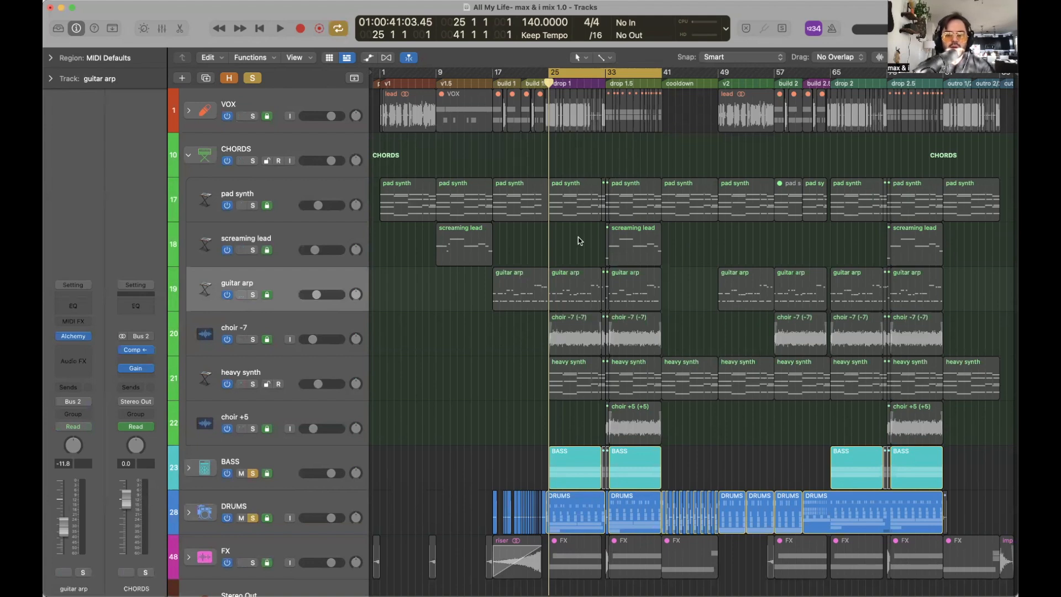
Solo the heavy synth track alongside the bass and drums, and play the drop 1 and drop 1.5 sections.
left_click(265, 372)
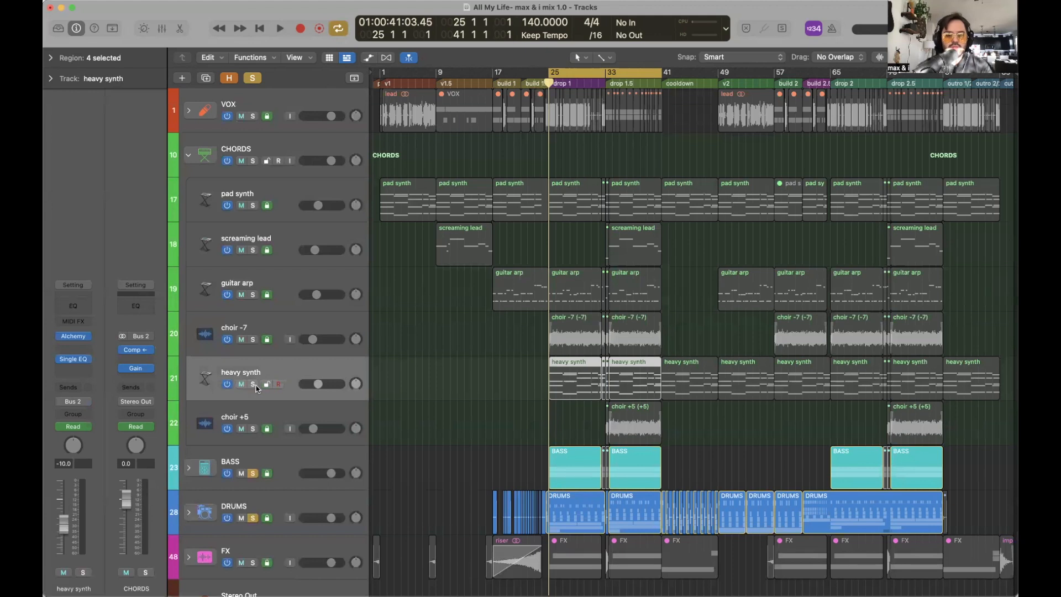
left_click(253, 383)
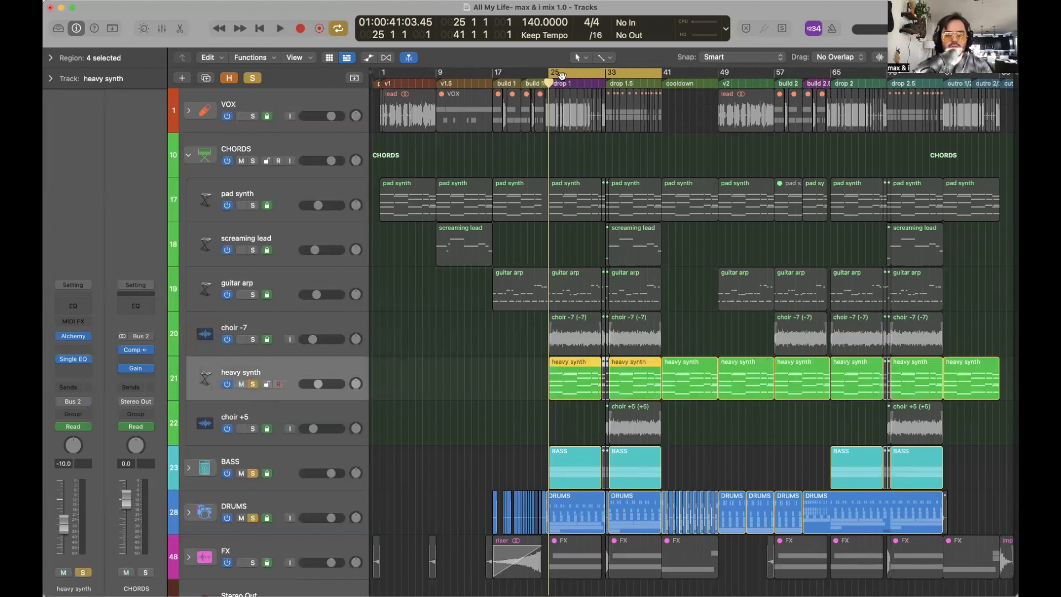
scroll(681, 326, "down", 3)
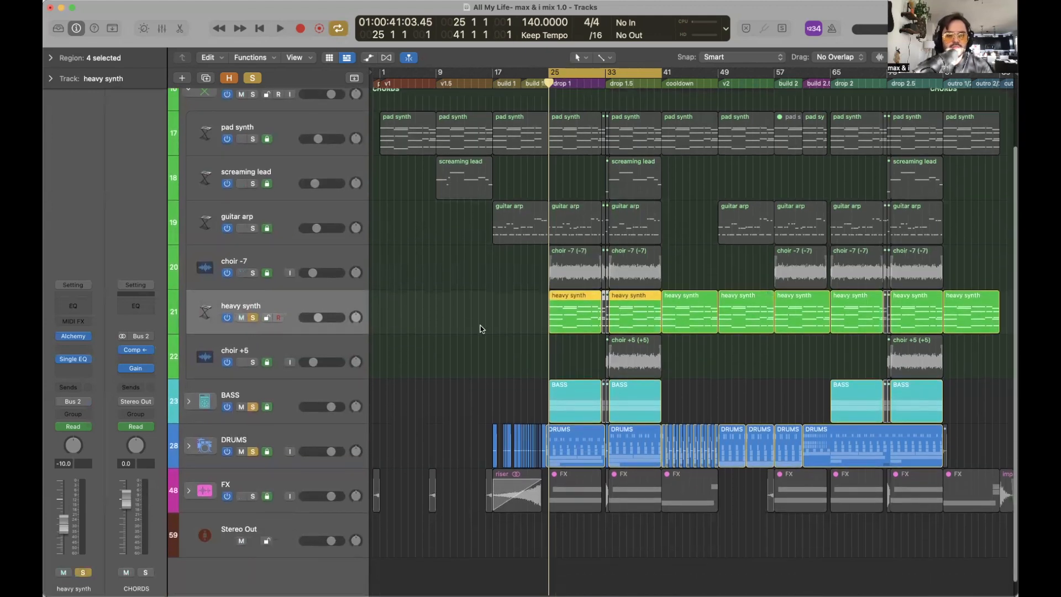
key("space")
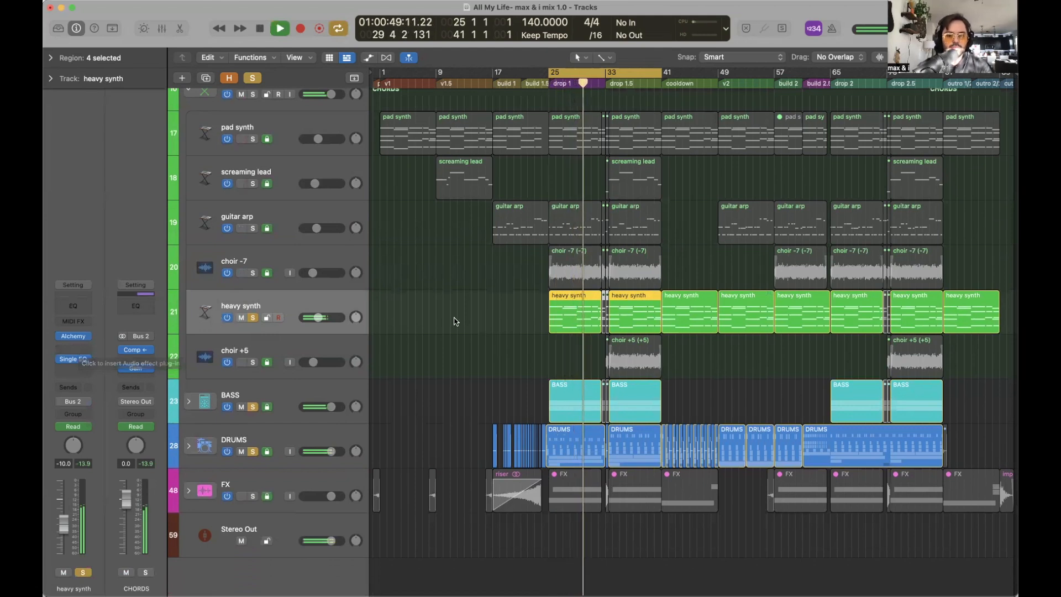
scroll(610, 408, "up", 5)
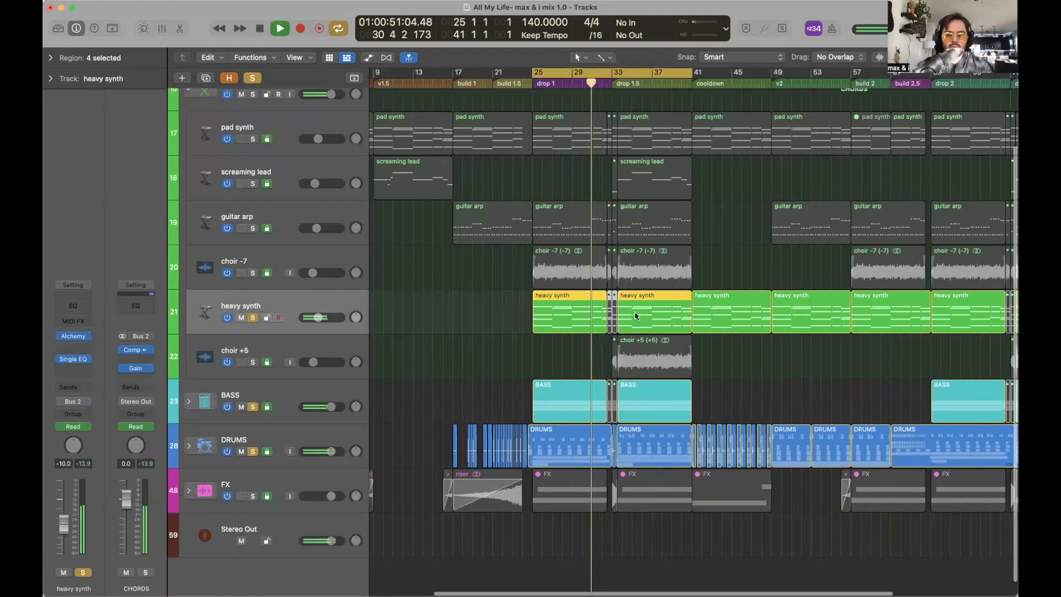
scroll(619, 304, "up", 1)
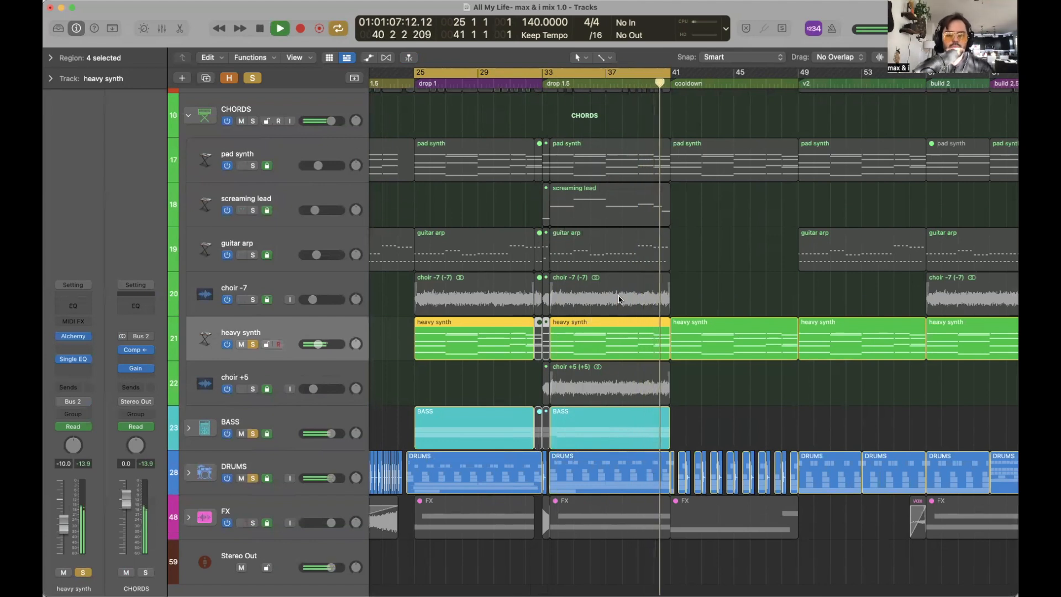
key("space")
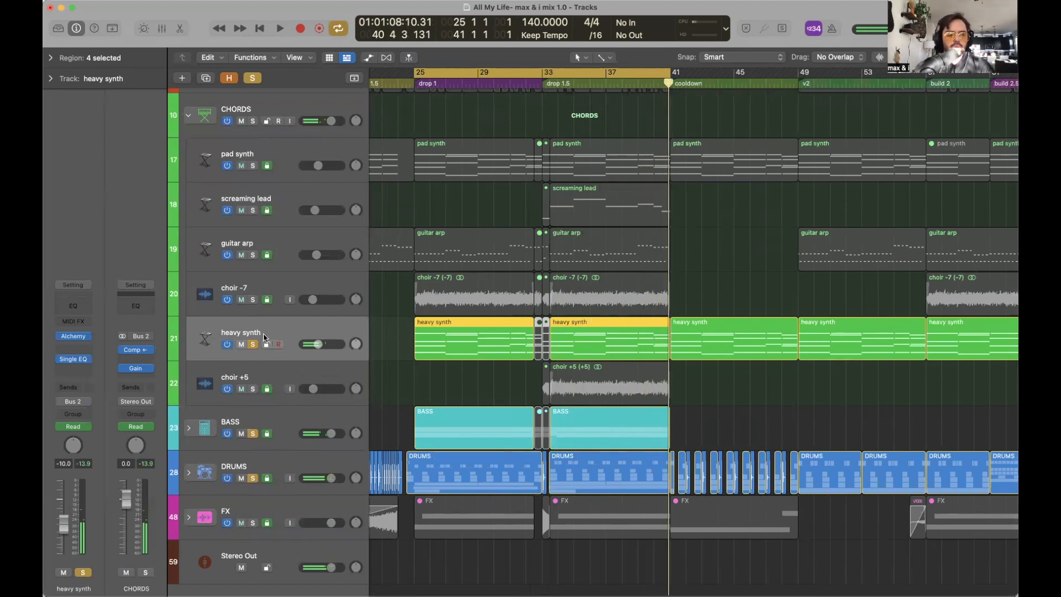
Insert a Channel EQ on the heavy synth track and play the drop to inspect its frequency spectrum.
left_click(73, 306)
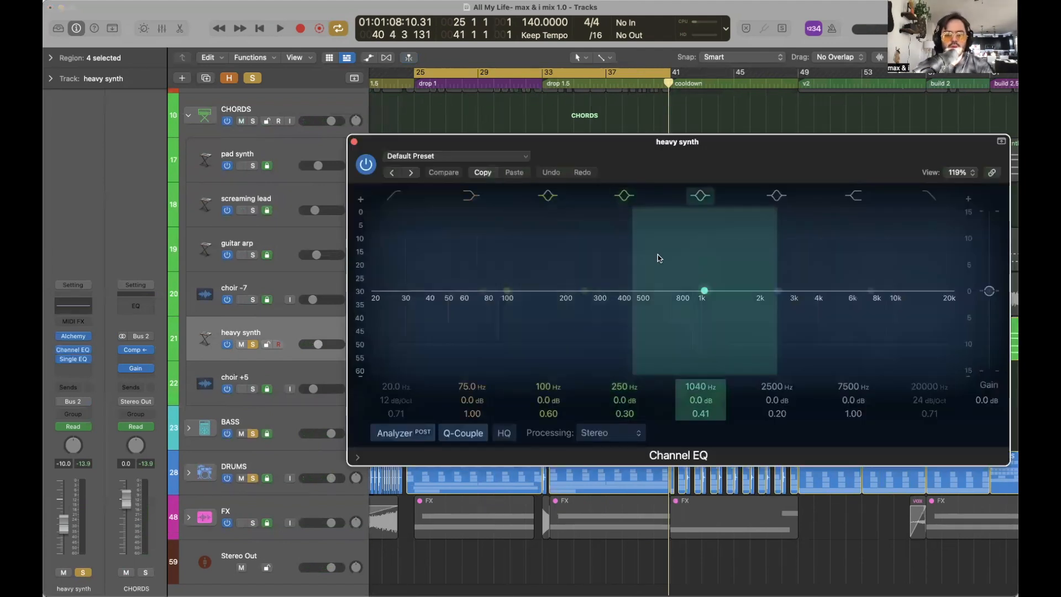
left_click_drag(698, 145, 634, 145)
key("space")
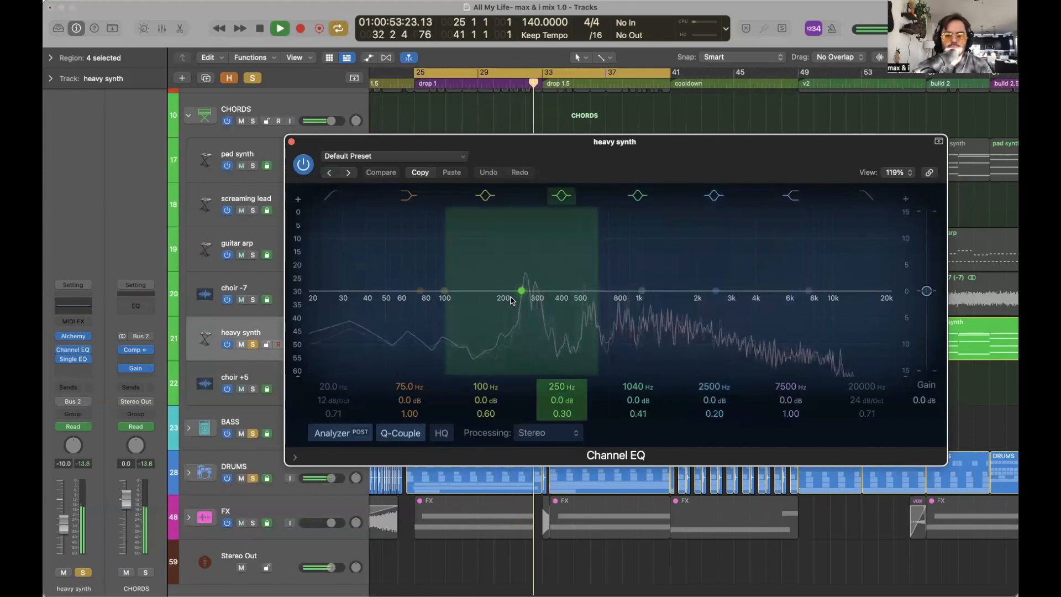
key("space")
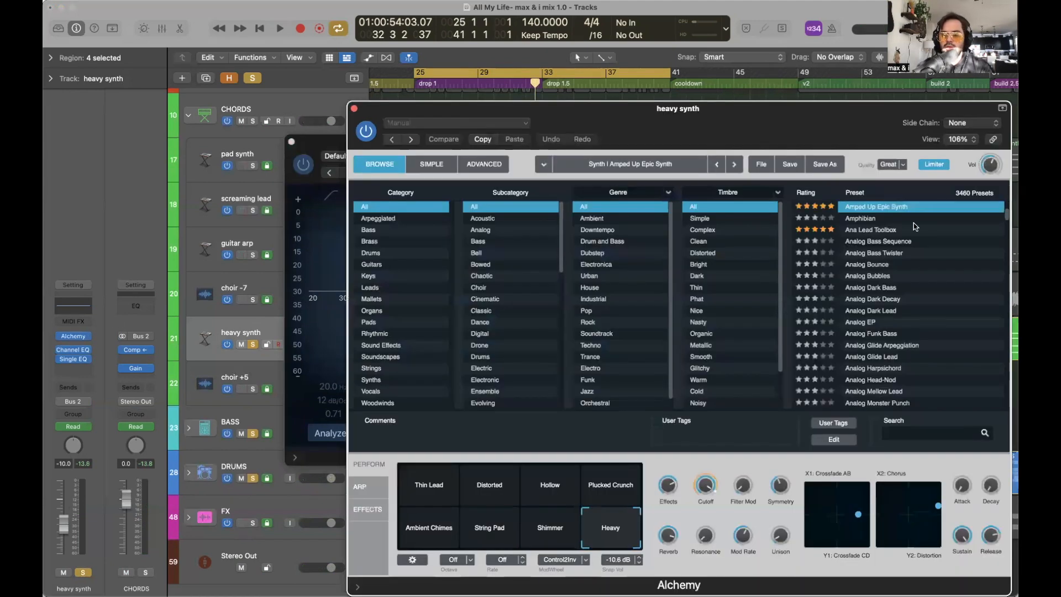
left_click(355, 109)
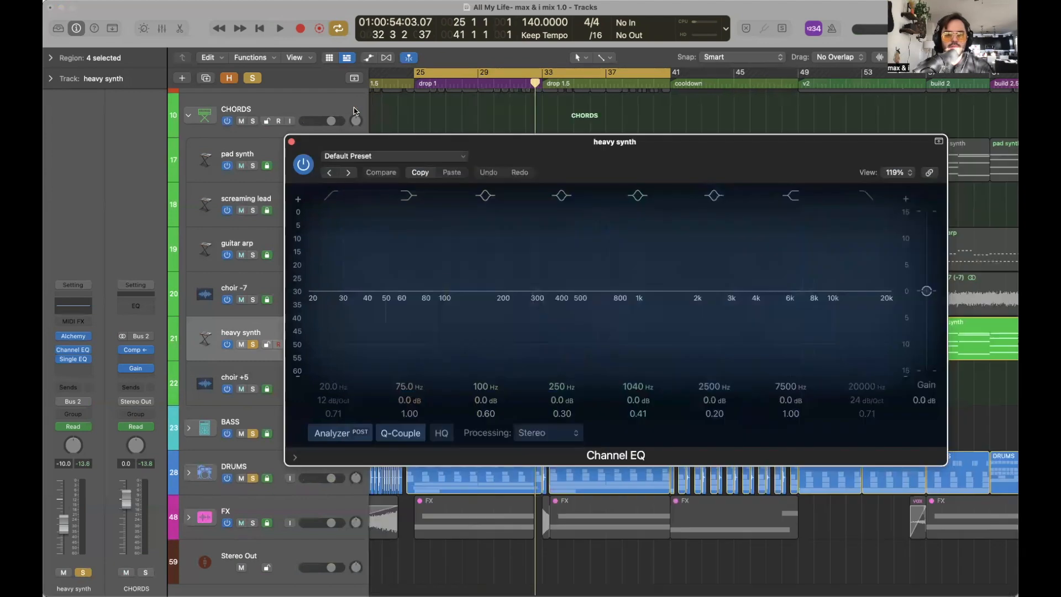
Enable the low-cut band at 48 dB/Oct and raise its frequency to 123 Hz while playing the drop.
left_click(328, 194)
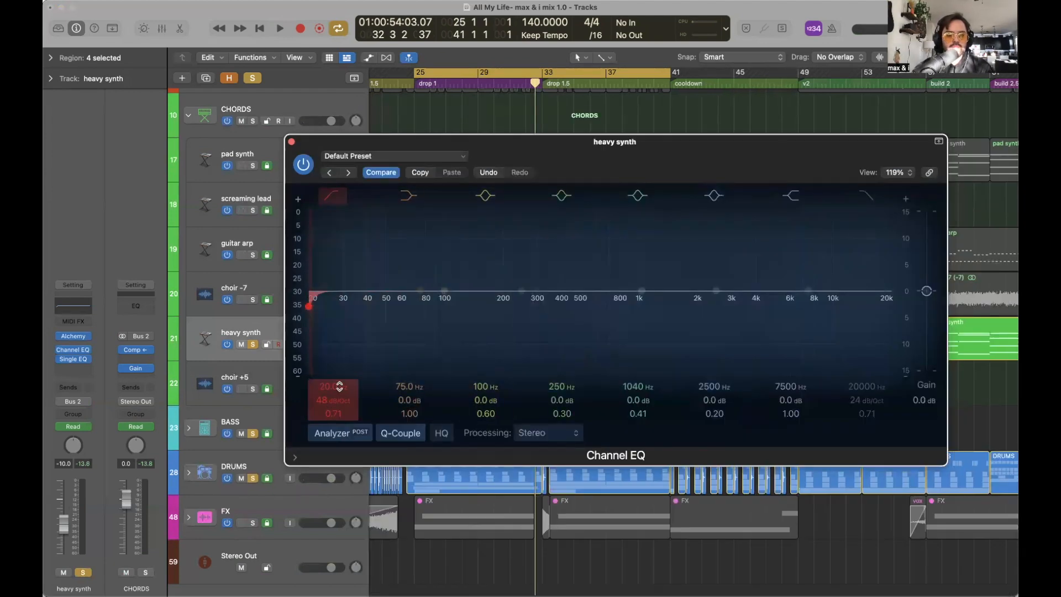
left_click_drag(333, 386, 333, 337)
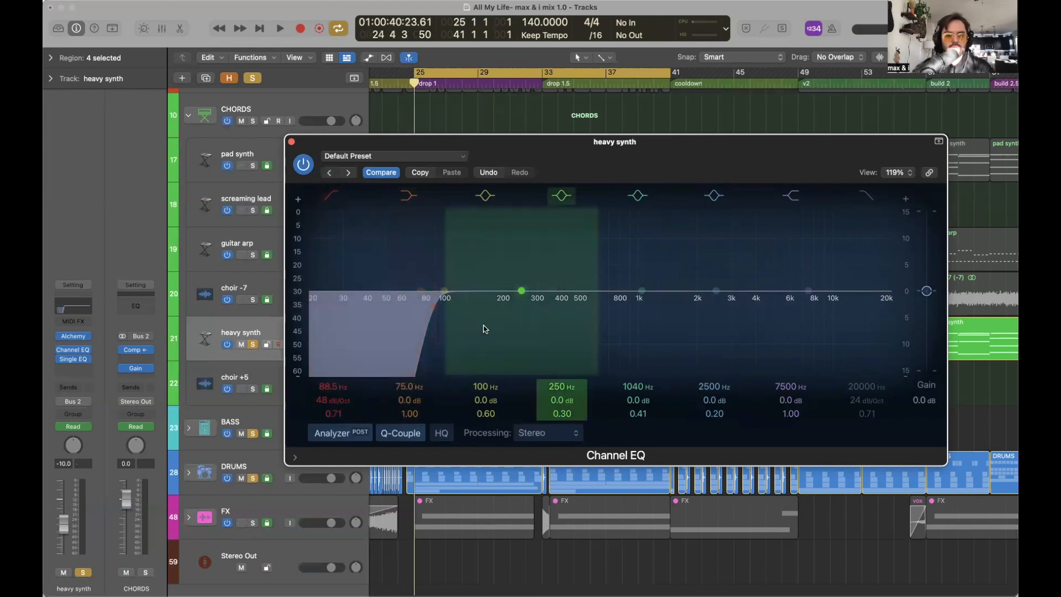
key("space")
left_click_drag(335, 385, 335, 374)
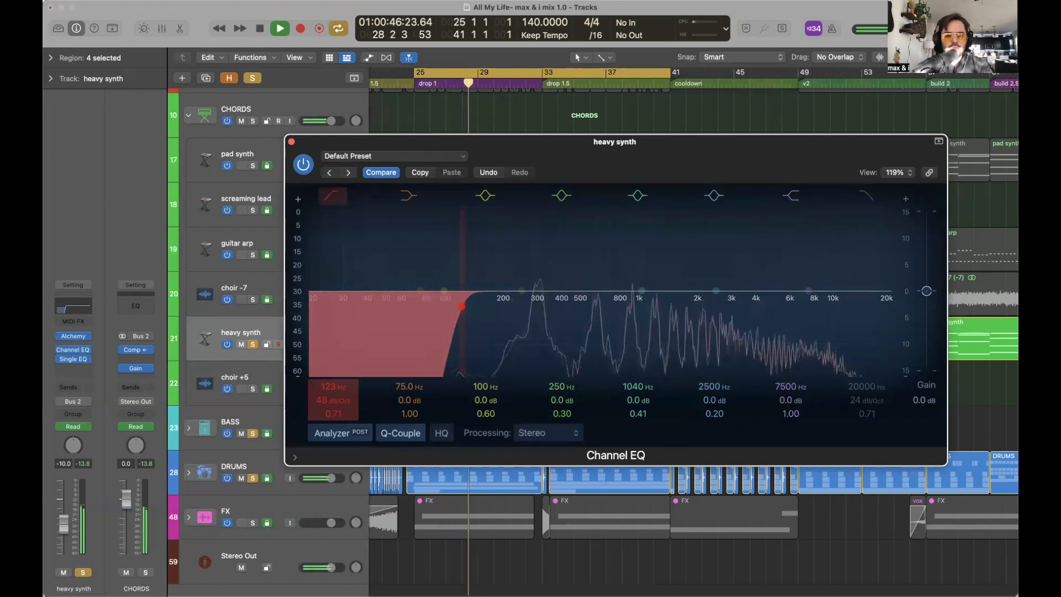
key("space")
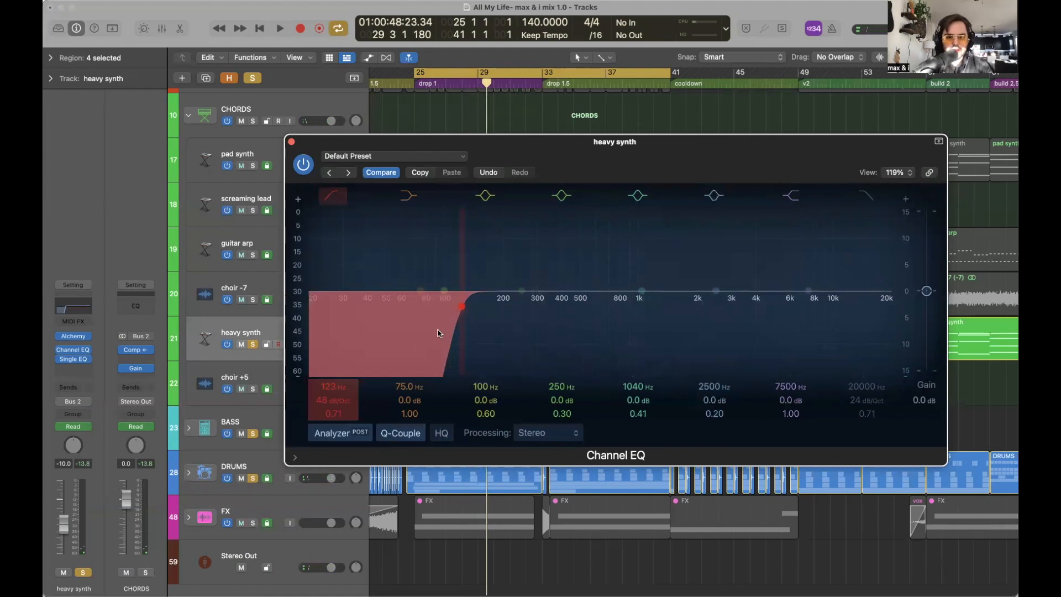
Sweep the low-cut frequency up to about 796 Hz during playback, and return it to 123 Hz.
key("space")
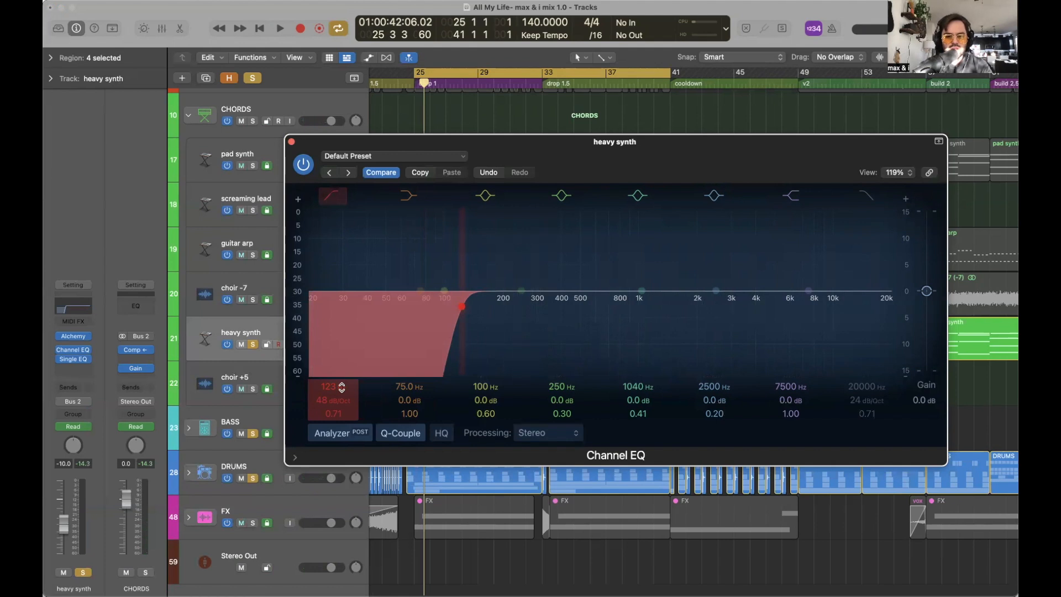
key("space")
left_click_drag(341, 387, 341, 339)
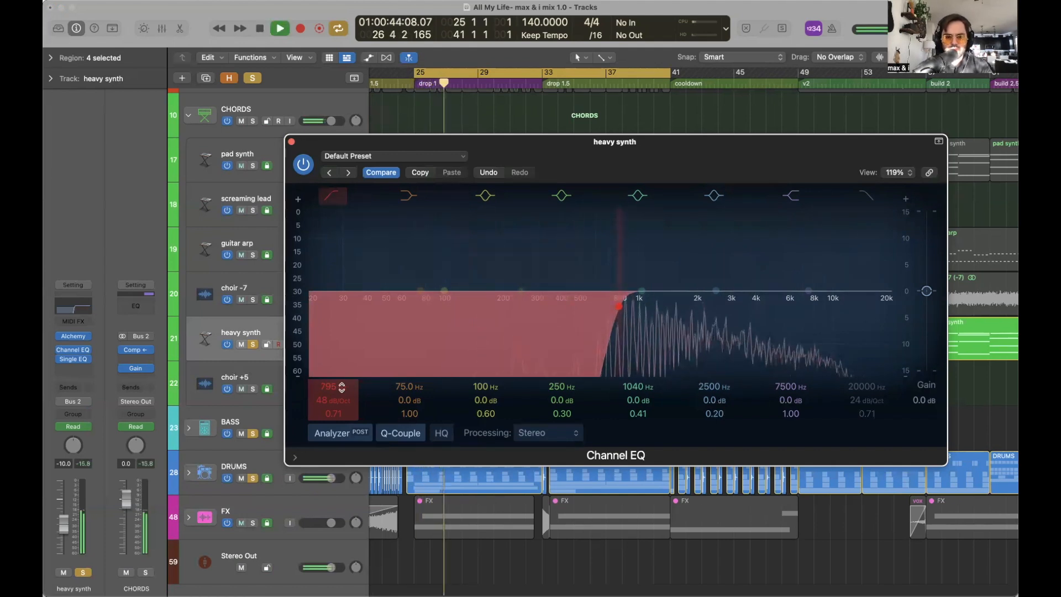
key("space")
type("3")
key("Return")
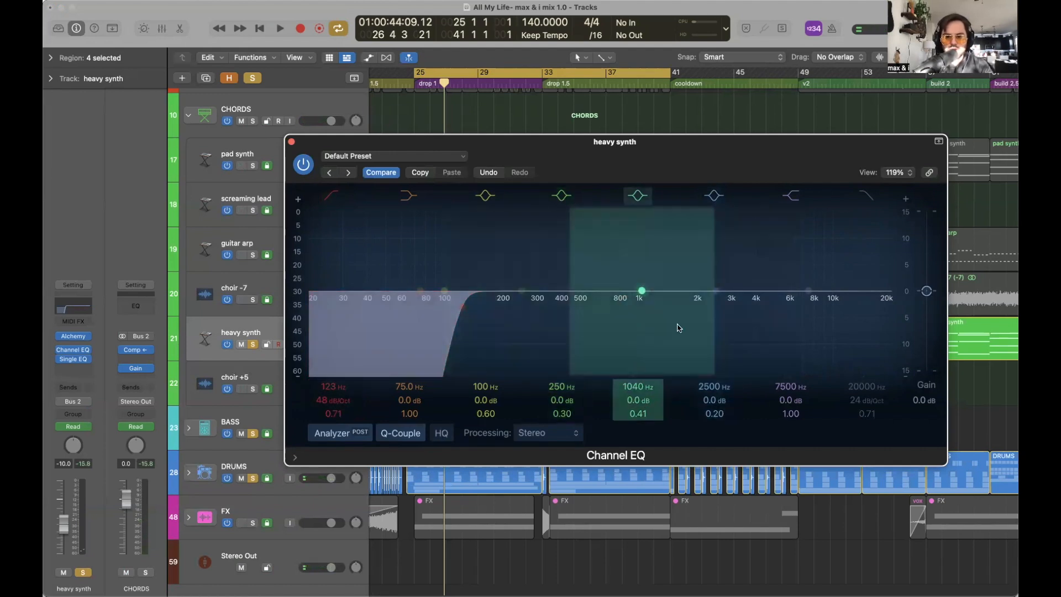
Audition the drop and turn the 250 Hz band into a narrow cut at 298 Hz, -2.4 dB, with a Q of 6.60.
key("space")
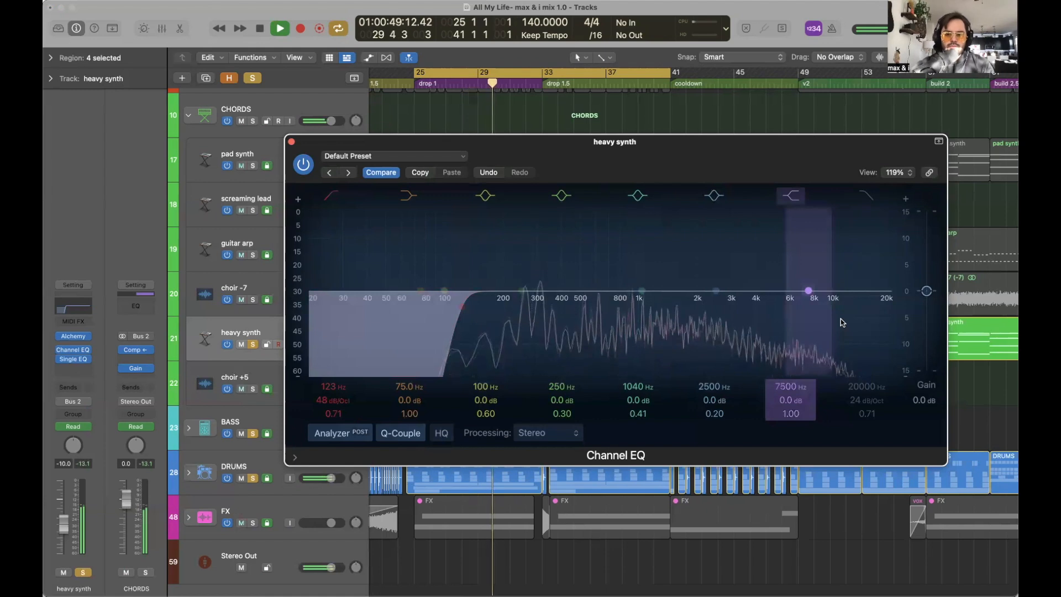
key("space")
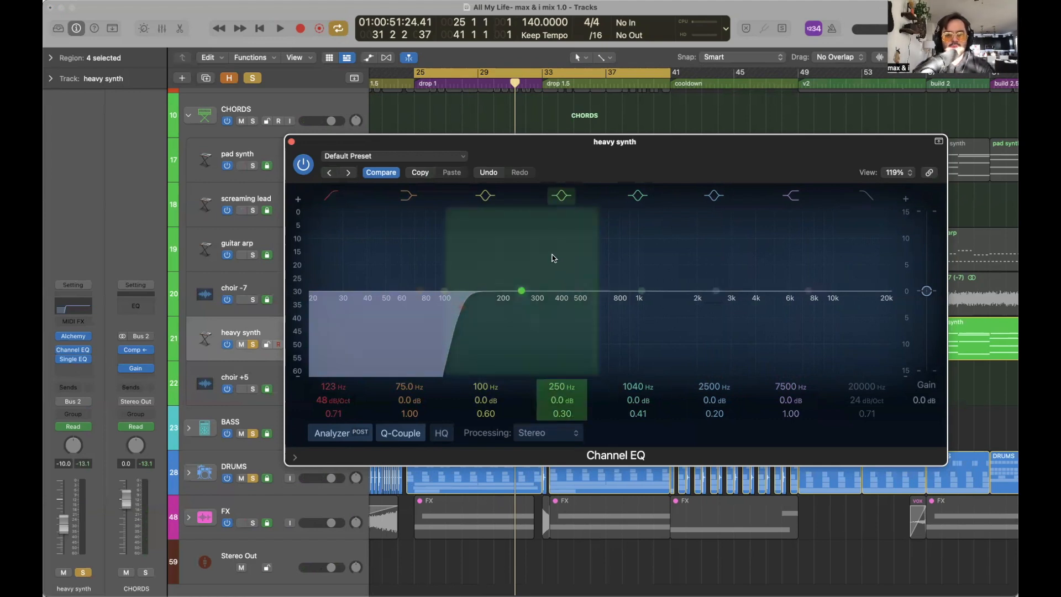
key("space")
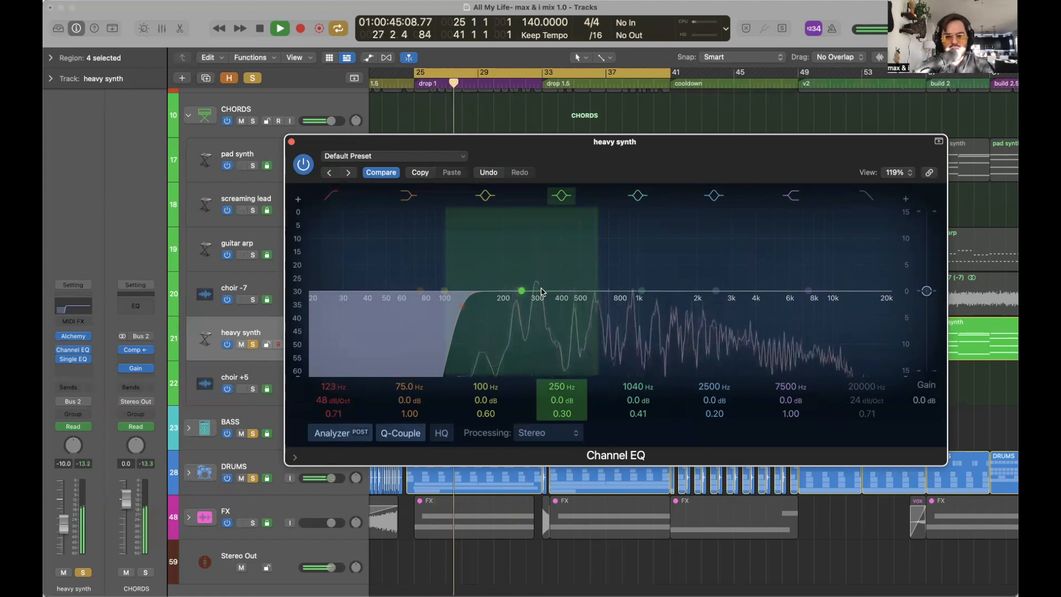
key("space")
left_click_drag(521, 290, 535, 238)
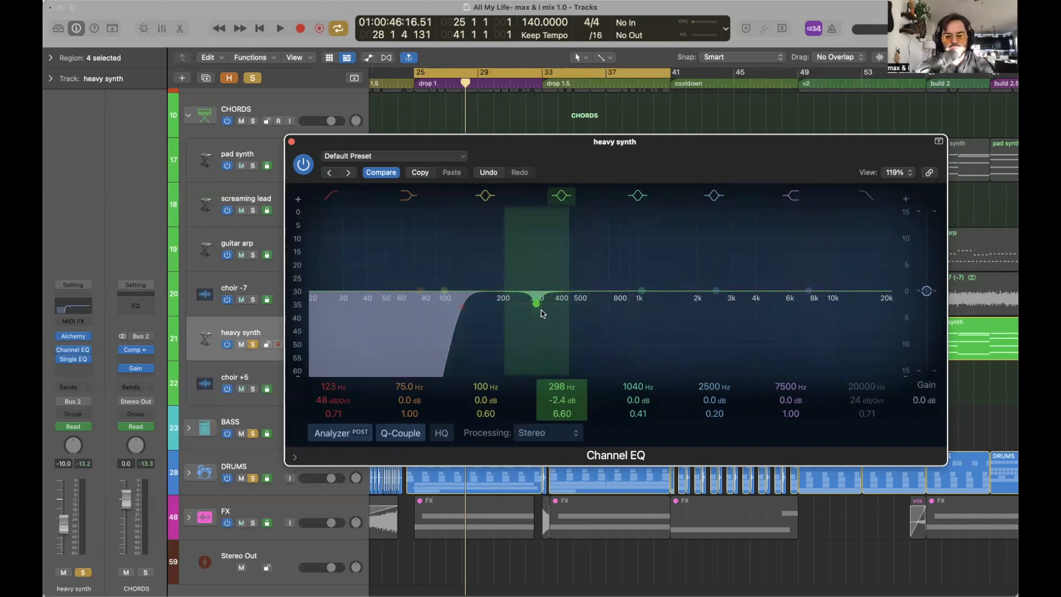
key("space")
key("space")
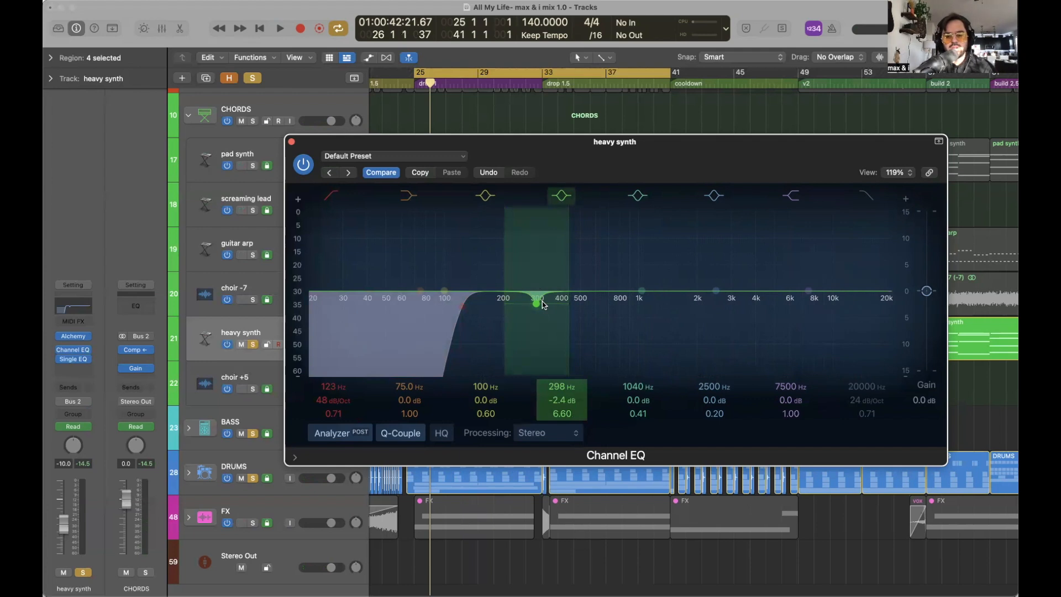
Move the narrow 298 Hz cut to 314 Hz while listening to the drop.
key("space")
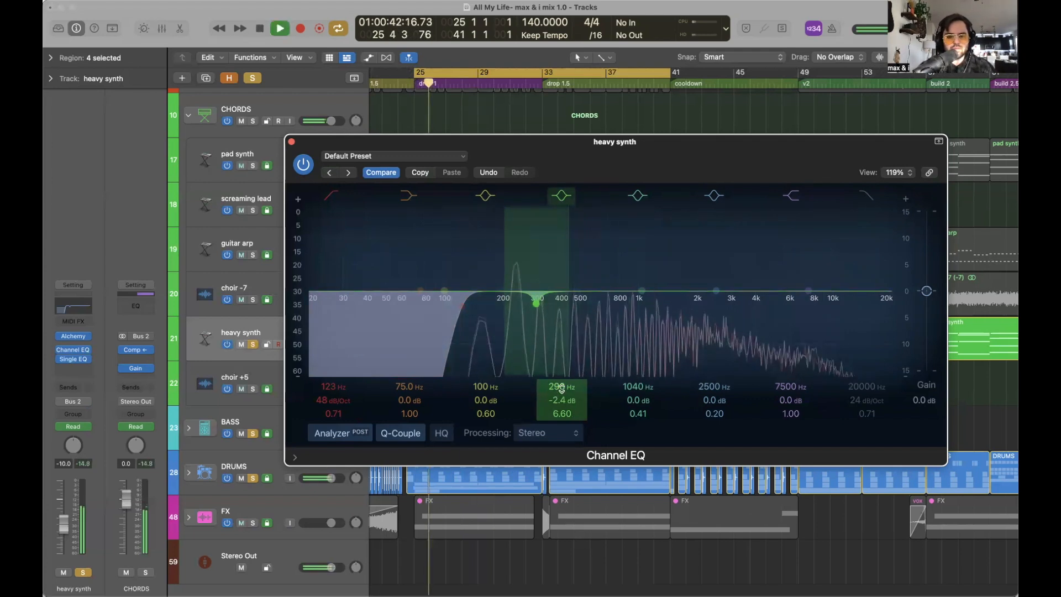
left_click_drag(561, 388, 561, 381)
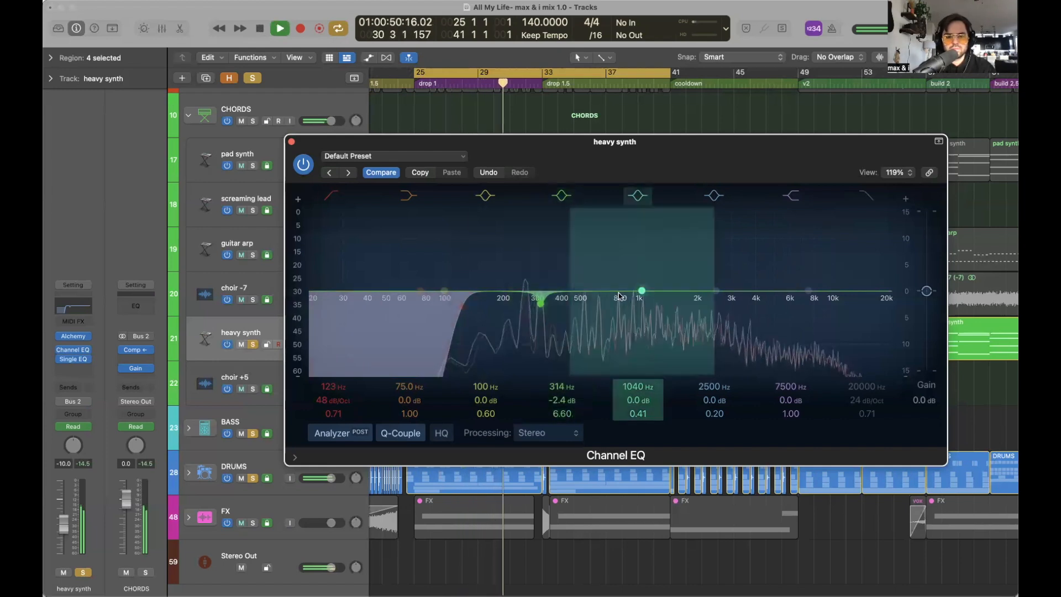
key("space")
Turn the 1040 Hz band into a second narrow cut at 234 Hz, -2.4 dB, with a Q of 6.6.
left_click_drag(618, 296, 519, 295)
key("space")
scroll(519, 295, "up", 10)
scroll(519, 295, "up", 3)
left_click_drag(519, 295, 518, 305)
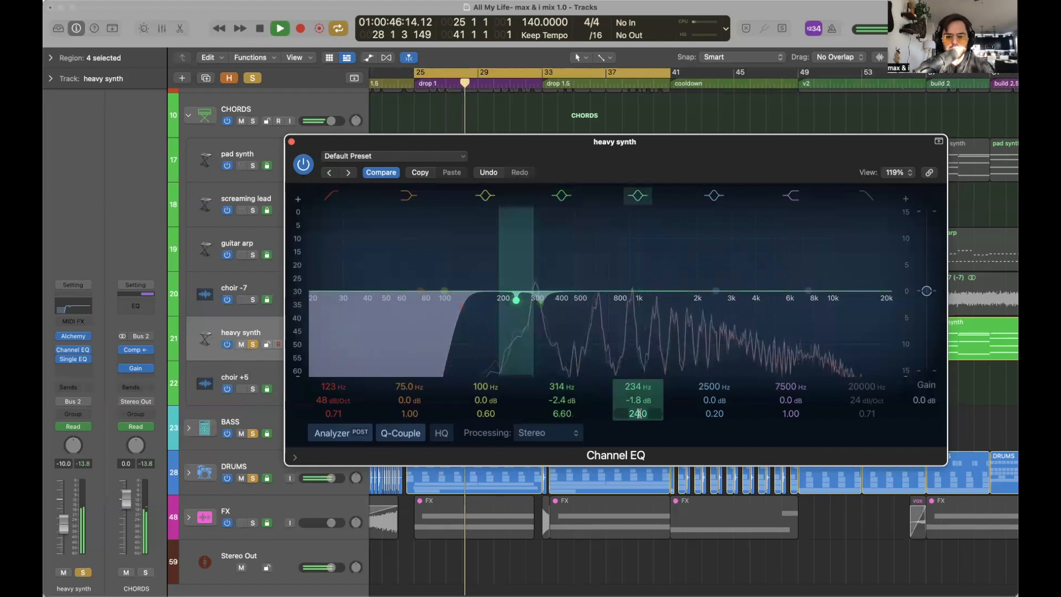
type("6.6")
key("Return")
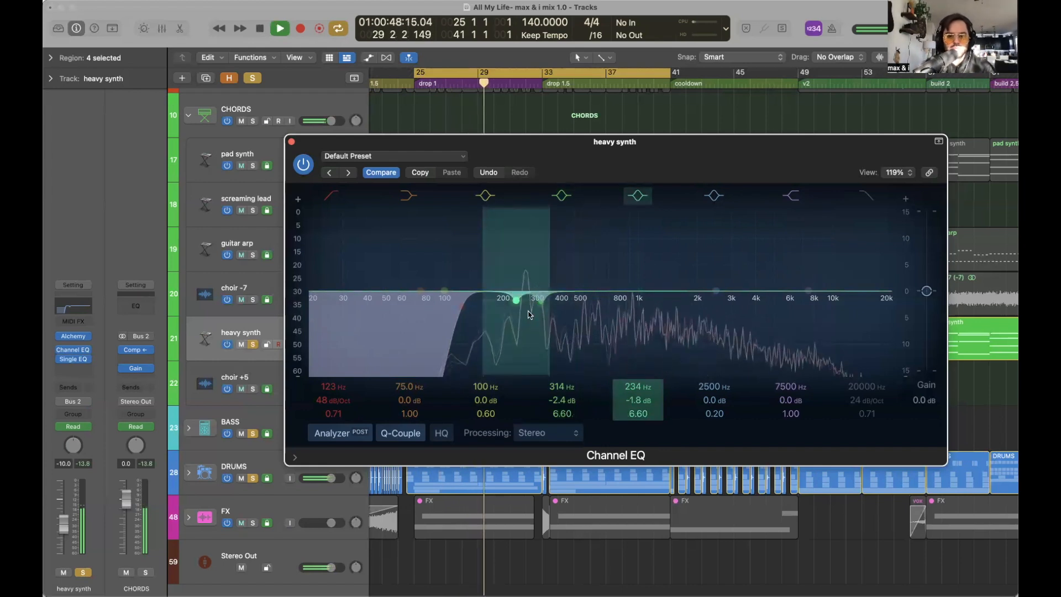
double_click(638, 400)
type("-2.4")
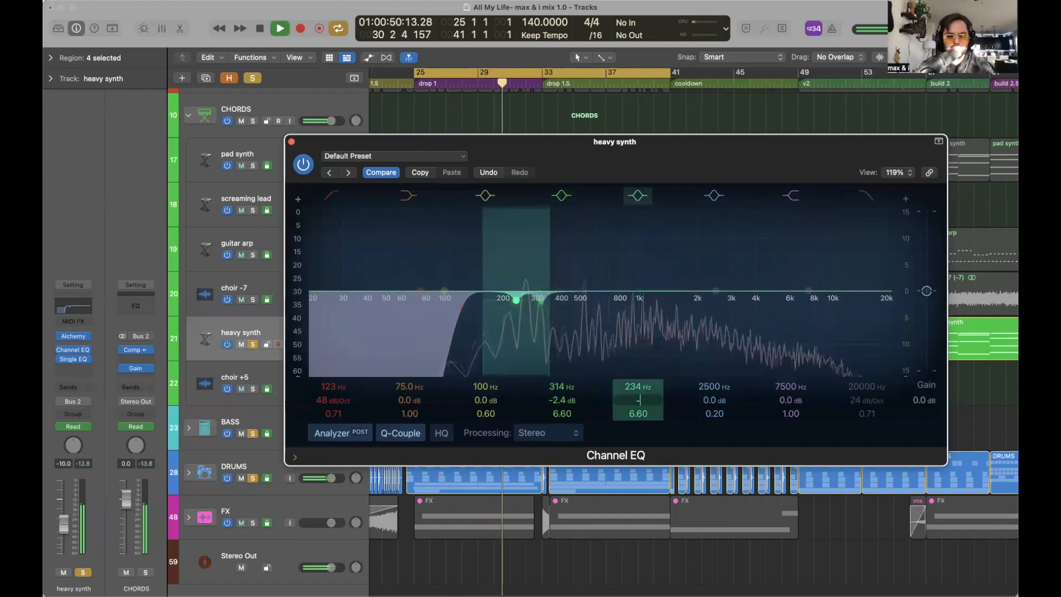
key("Return")
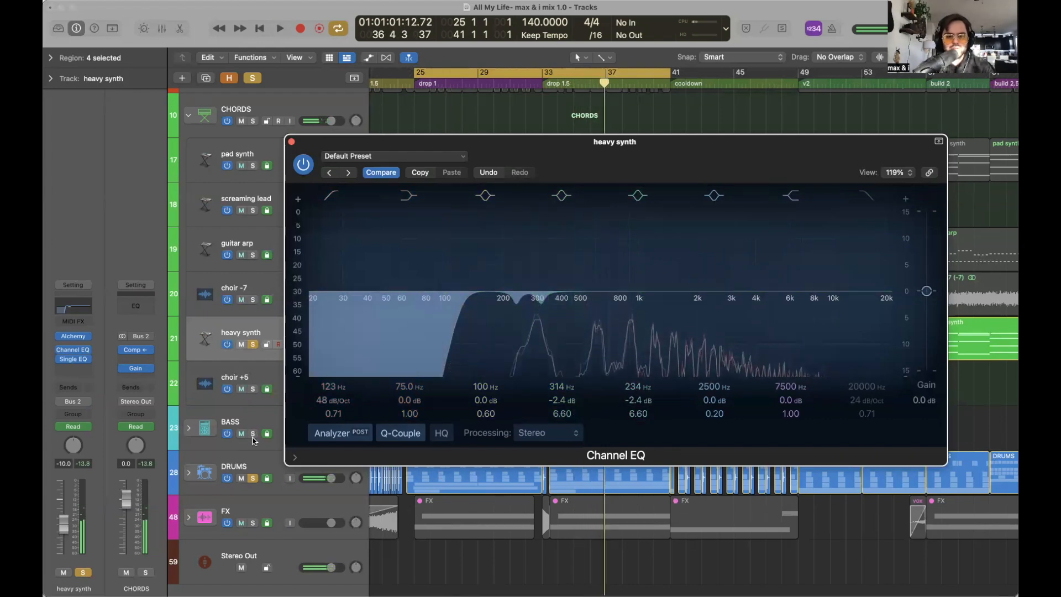
Unsolo the bass and drums, and compare the heavy synth with the 234 Hz and 314 Hz cuts bypassed and re-enabled.
key("space")
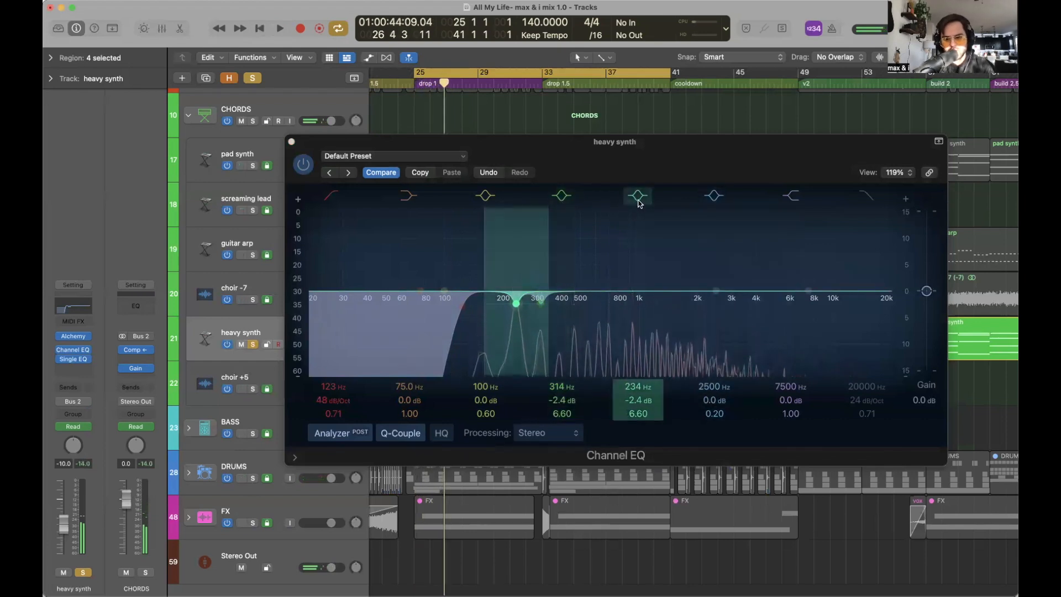
key("space")
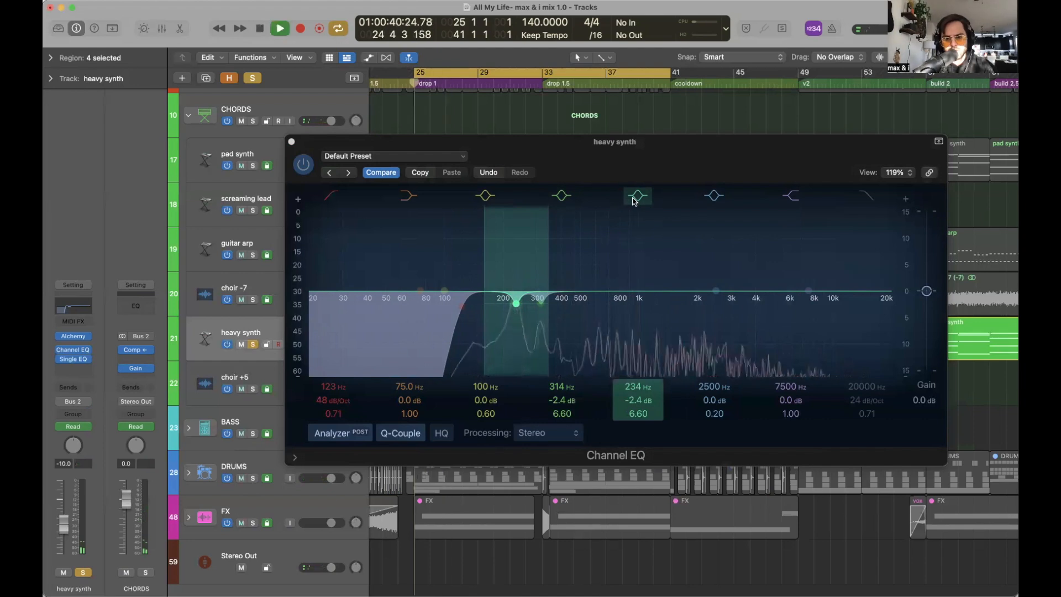
left_click(635, 198)
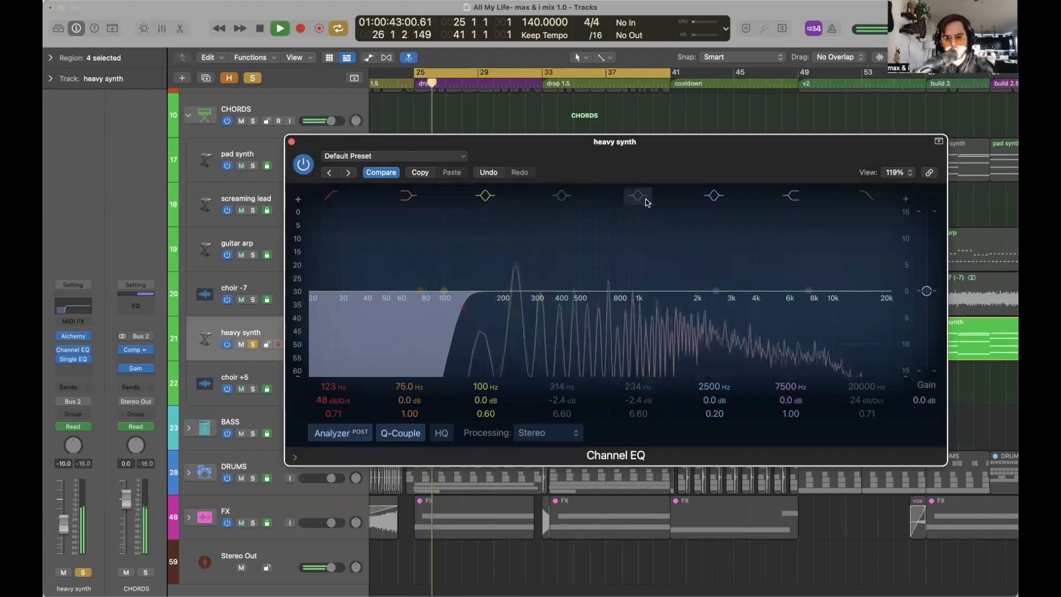
left_click(641, 201)
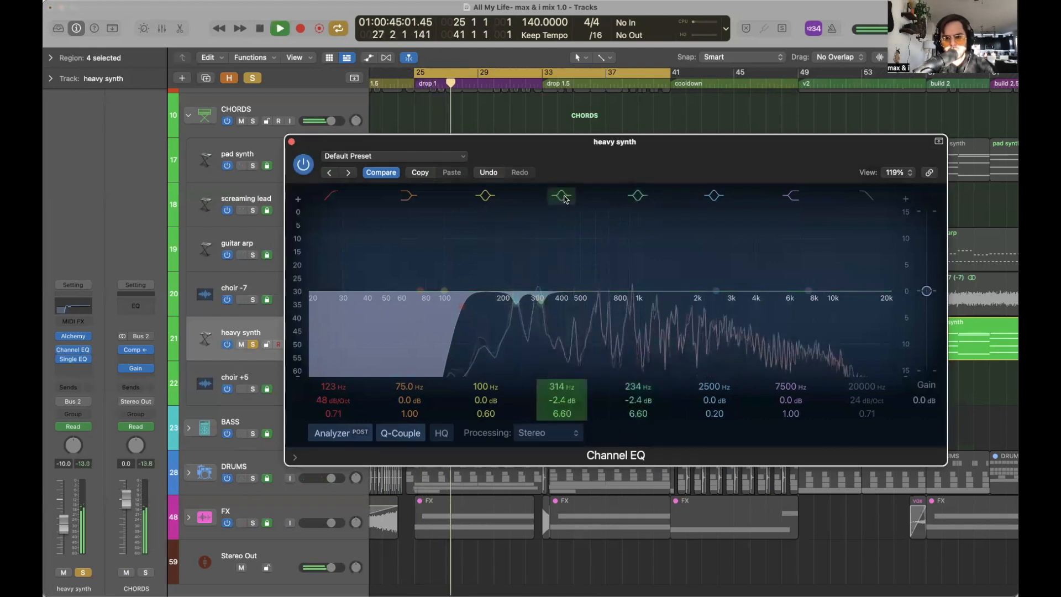
Boost the 234 Hz band to +12.8 dB and the 314 Hz band to +13.4 dB, and audition the exaggerated resonances.
key("space")
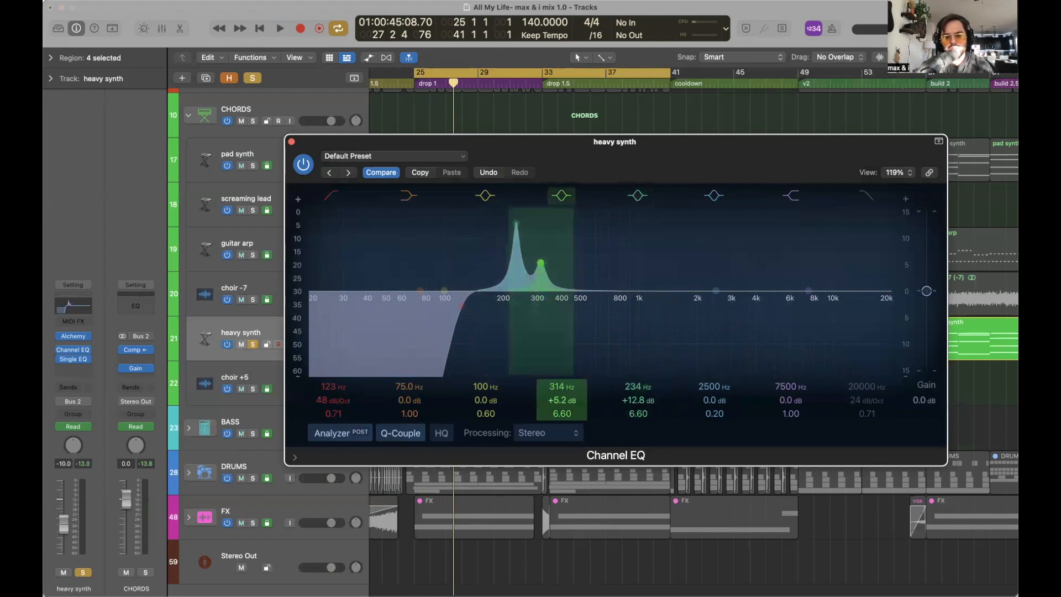
key("space")
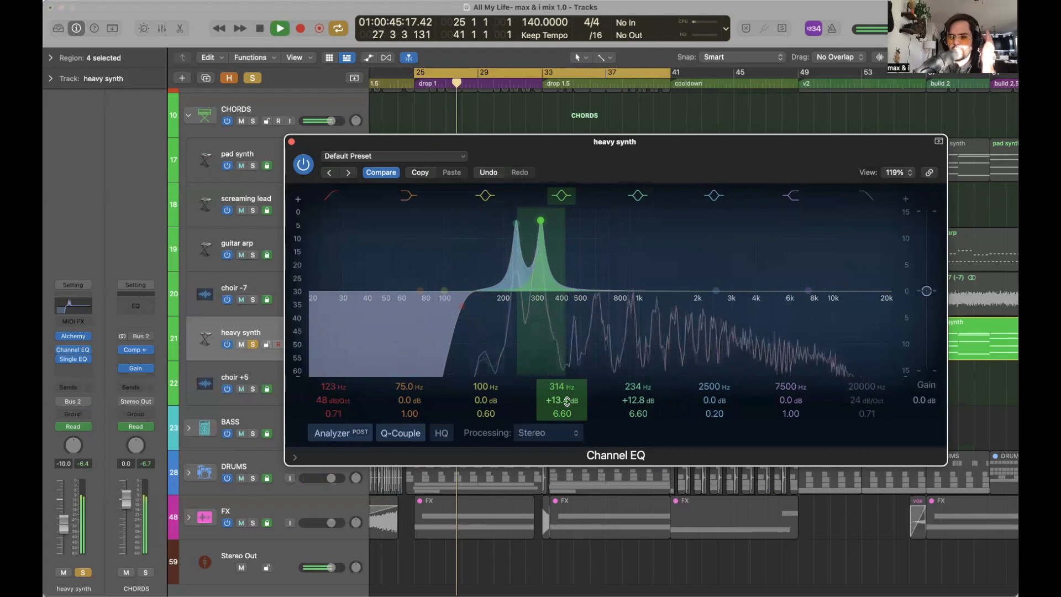
key("space")
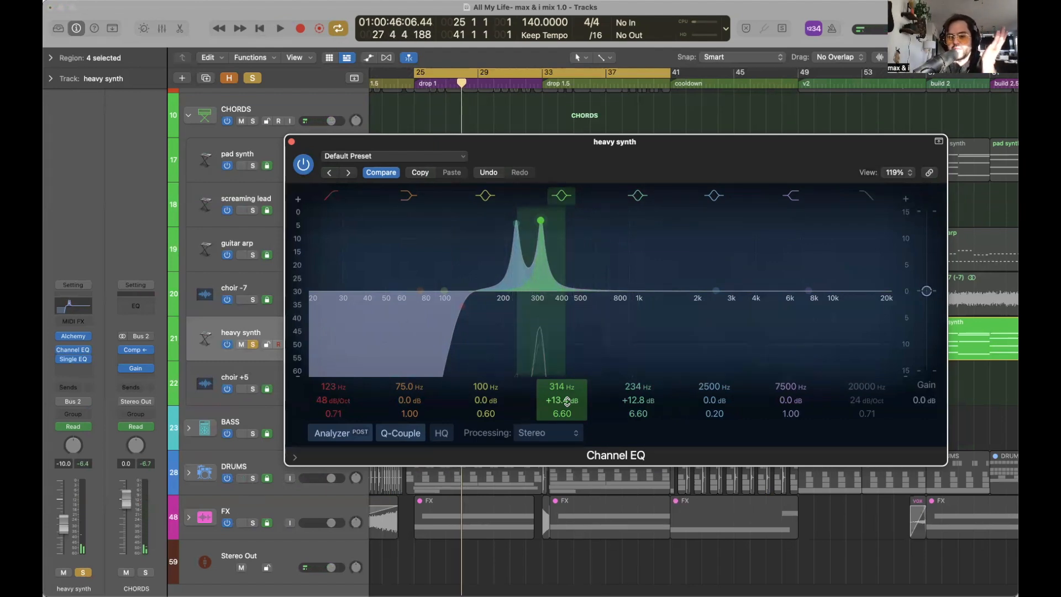
key("space")
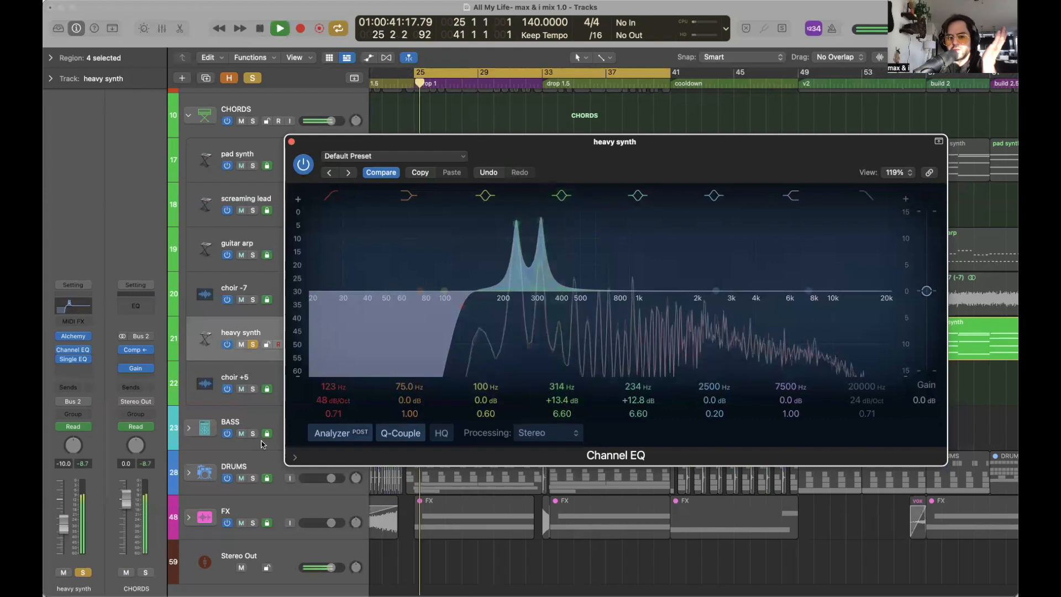
Solo the drums alongside the heavy synth and set the 234 Hz and 314 Hz bands to -2.4 dB each.
left_click(253, 478)
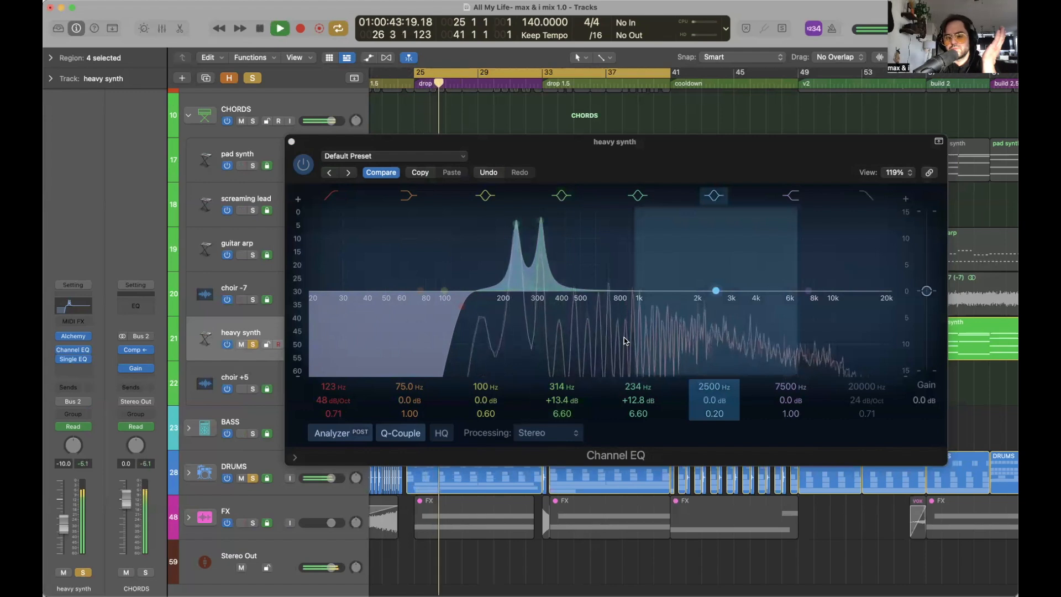
left_click(637, 399)
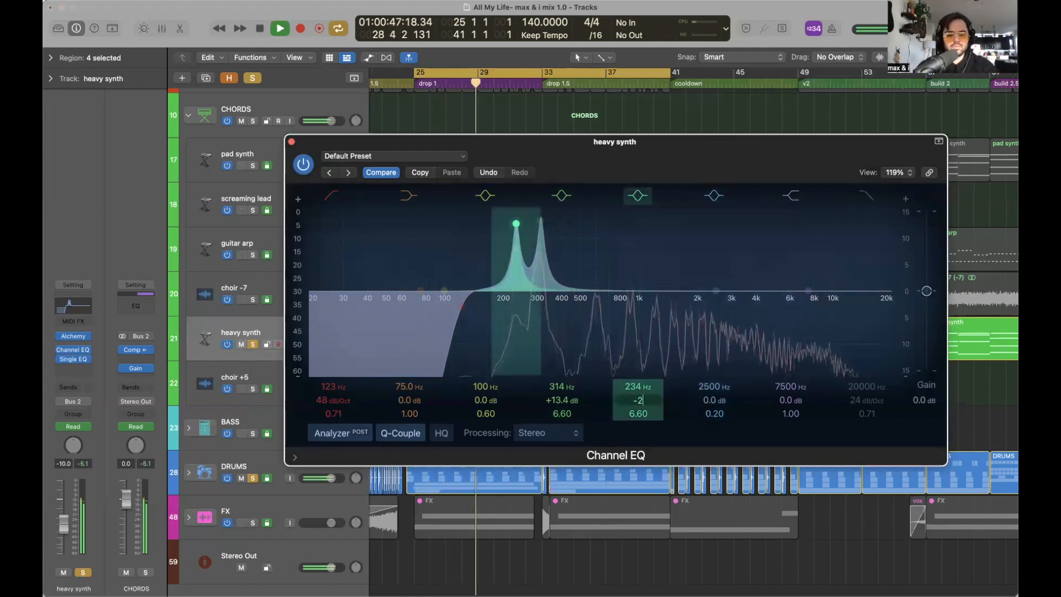
left_click_drag(637, 399, 637, 420)
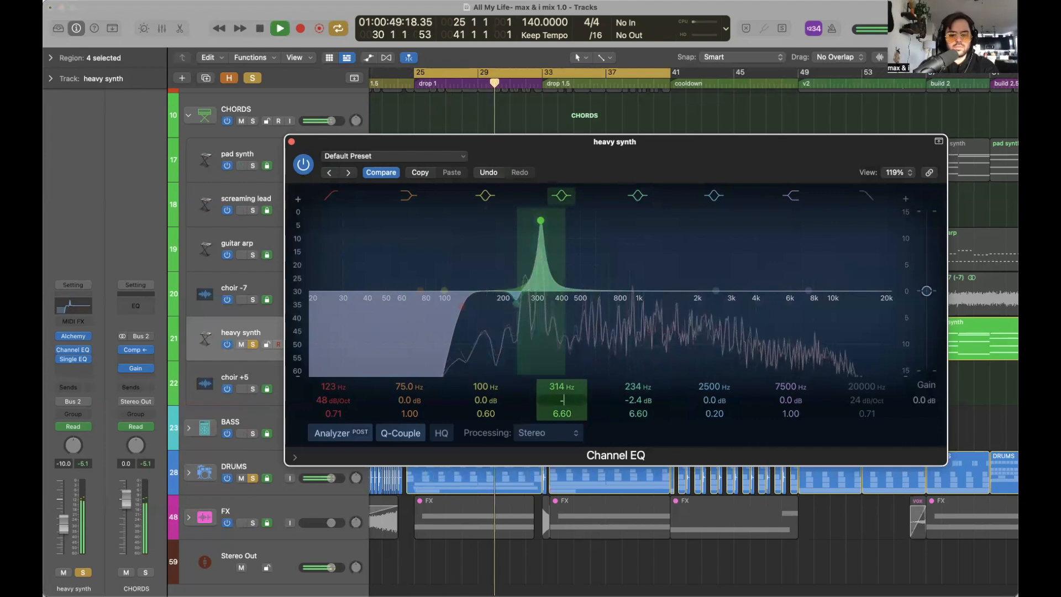
left_click_drag(574, 399, 574, 421)
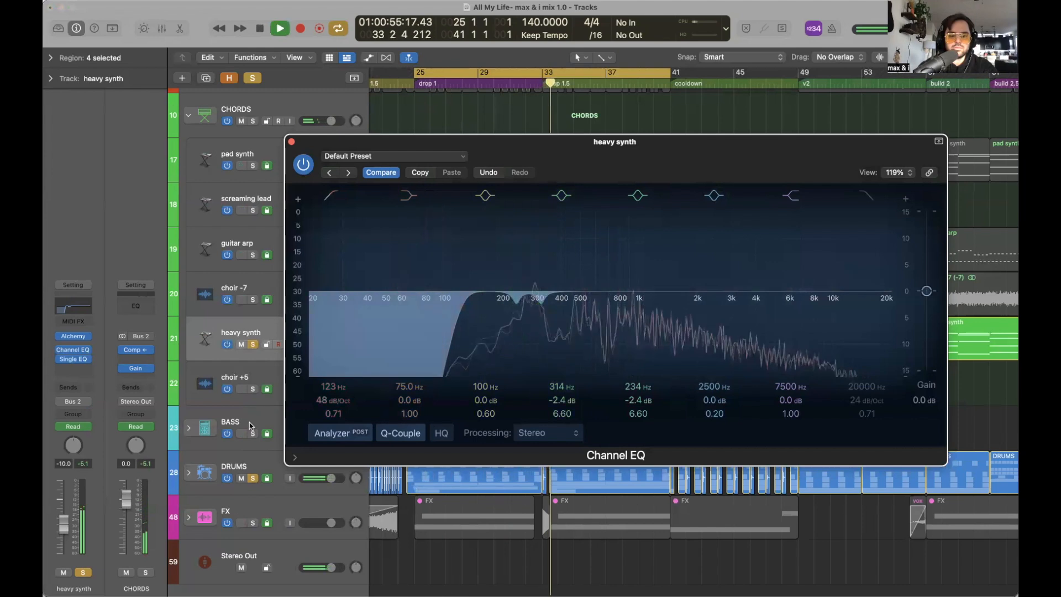
Solo the bass, audition the drop with the heavy synth, bass and drums, and close the Channel EQ.
key("space")
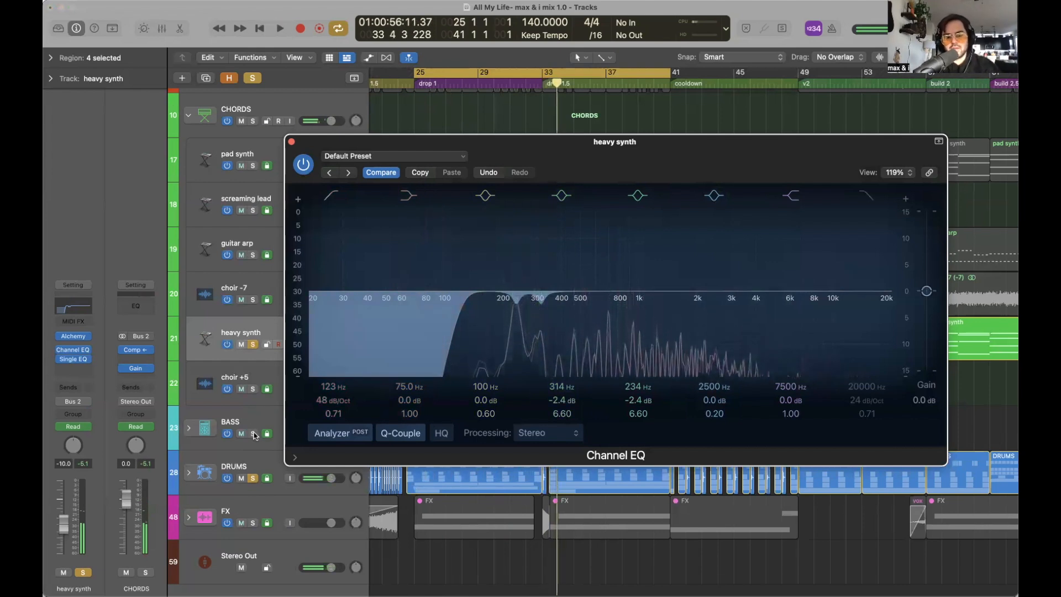
left_click(254, 433)
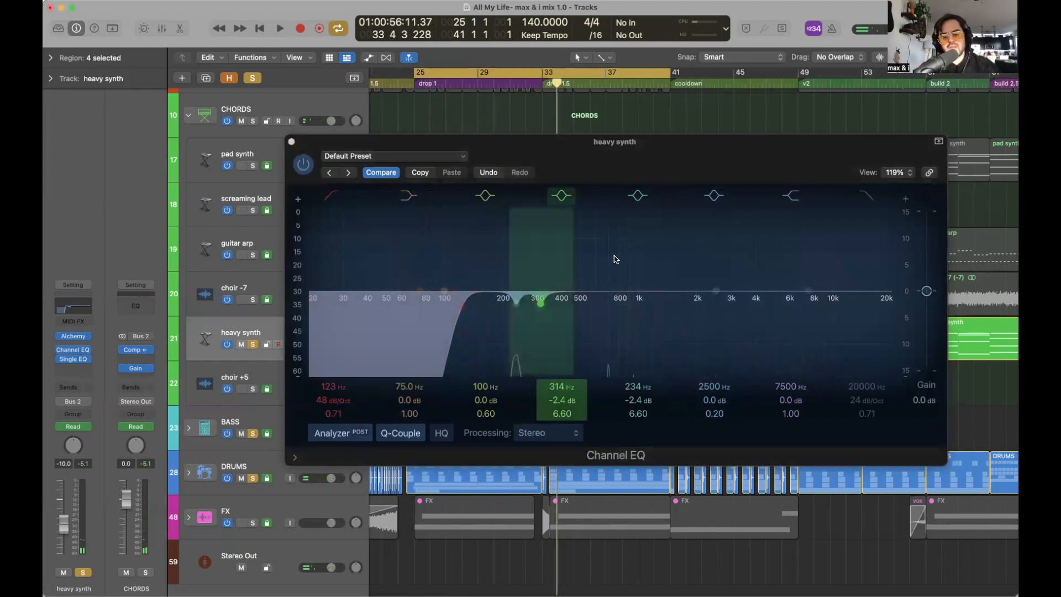
key("space")
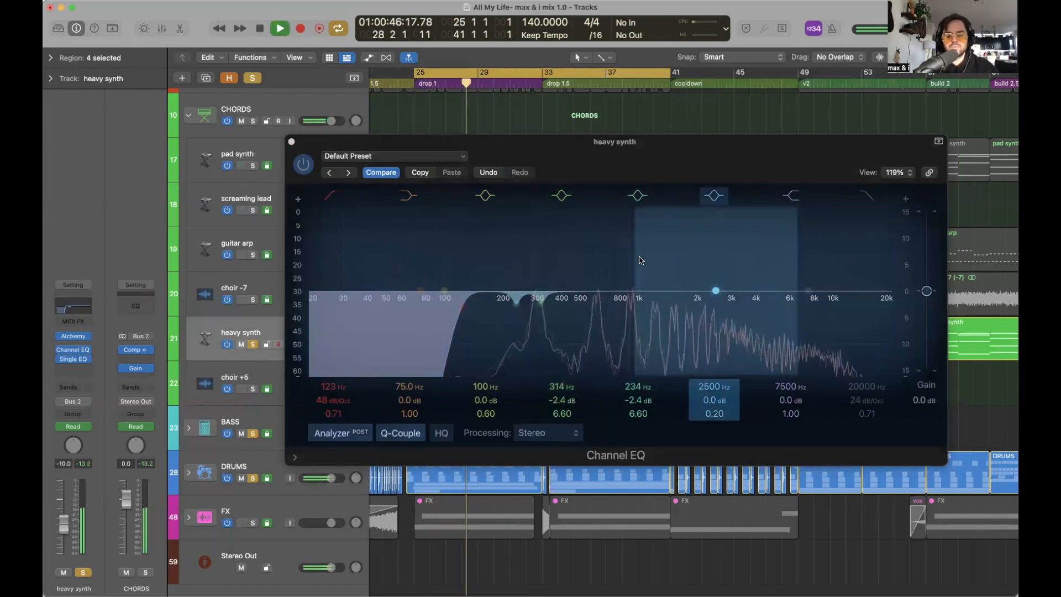
key("space")
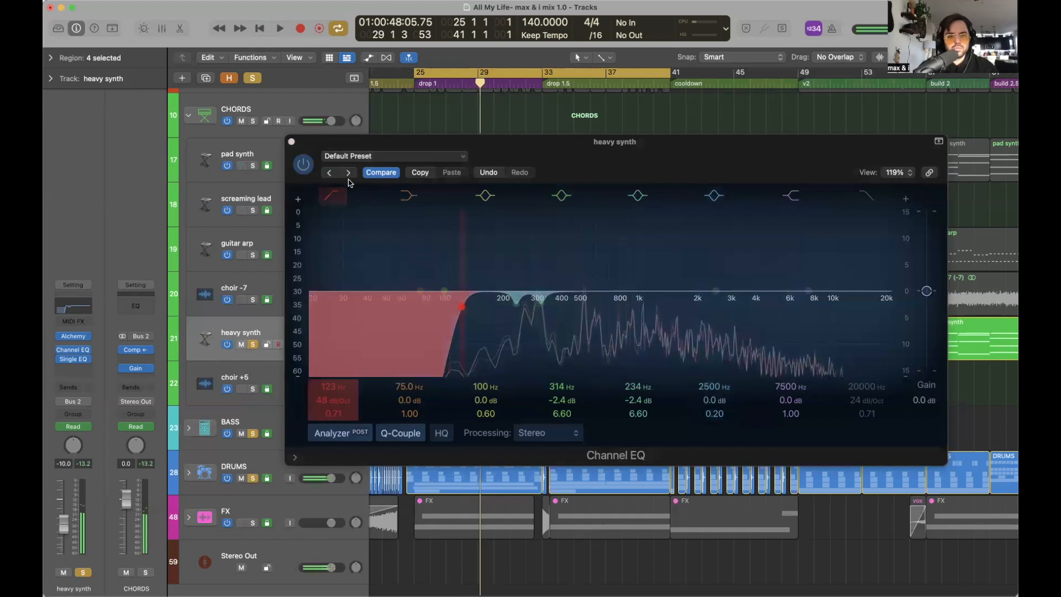
left_click(291, 142)
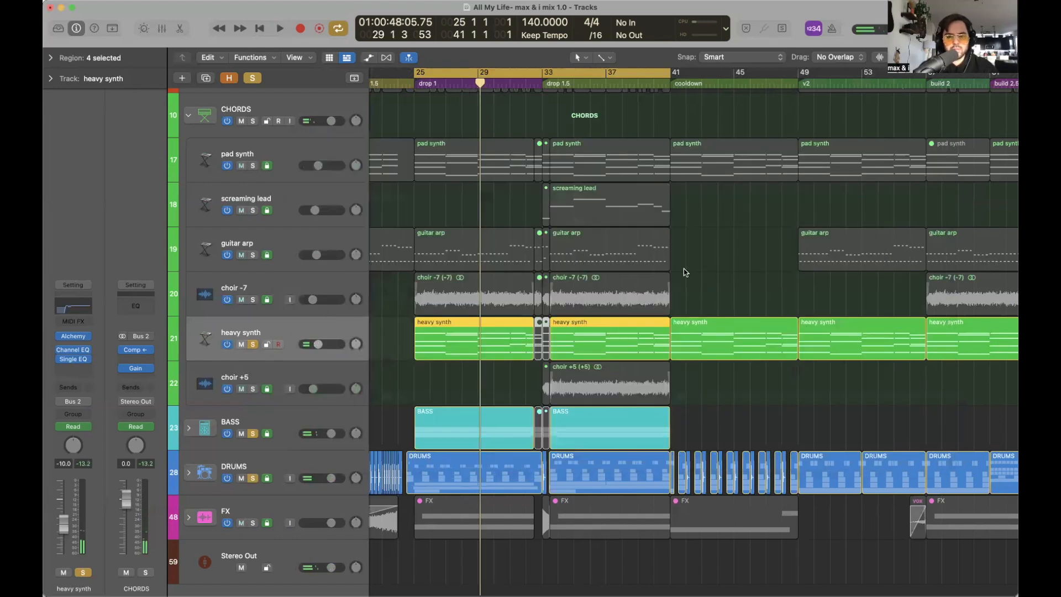
left_click(720, 272)
Show the track automation and examine the heavy synth's Frequency curve from the cooldown to the outro.
scroll(612, 310, "left", 3)
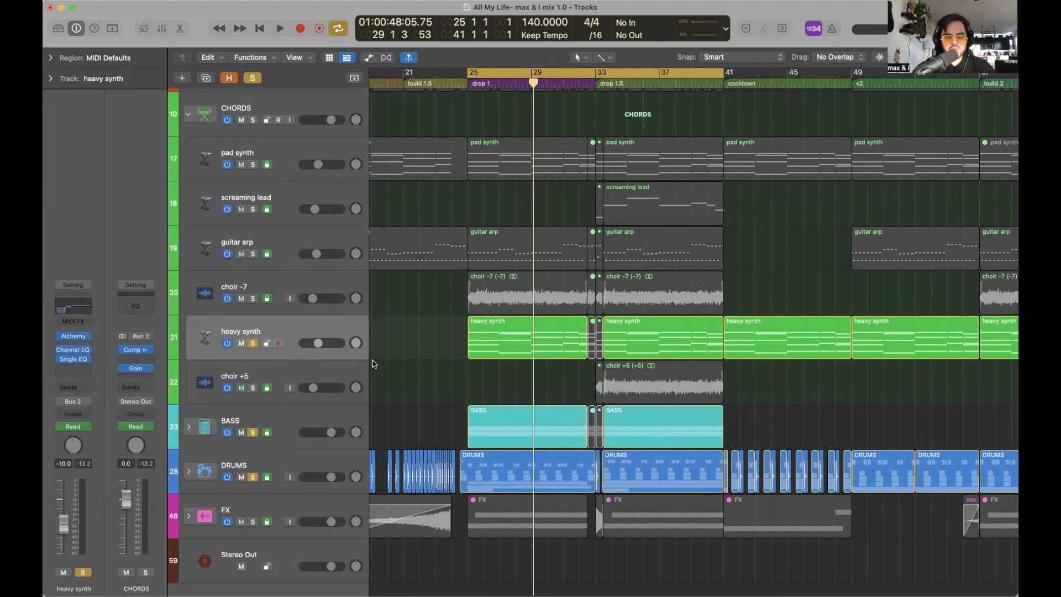
key("a")
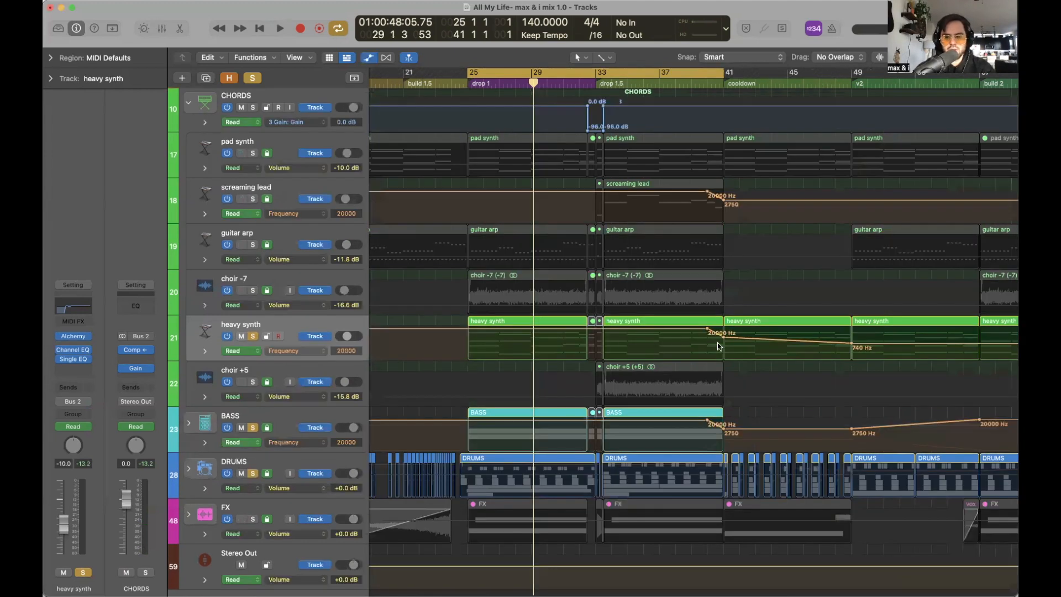
scroll(718, 346, "right", 10)
scroll(718, 346, "down", 1)
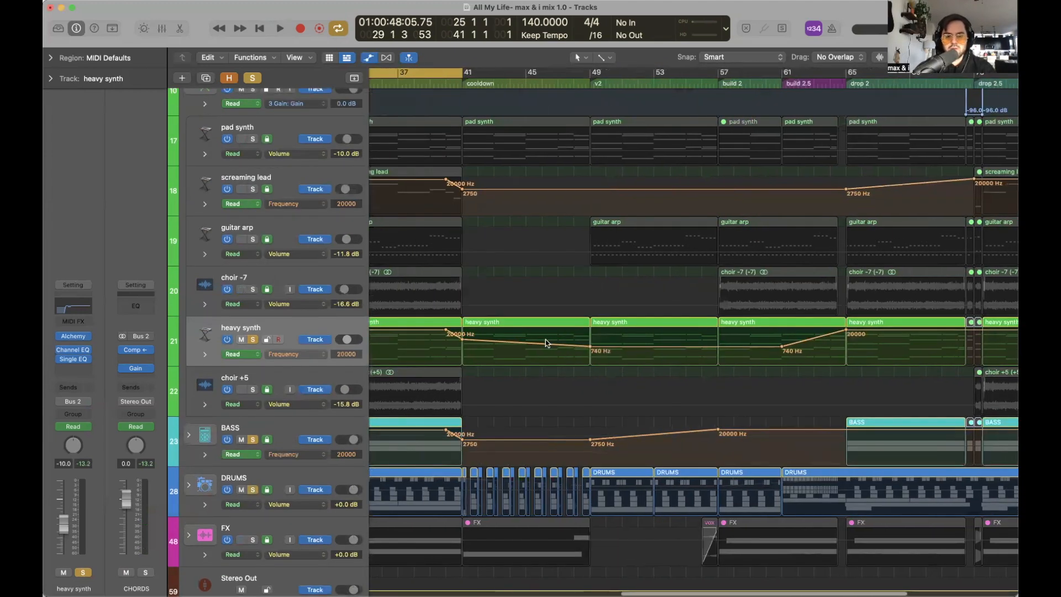
left_click(461, 83)
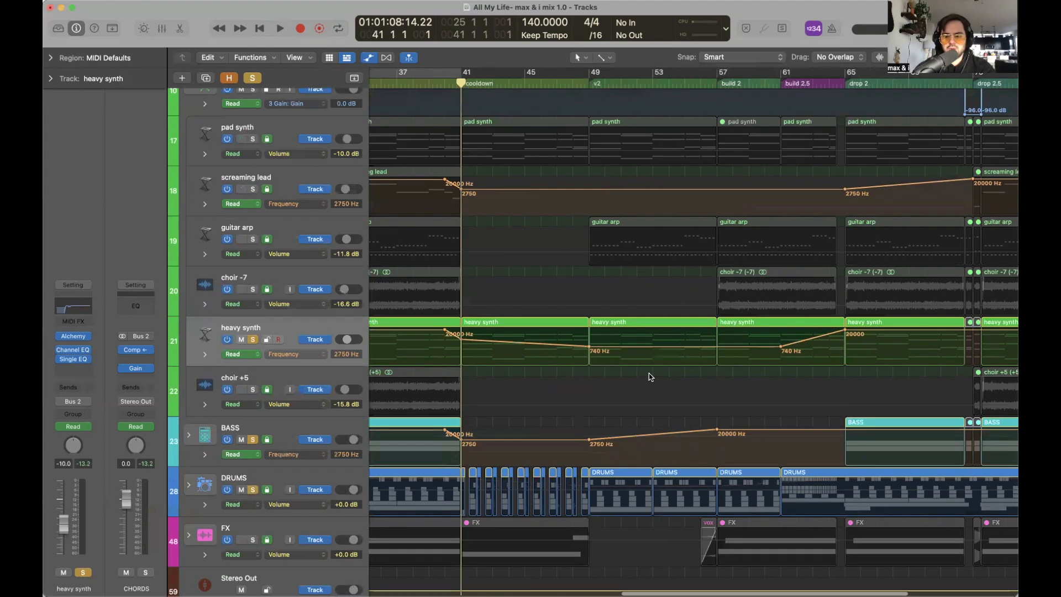
scroll(726, 364, "right", 8)
key("super+Left")
key("super+Left")
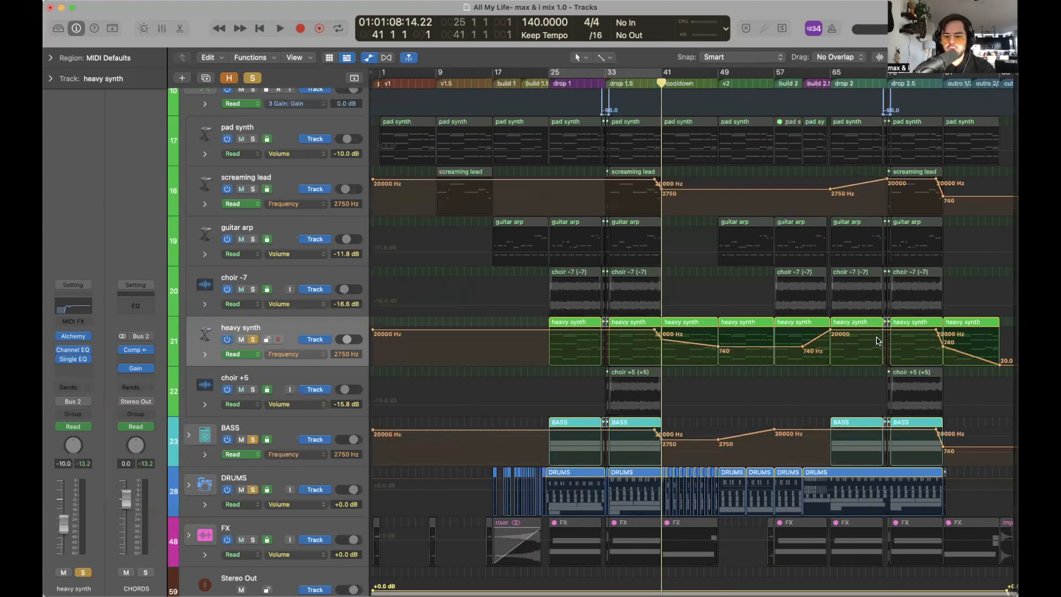
key("a")
key("super+Up")
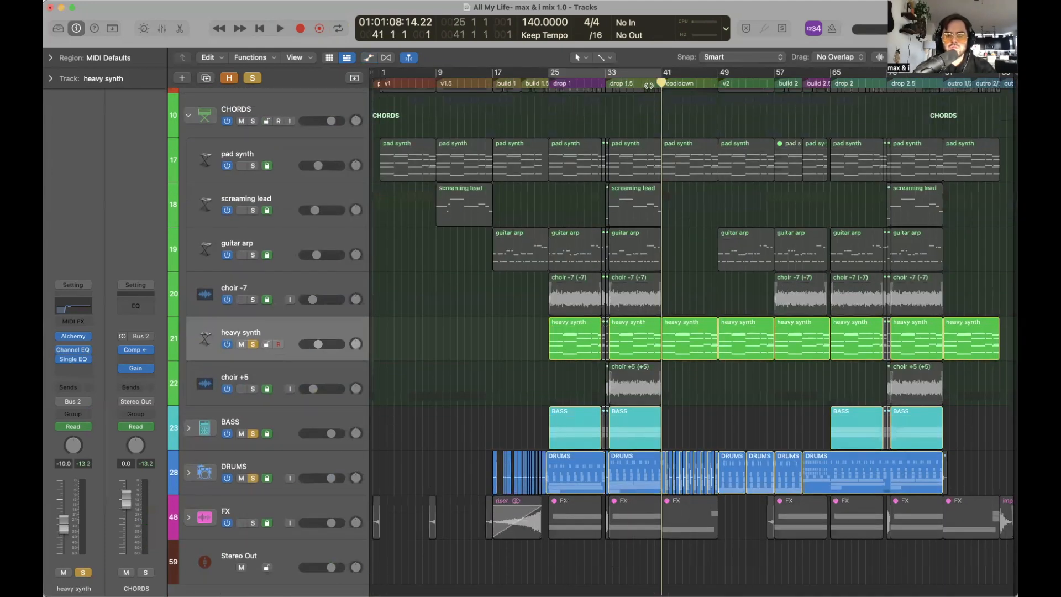
Play from bar 40 with the automation shown to hear the heavy synth's filter Frequency sweep through the cooldown.
key("comma")
key("super+Right")
key("super+Right")
key("super+Right")
key("super+Right")
key("a")
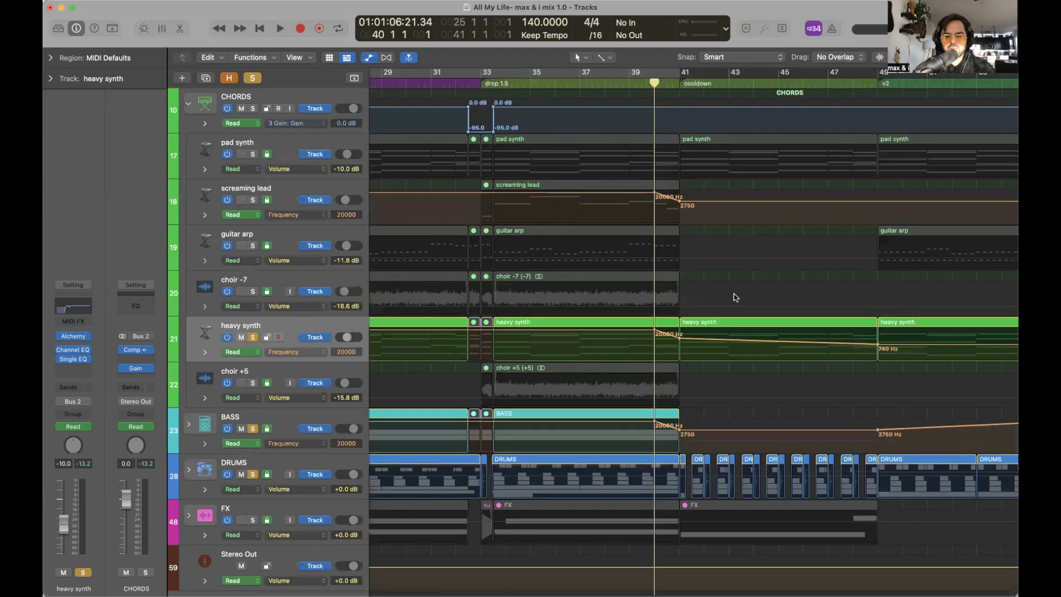
key("super+Down")
key("space")
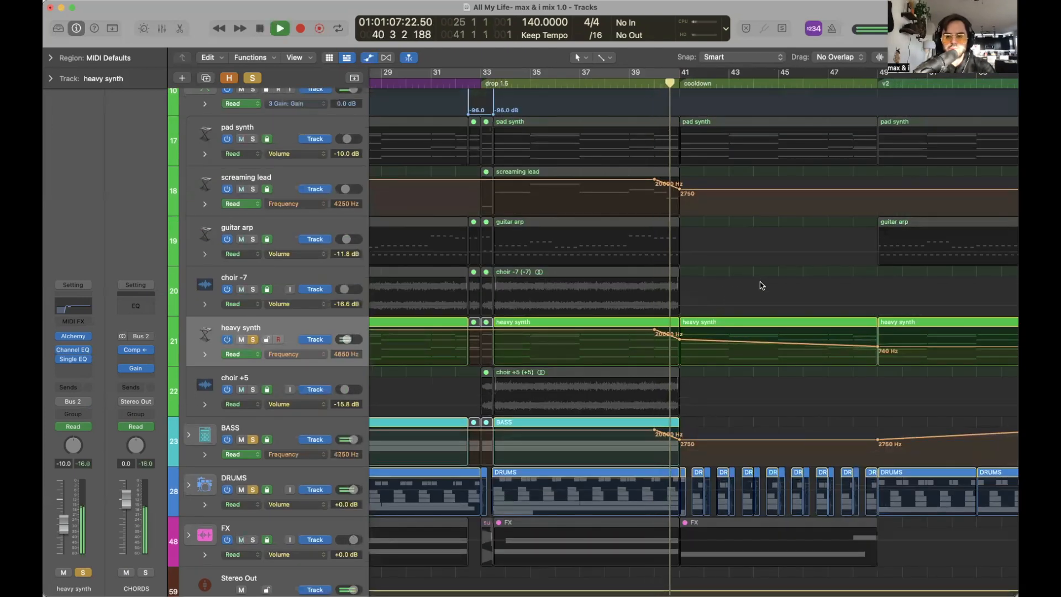
scroll(812, 406, "right", 10)
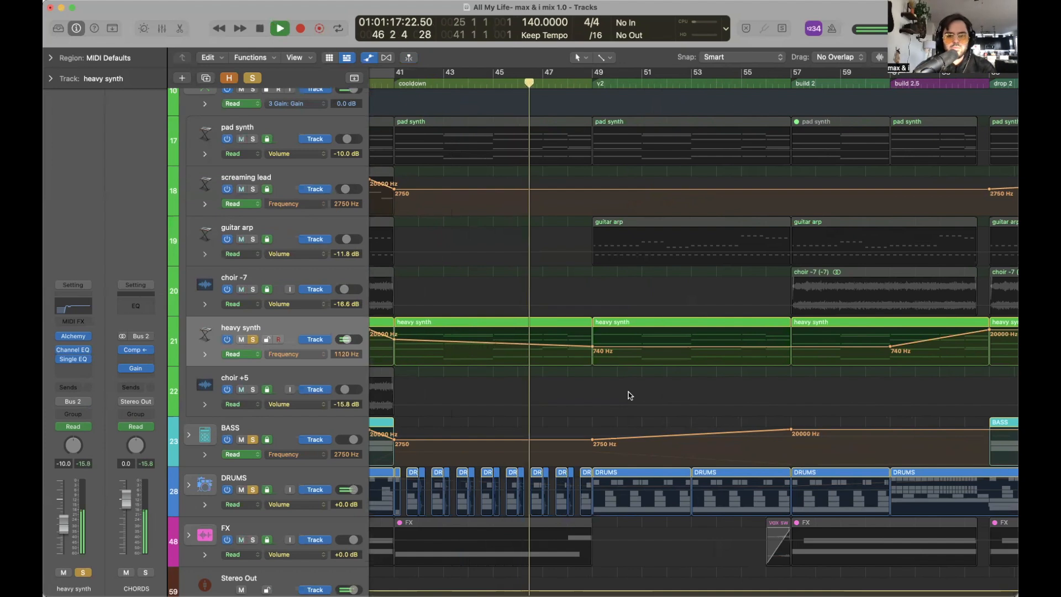
Solo the VOX track and listen to the filtered heavy synth under the vocals through v2.
scroll(443, 213, "up", 4)
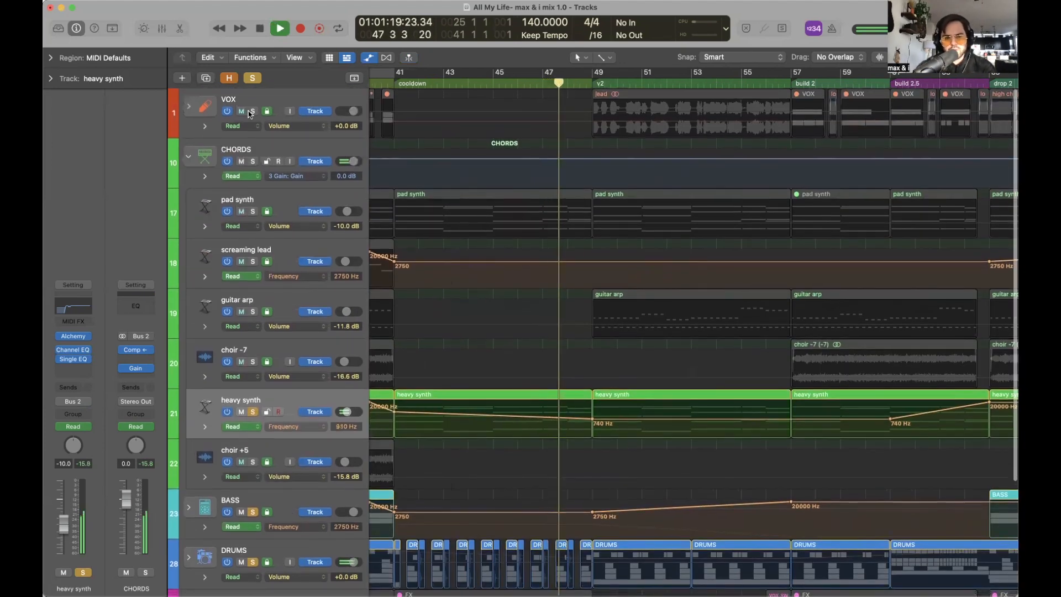
left_click(252, 112)
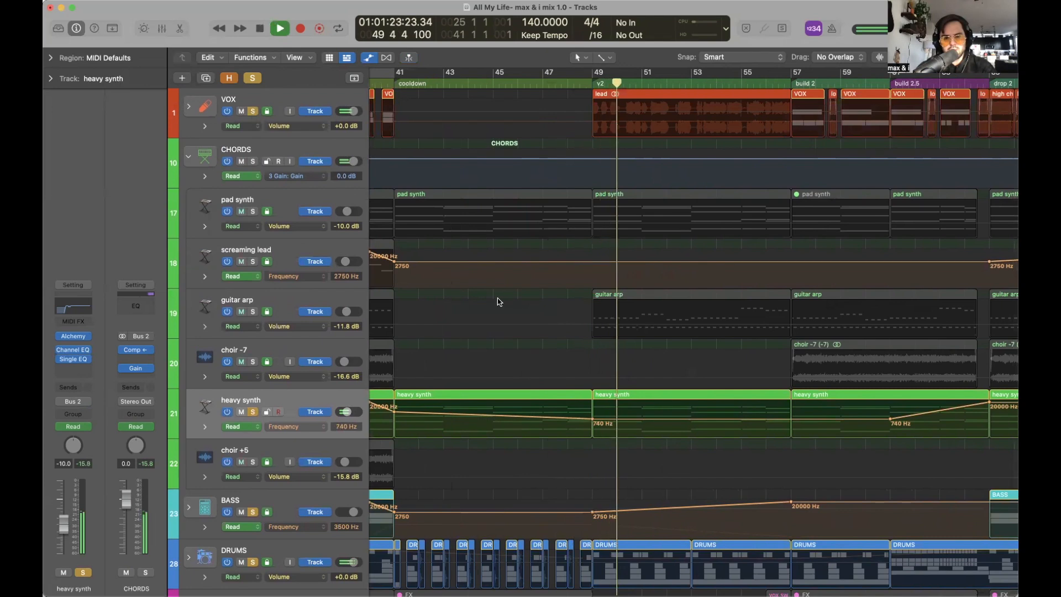
scroll(573, 356, "right", 3)
scroll(601, 445, "right", 1)
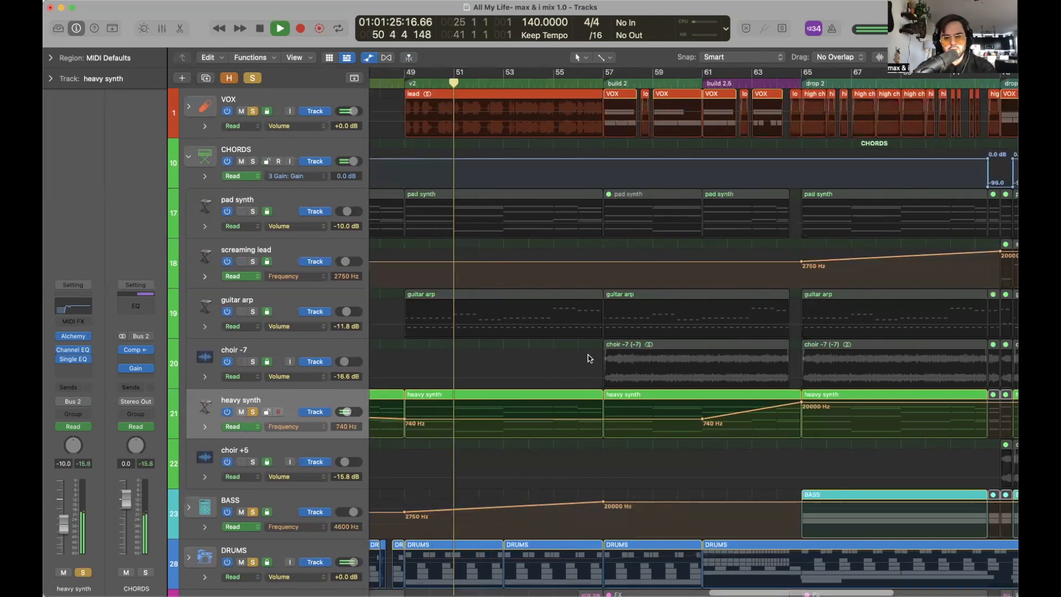
scroll(694, 379, "right", 3)
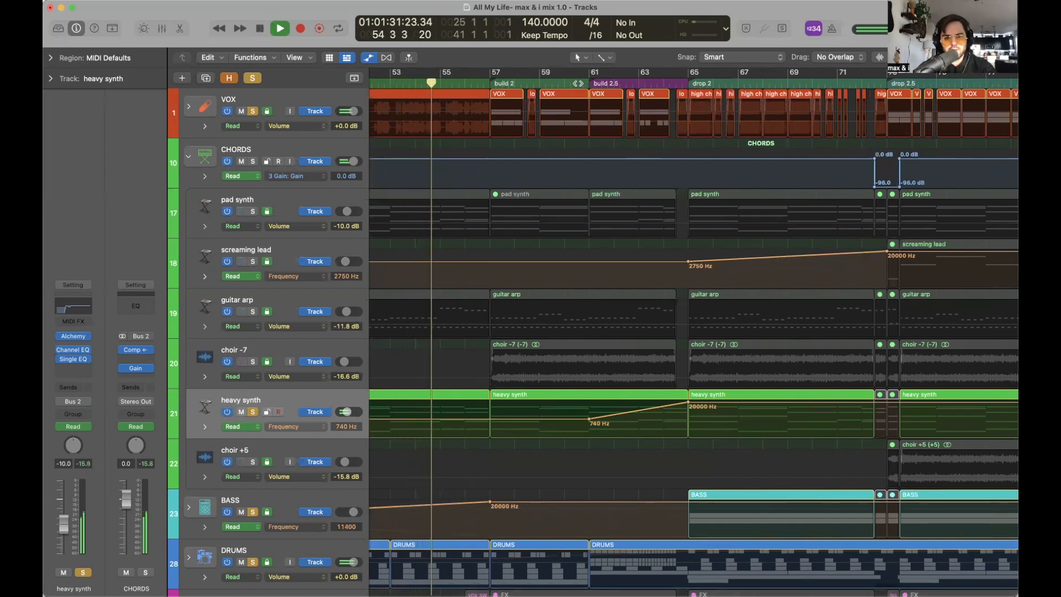
Audition the heavy synth's Frequency automation from bar 60 into drop 2, and from bar 80 into the outro.
left_click(578, 84)
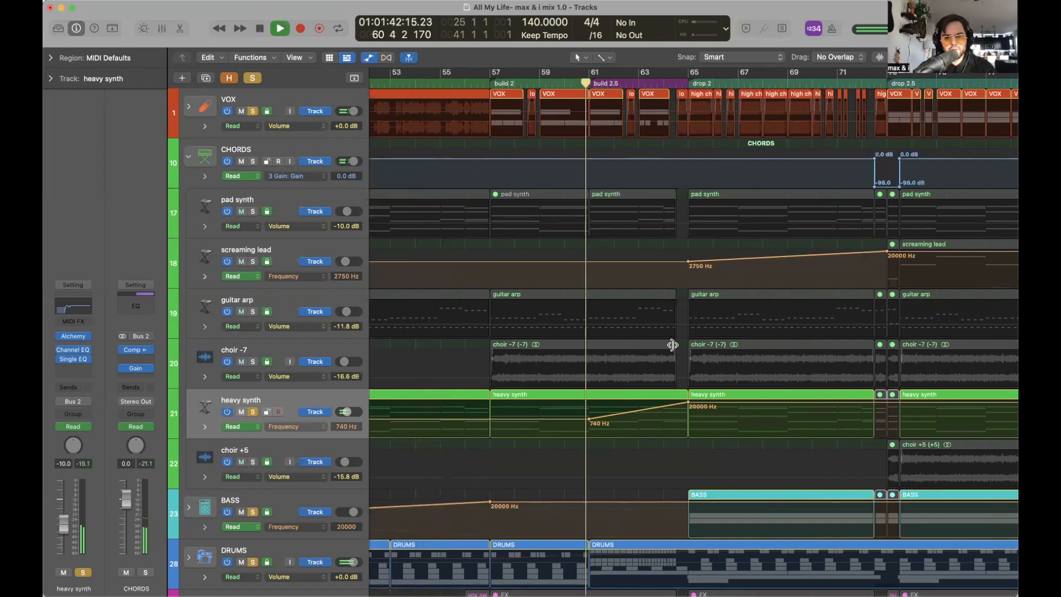
scroll(652, 353, "right", 3)
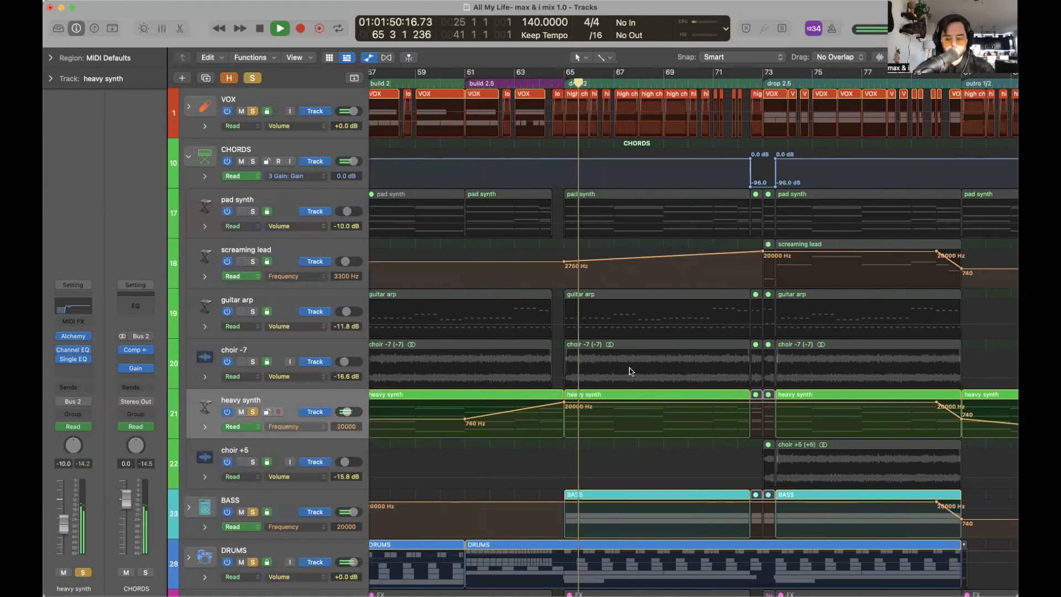
scroll(629, 371, "right", 5)
scroll(629, 370, "right", 2)
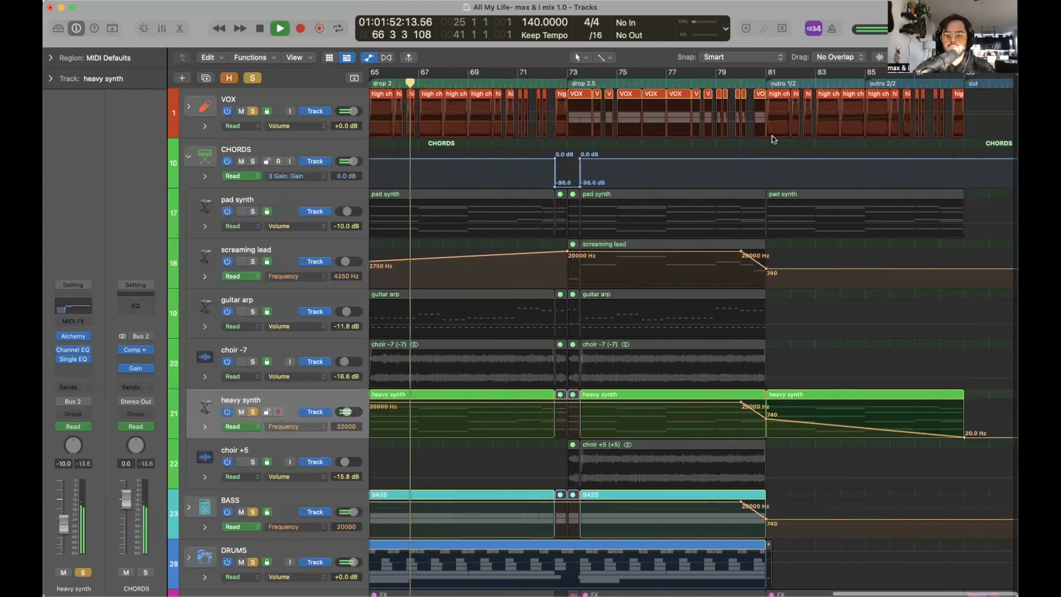
left_click(739, 118)
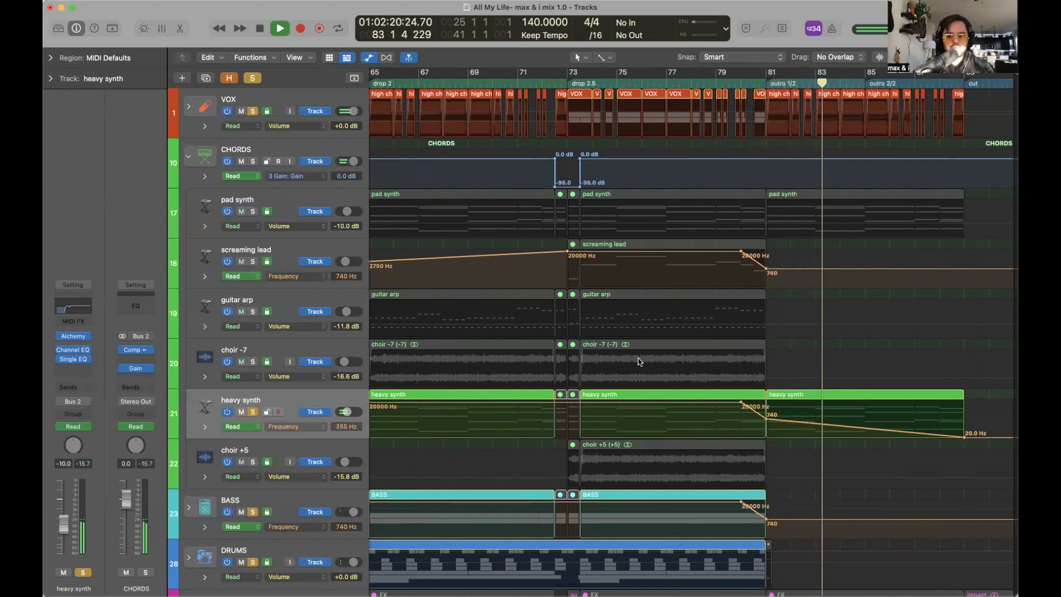
key("space")
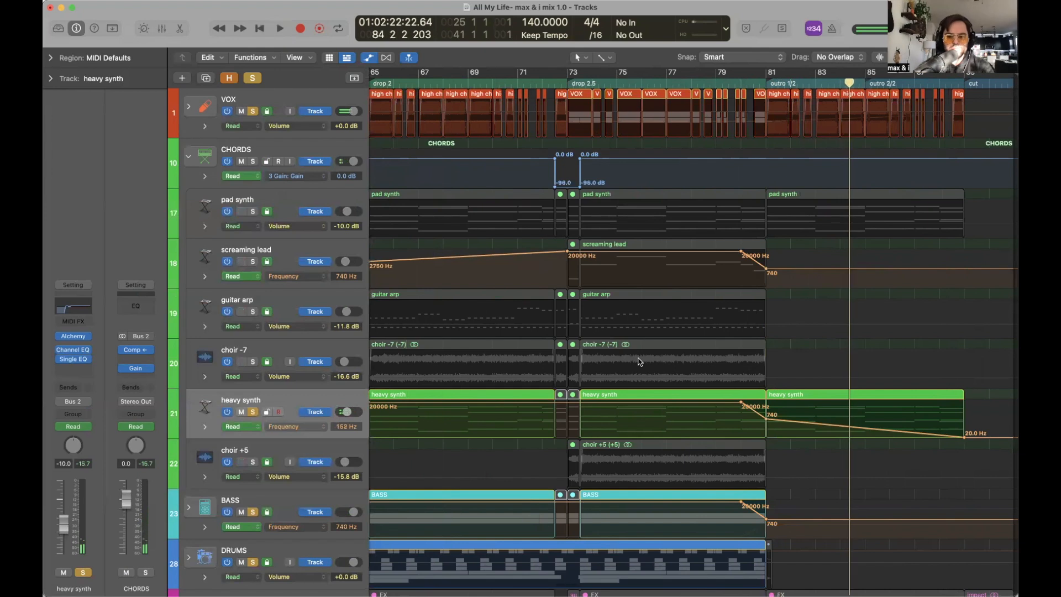
Unsolo the VOX track, hide the automation and fit the whole arrangement in view.
left_click(253, 112)
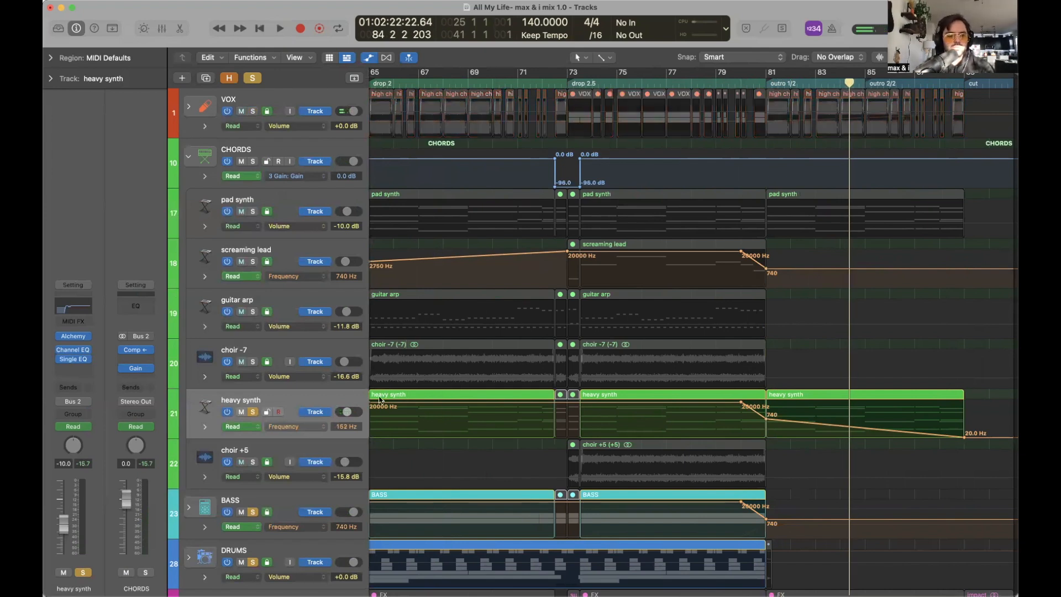
key("a")
key("z")
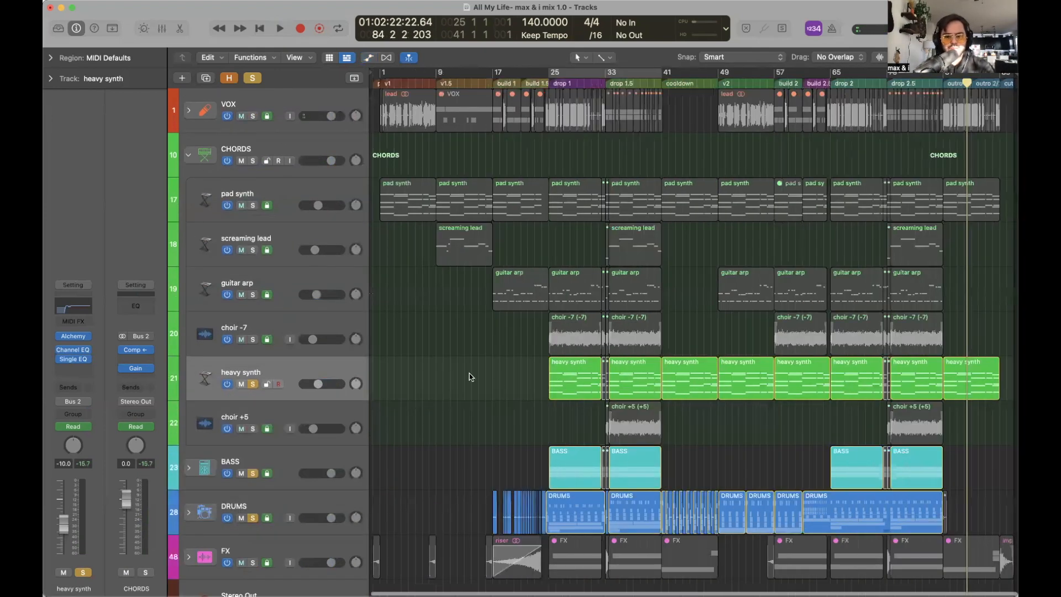
Lock the heavy synth track to protect it from changes.
key("s")
left_click(252, 384)
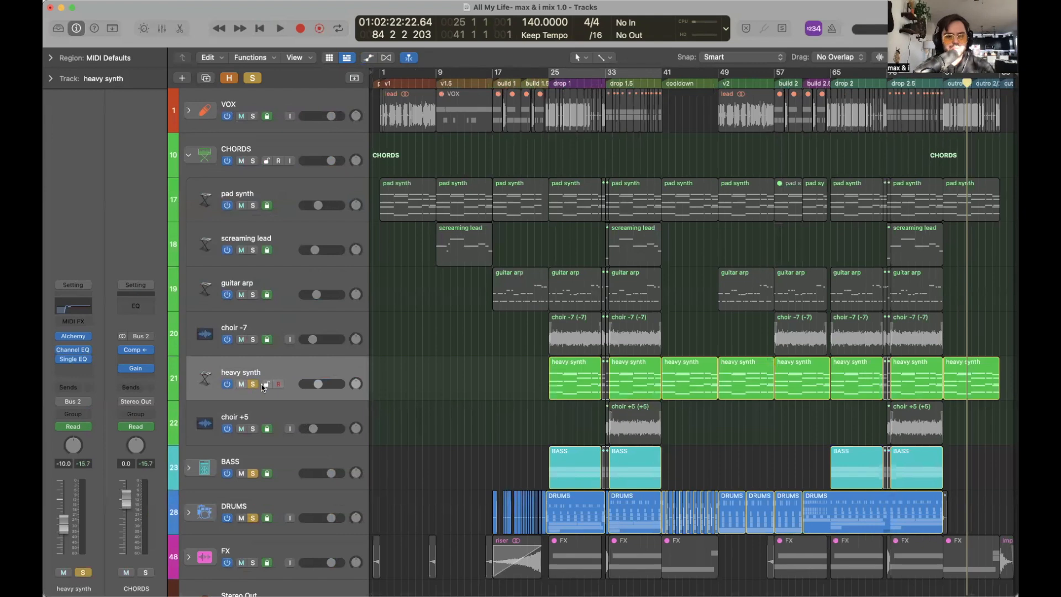
scroll(646, 347, "up", 1)
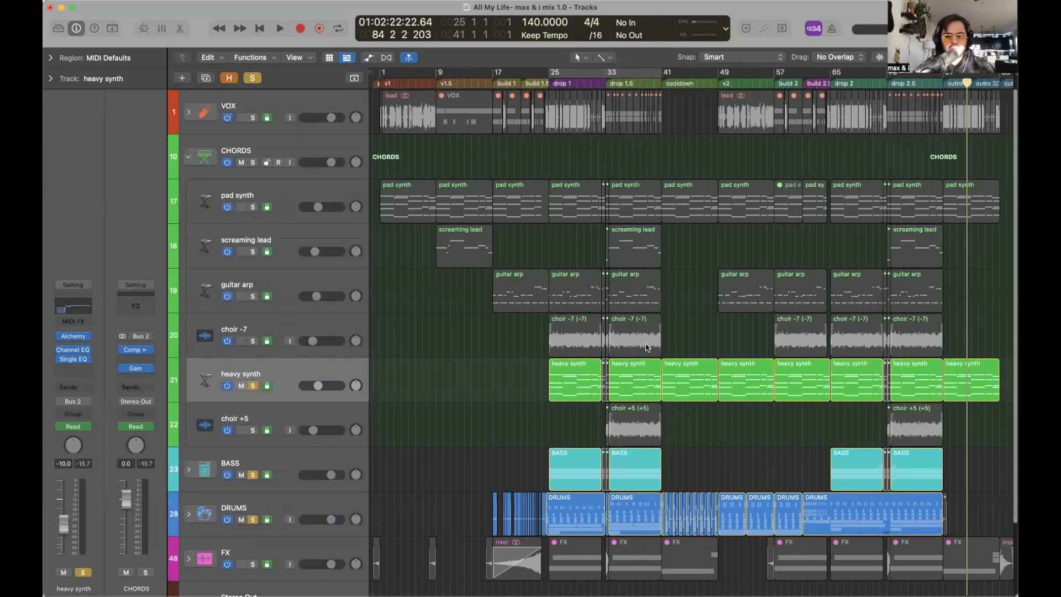
Turn on the cycle over bars 25 to 41, solo the choir -7 track and select it.
key("c")
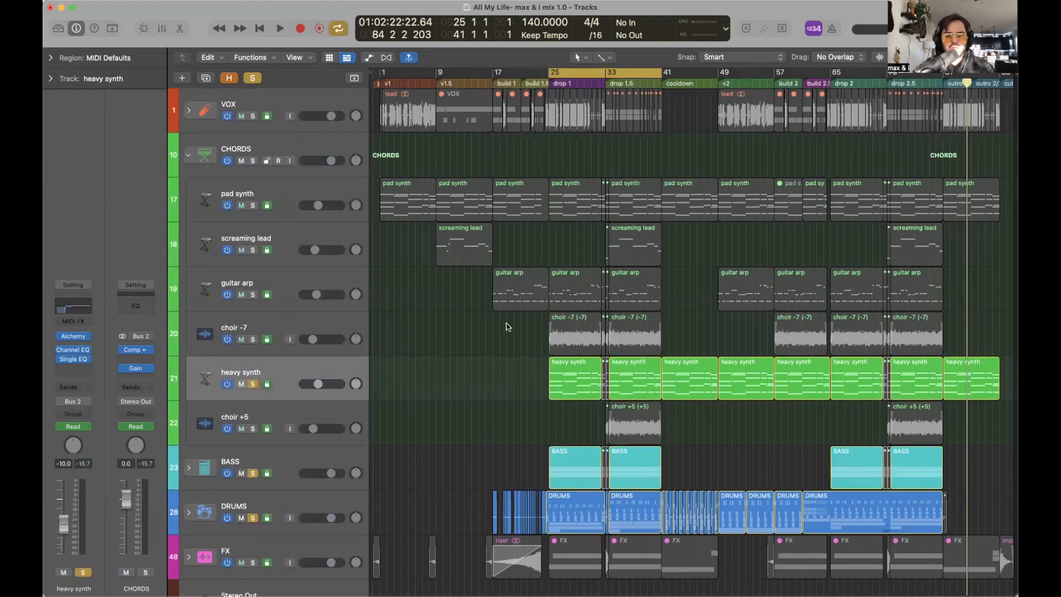
left_click(252, 337)
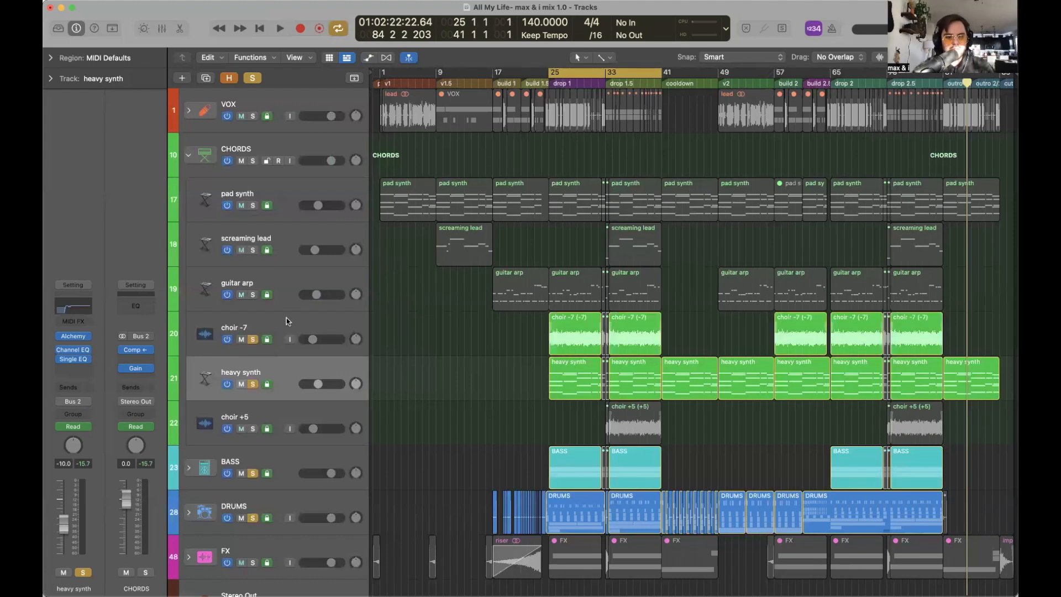
left_click(289, 320)
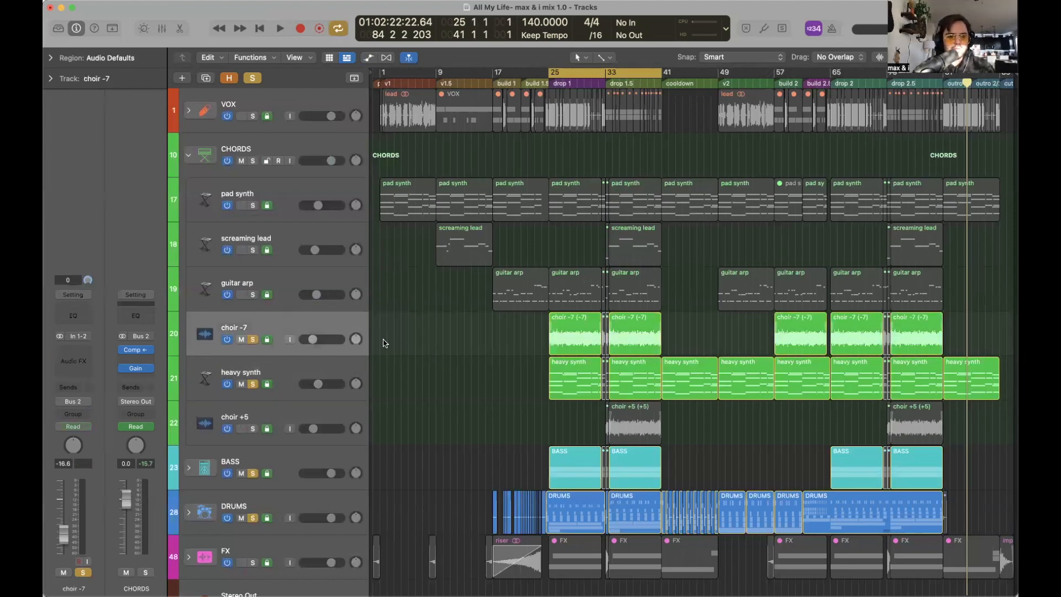
scroll(531, 340, "up", 3)
scroll(531, 340, "left", 3)
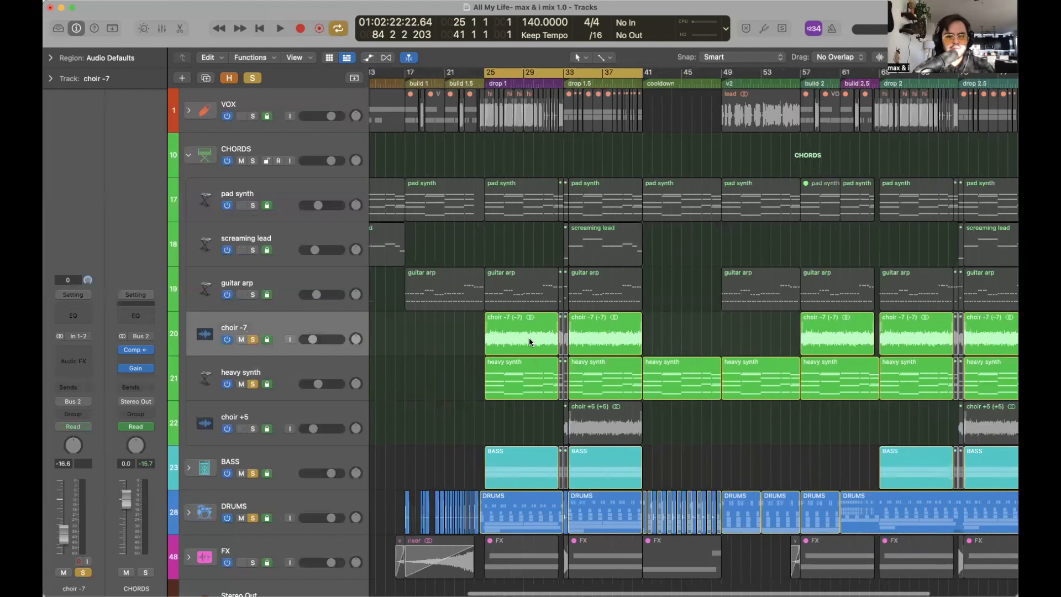
Take choir -7 out of solo and open the heavy synth's Channel EQ.
left_click(271, 365)
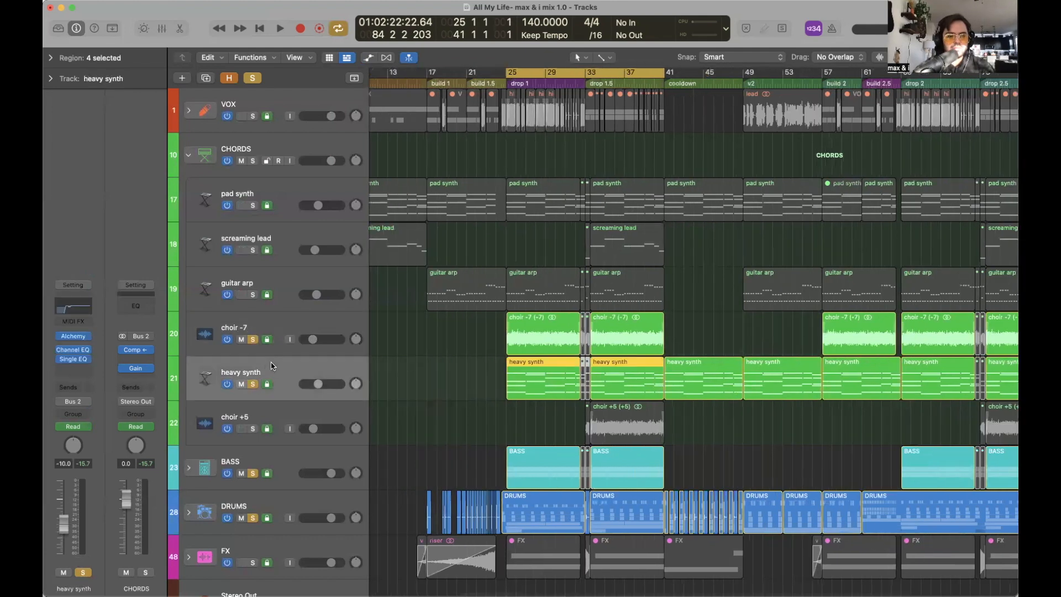
left_click(253, 339)
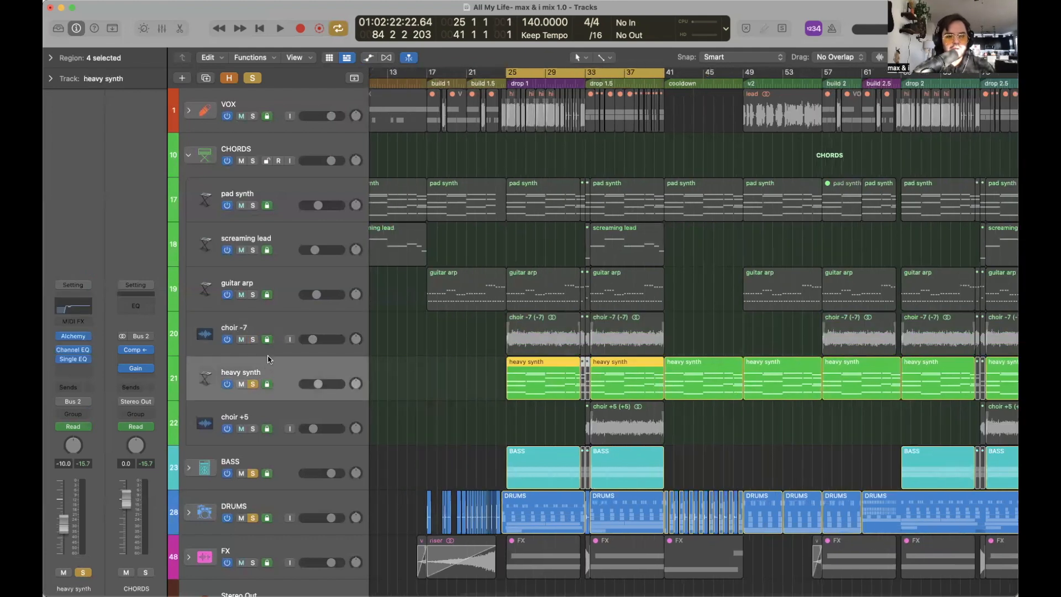
left_click(73, 349)
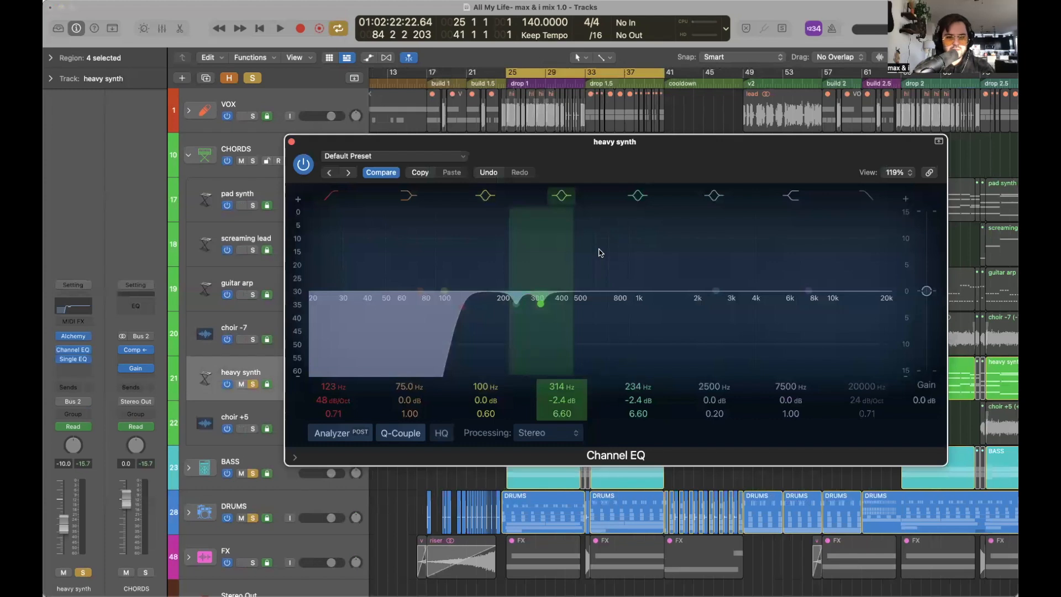
left_click_drag(542, 157, 588, 155)
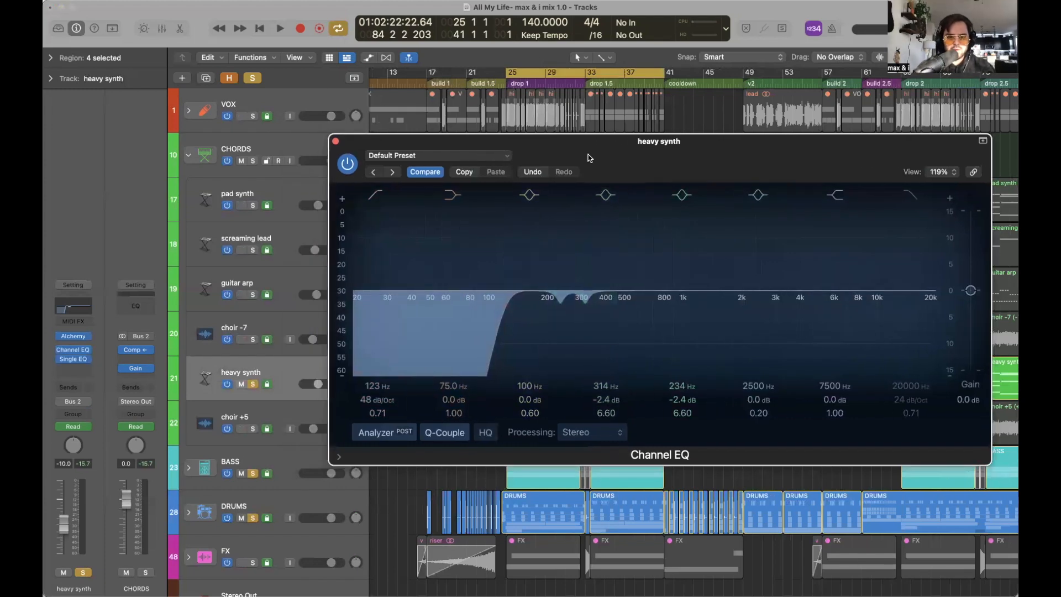
Play drop 1, lower the heavy synth's volume to -12.6 dB and close its EQ.
key("space")
key("space")
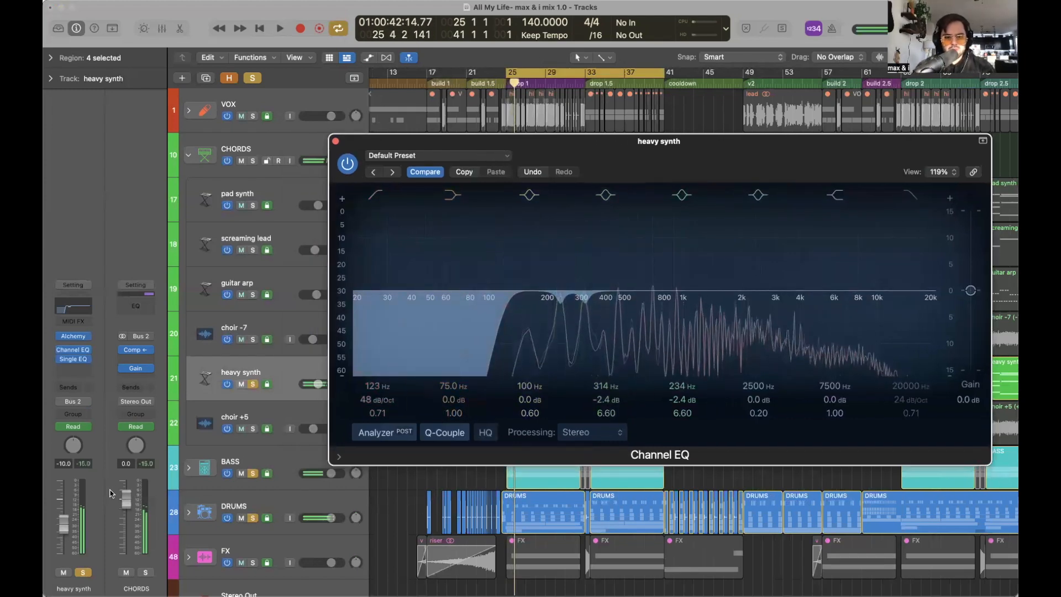
key("space")
mouse_move(64, 523)
left_mouse_down()
mouse_move(65, 555)
mouse_move(63, 533)
left_mouse_up()
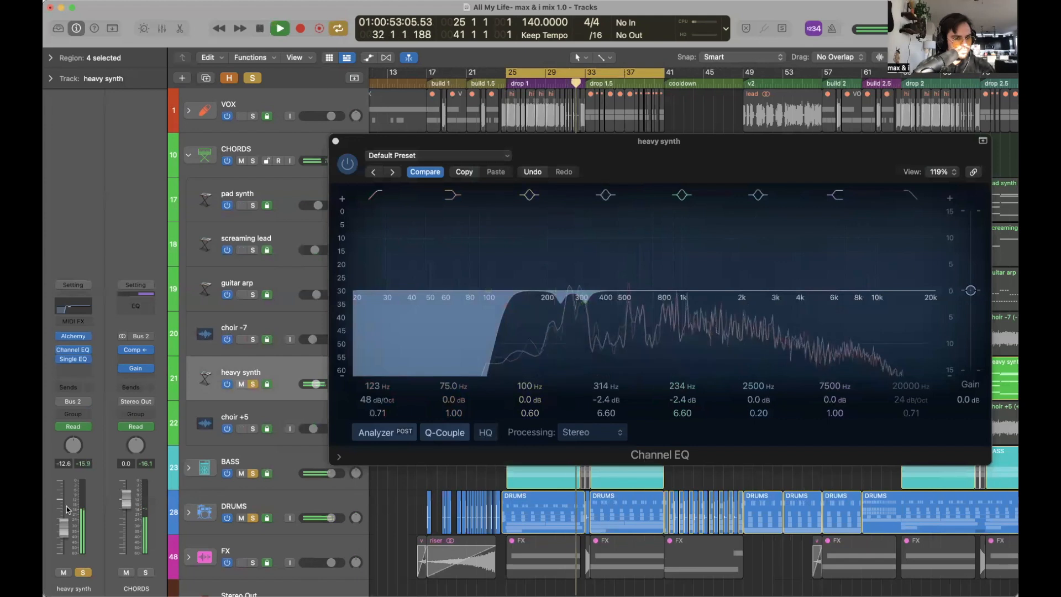
left_click(335, 141)
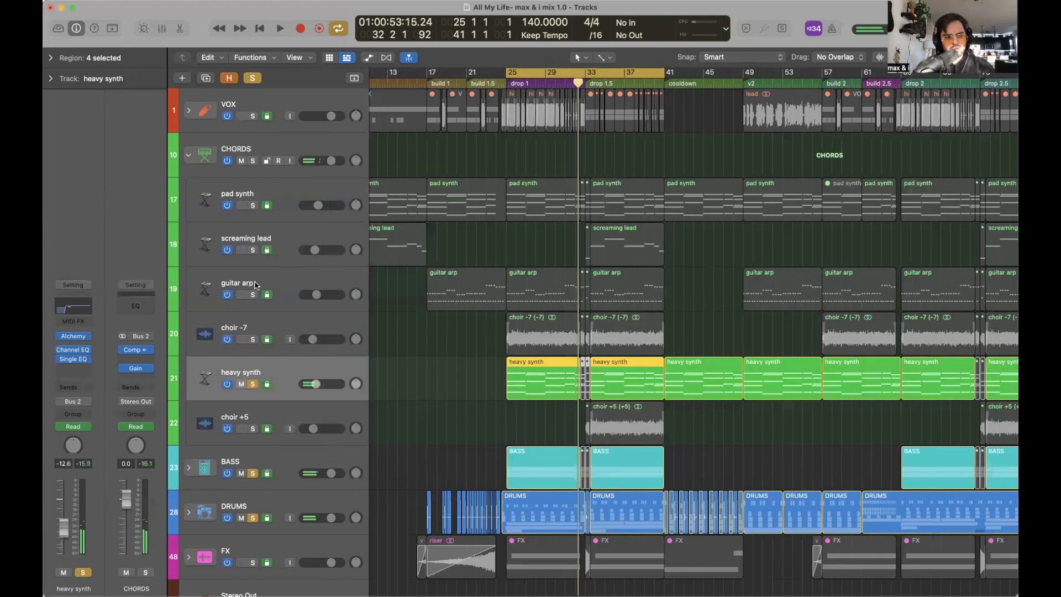
Play drop 1 with the Stereo Out Channel EQ open and listen to the spectrum with DRUMS unsoloed.
left_click(272, 150)
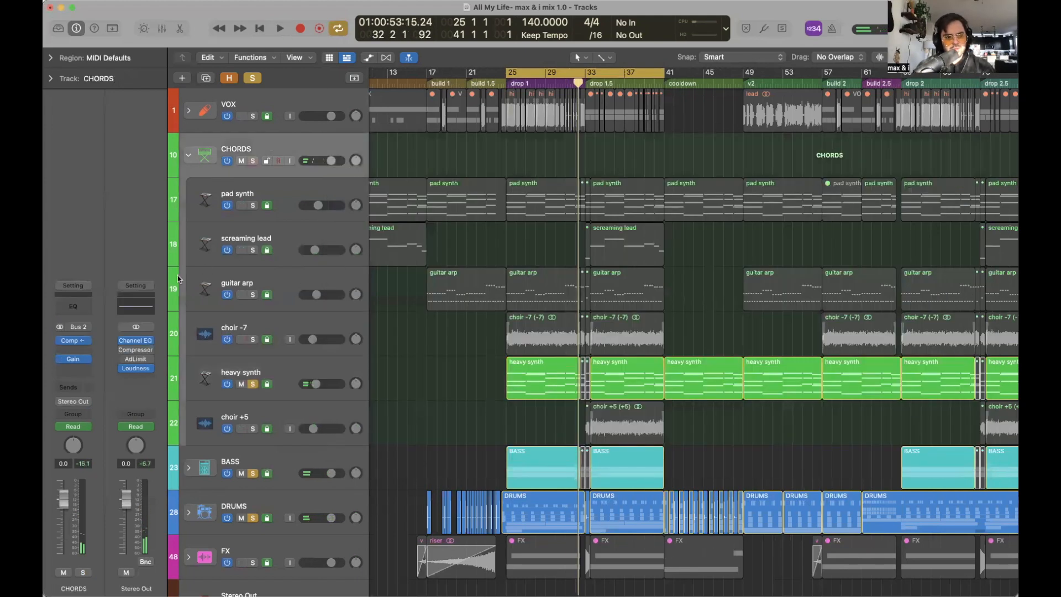
left_click(136, 340)
key("space")
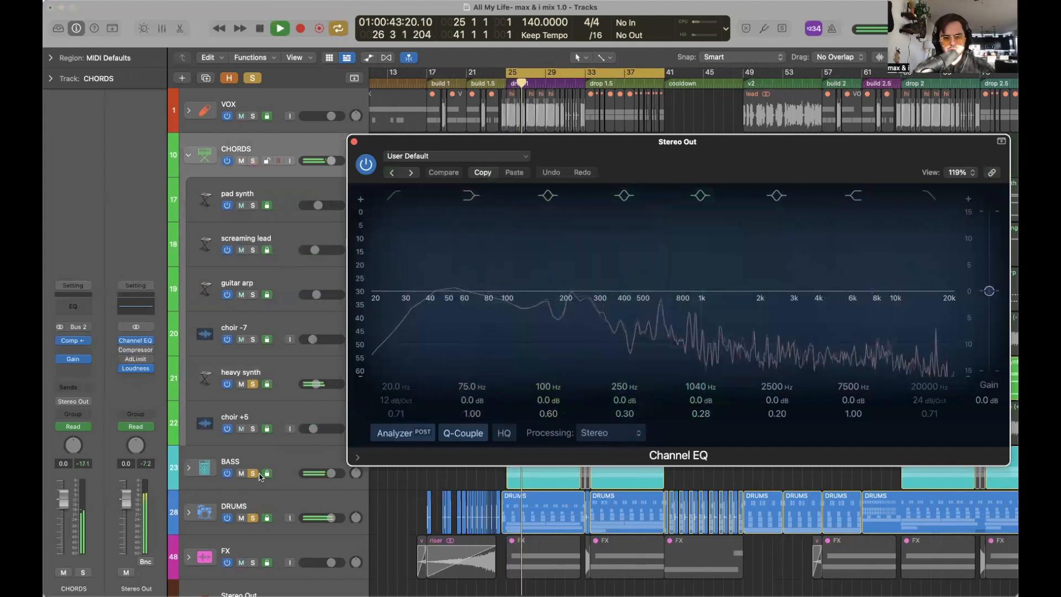
left_click(253, 518)
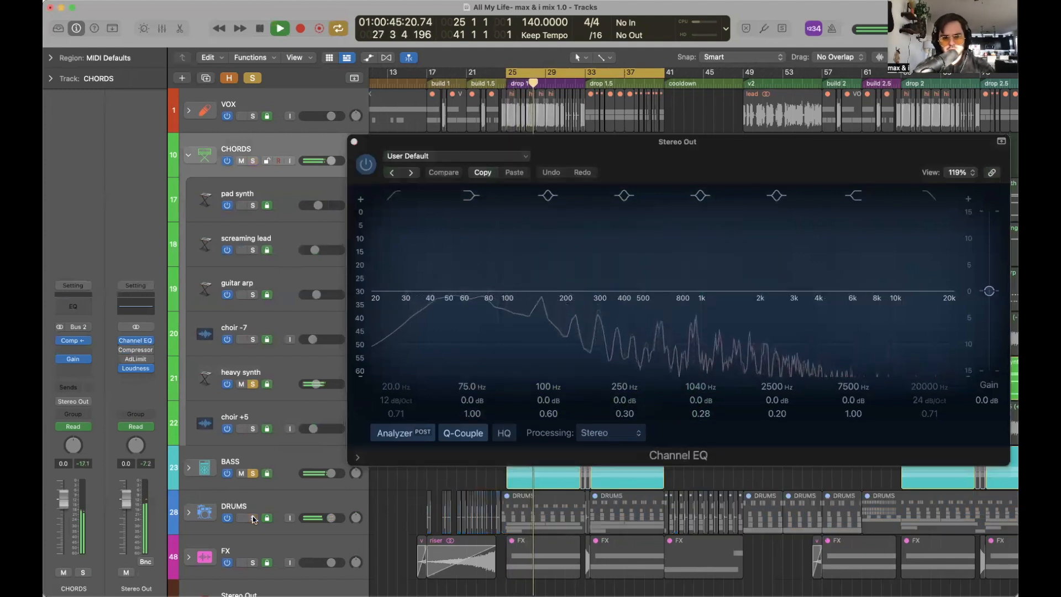
Expand the DRUMS stack, compare the low end with the heavy kick muted, and unmute it before collapsing the stack.
left_click(188, 512)
scroll(316, 520, "down", 2)
left_click(249, 555)
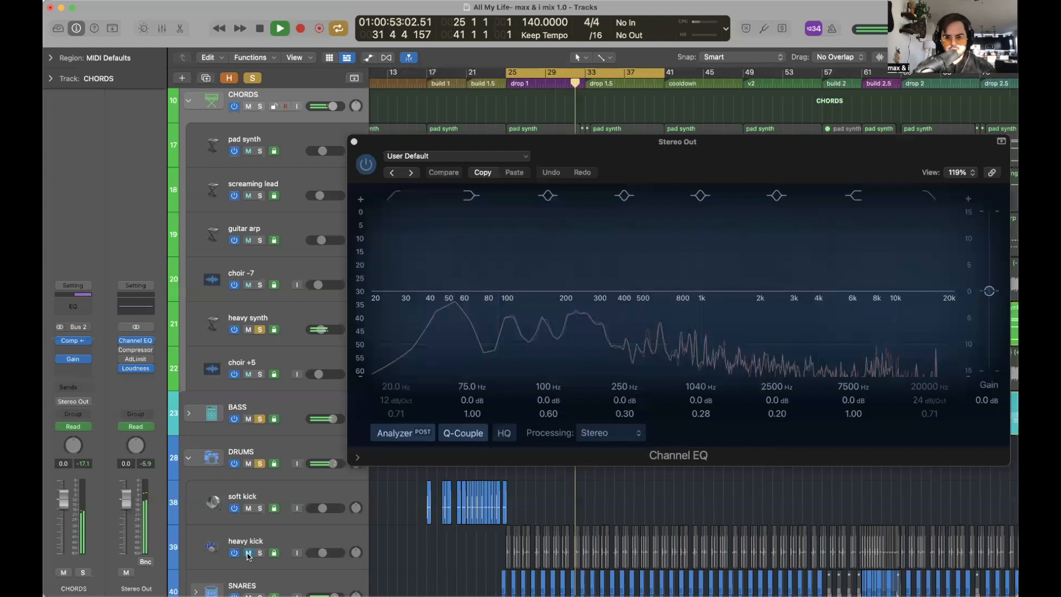
key("space")
left_click(249, 554)
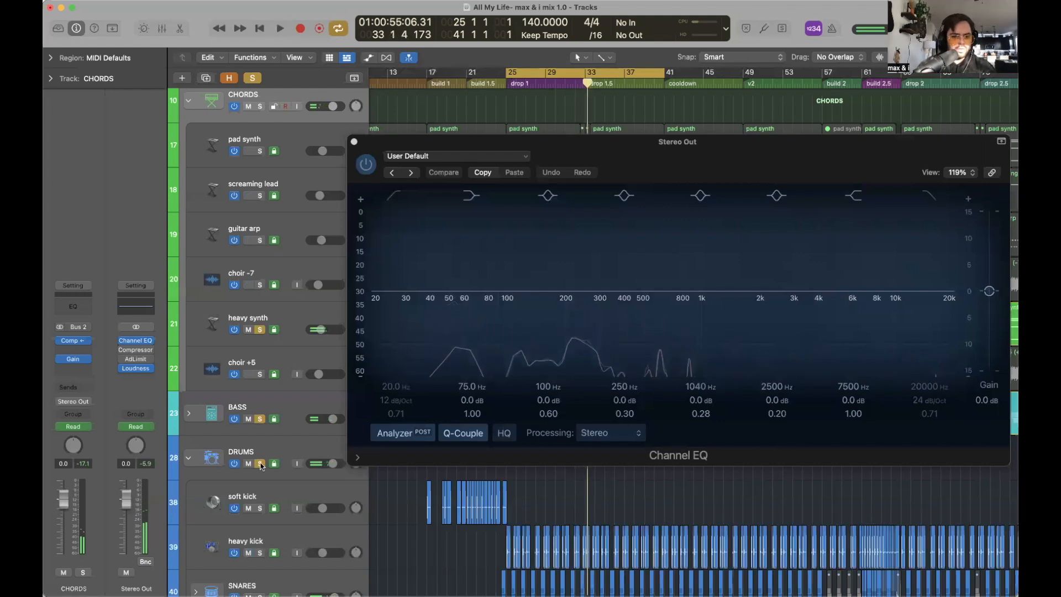
left_click(188, 458)
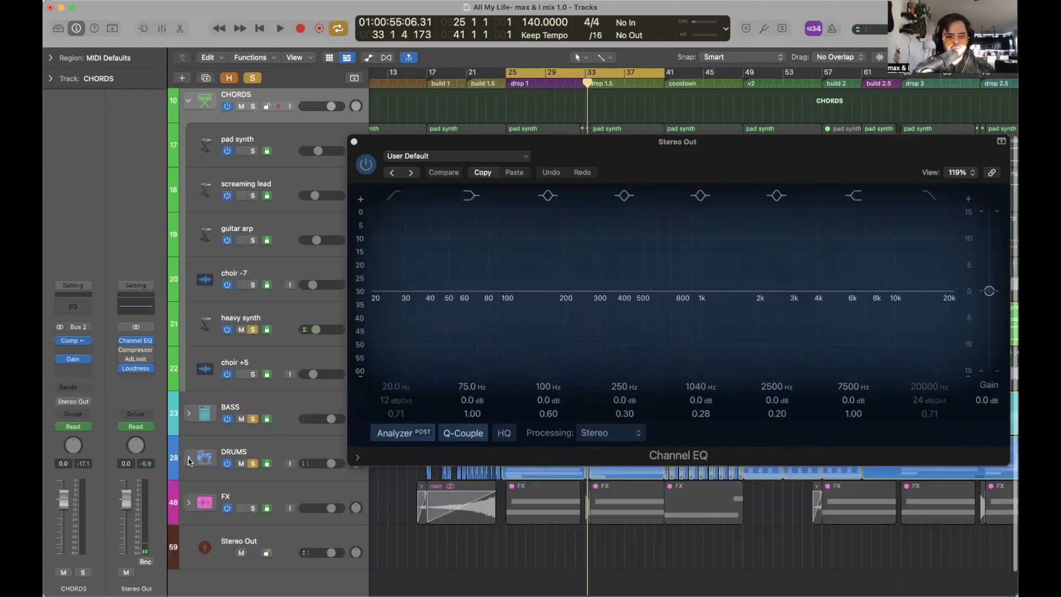
Close the Stereo Out EQ, solo choir -7 and play the cycle from bar 25.
left_click(291, 313)
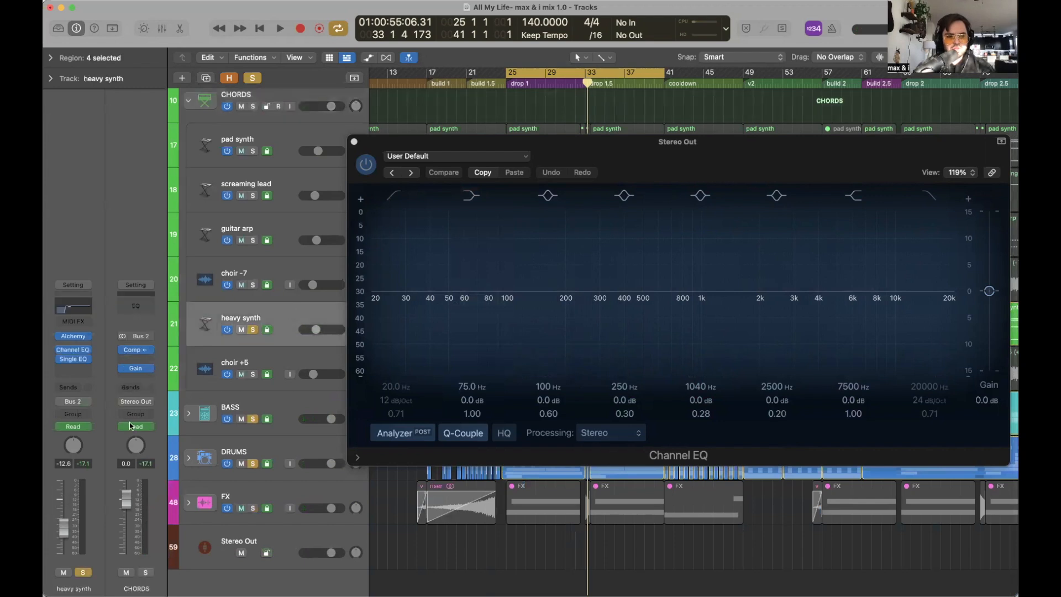
left_click(354, 143)
scroll(312, 312, "up", 2)
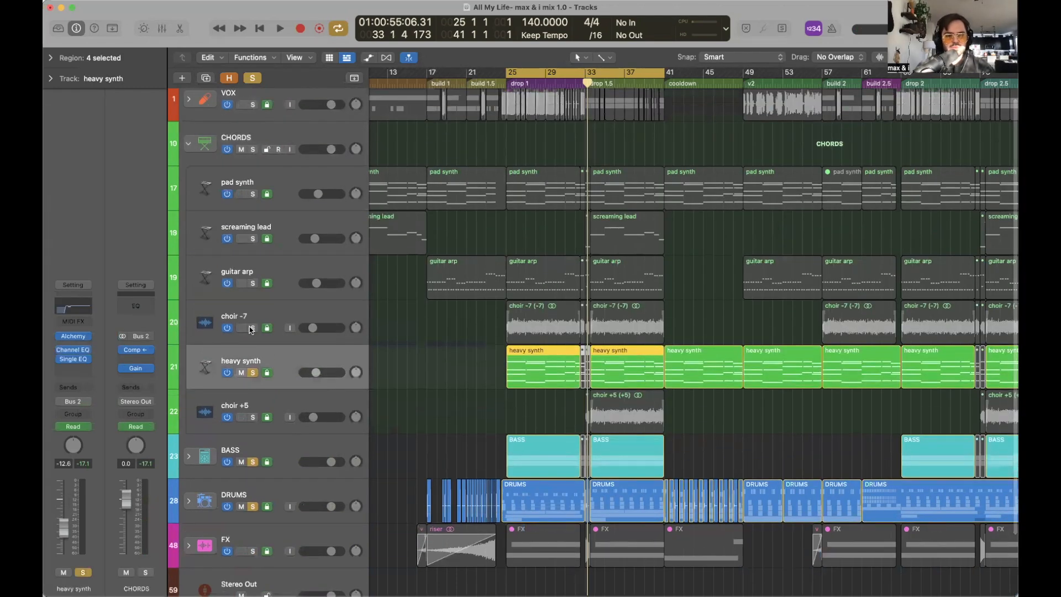
left_click(252, 328)
left_click(514, 328)
key("space")
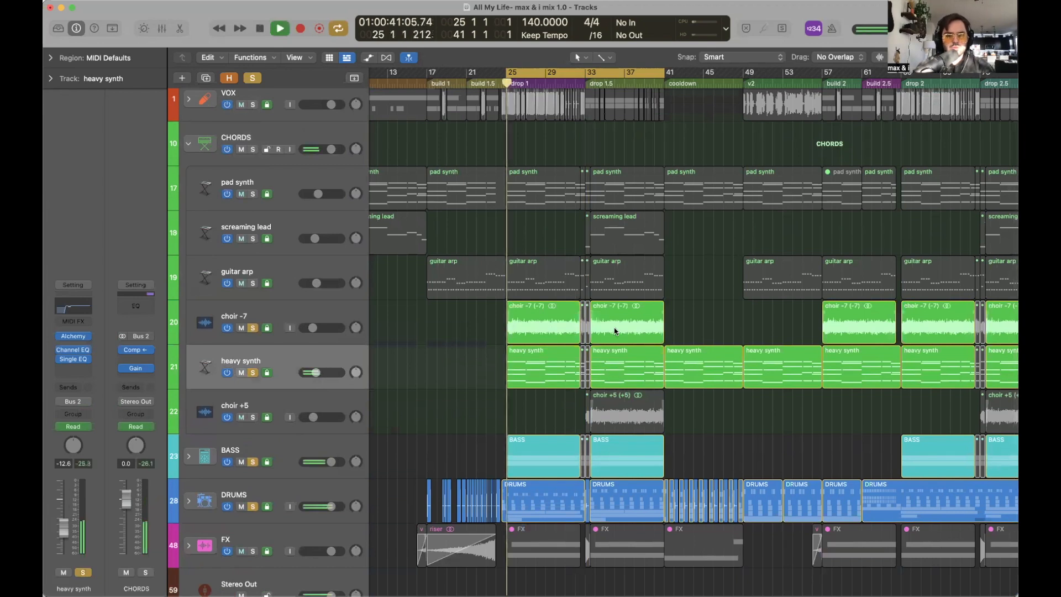
Balance choir -7 against the heavy synth during playback by setting its volume to -10.0 dB, and enlarge the track rows.
left_click(310, 314)
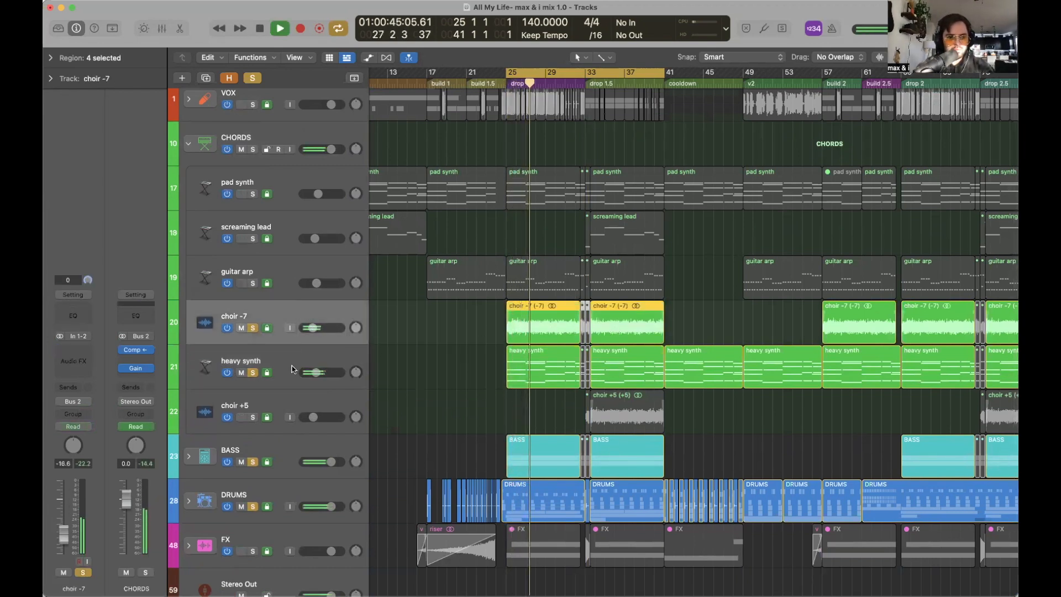
left_click_drag(70, 541, 69, 514)
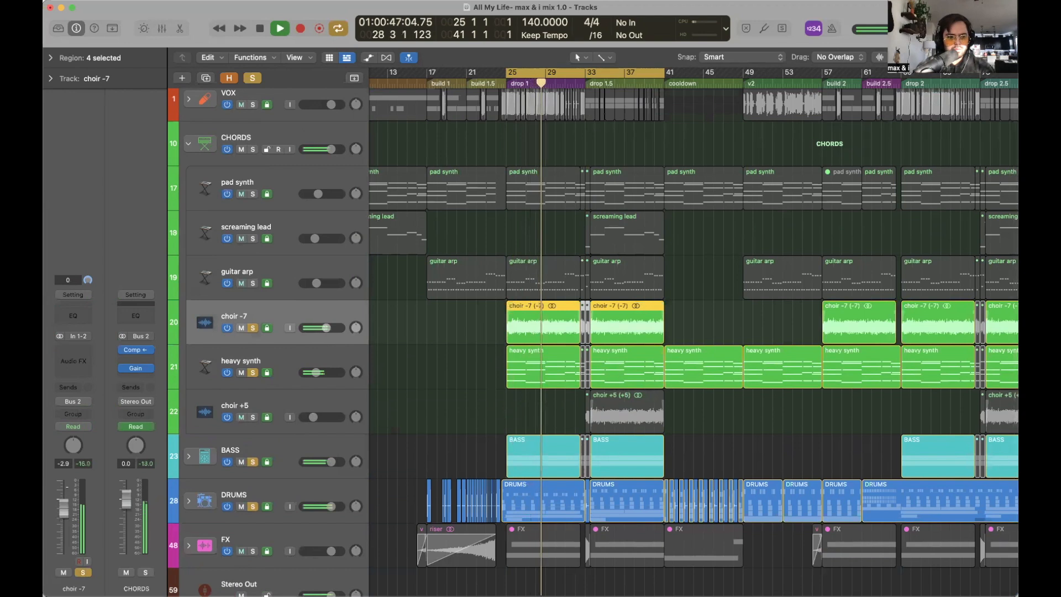
scroll(517, 369, "down", 1)
key("super+Down")
key("super+Down")
left_click_drag(63, 507, 64, 523)
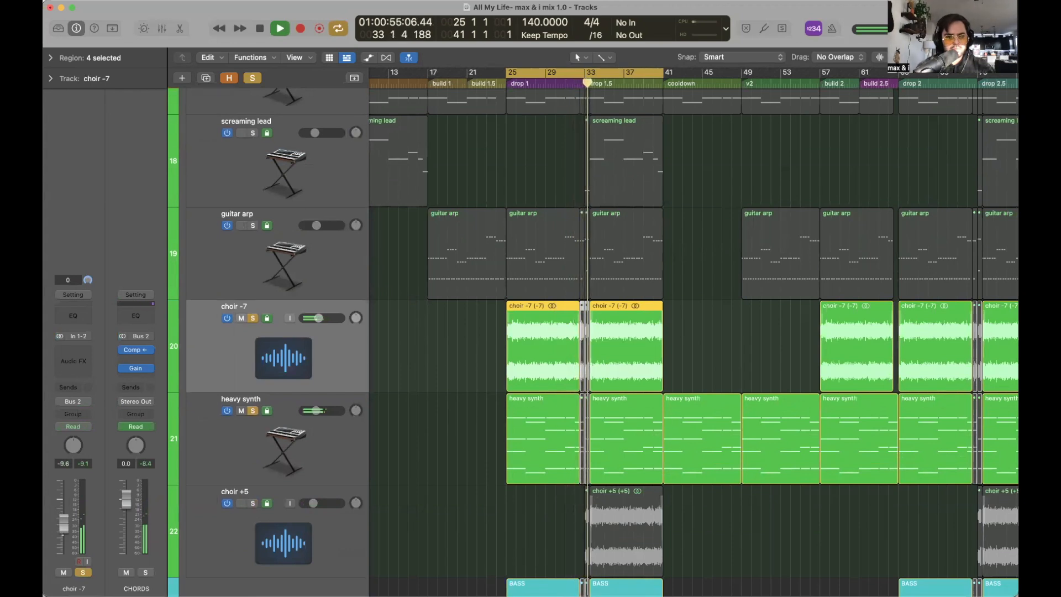
left_click_drag(63, 523, 63, 539)
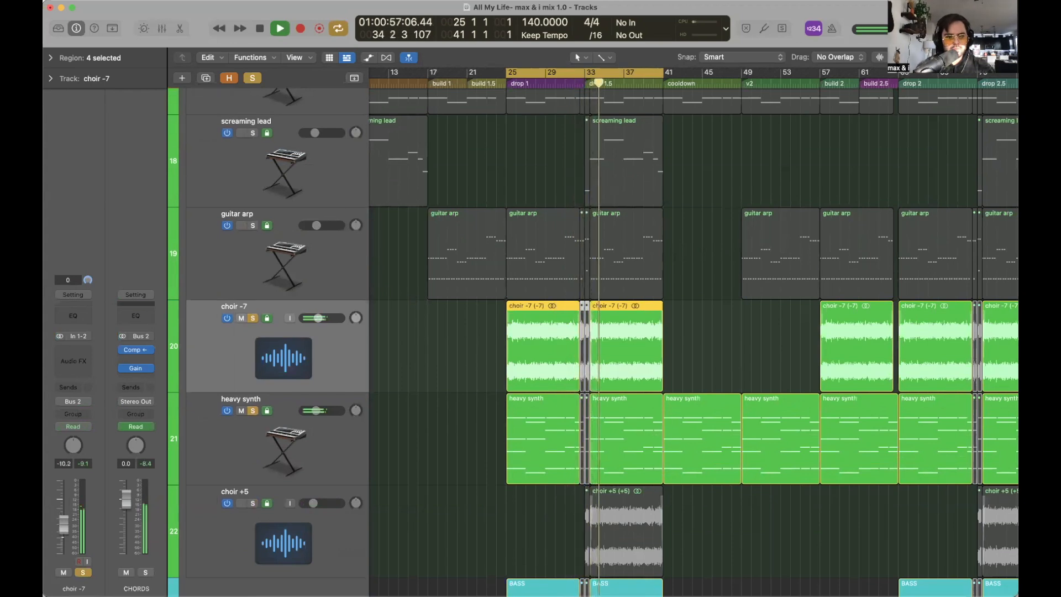
key("space")
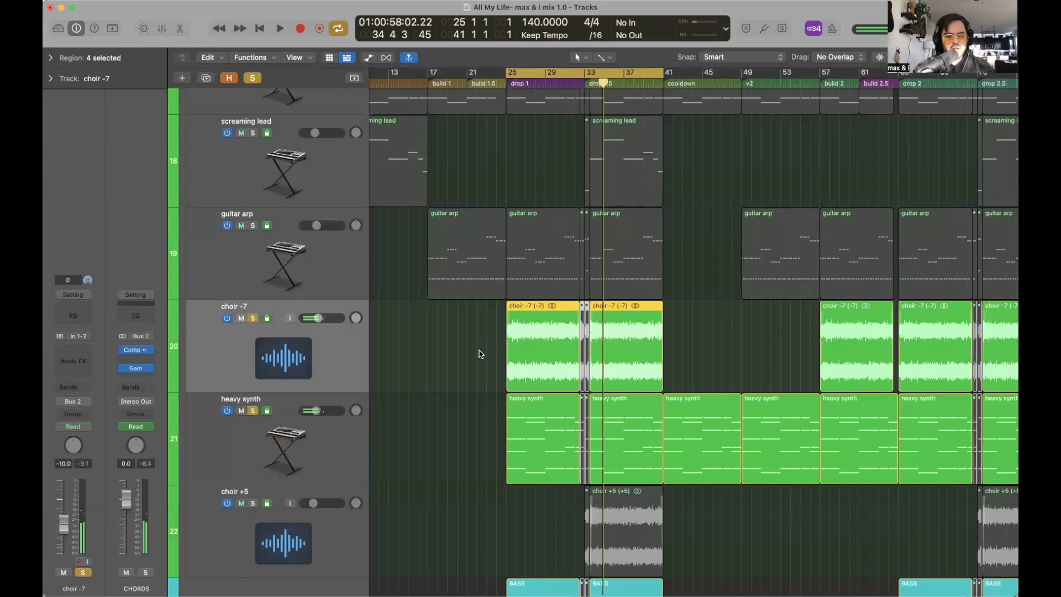
Insert a Channel EQ on choir -7 and examine its spectrum while drop 1 plays.
left_click(67, 317)
key("space")
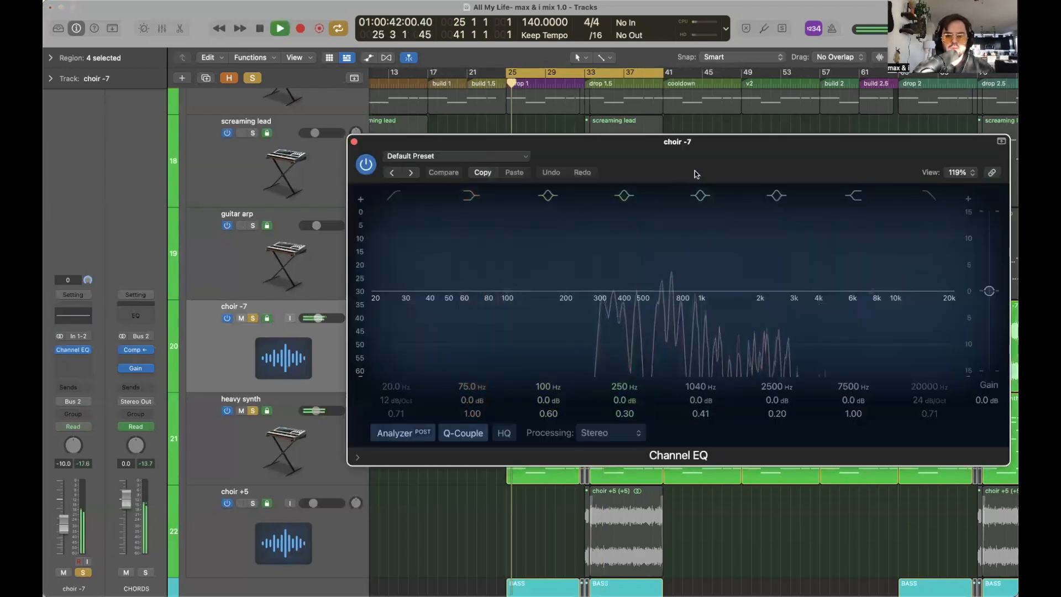
left_click_drag(695, 174, 587, 174)
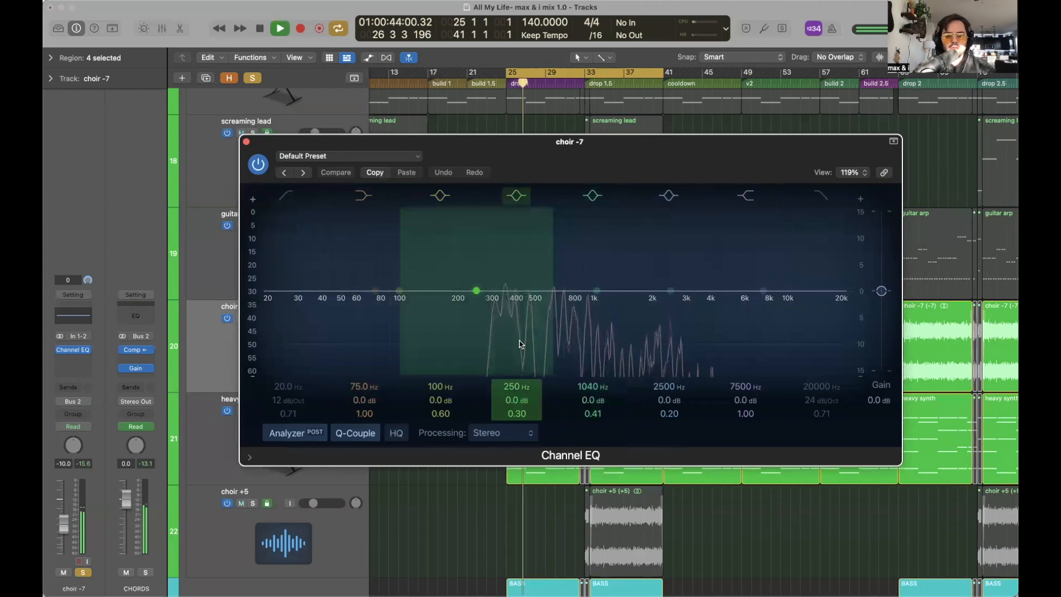
key("space")
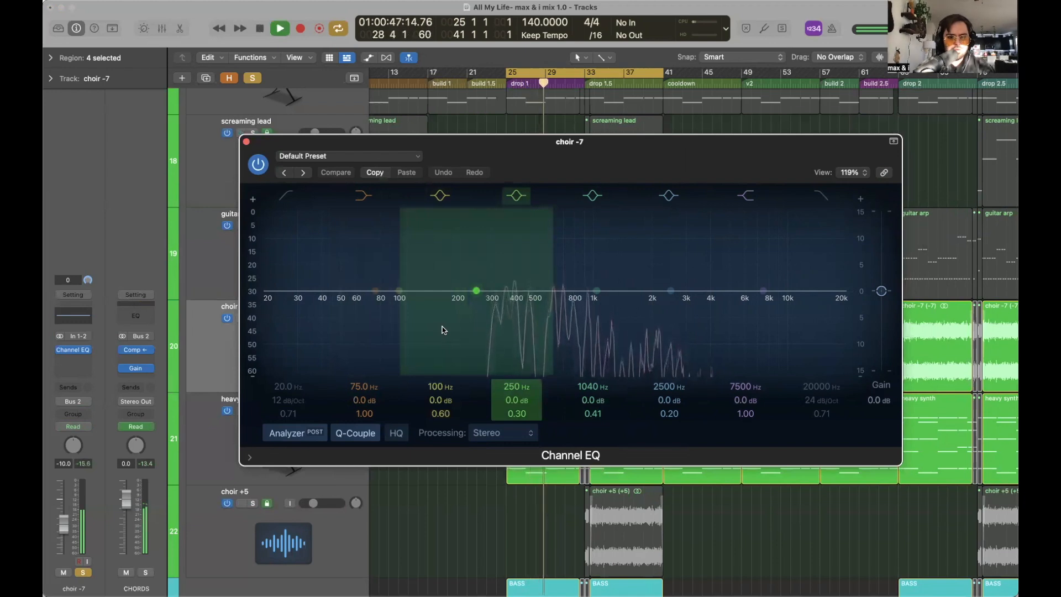
key("space")
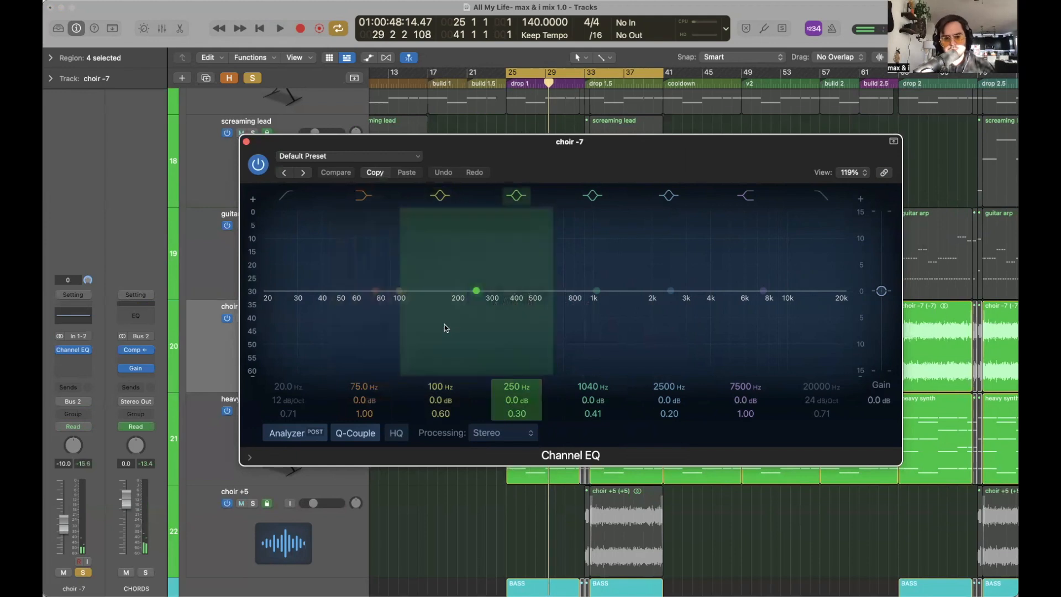
Enable the low cut in choir -7's Channel EQ, try a Q of 1.50 and recall the default setting.
left_click(288, 195)
left_click_drag(289, 406, 289, 387)
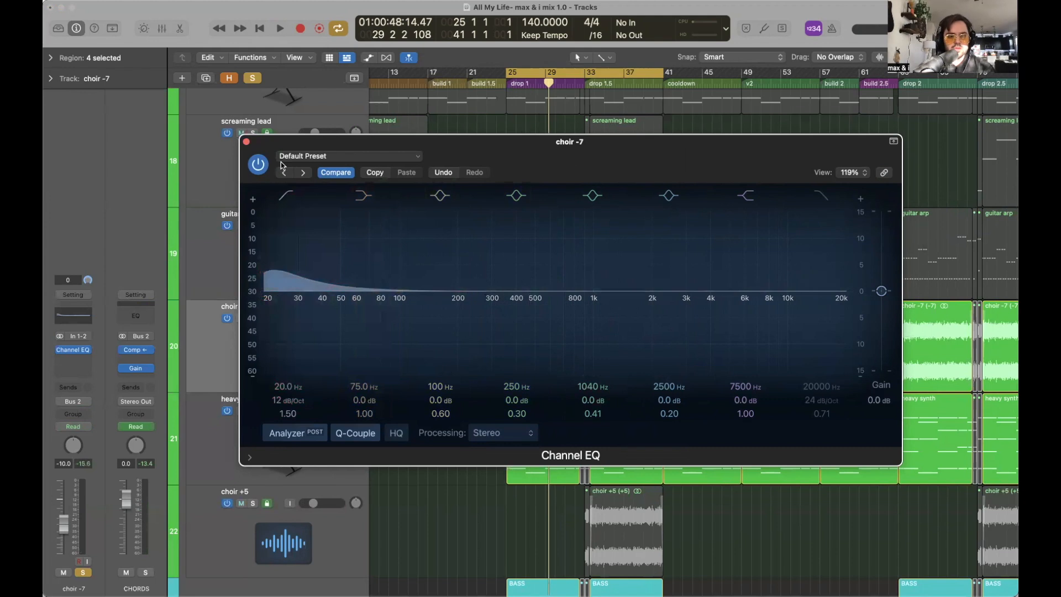
left_click(311, 159)
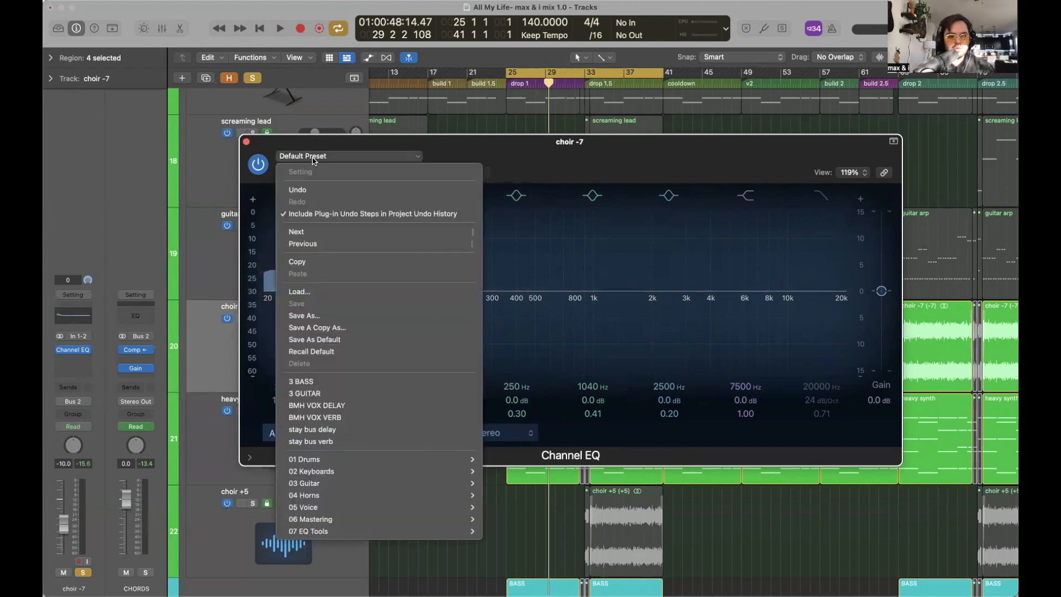
left_click(340, 352)
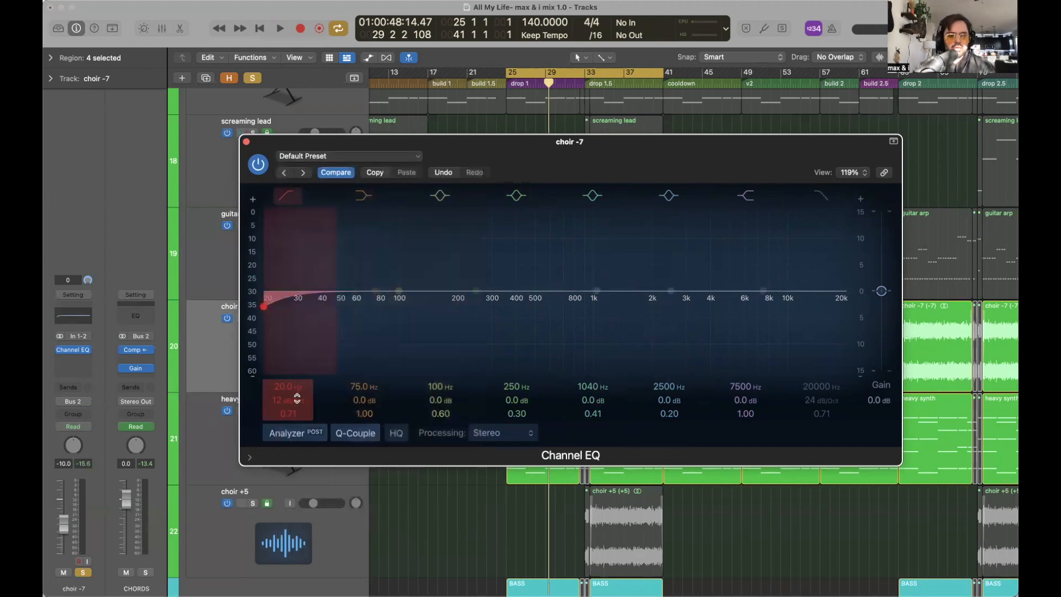
During playback, set choir -7's low cut to 240 Hz and high cut to 4460 Hz, both at 48 dB/Oct.
key("space")
left_click_drag(297, 383, 296, 347)
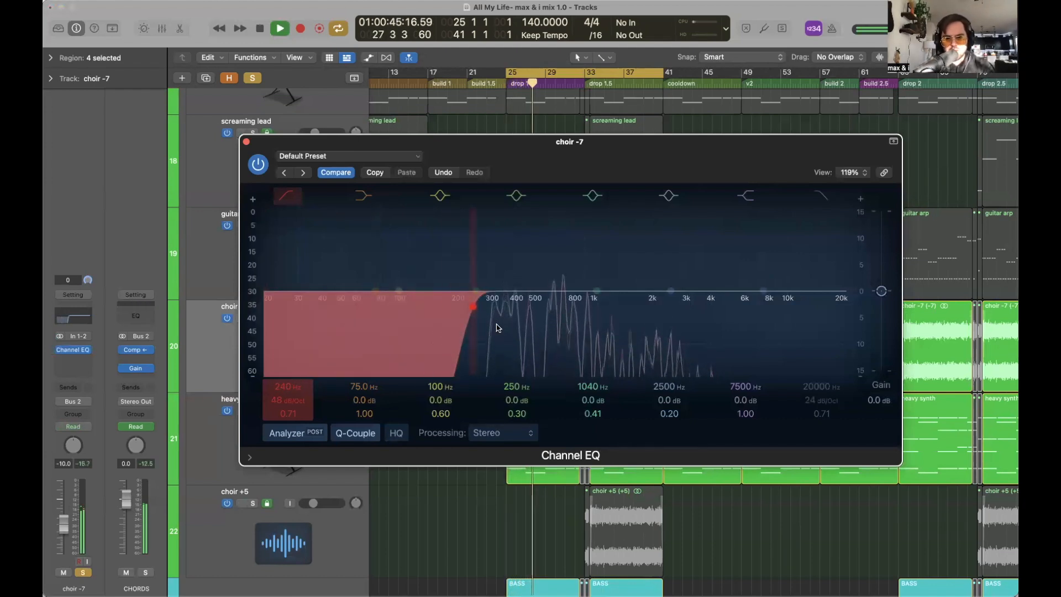
left_click(821, 195)
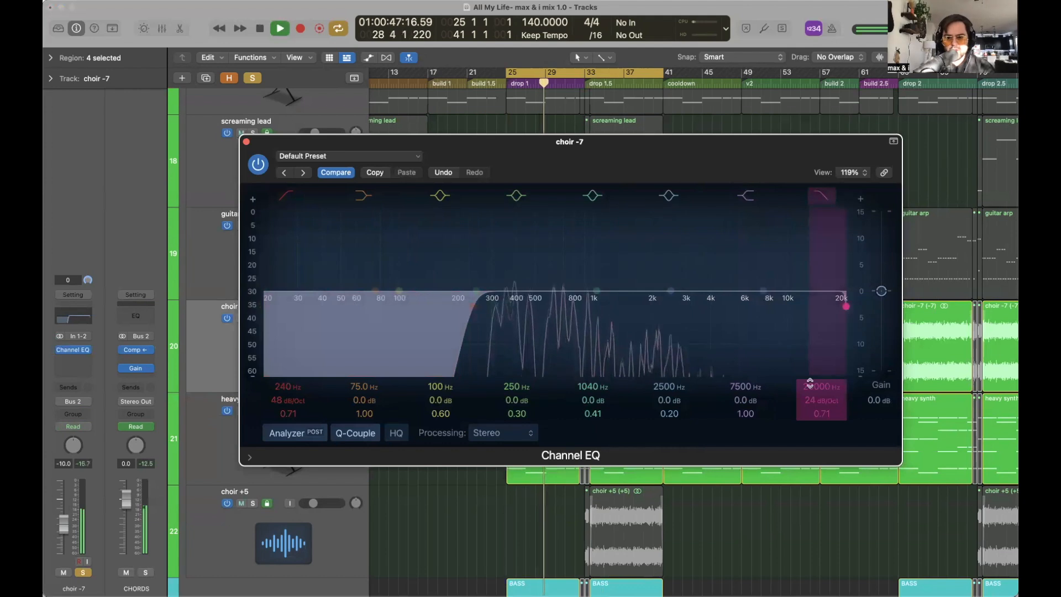
left_click_drag(823, 385, 823, 427)
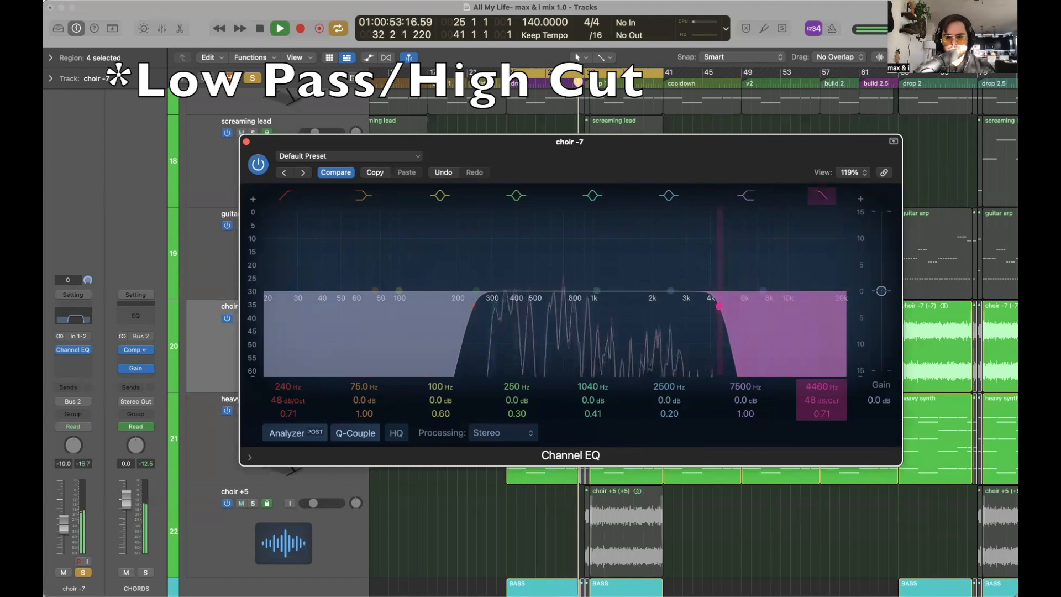
Stop playback and unsolo heavy synth, BASS and DRUMS so that only choir -7 is soloed.
key("space")
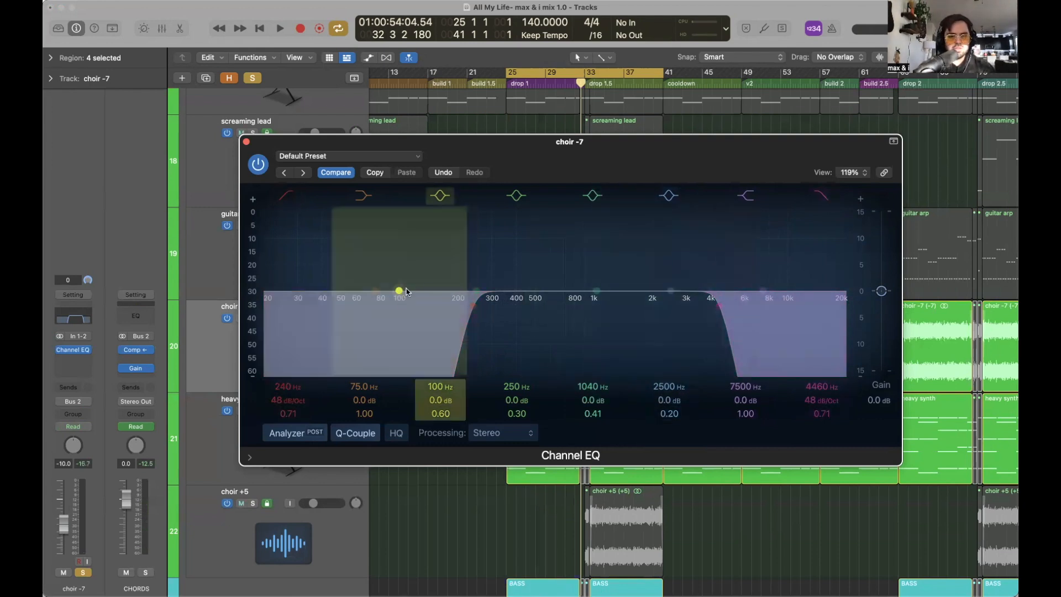
left_click_drag(428, 149, 534, 135)
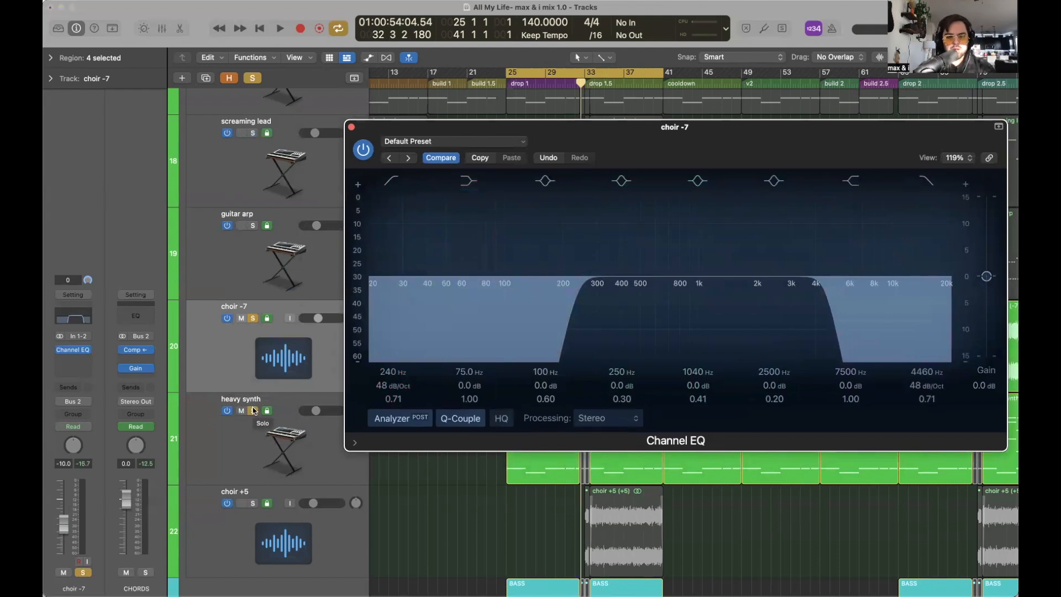
scroll(253, 423, "down", 5)
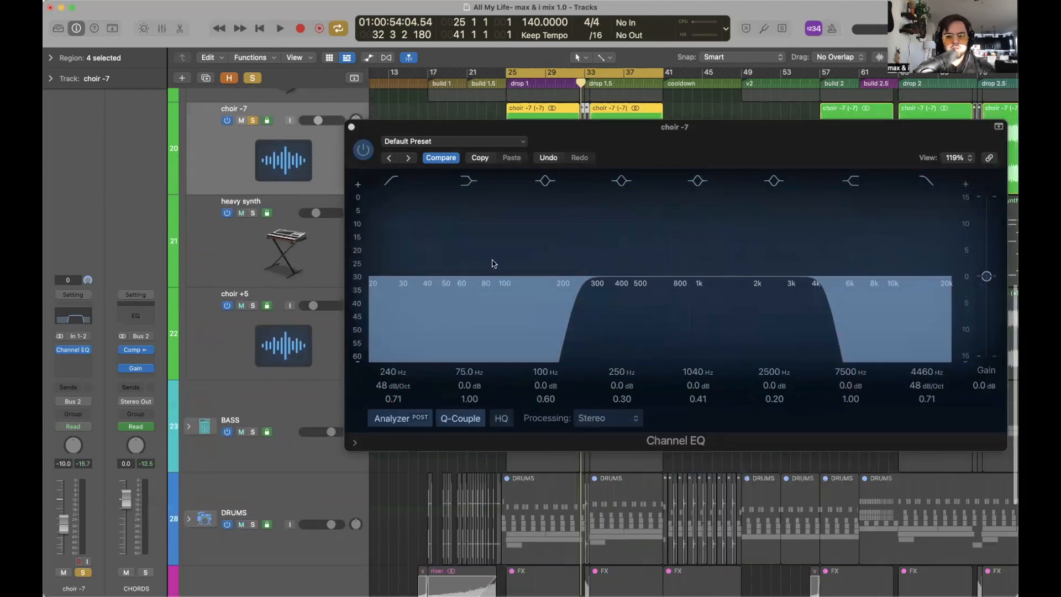
scroll(321, 274, "up", 5)
left_click_drag(746, 140, 630, 160)
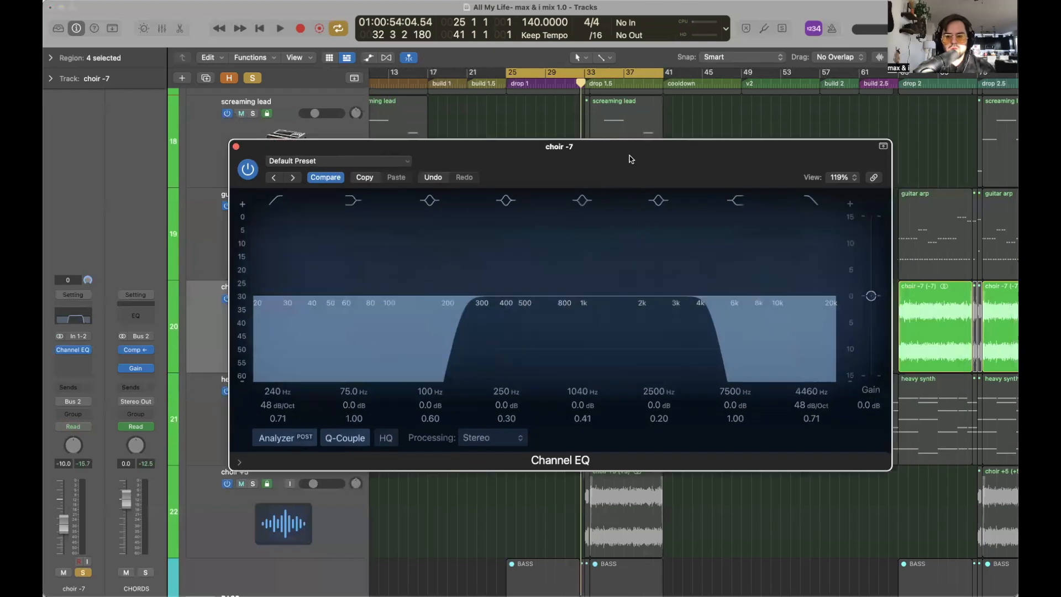
Compare choir -7 during playback with its Channel EQ high cut disabled and enabled, and close the EQ.
key("space")
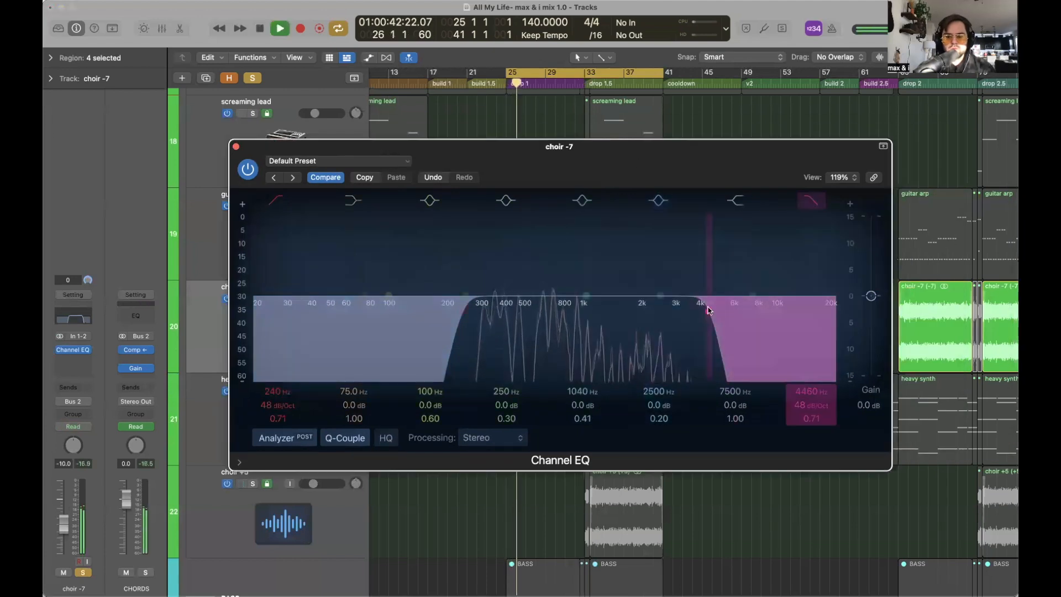
key("space")
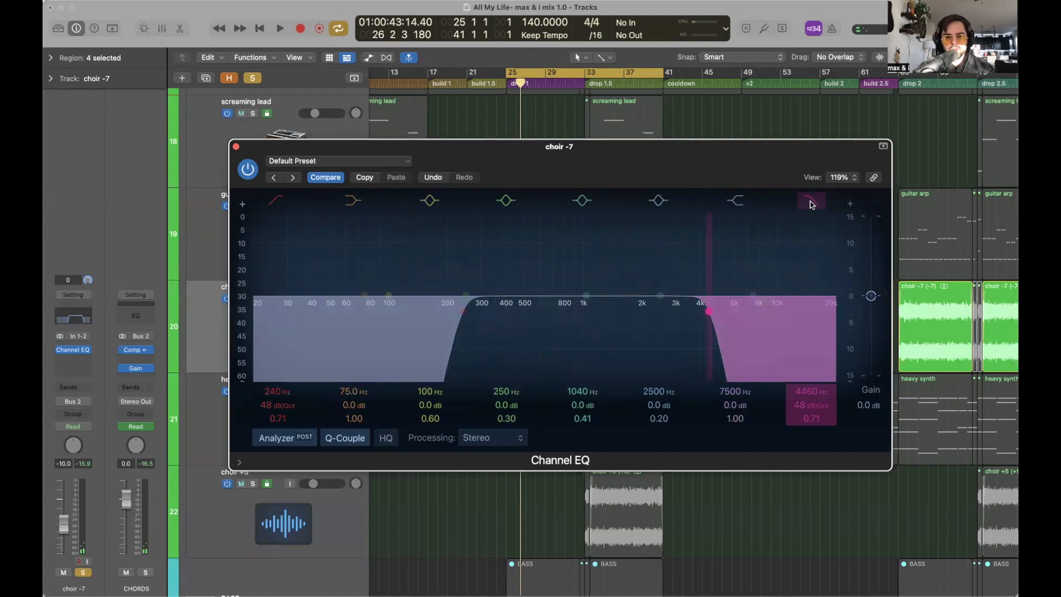
key("space")
left_click(811, 203)
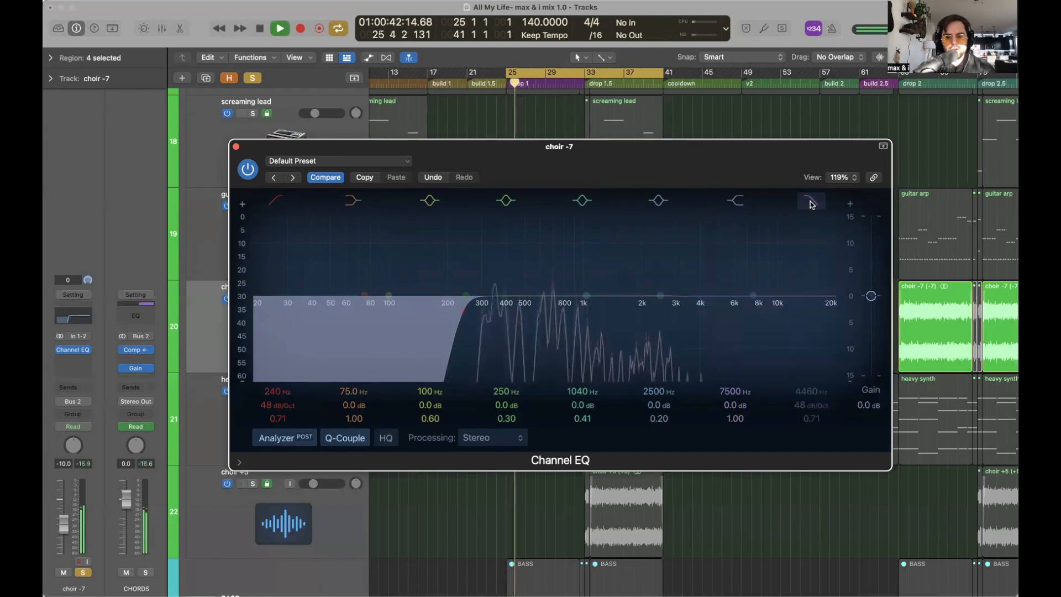
key("space")
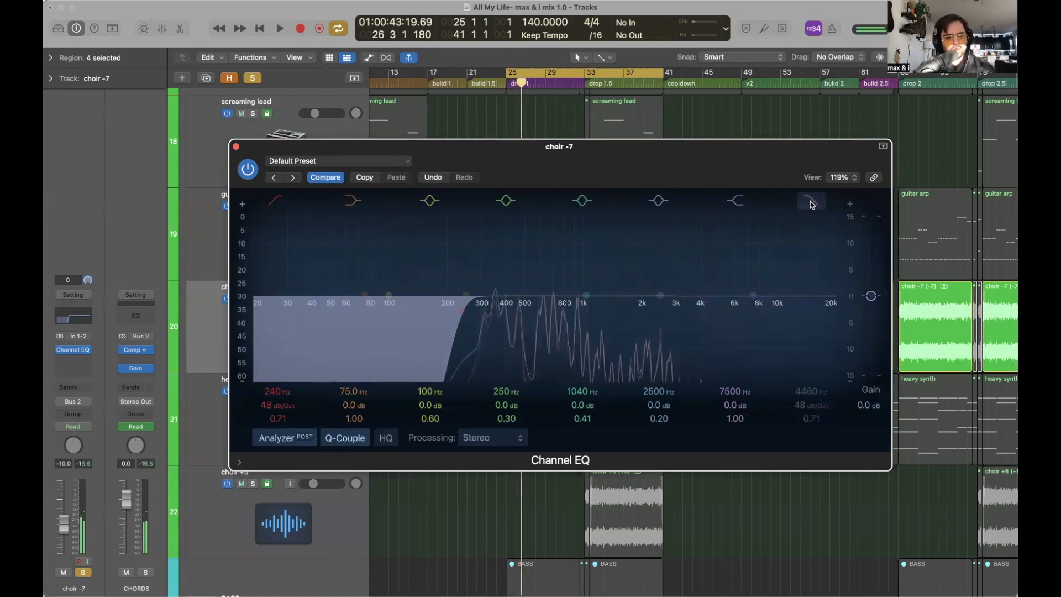
key("space")
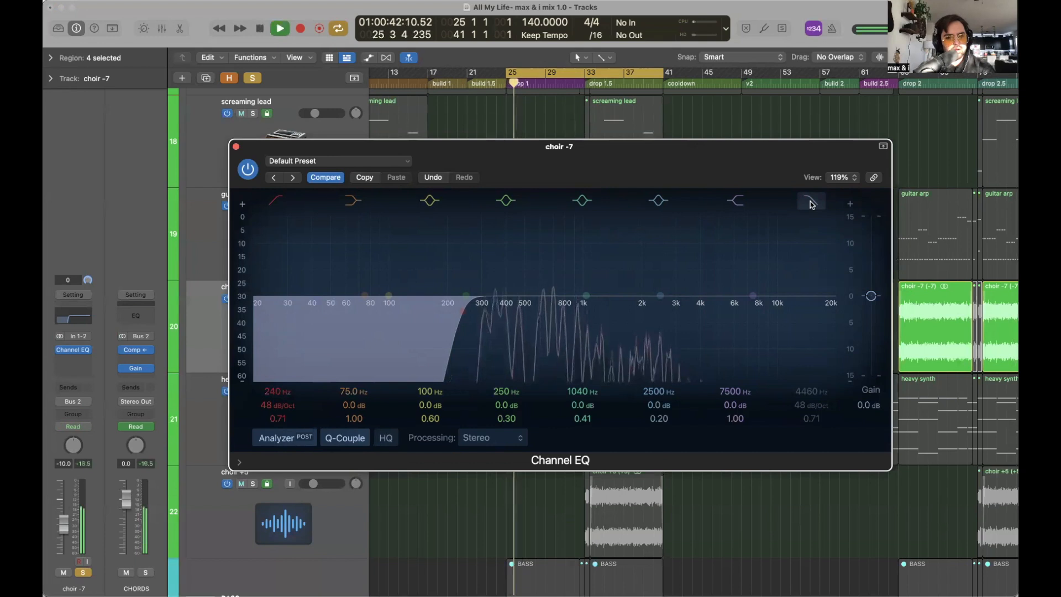
left_click(810, 203)
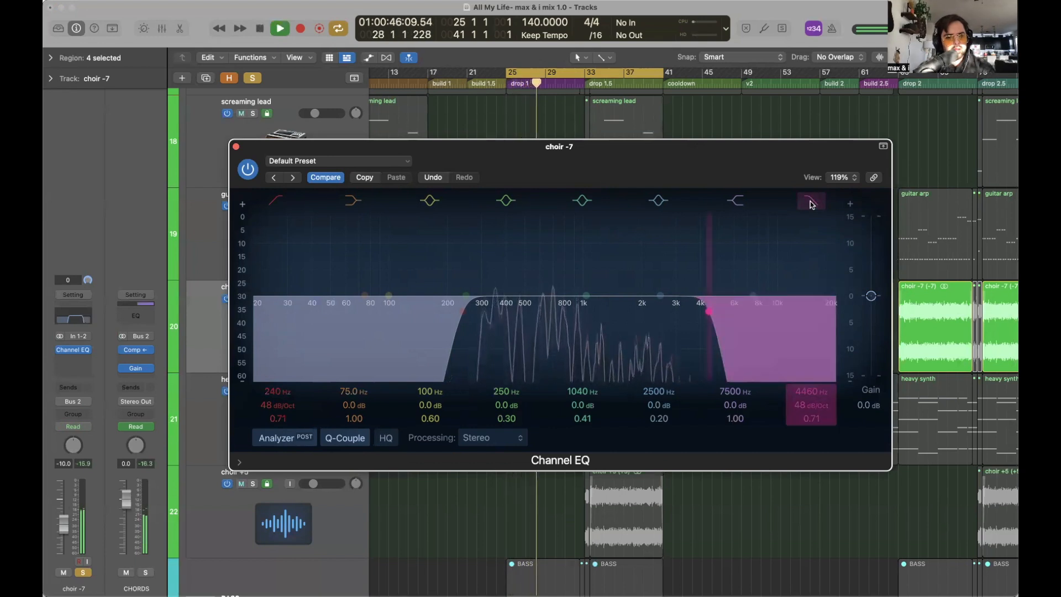
left_click(810, 203)
key("space")
left_click(236, 146)
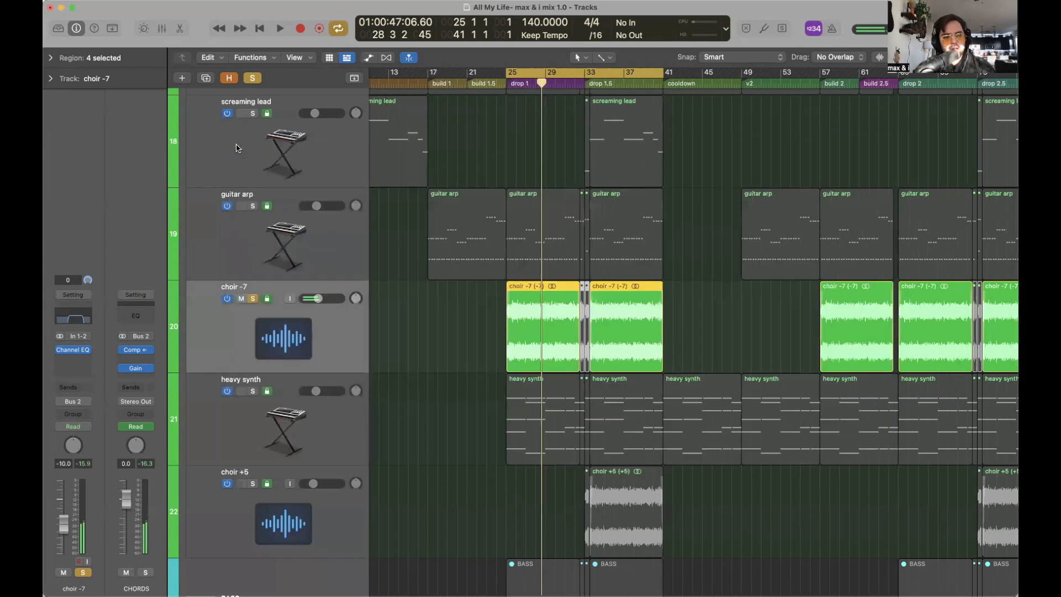
Solo heavy synth alongside choir -7 and, during playback, open the Channel EQ on the Stereo Out.
left_click(252, 390)
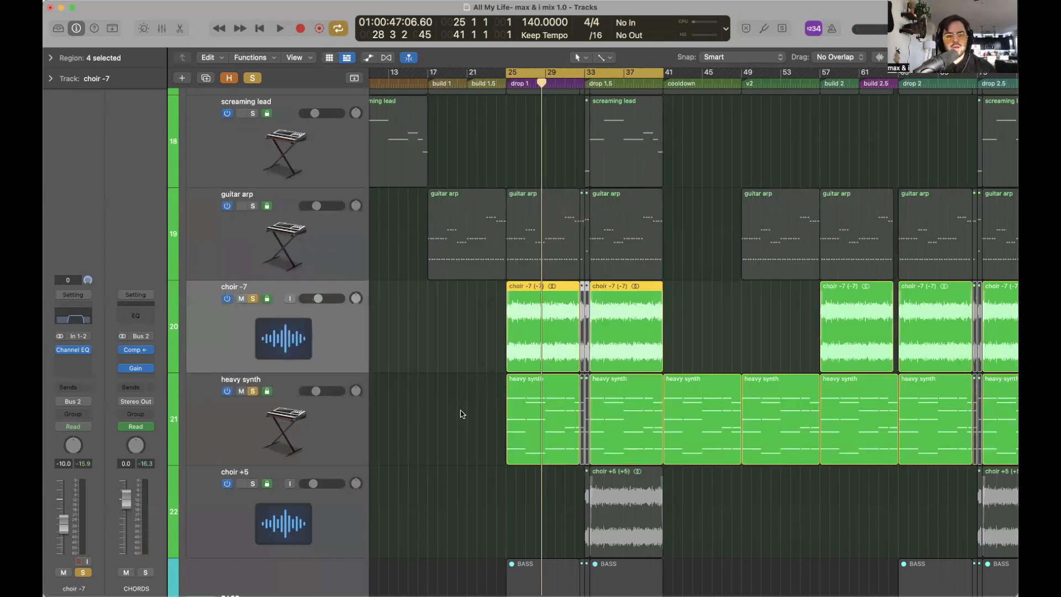
key("space")
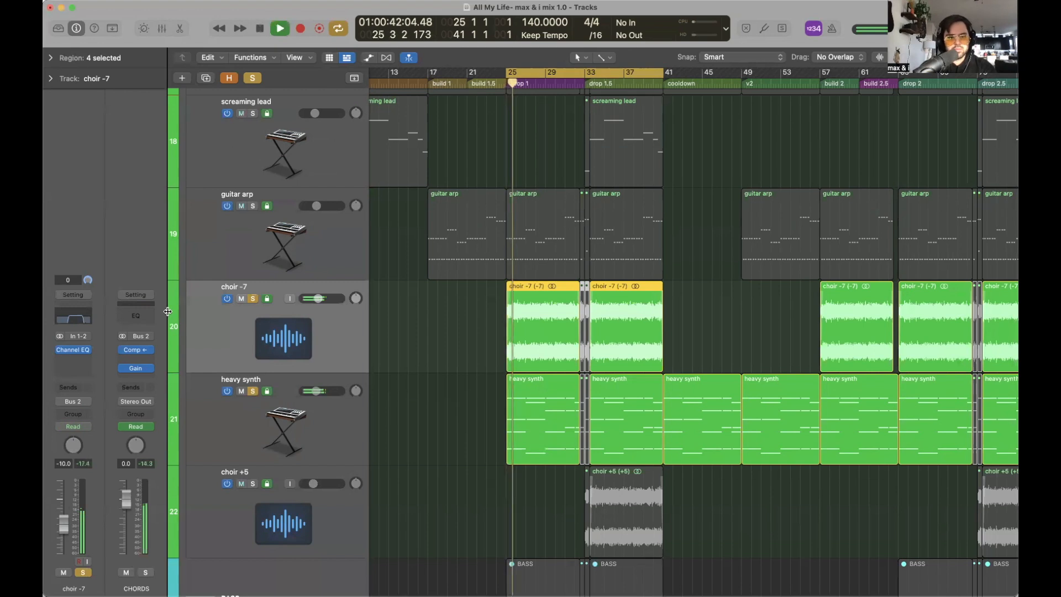
scroll(271, 196, "up", 5)
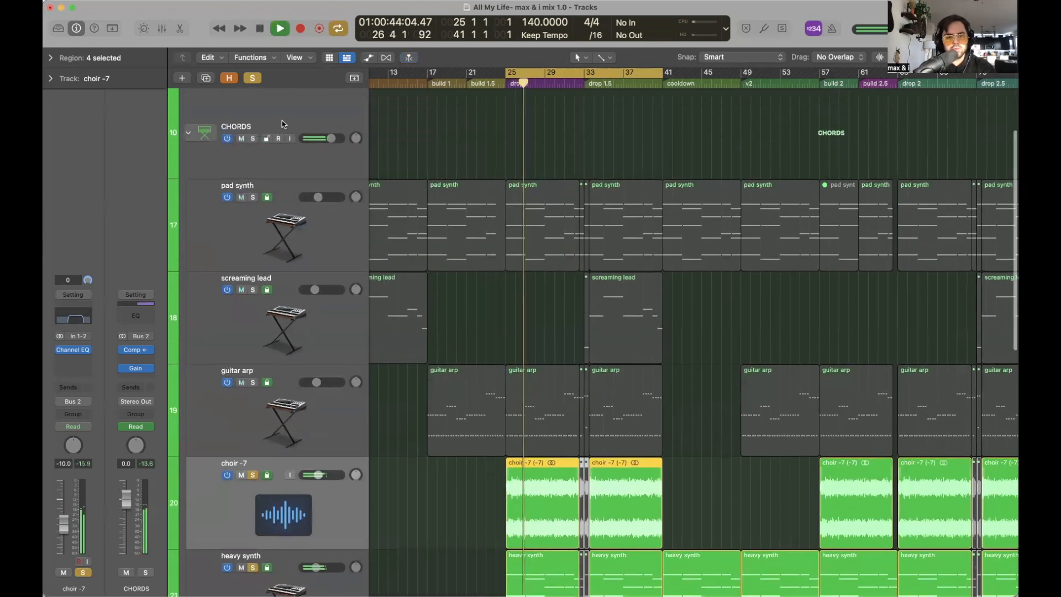
left_click(282, 120)
left_click(140, 341)
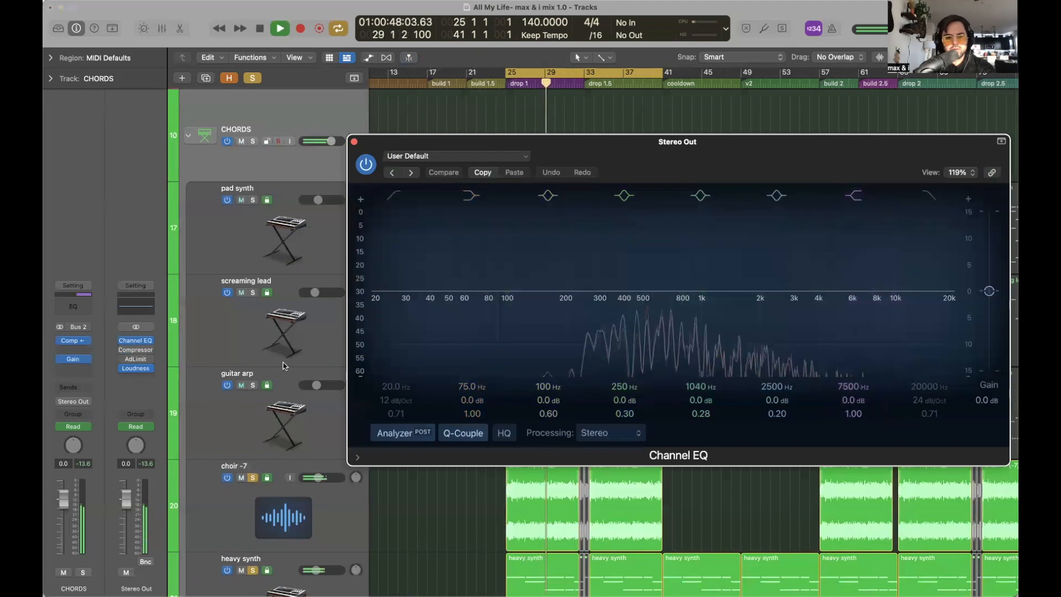
Add BASS and DRUMS to the soloed tracks, examine the Stereo Out spectrum, and close the EQ.
scroll(283, 387, "down", 8)
left_click_drag(252, 466, 253, 558)
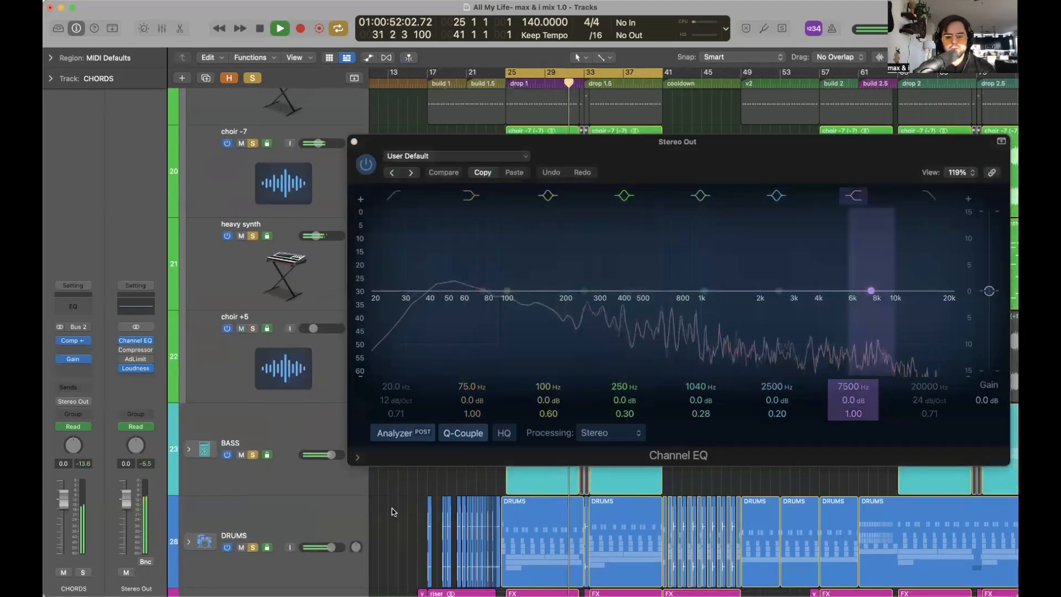
scroll(271, 497, "down", 3)
left_click(253, 573)
left_click(253, 573)
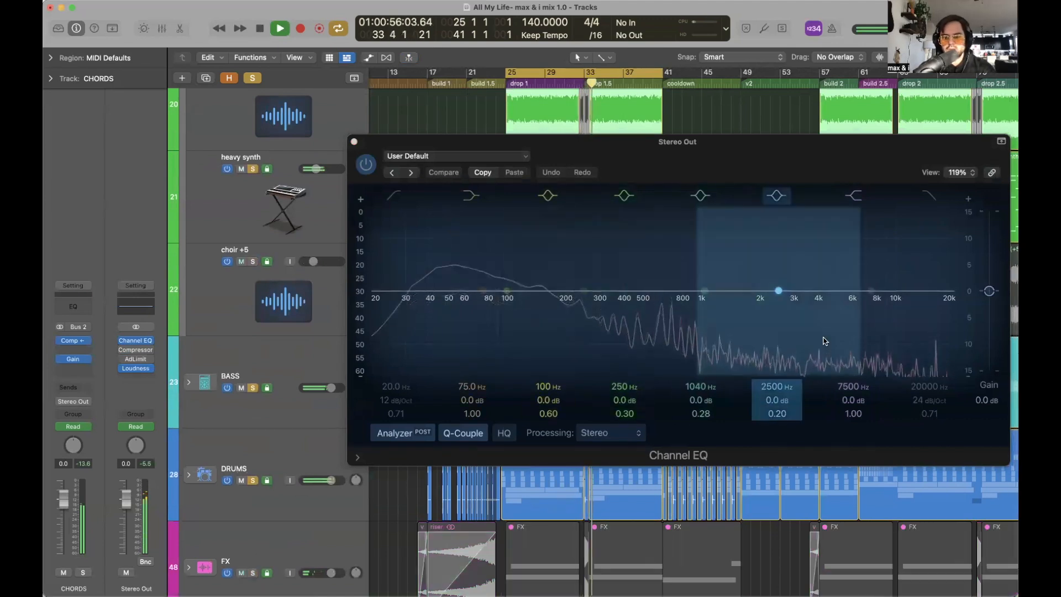
left_click(354, 142)
key("space")
Reduce the height of the track rows and select the choir -7 track.
scroll(612, 240, "up", 5)
scroll(703, 253, "down", 5)
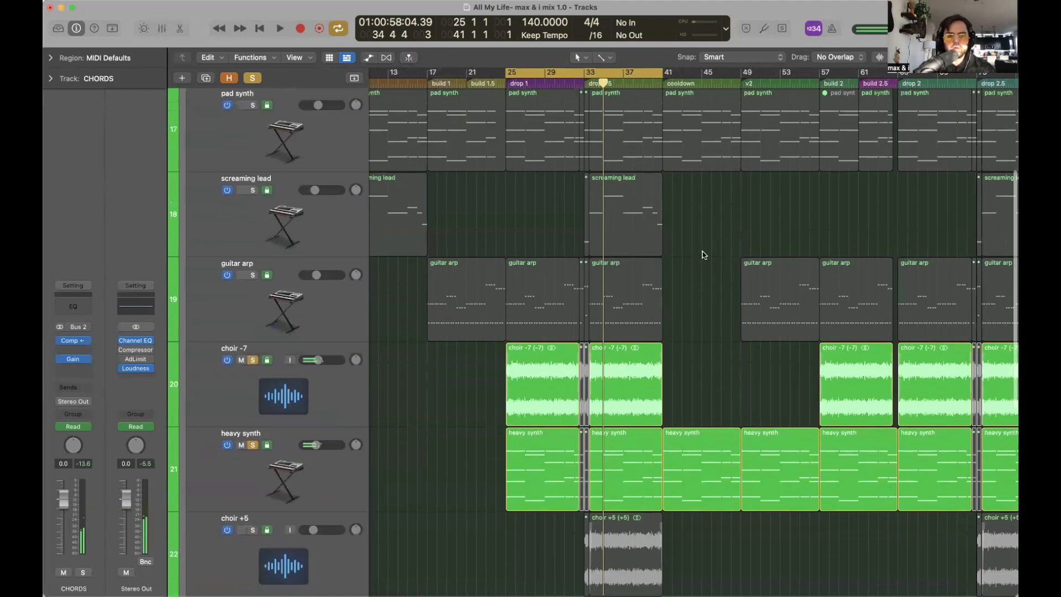
scroll(703, 254, "down", 2)
left_click(308, 260)
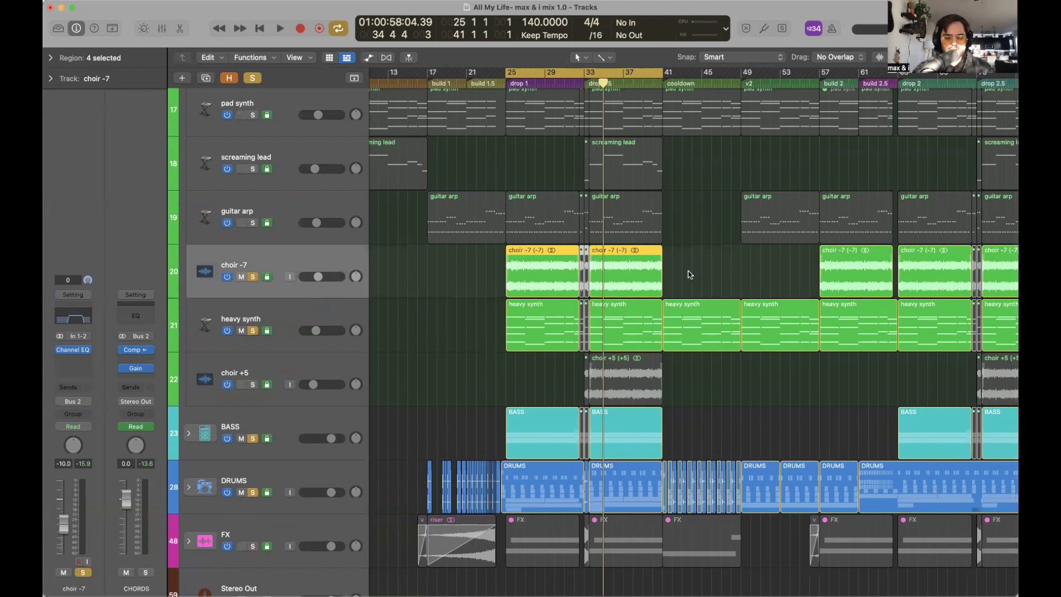
During playback, check choir -7's Channel EQ and set the track's volume to -12.0 dB.
key("space")
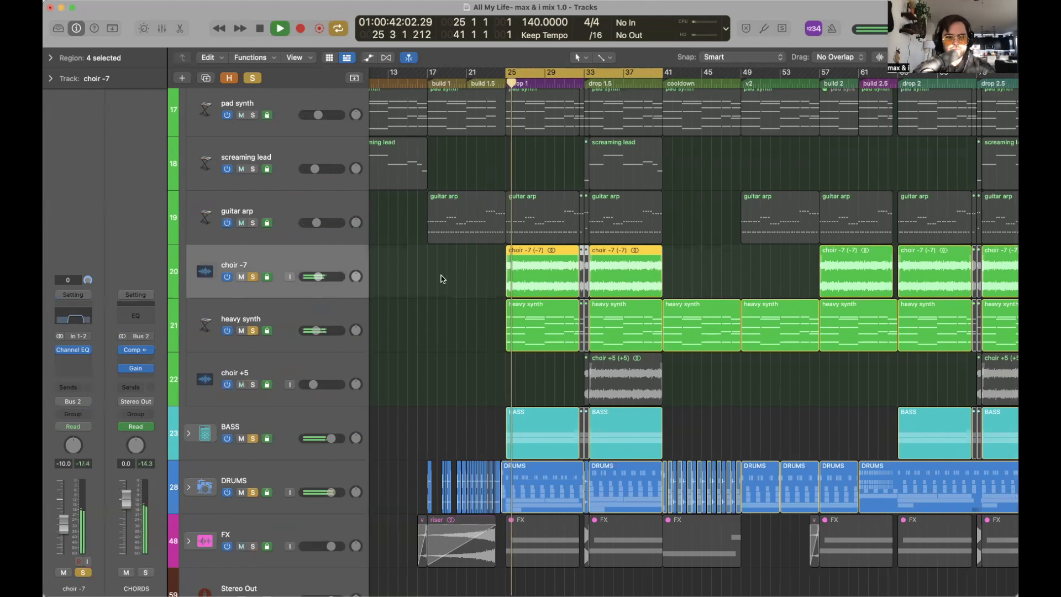
left_click(73, 349)
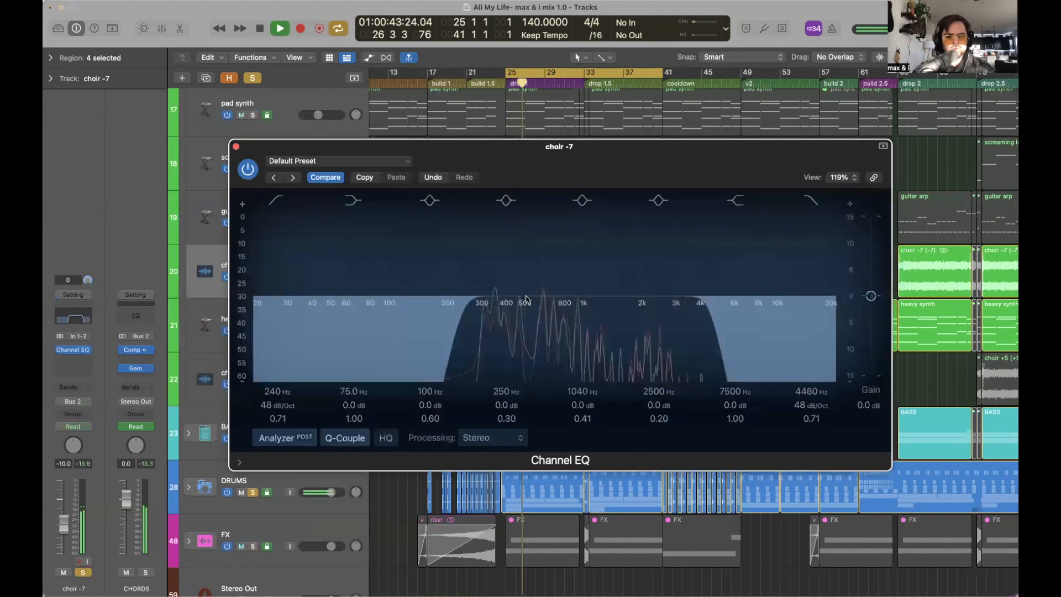
key("super+w")
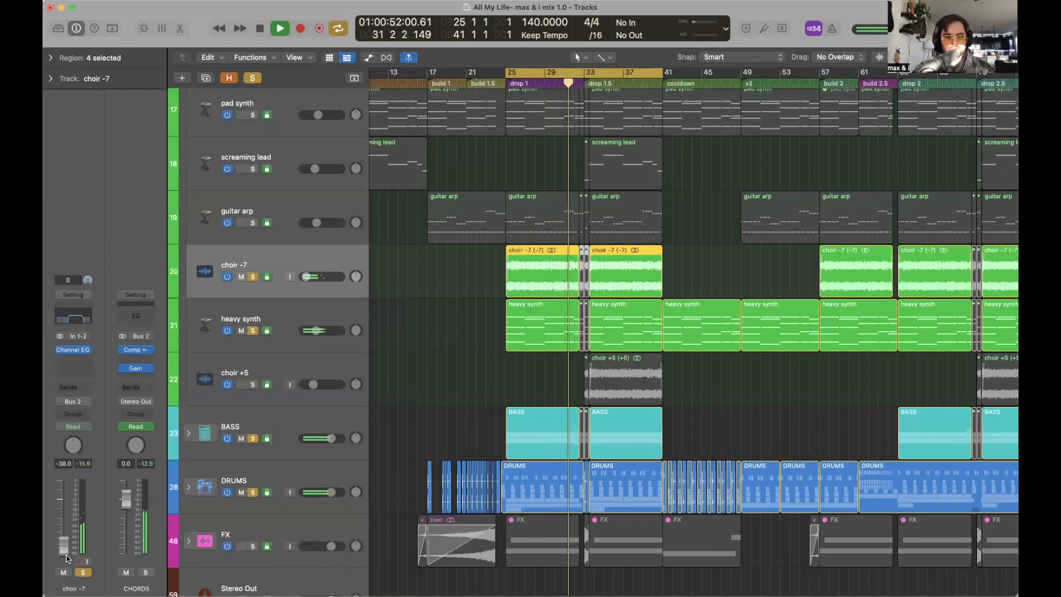
left_click_drag(69, 546, 71, 538)
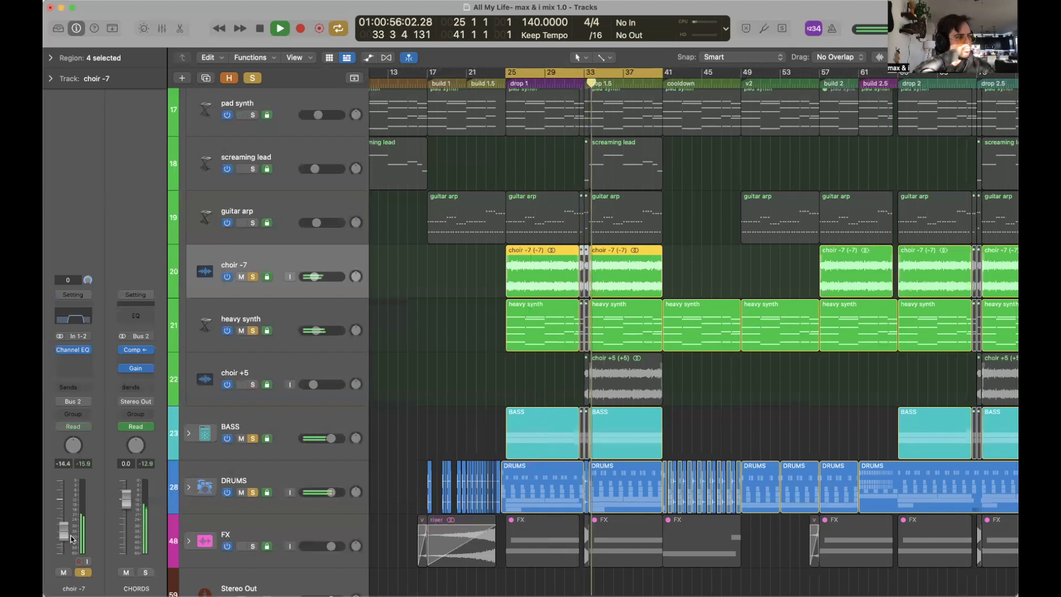
left_click_drag(71, 538, 71, 528)
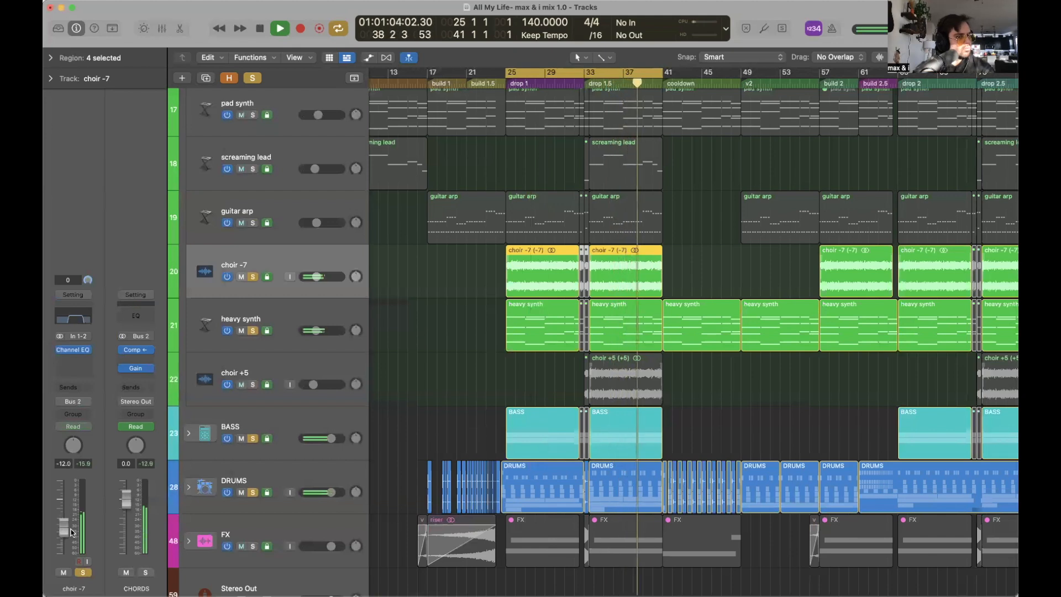
key("space")
Turn off the cycle, check the chord tracks' automation, and listen from drop 1.5 into the cooldown.
scroll(661, 293, "right", 3)
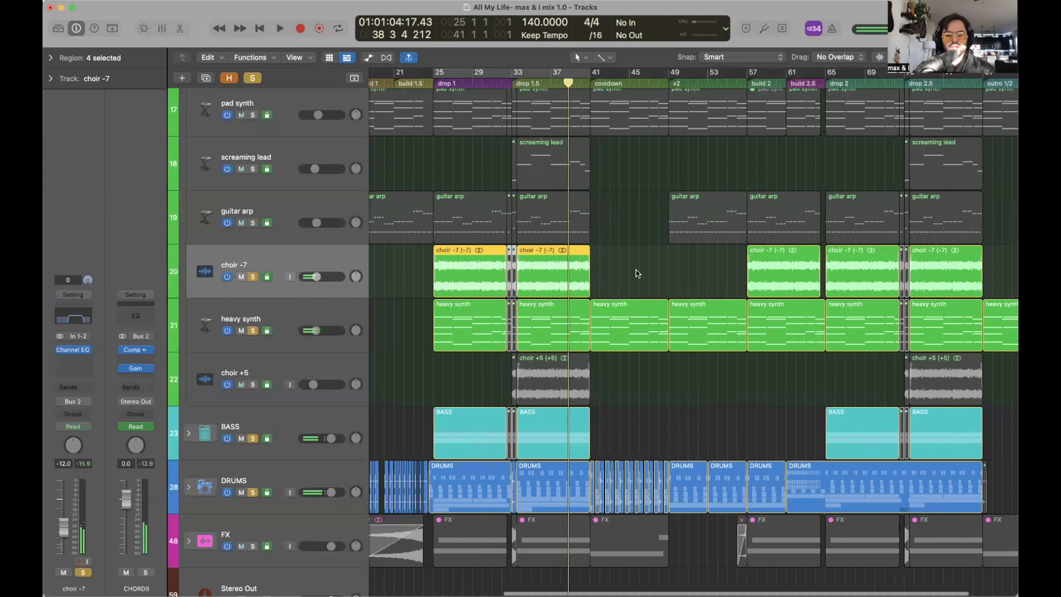
key("a")
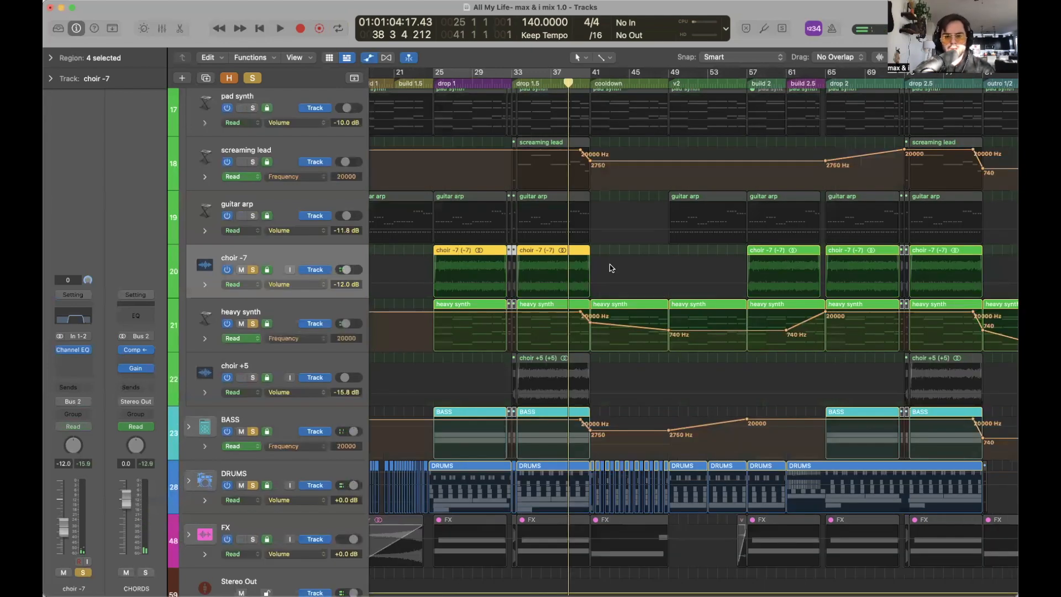
key("a")
key("space")
scroll(610, 268, "up", 5)
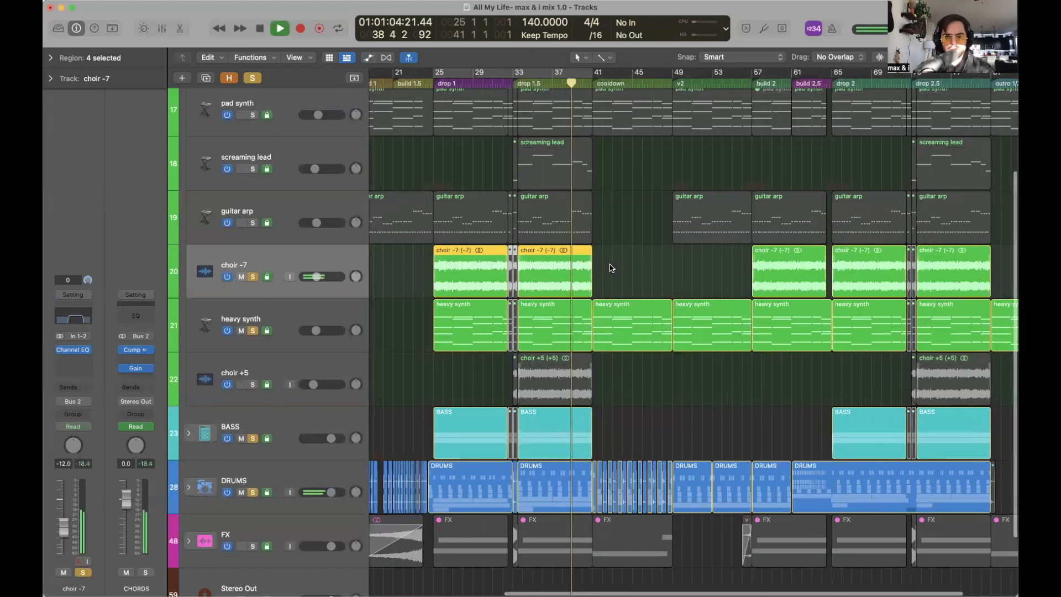
scroll(610, 268, "right", 4)
scroll(609, 268, "right", 3)
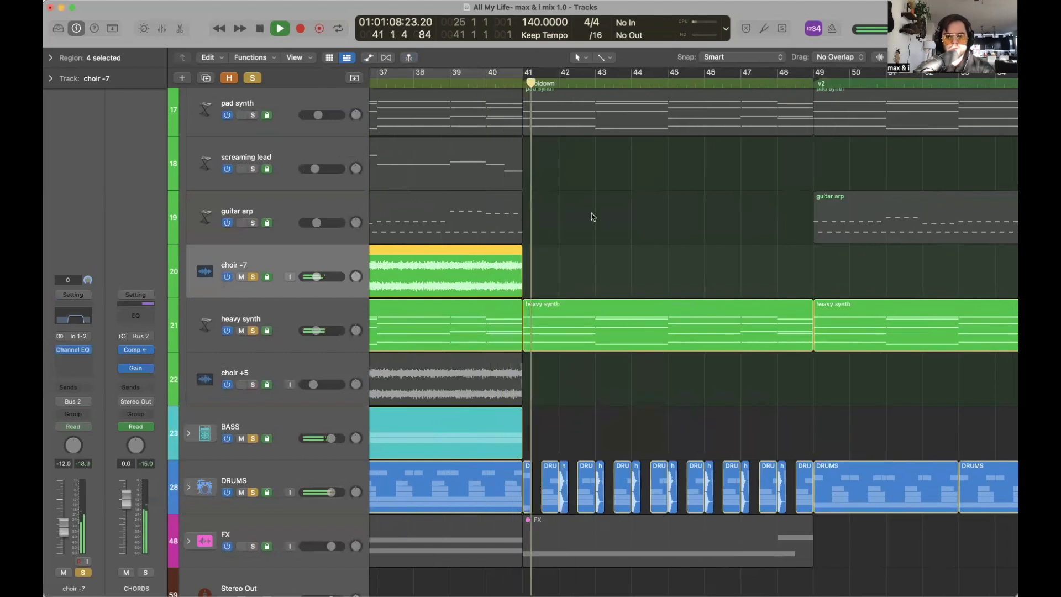
scroll(611, 274, "down", 3)
scroll(611, 272, "right", 10)
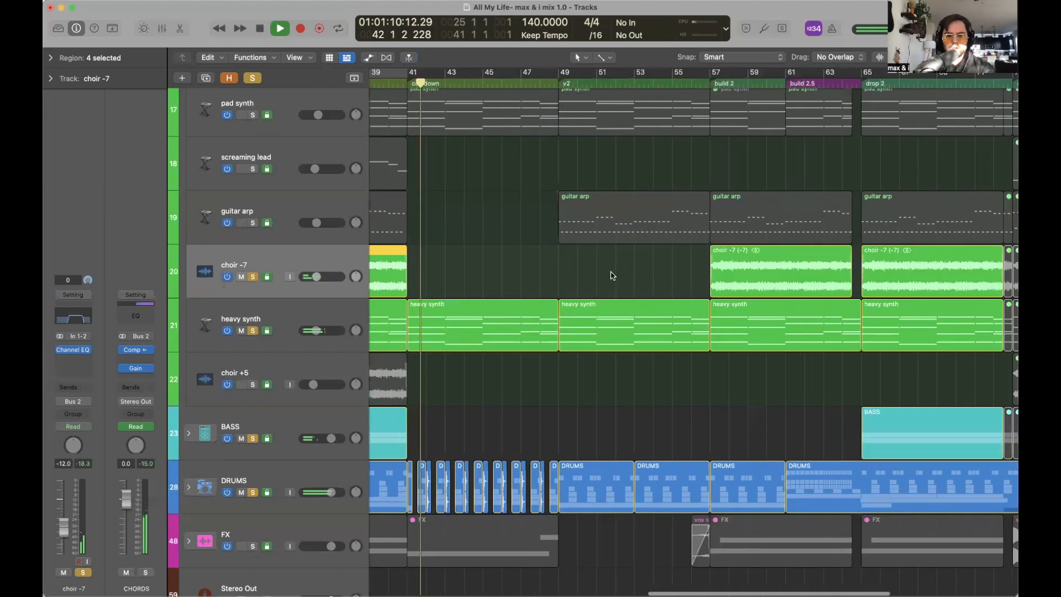
Play from v2 through build 2 into drop 2, examining the filter frequency automation on the tracks.
left_click(628, 84)
scroll(671, 201, "right", 6)
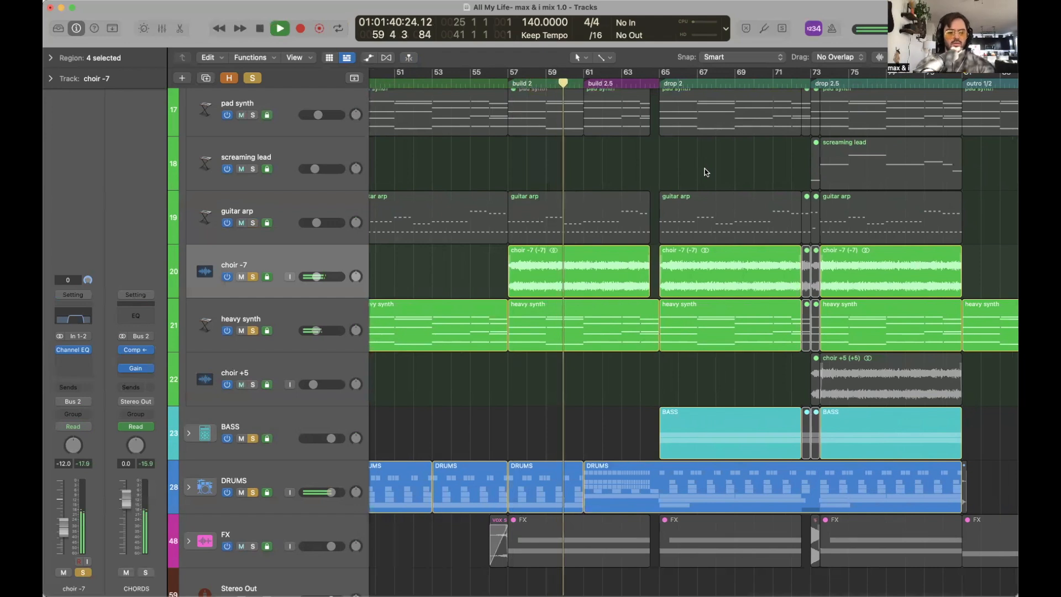
key("a")
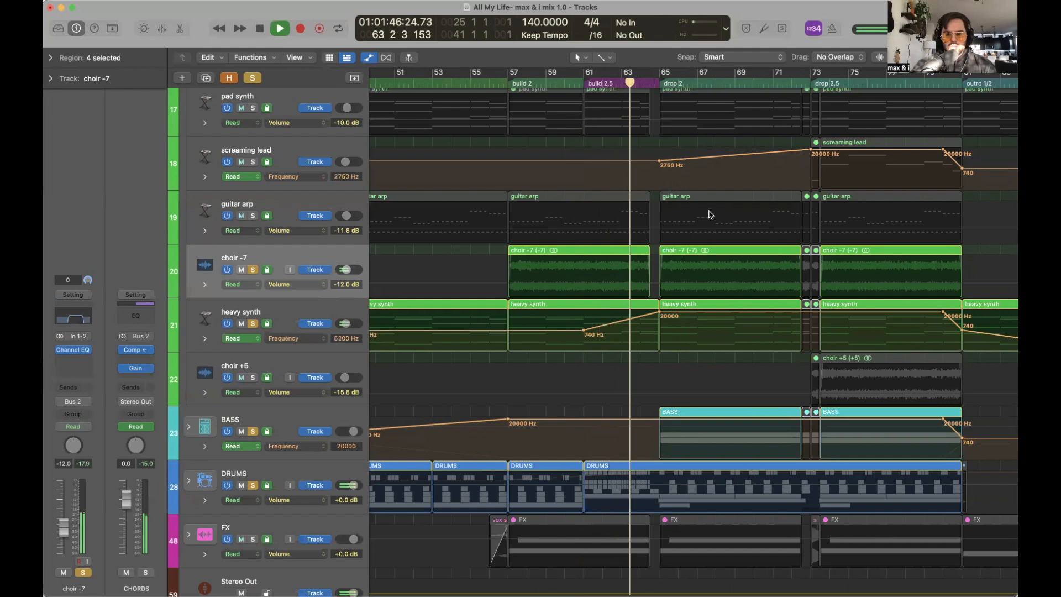
key("super+Right")
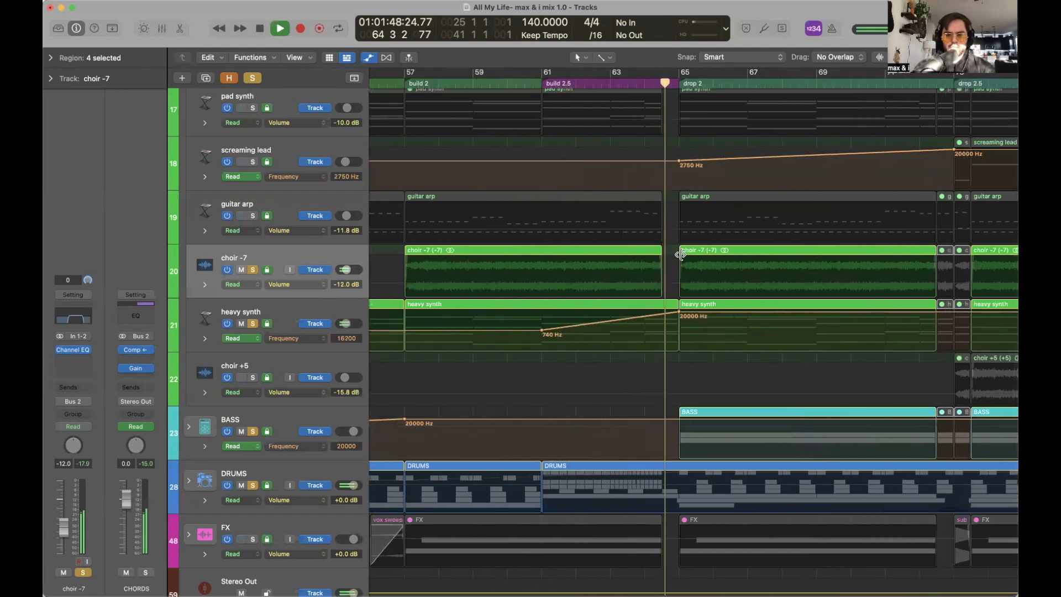
scroll(730, 275, "right", 3)
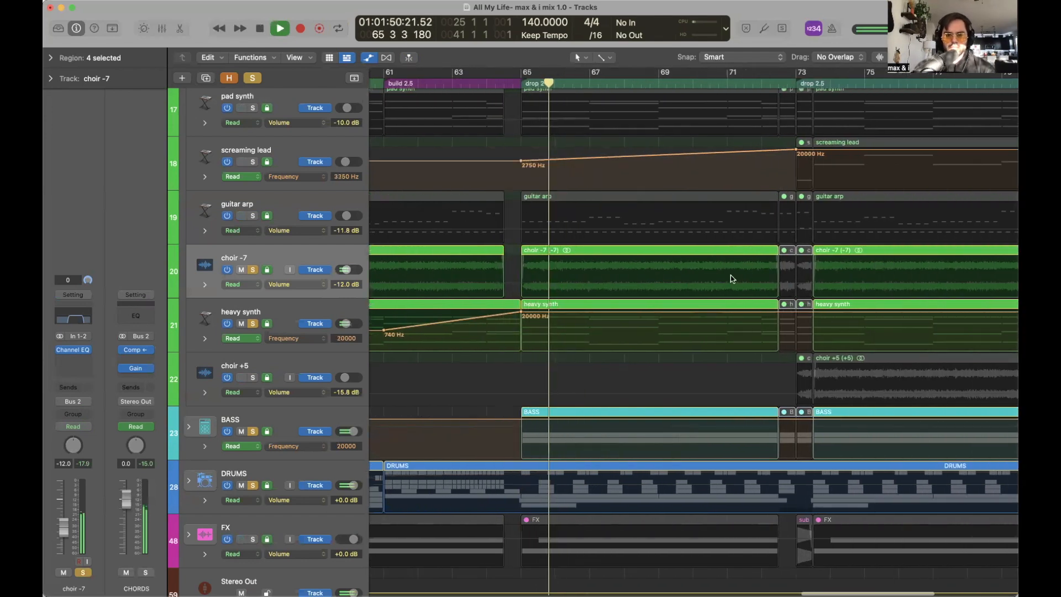
Hide the automation, stop playback in drop 2 and deselect the choir -7 regions.
key("a")
key("super+Left")
key("super+Left")
key("super+Left")
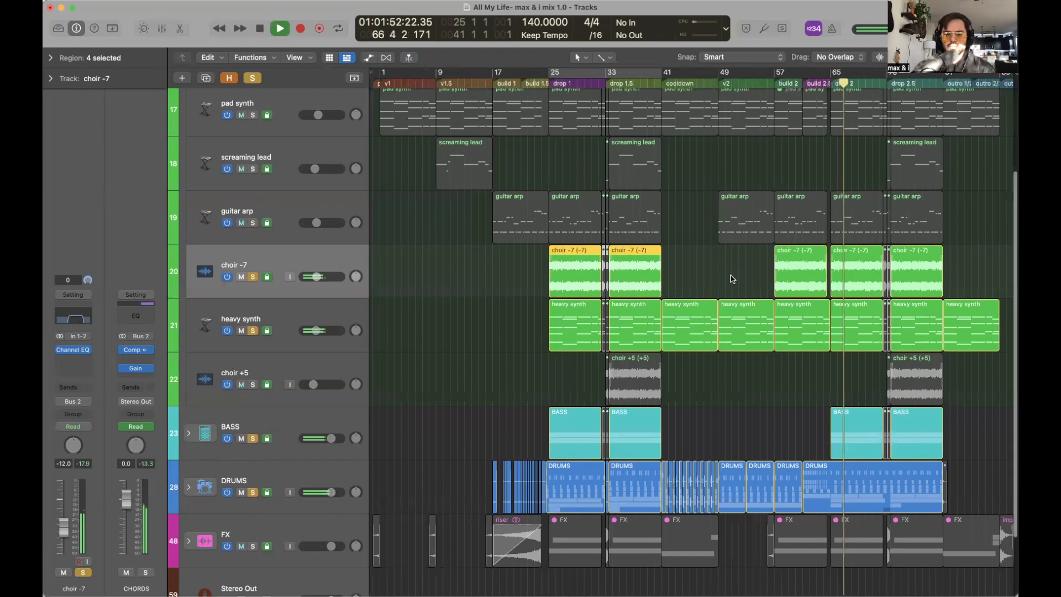
key("space")
left_click(504, 290)
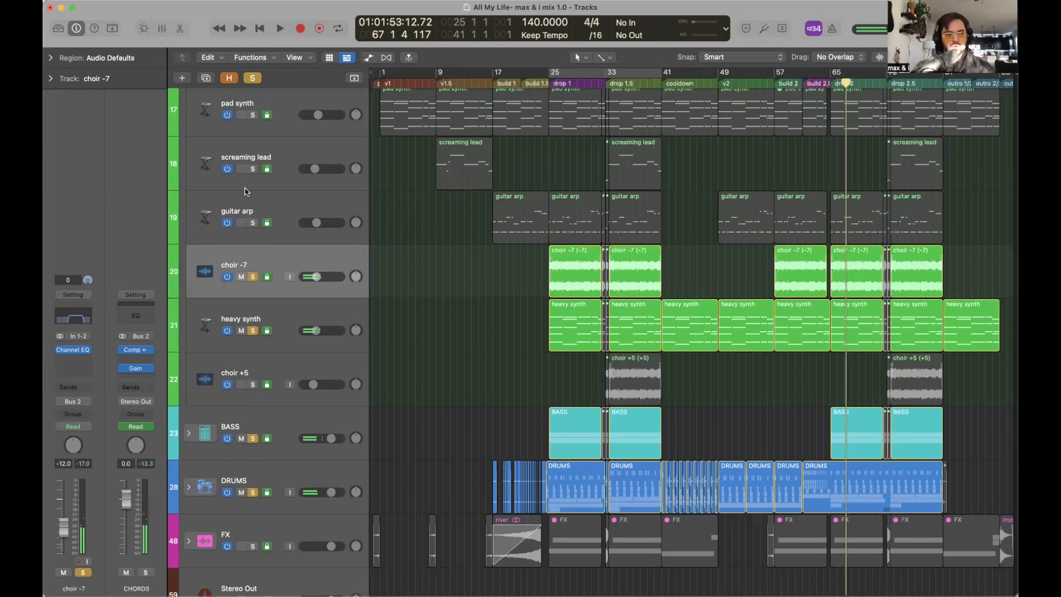
Examine the region settings of the choir -7 regions, including their transposition.
left_click(81, 60)
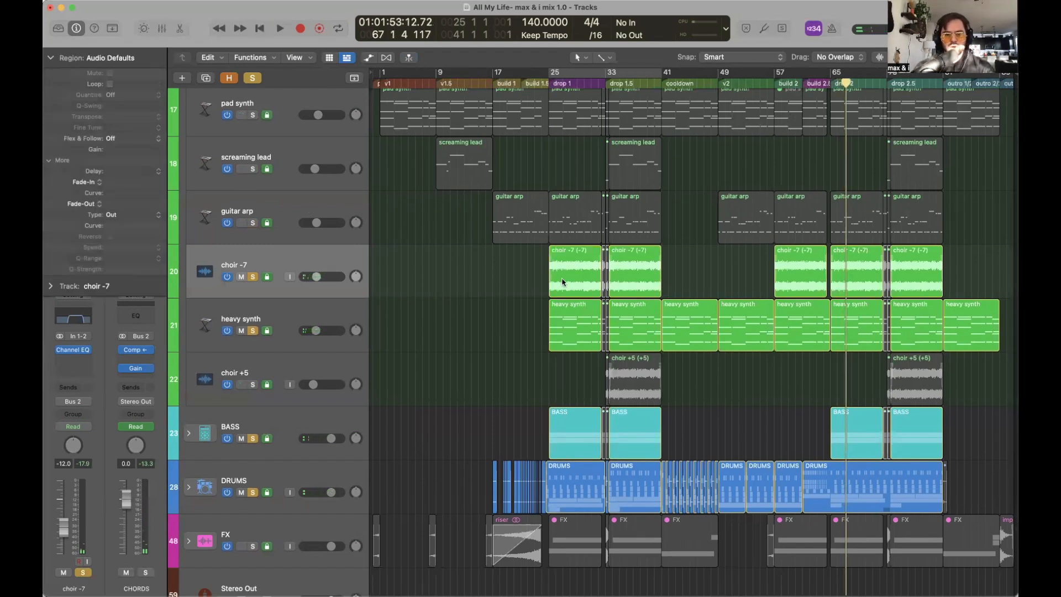
left_click(582, 274)
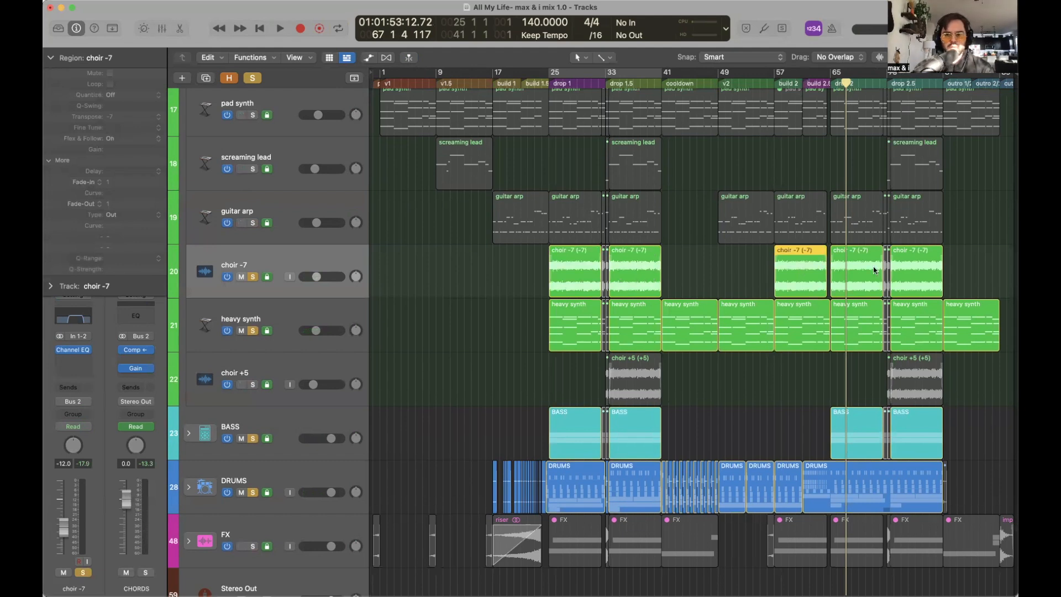
left_click(923, 272)
left_click(508, 280)
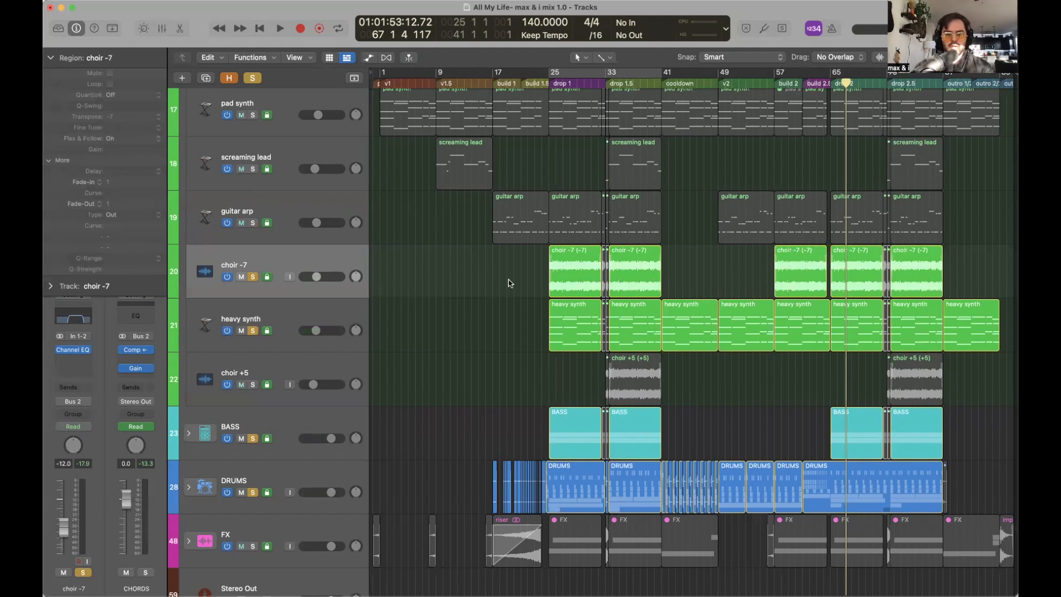
scroll(709, 251, "up", 2)
Turn on the cycle, select the choir +5 track and set the cycle range over drop 1.5, bars 33 to 41.
key("c")
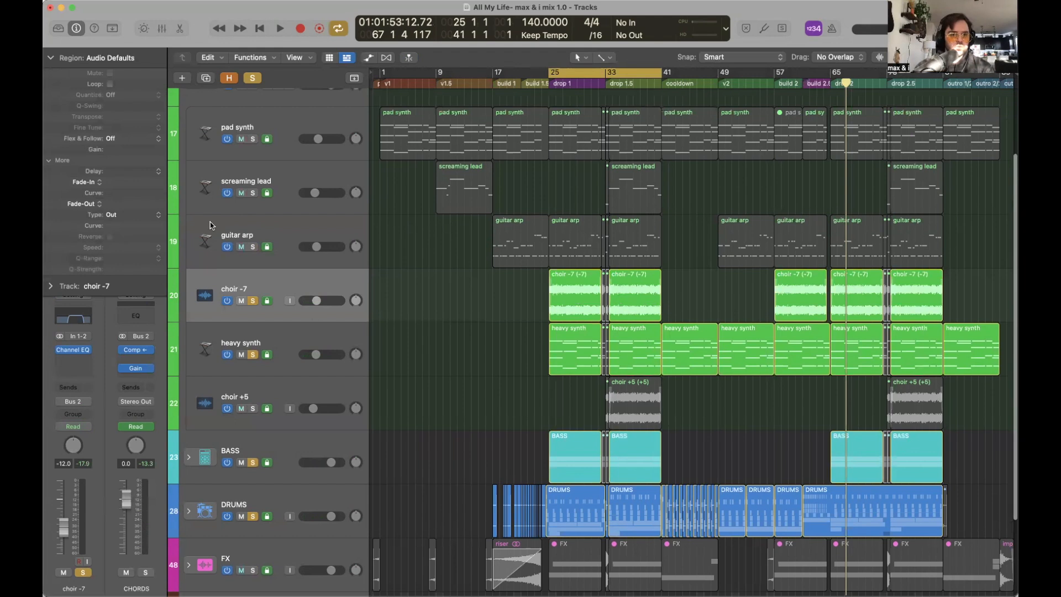
left_click(50, 57)
scroll(327, 281, "up", 4)
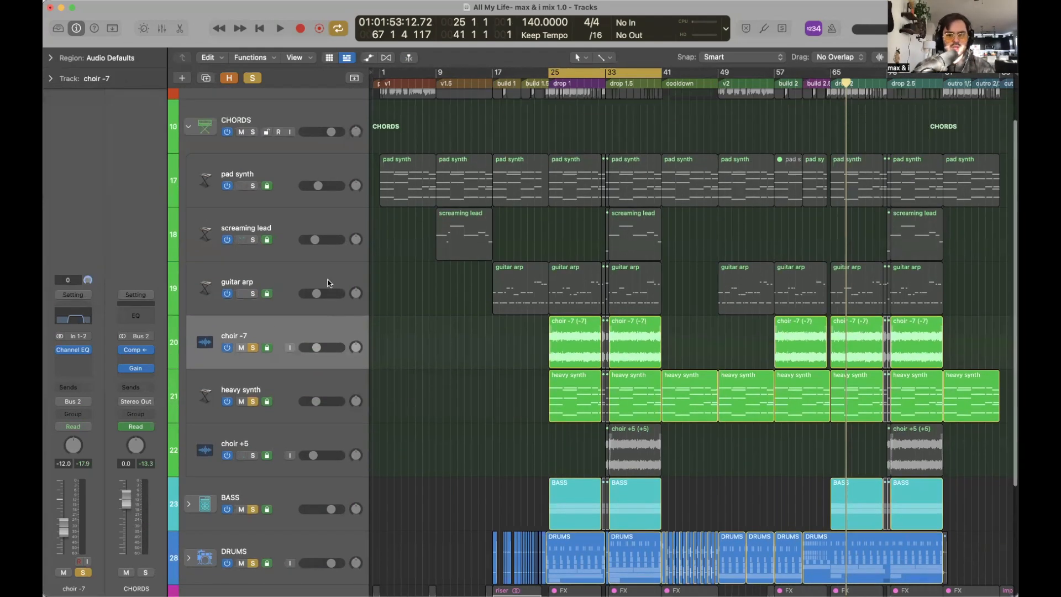
left_click(304, 442)
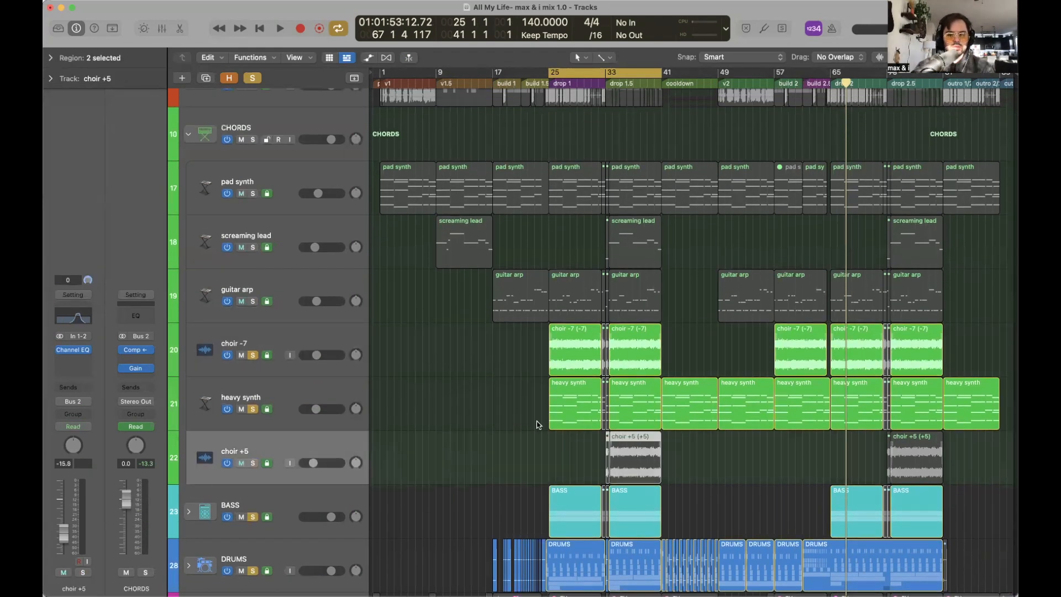
scroll(535, 421, "down", 6)
left_click_drag(606, 76, 657, 78)
left_click(716, 388)
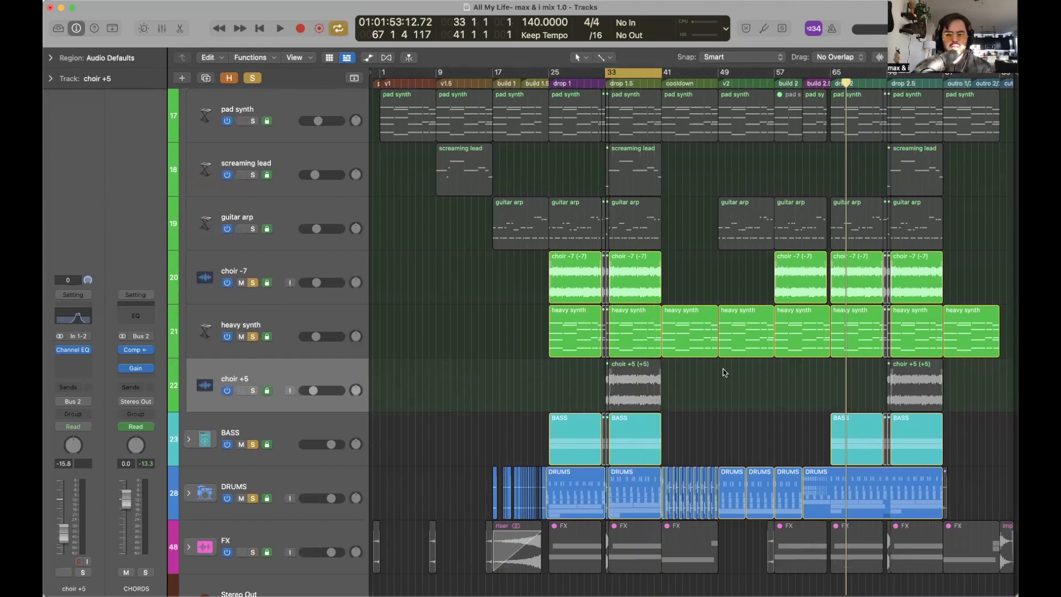
Bypass choir +5's Channel EQ, solo the track alongside the others and play drop 1.5.
key("super+Right")
scroll(725, 372, "down", 2)
scroll(666, 348, "left", 5)
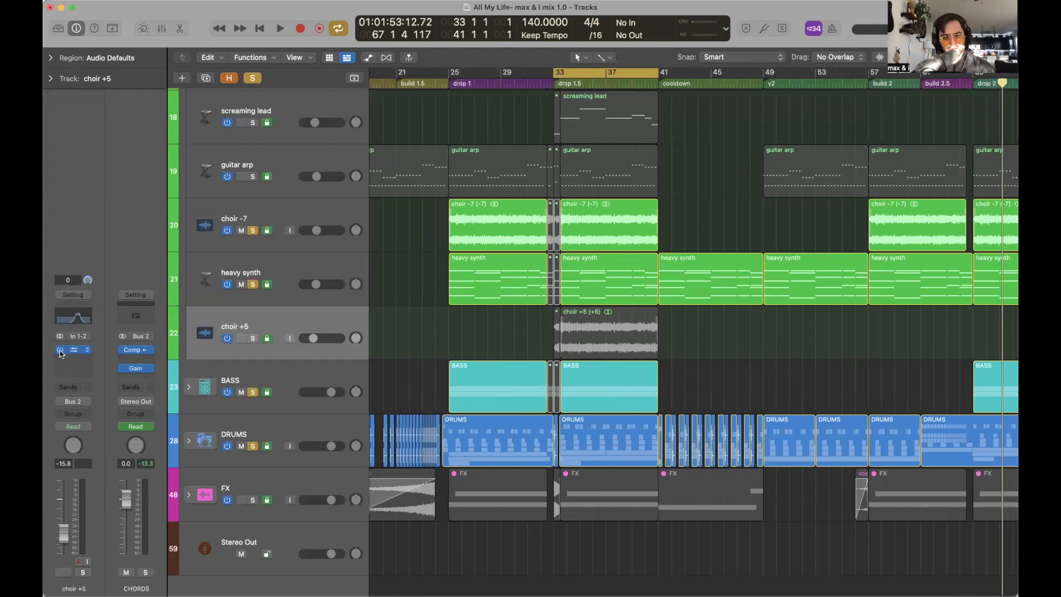
scroll(266, 340, "up", 3)
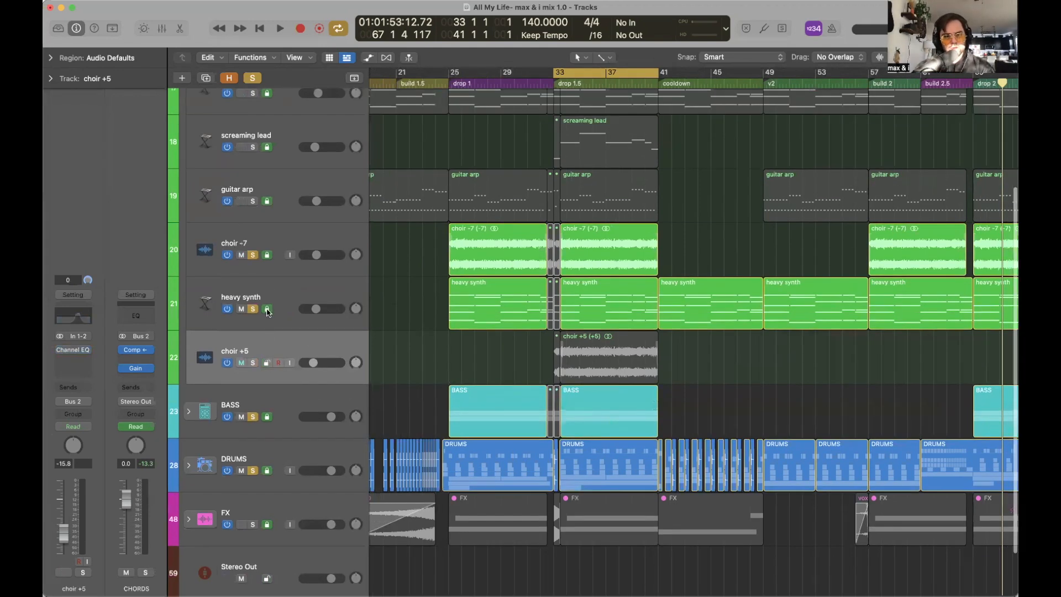
key("space")
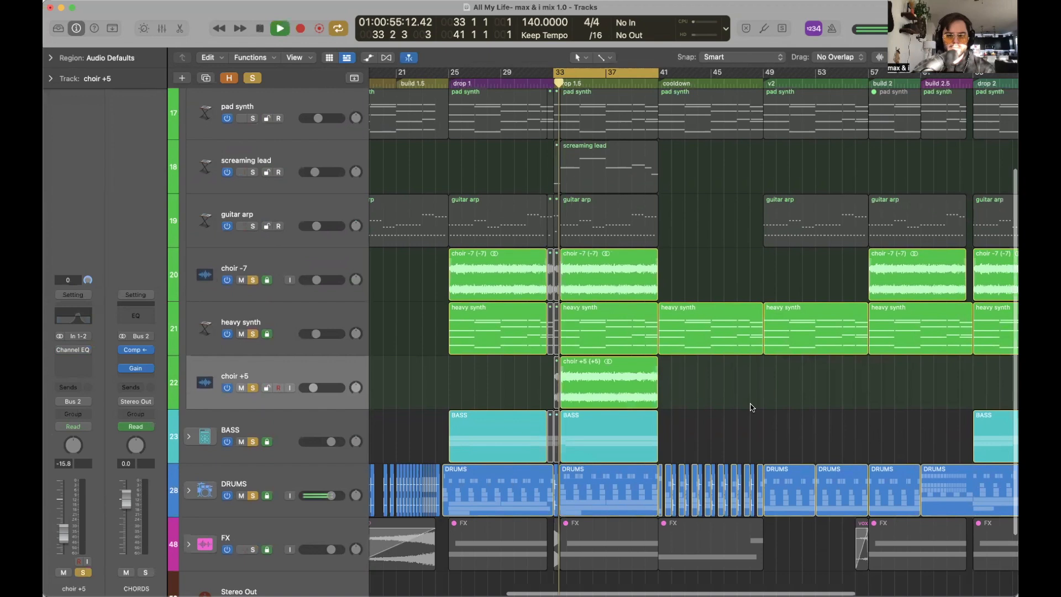
Shorten the cycle range to start at bar 34 while drop 1.5 plays.
scroll(751, 407, "up", 5)
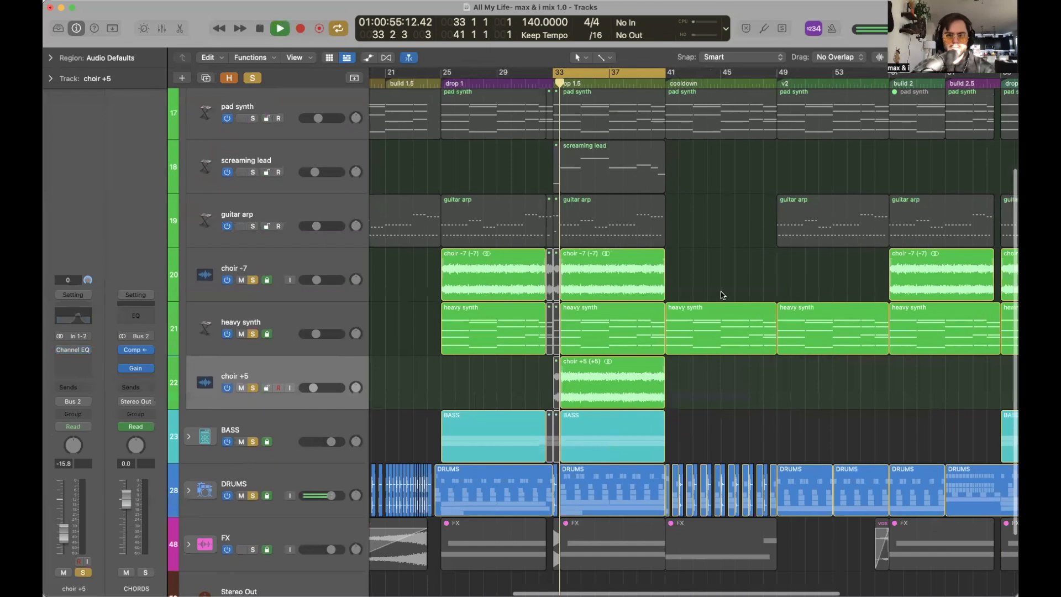
scroll(680, 173, "down", 2)
scroll(680, 172, "right", 2)
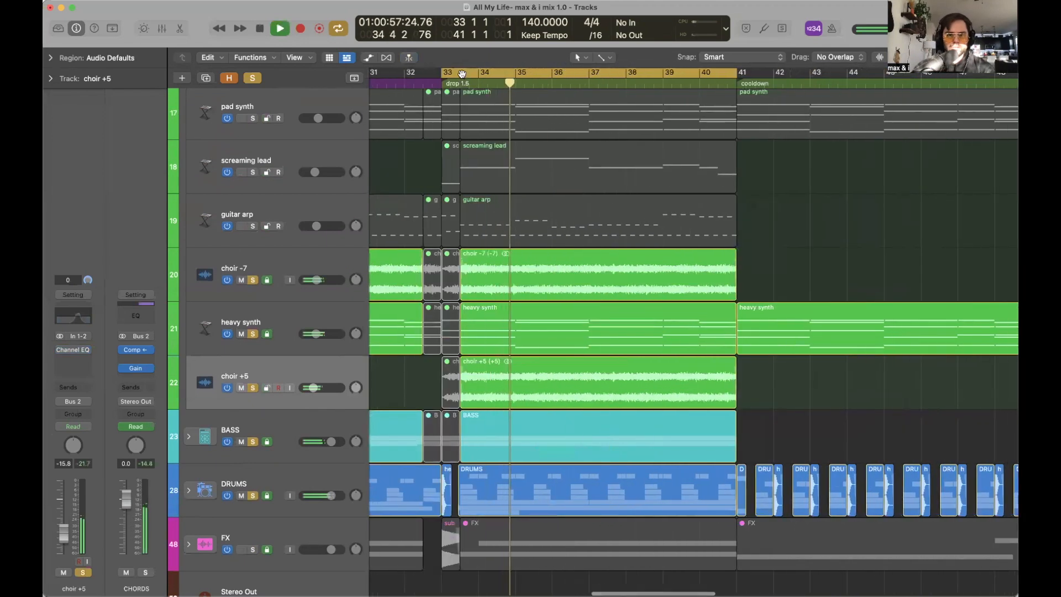
scroll(770, 365, "down", 2)
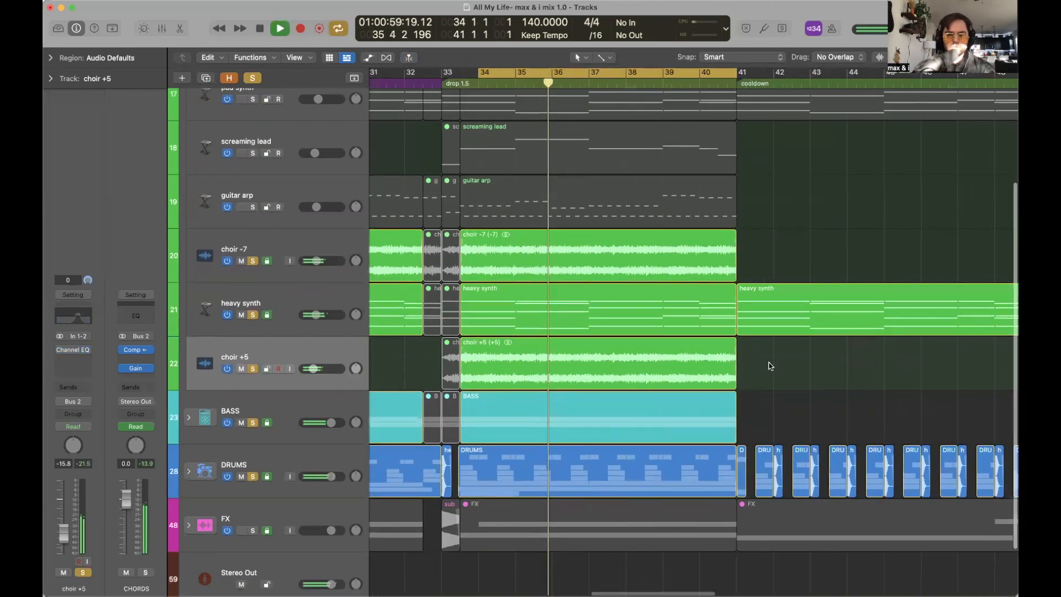
Insert another Channel EQ on choir +5, watch its analyzer during playback, and stop and close the EQ.
left_click(73, 359)
mouse_move(121, 511)
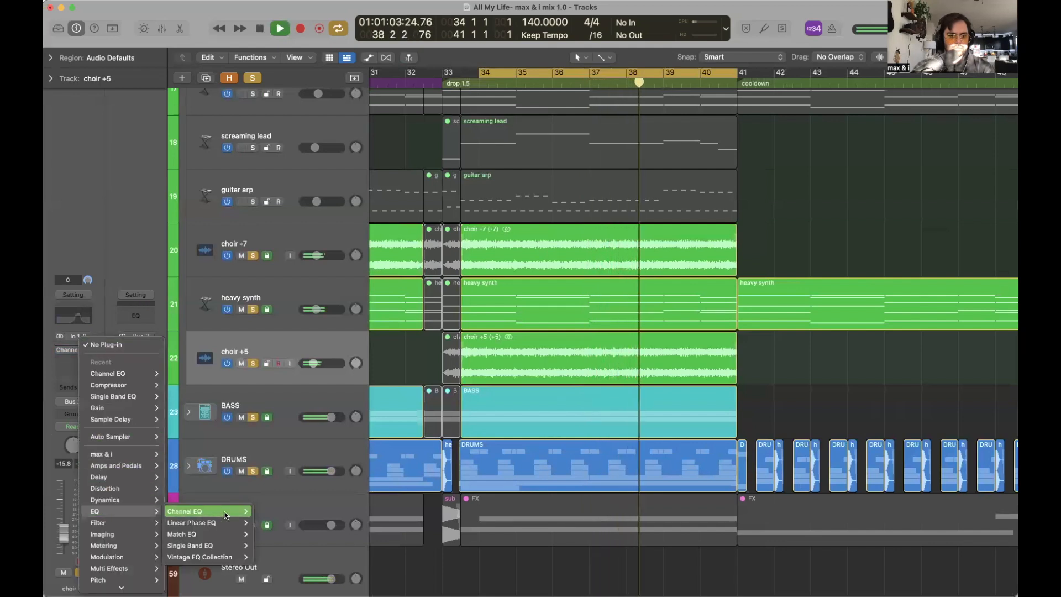
left_click(270, 515)
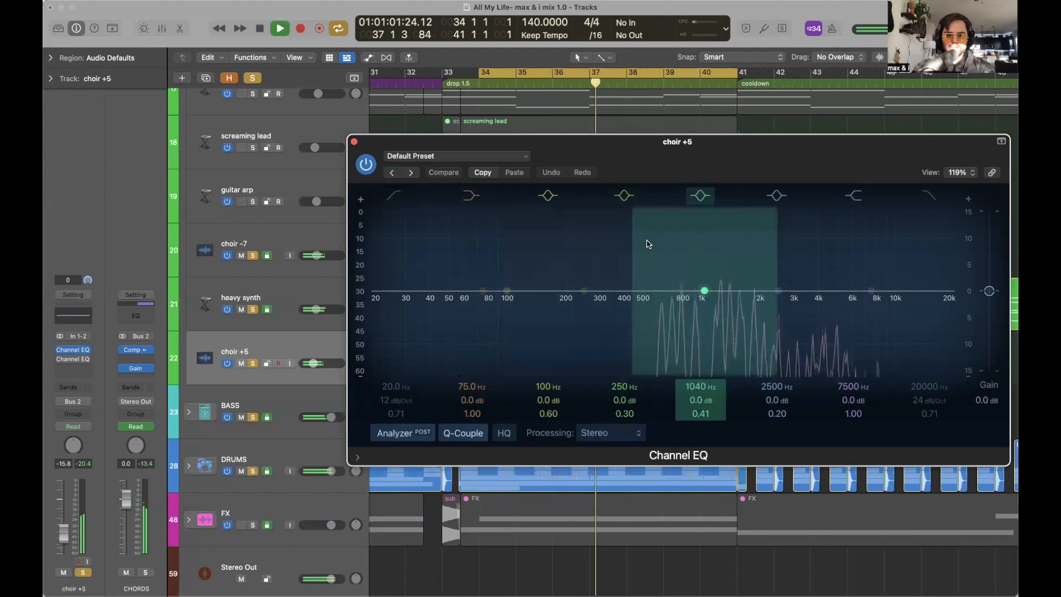
key("space")
left_click(353, 141)
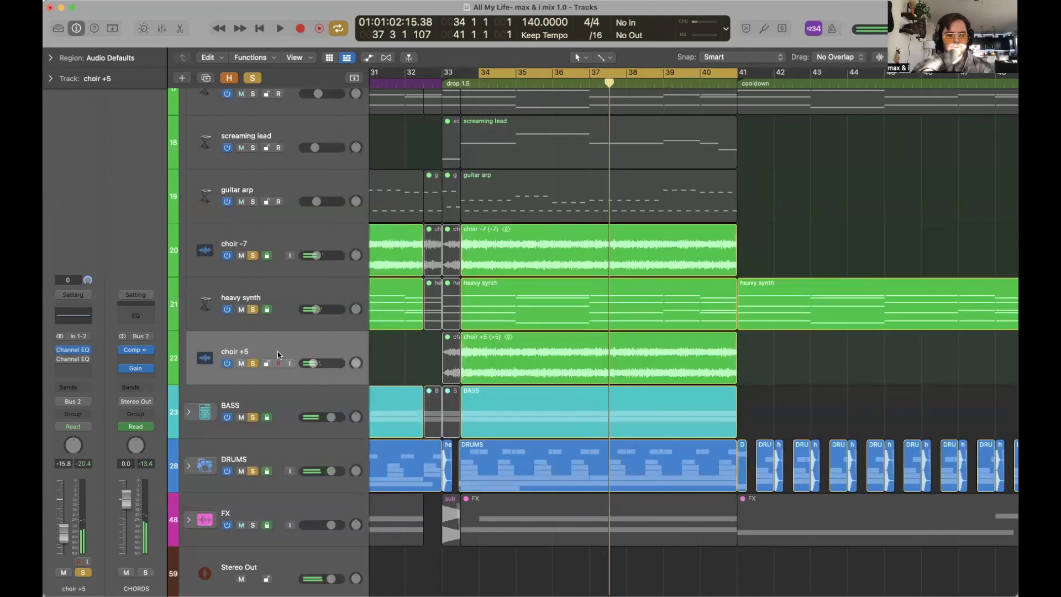
Examine the region settings of the choir +5 region in drop 1.5, including its transposition.
key("super+Left")
key("super+Left")
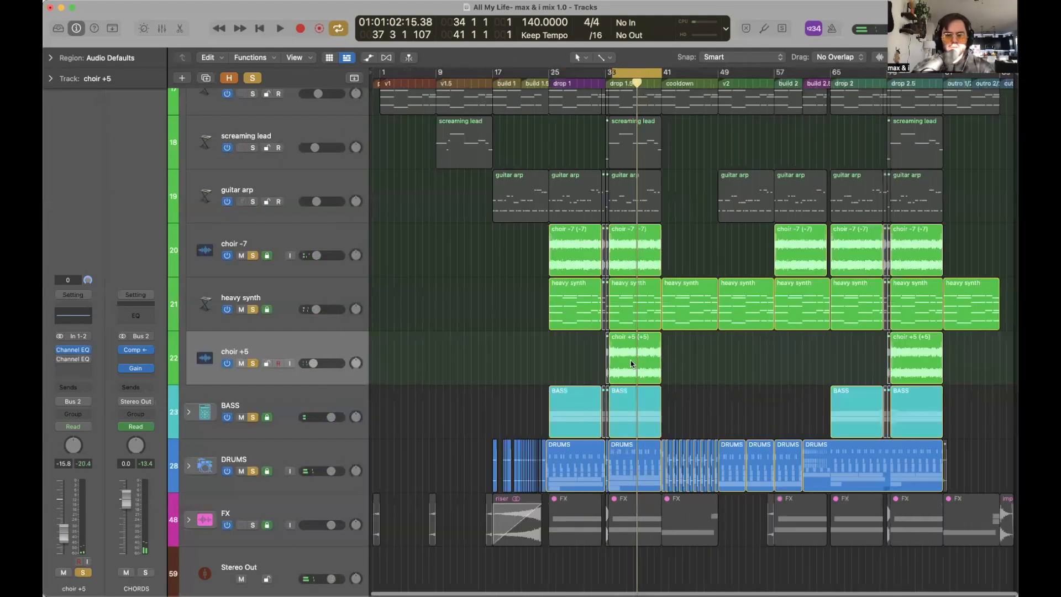
left_click(79, 61)
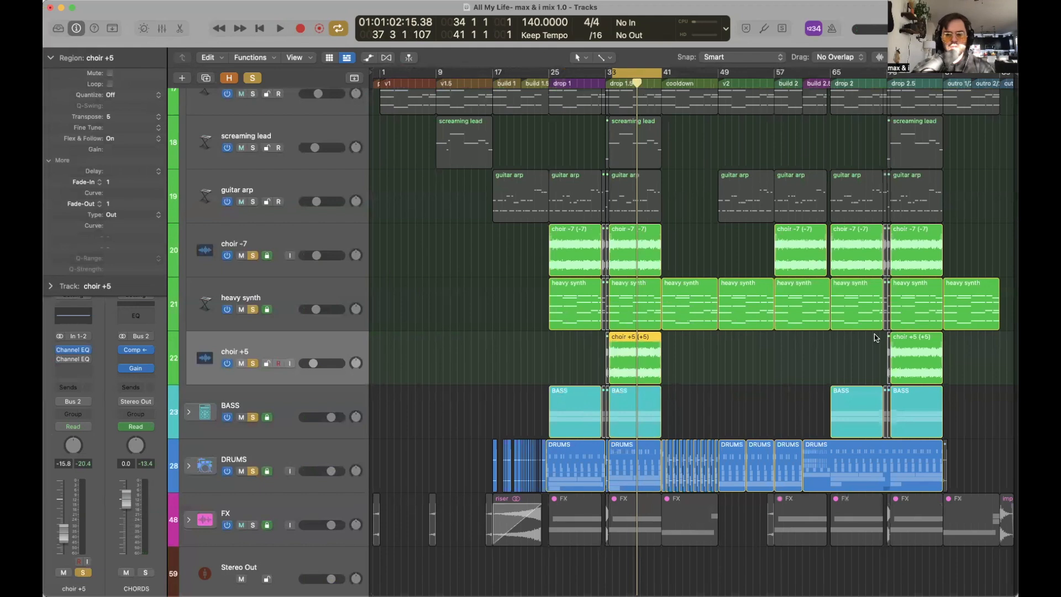
left_click(692, 357)
key("super+Right")
key("super+Right")
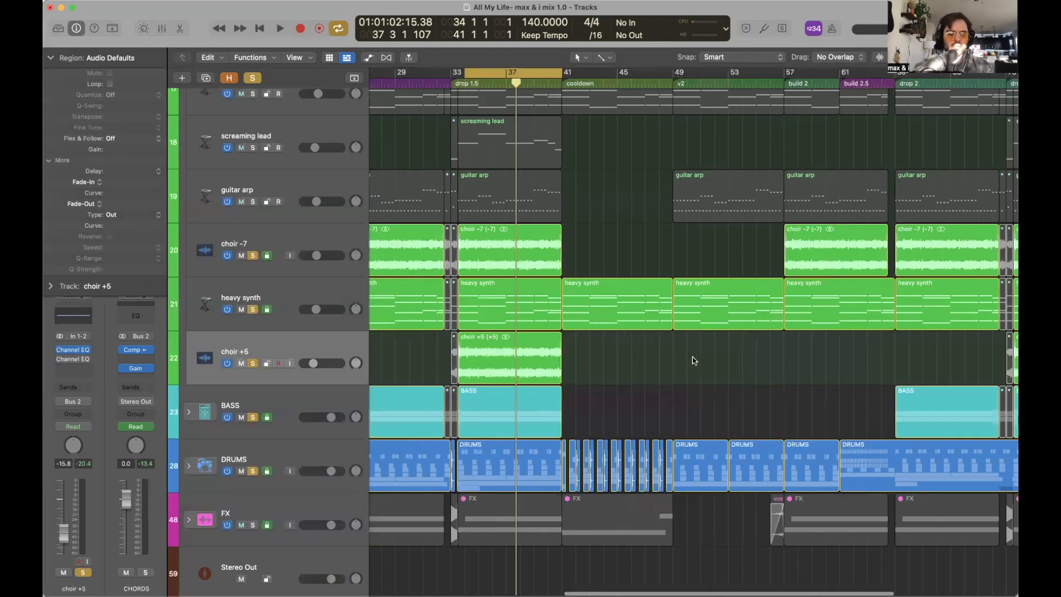
scroll(691, 357, "left", 5)
left_click(50, 60)
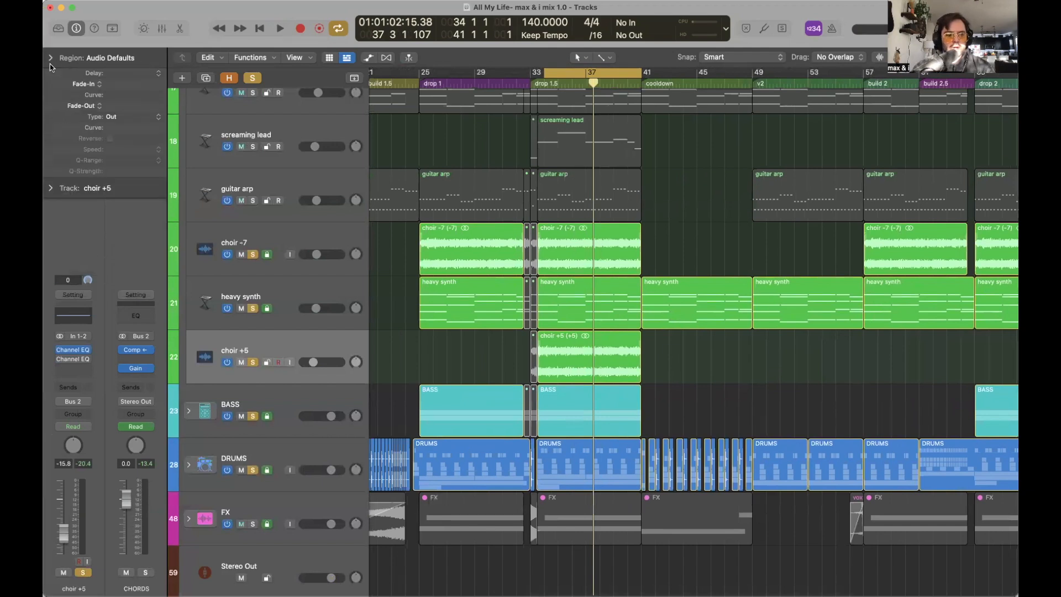
left_click(50, 62)
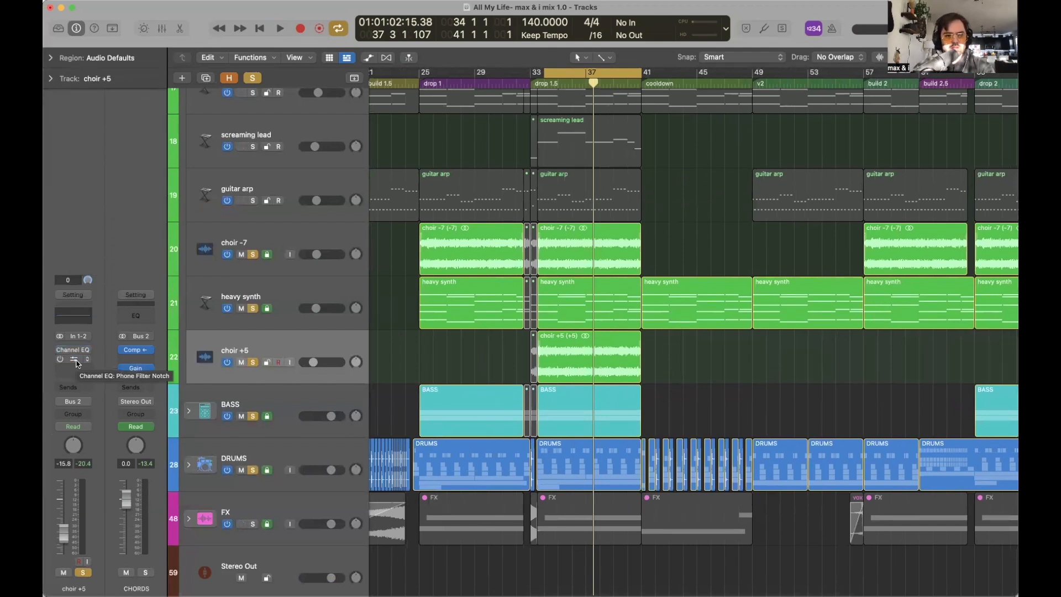
Reactivate and open choir +5's Phone Filter Notch Channel EQ and look through the presets in 07 EQ Tools.
left_click(72, 360)
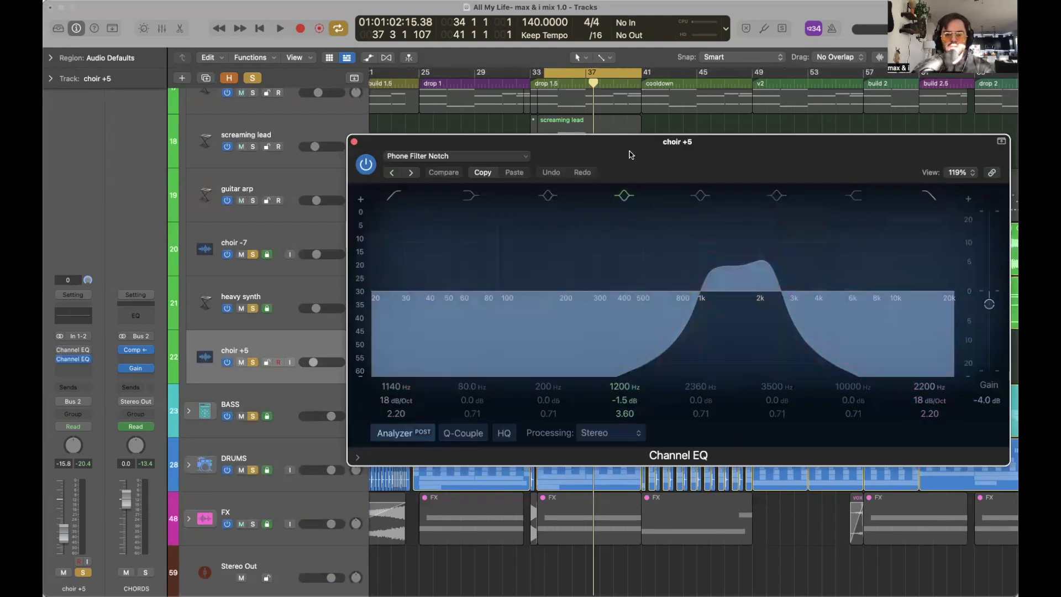
left_click_drag(631, 154, 534, 145)
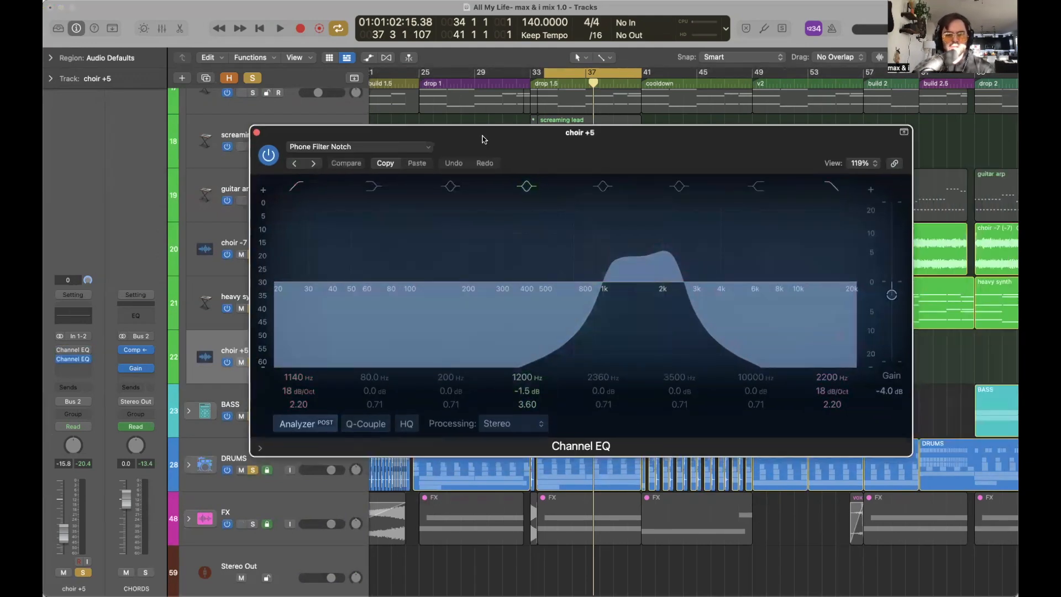
left_click(364, 151)
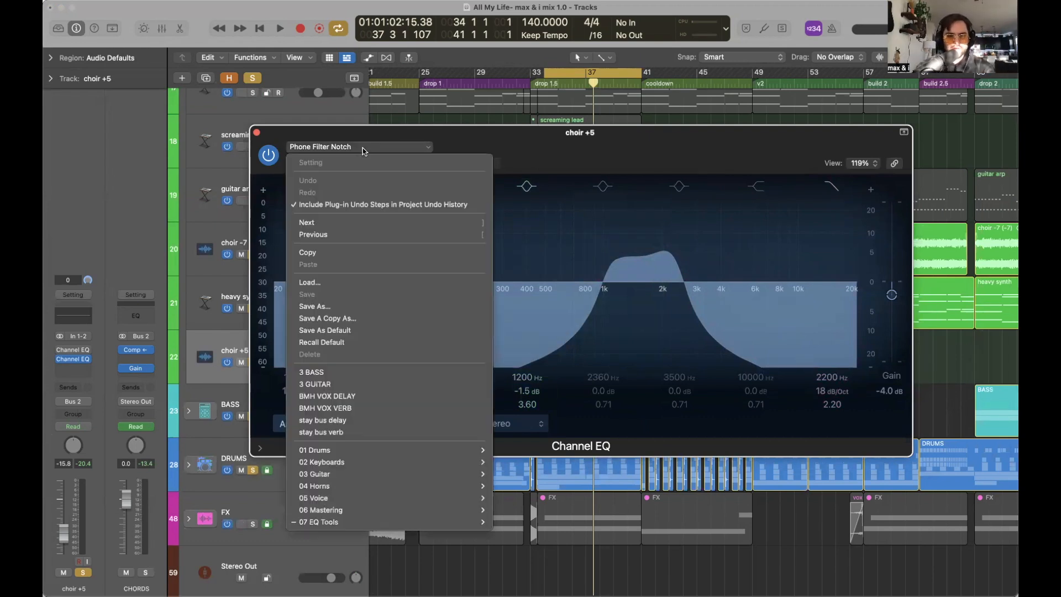
mouse_move(359, 525)
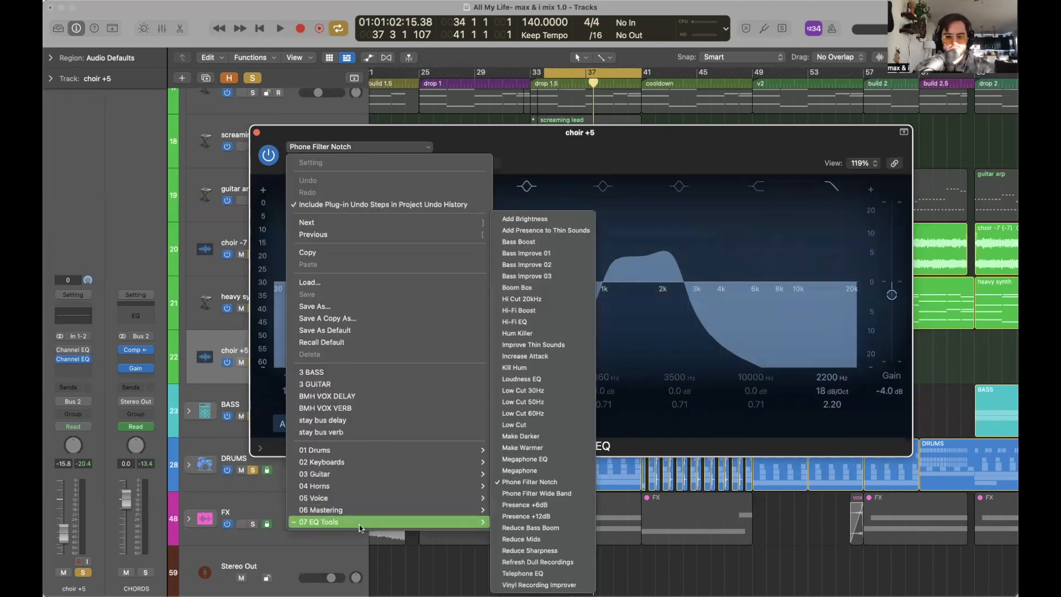
left_click(635, 163)
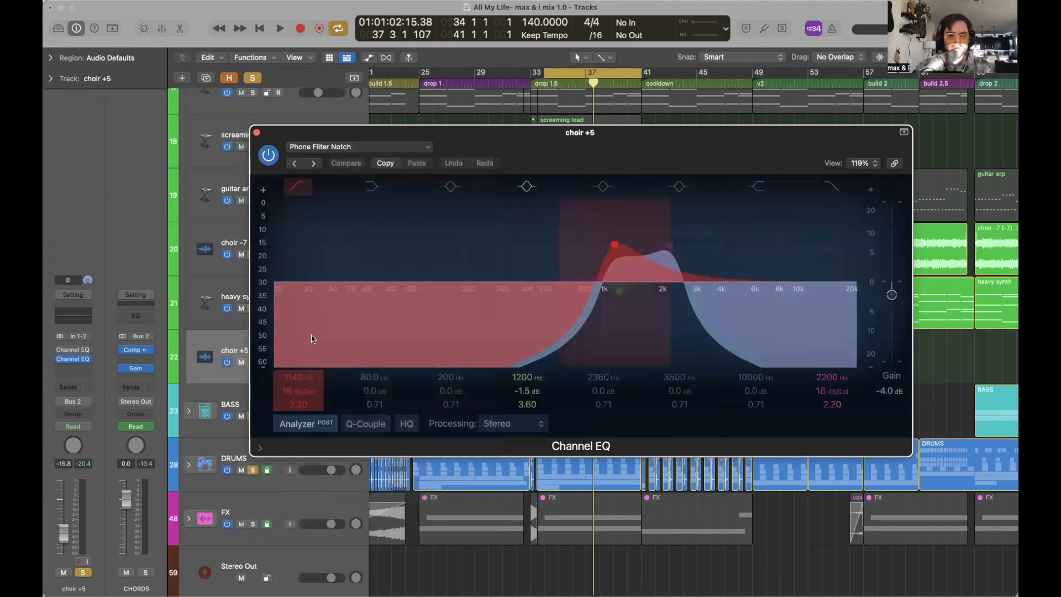
Take BASS and DRUMS out of solo and listen to the choirs and heavy synth with the phone filter EQ active.
left_click_drag(333, 137, 433, 136)
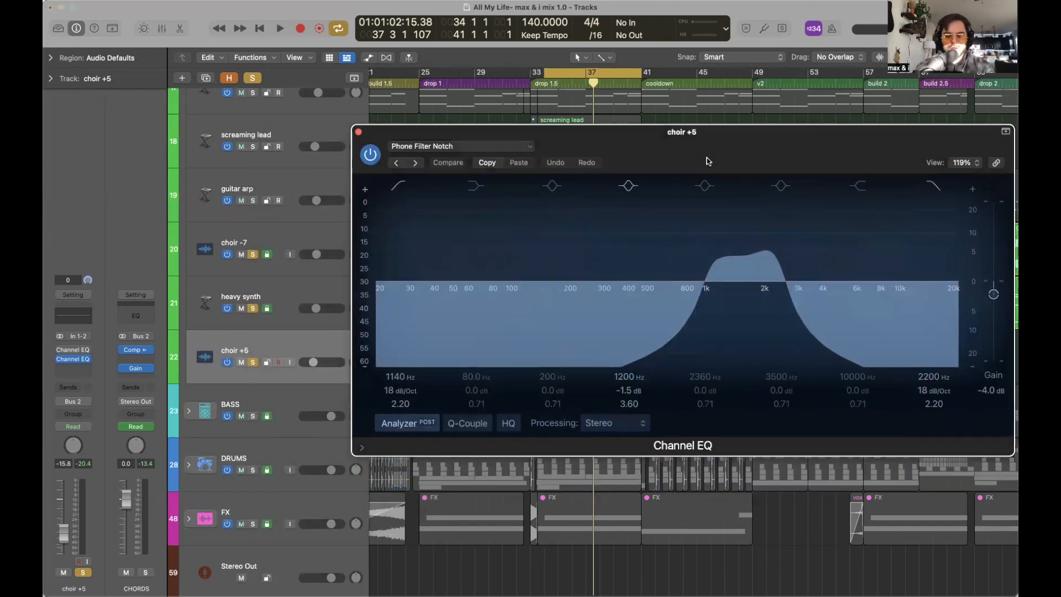
left_click_drag(705, 161, 614, 161)
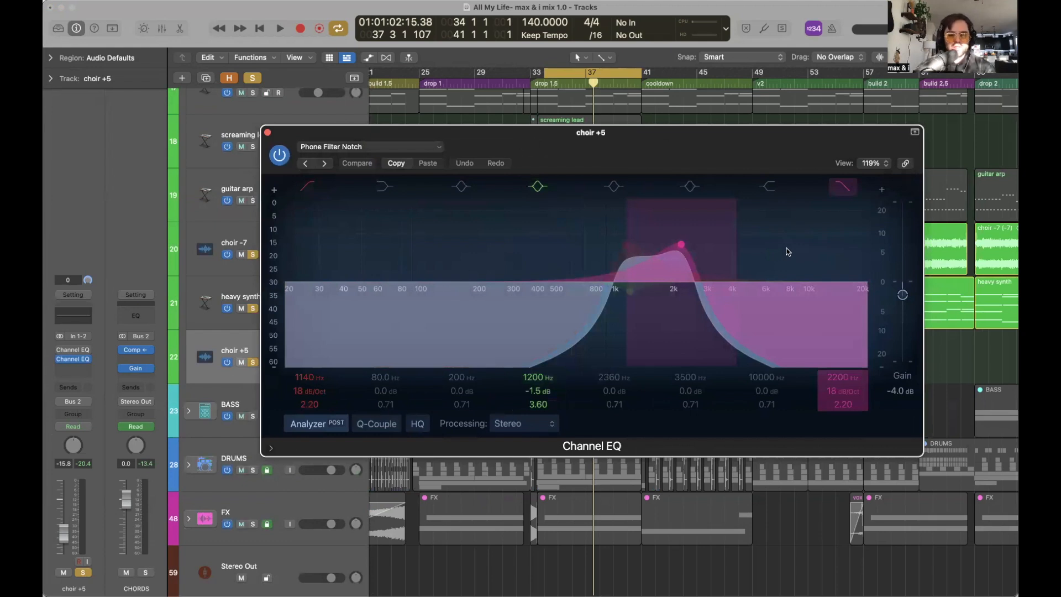
key("space")
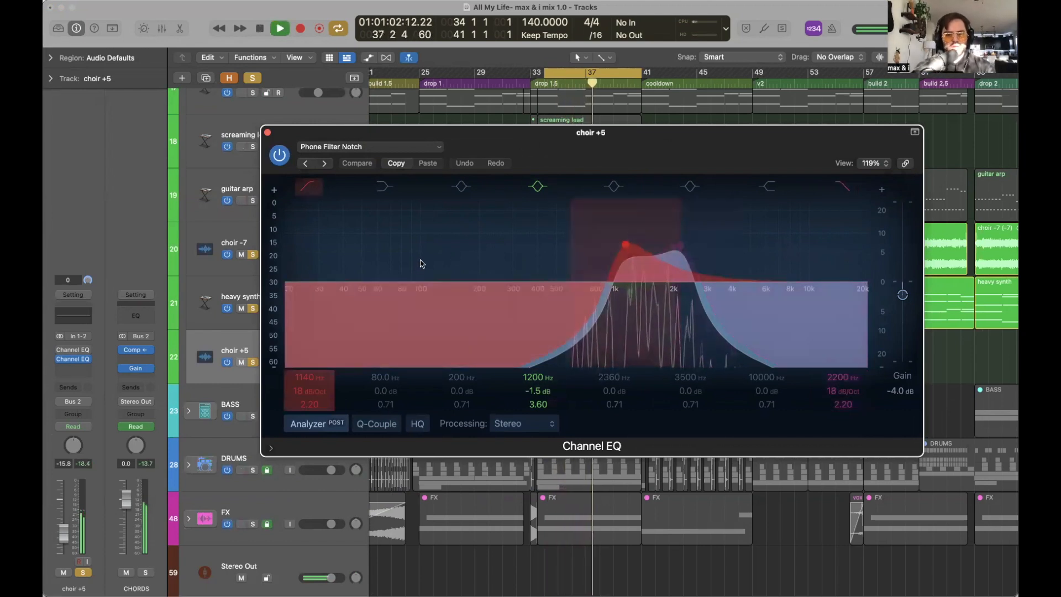
key("space")
Compare choir +5 in drop 1.5 with its Phone Filter Notch EQ bypassed and active, and close the EQ.
left_click(280, 156)
key("space")
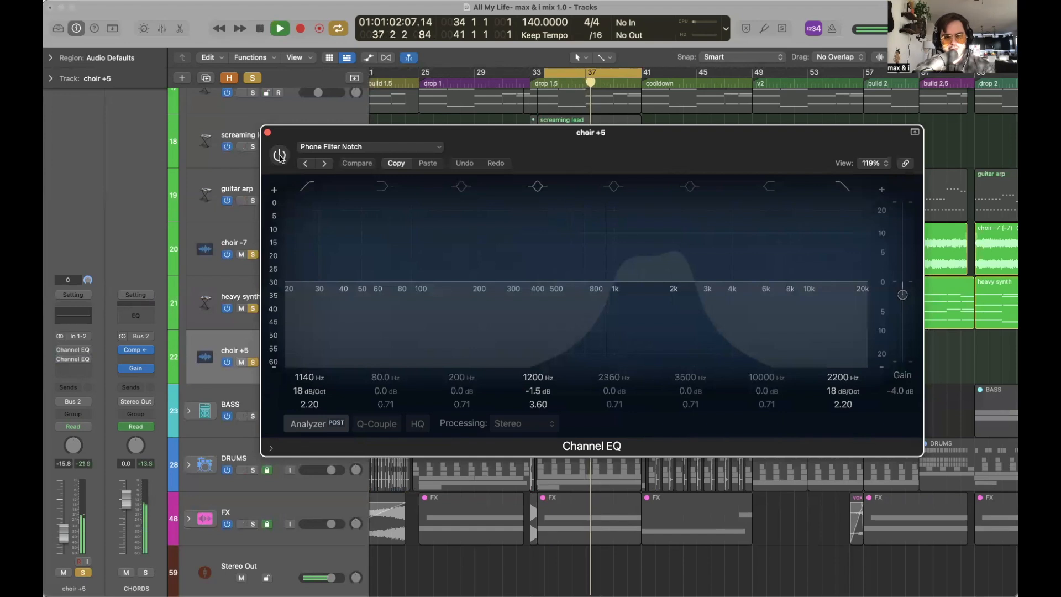
left_click(280, 156)
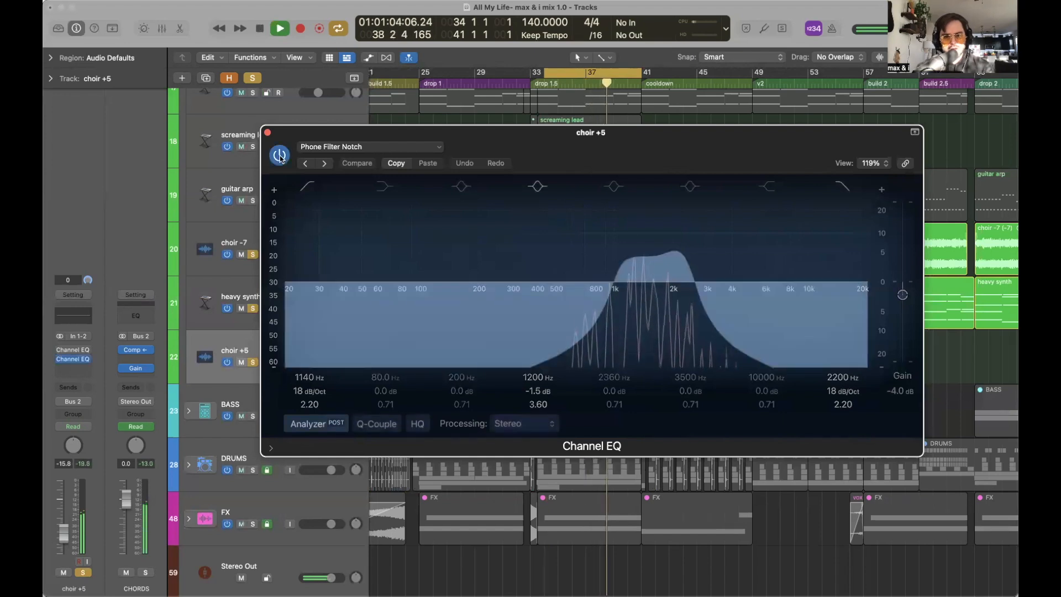
key("space")
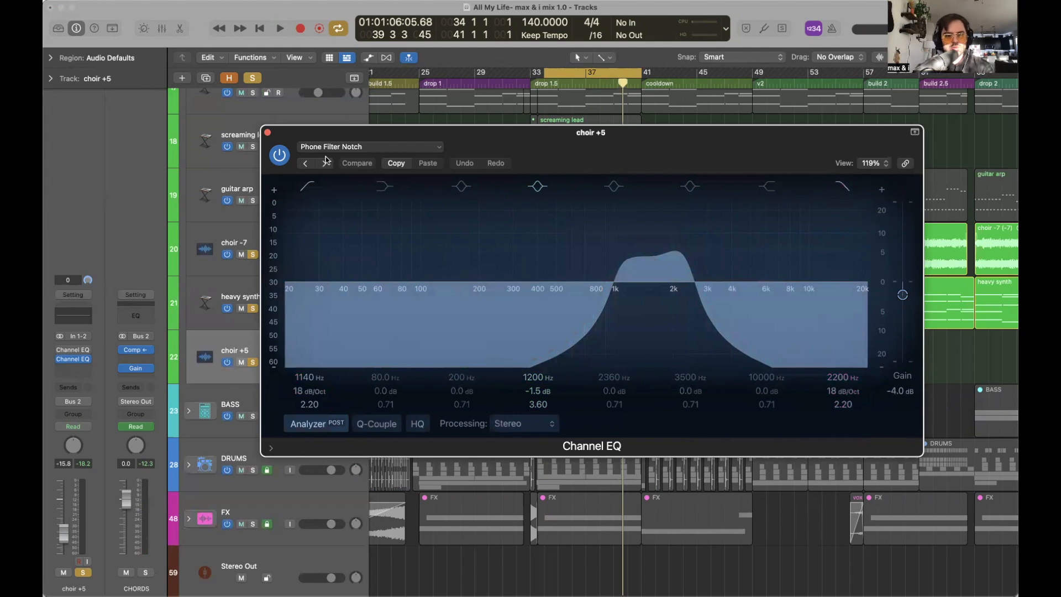
left_click(267, 133)
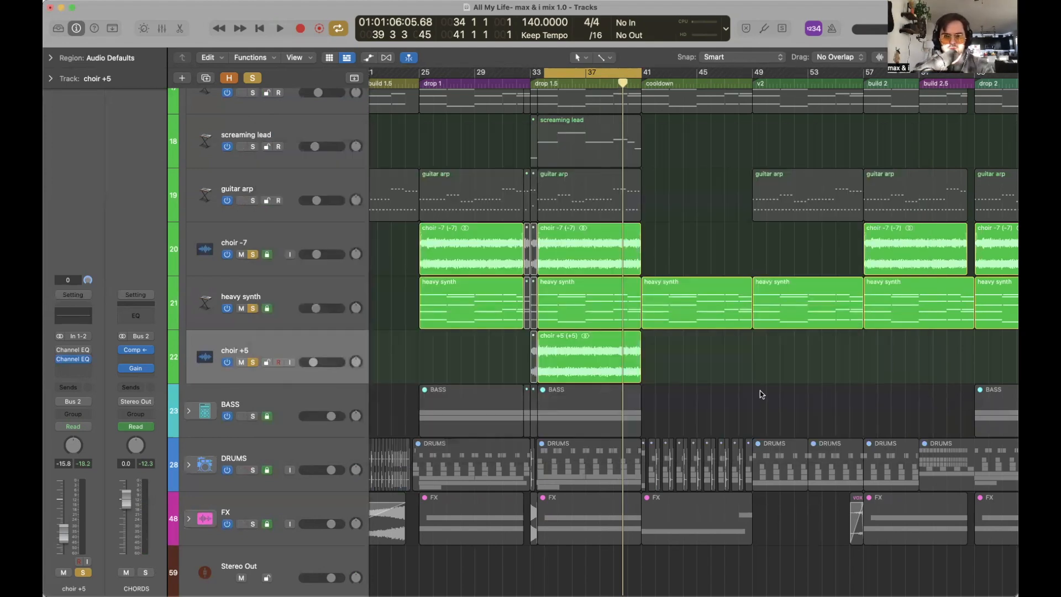
Remove the extra default Channel EQ from choir +5, keeping only the Phone Filter Notch EQ.
key("z")
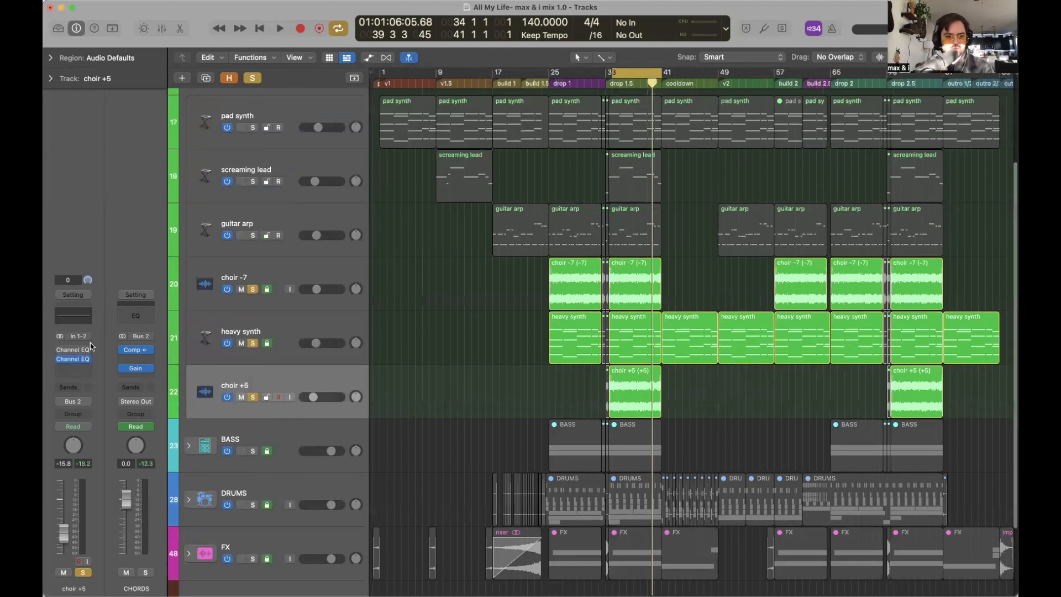
left_click(88, 349)
left_click(139, 287)
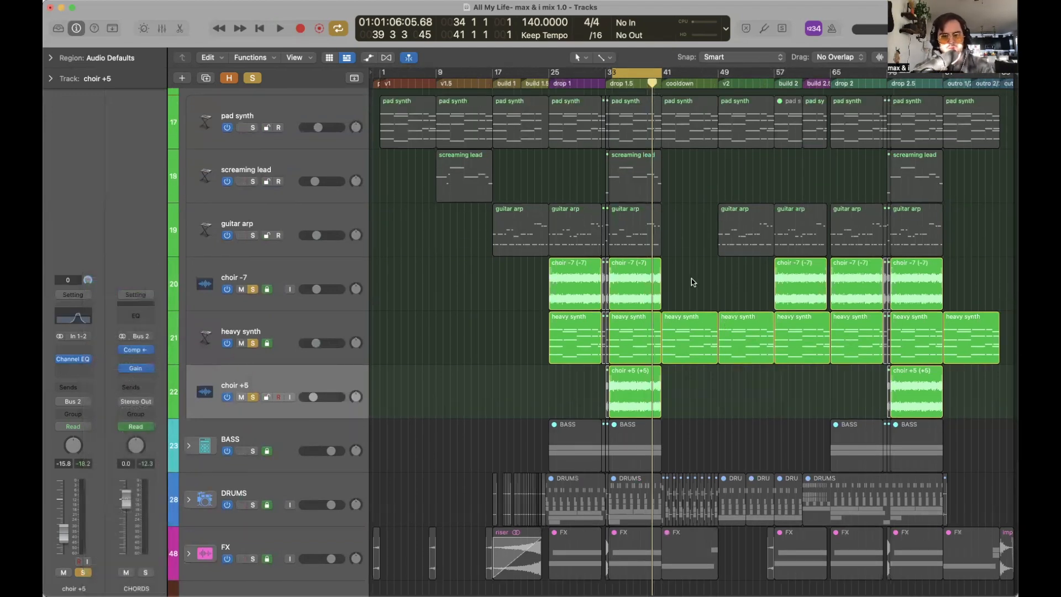
Play drop 1.5 and solo BASS and DRUMS together with the choirs and heavy synth.
scroll(691, 279, "up", 3)
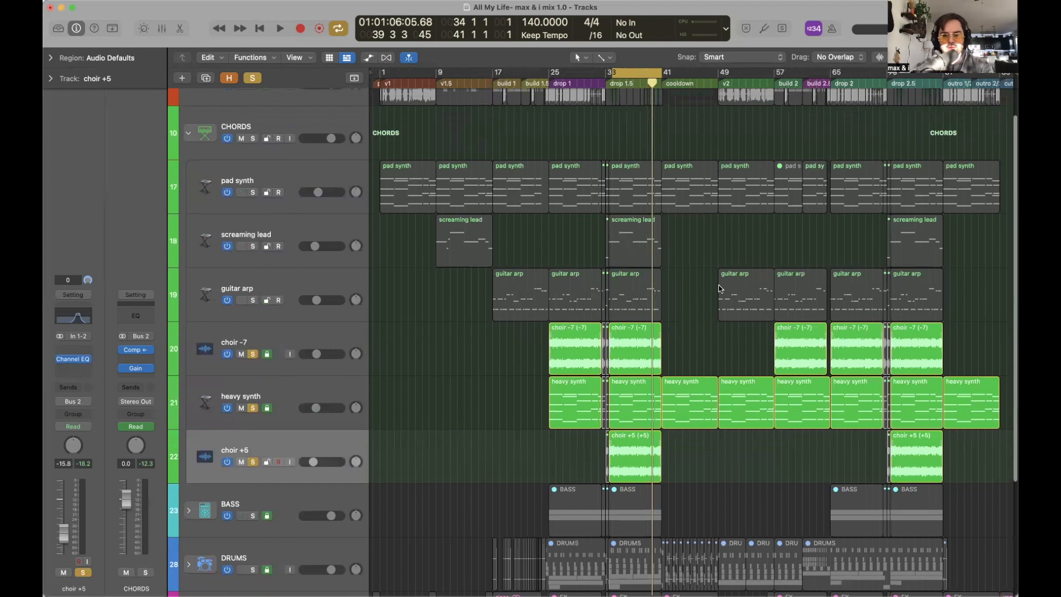
key("space")
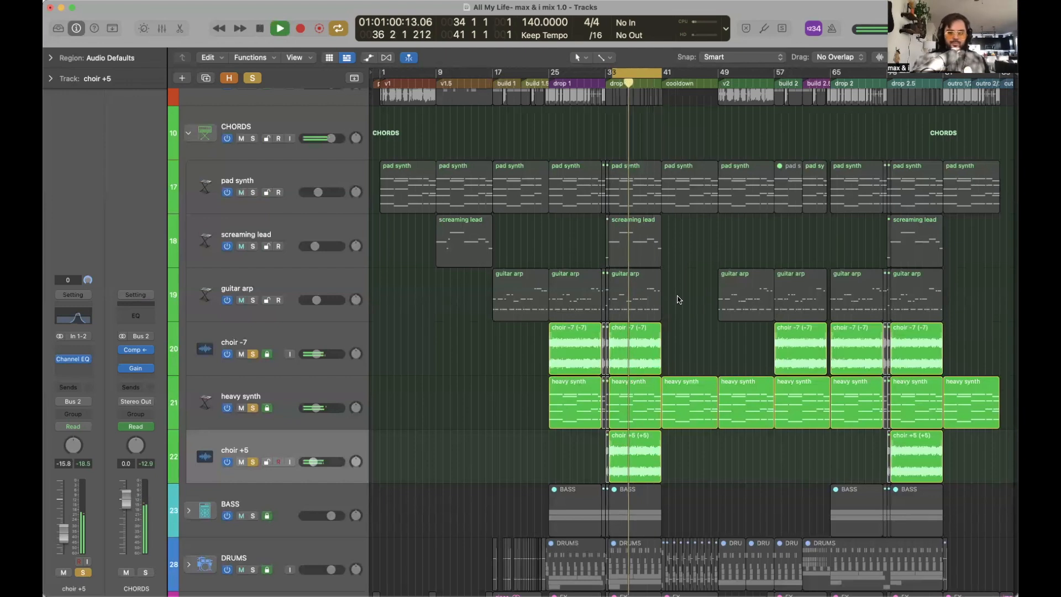
scroll(678, 299, "down", 2)
left_click(253, 492)
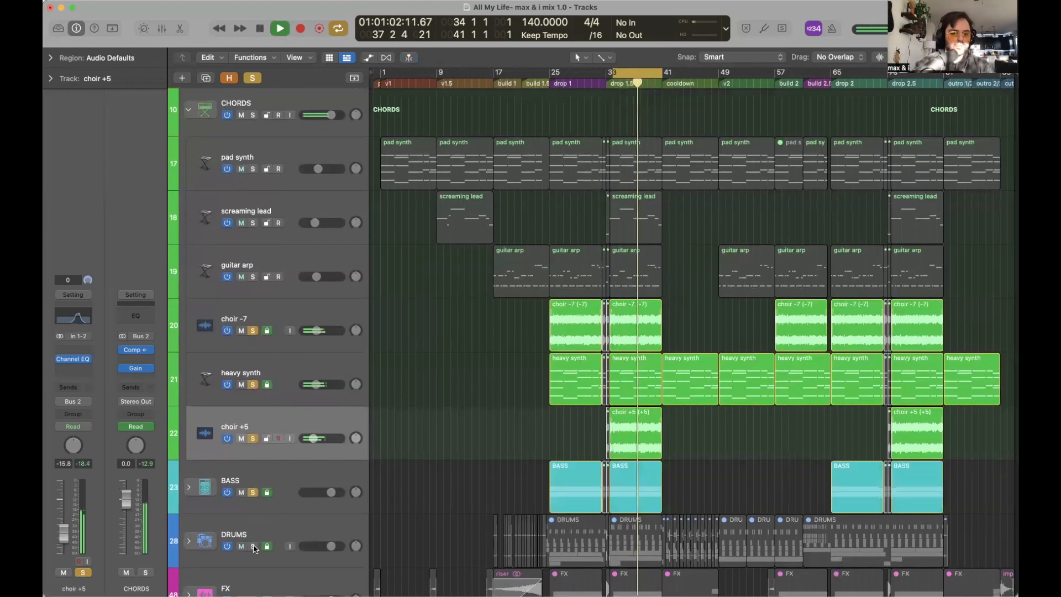
left_click(252, 546)
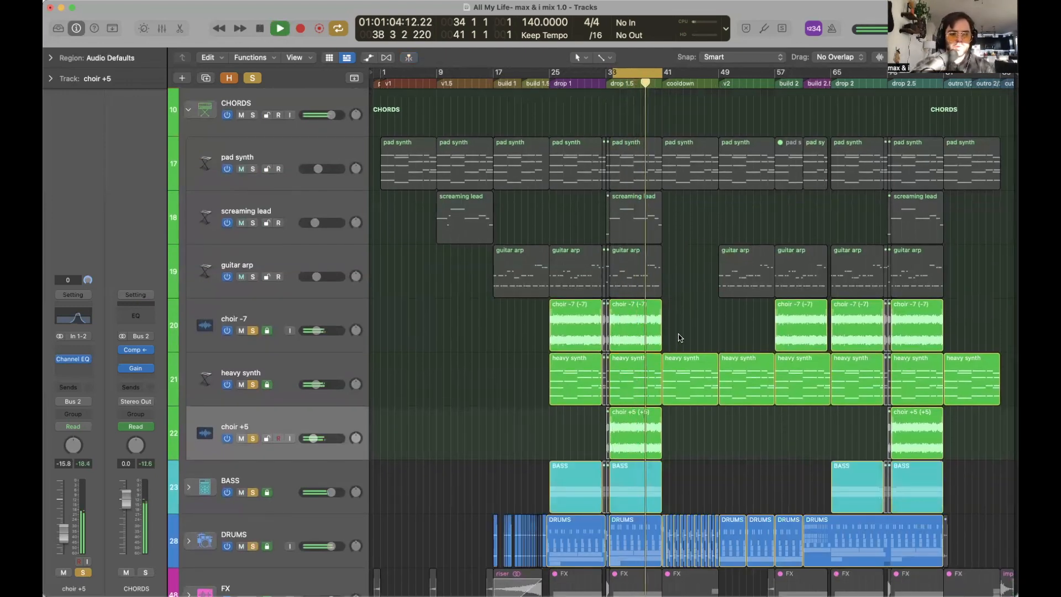
Listen to choir -7, heavy synth and choir +5 against the bass and drums, selecting each track in turn, and stop playback.
left_click(310, 319)
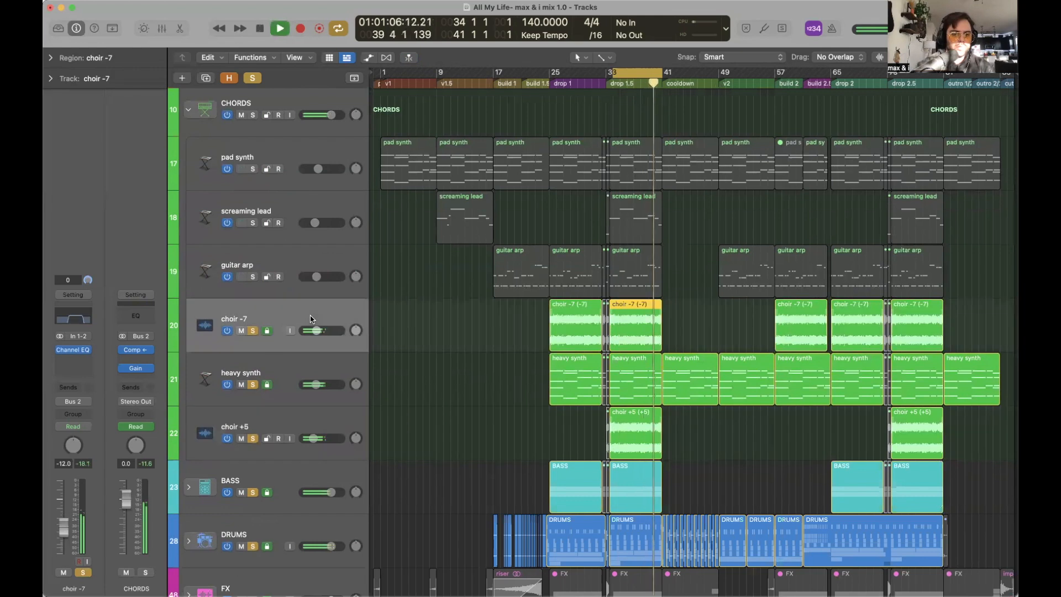
left_click(274, 374)
left_click(281, 422)
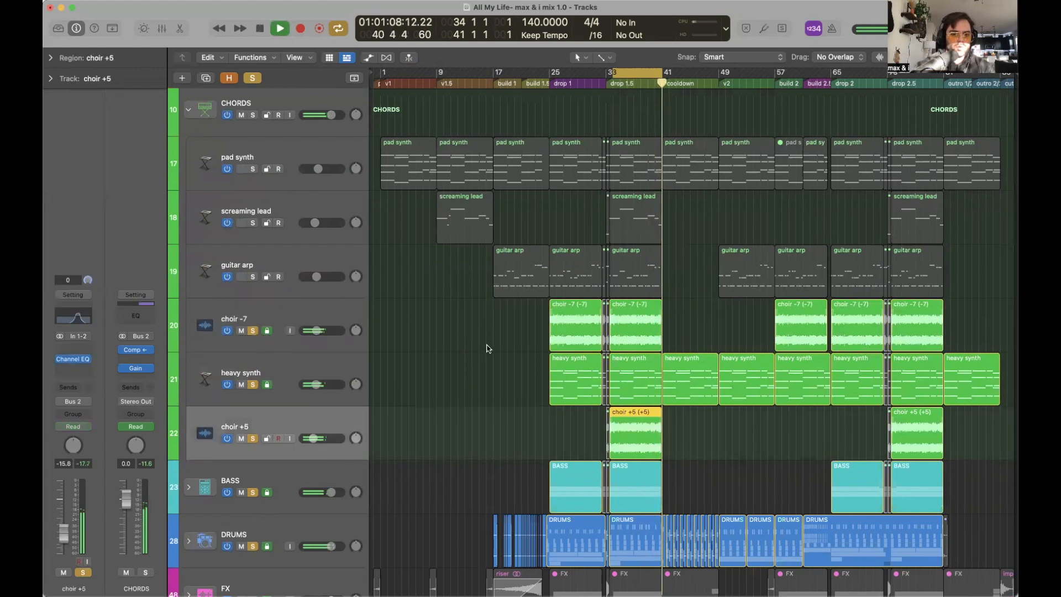
scroll(707, 301, "up", 3)
key("space")
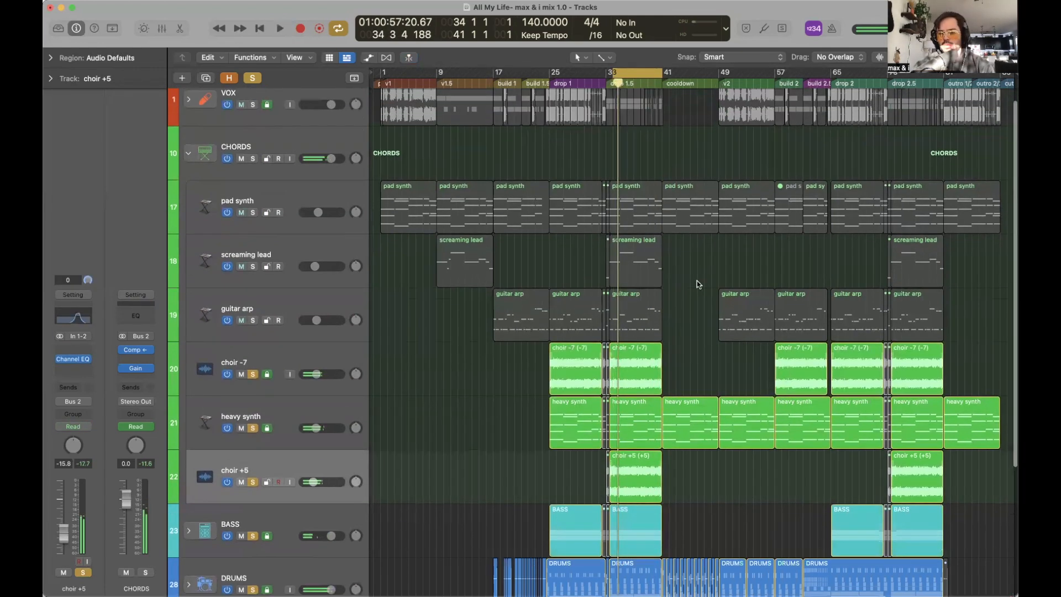
Narrow the cycle to bars 37–41 of drop 1.5 and lower choir +5's volume to -17.6 dB during playback.
scroll(697, 282, "down", 2)
key("Up")
key("Up")
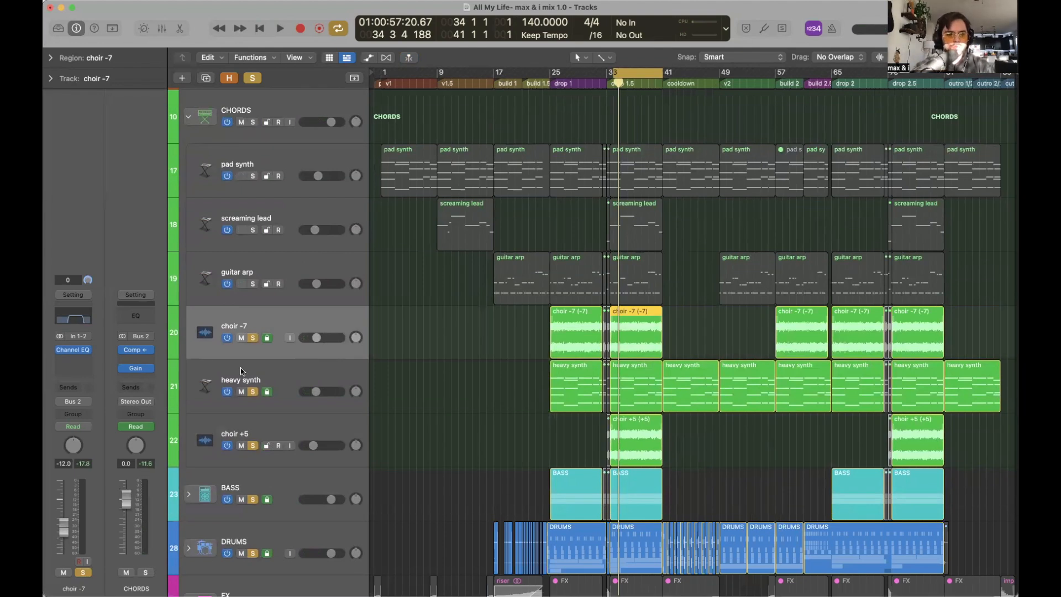
key("space")
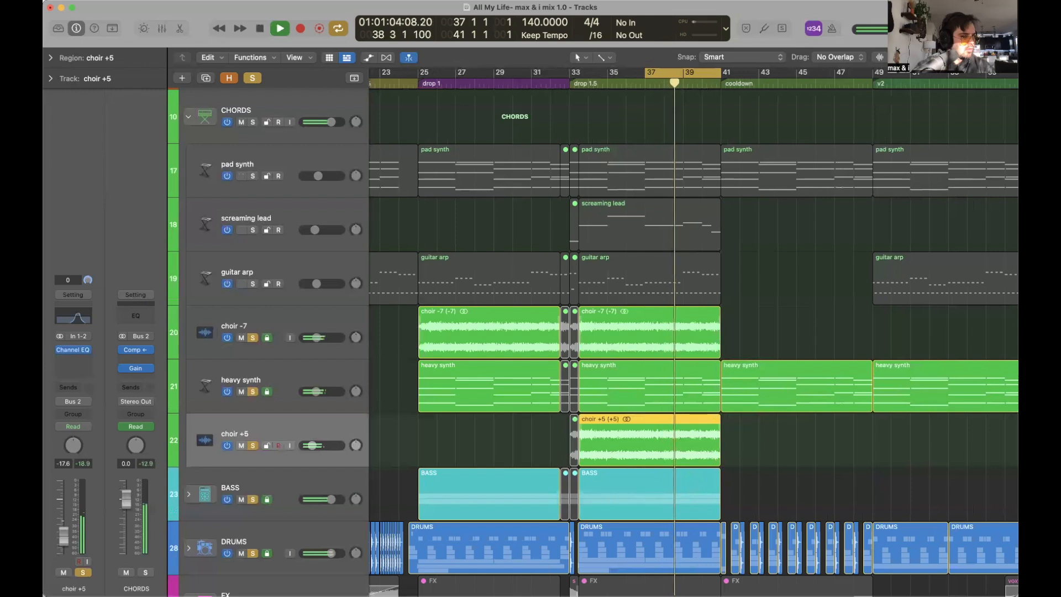
Compare the drop with choir -7 out of solo and back in solo, and stop playback.
left_click(253, 337)
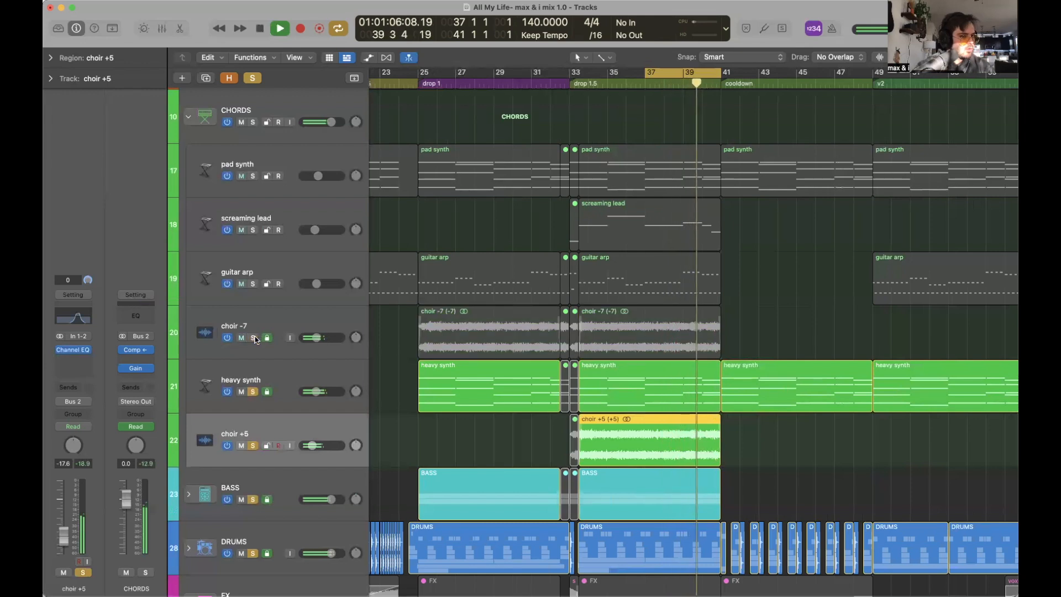
left_click(253, 337)
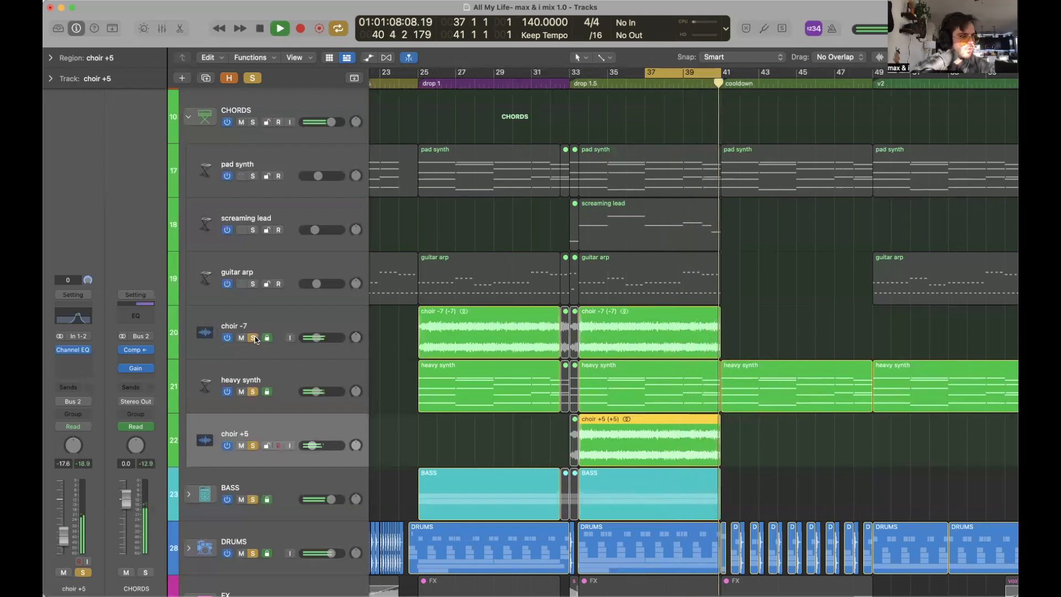
scroll(314, 168, "up", 2)
key("space")
Select the CHORDS stack and examine the mix's spectrum in the Stereo Out Channel EQ during playback, and close the EQ.
left_click(307, 152)
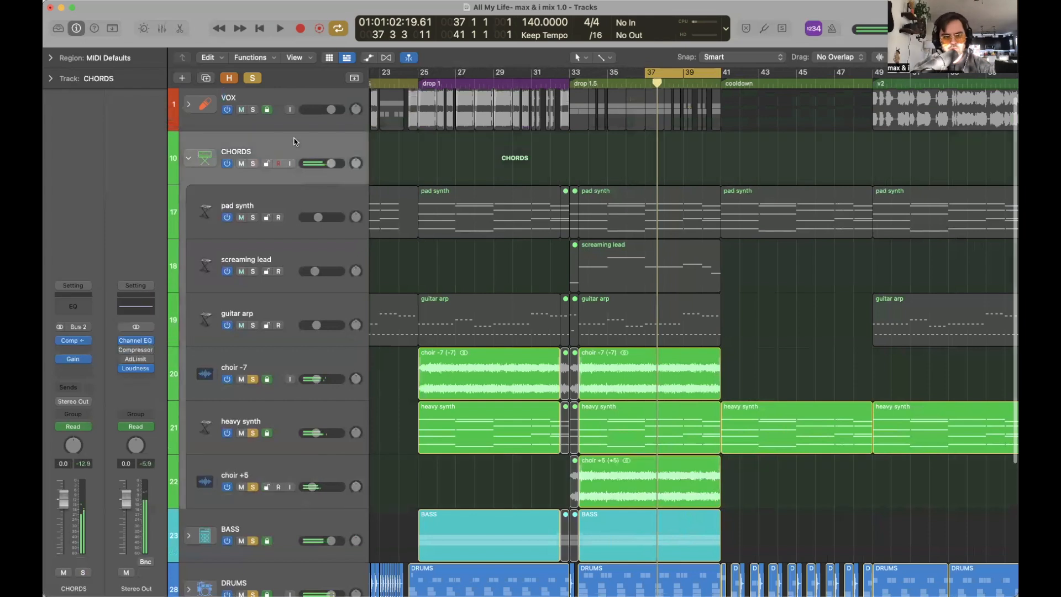
key("space")
left_click(135, 340)
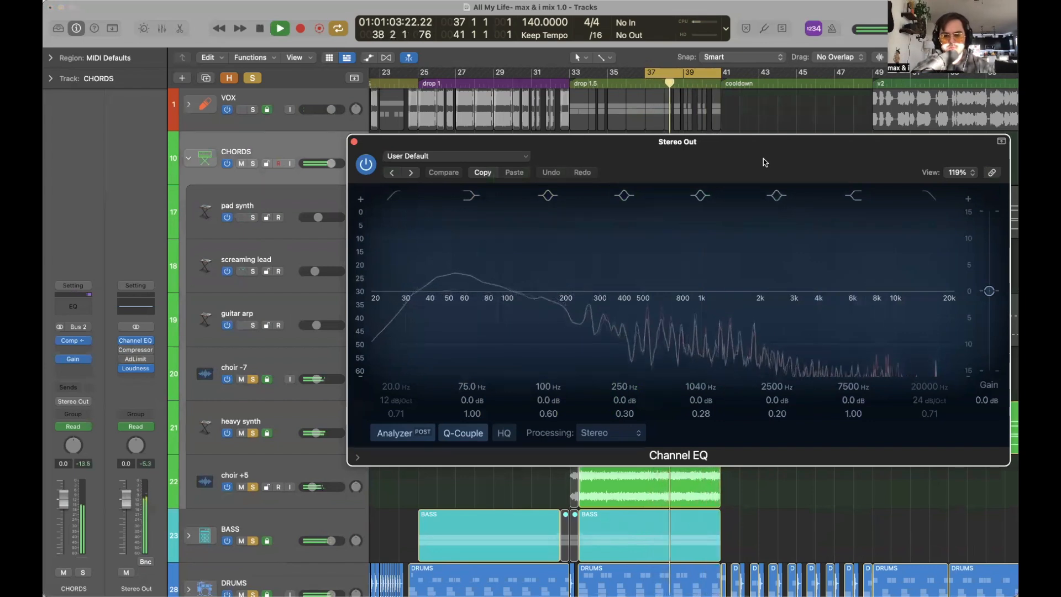
left_click(354, 142)
key("space")
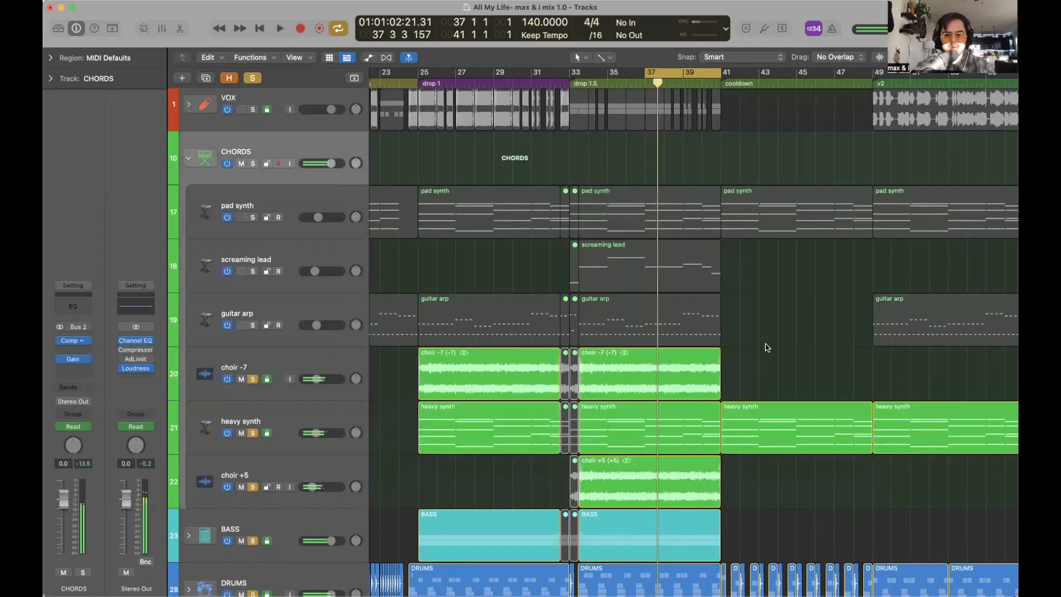
Rename the choir +5 track "choir +5 (high)" and the choir -7 track "choir -7 (low)".
key("super+Left")
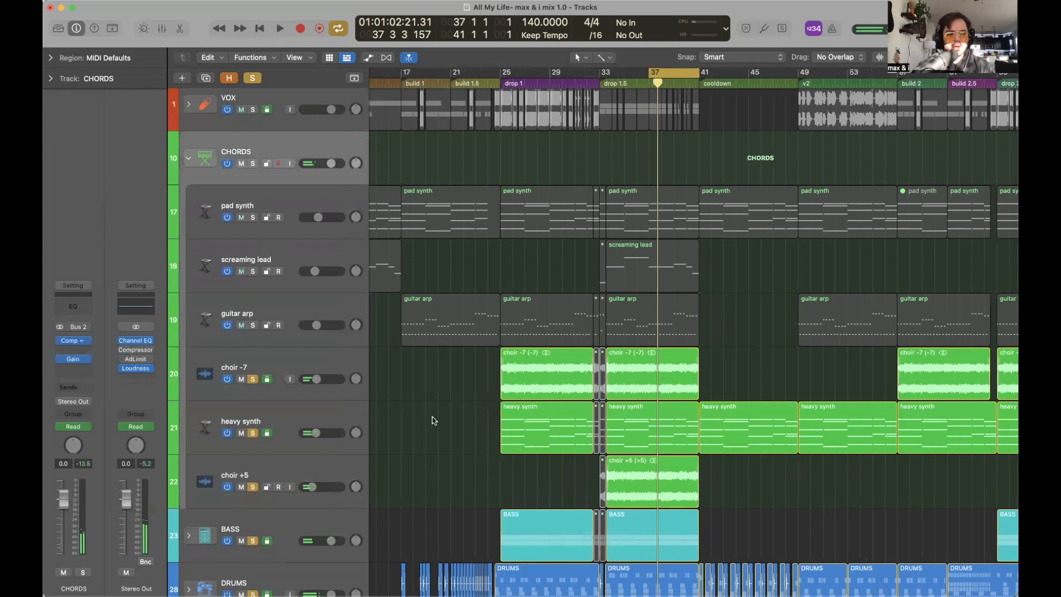
type("hi")
type("gh)")
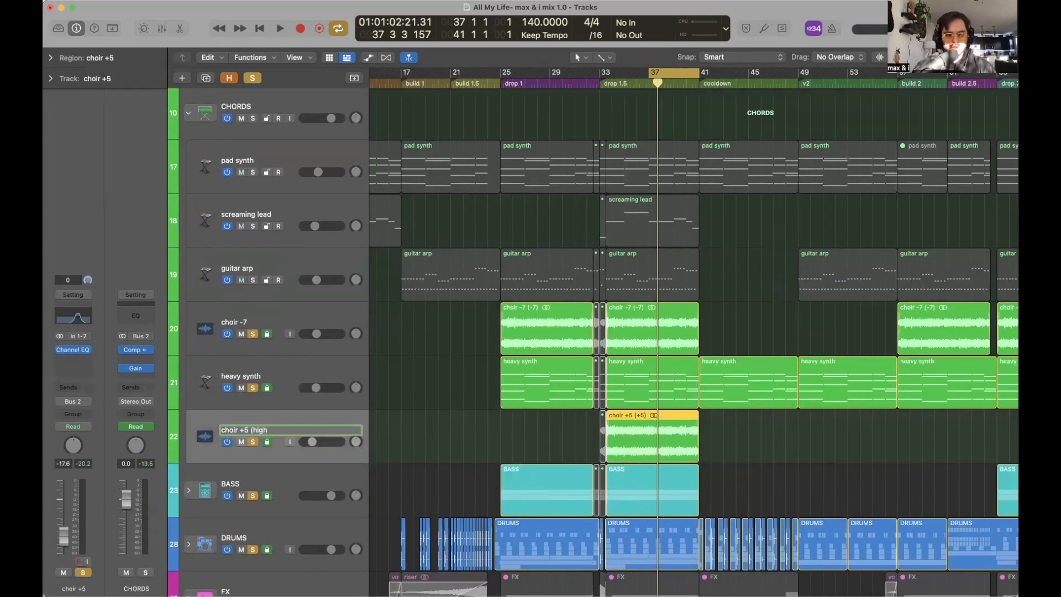
key("Return")
double_click(271, 323)
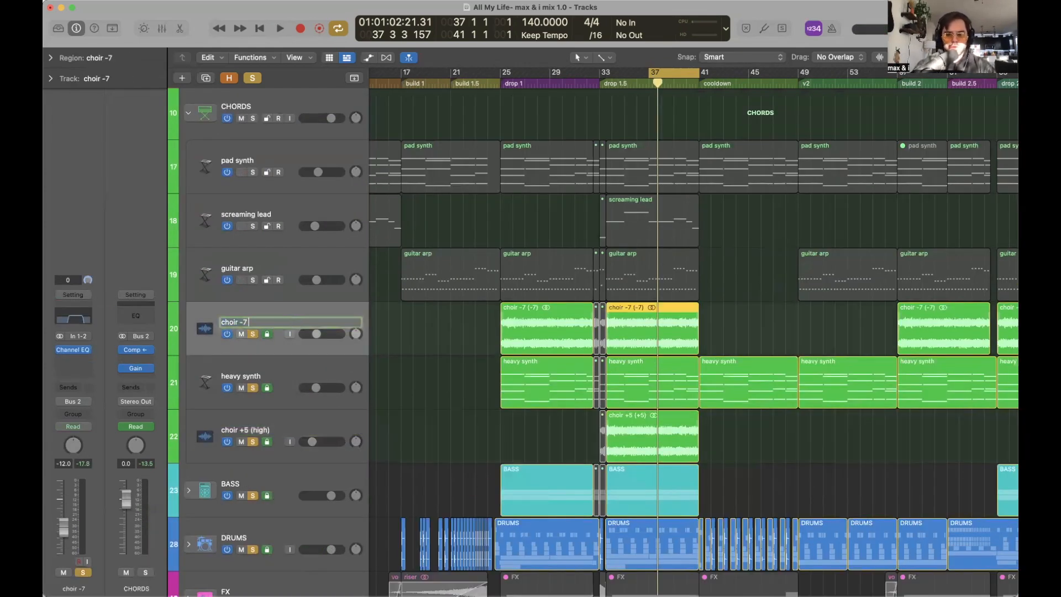
key("Return")
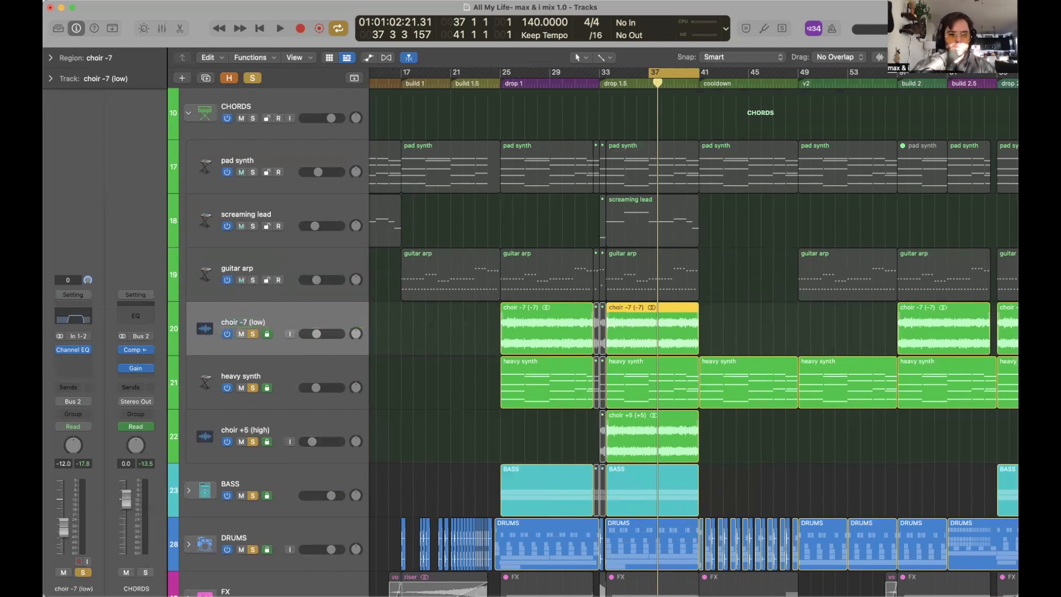
left_click(418, 360)
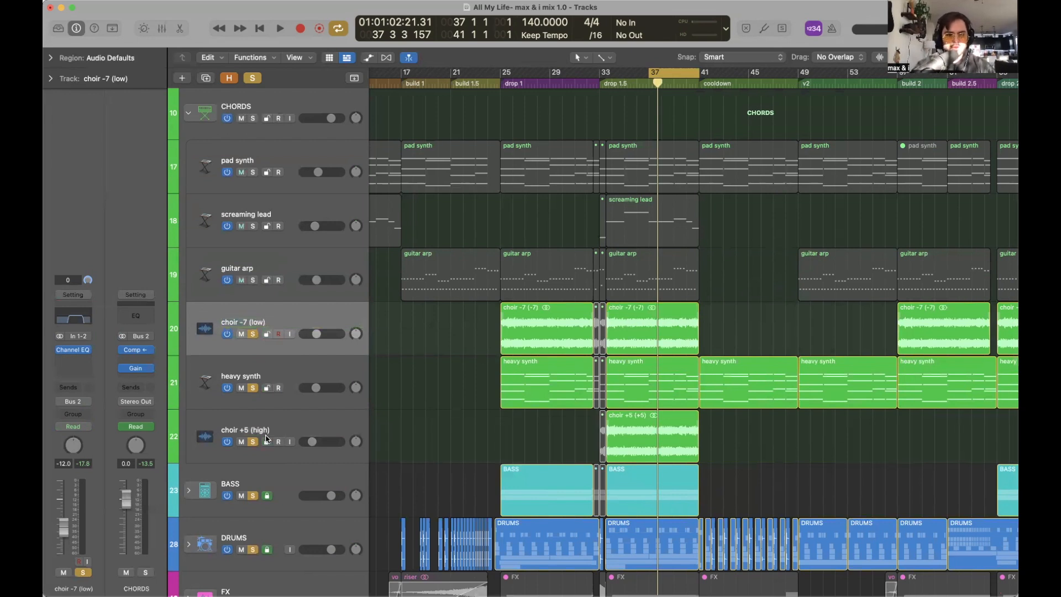
Select all choir and heavy synth regions, name them by their tracks, and clear the selection.
key("z")
left_click_drag(981, 442, 542, 347)
right_click(566, 336)
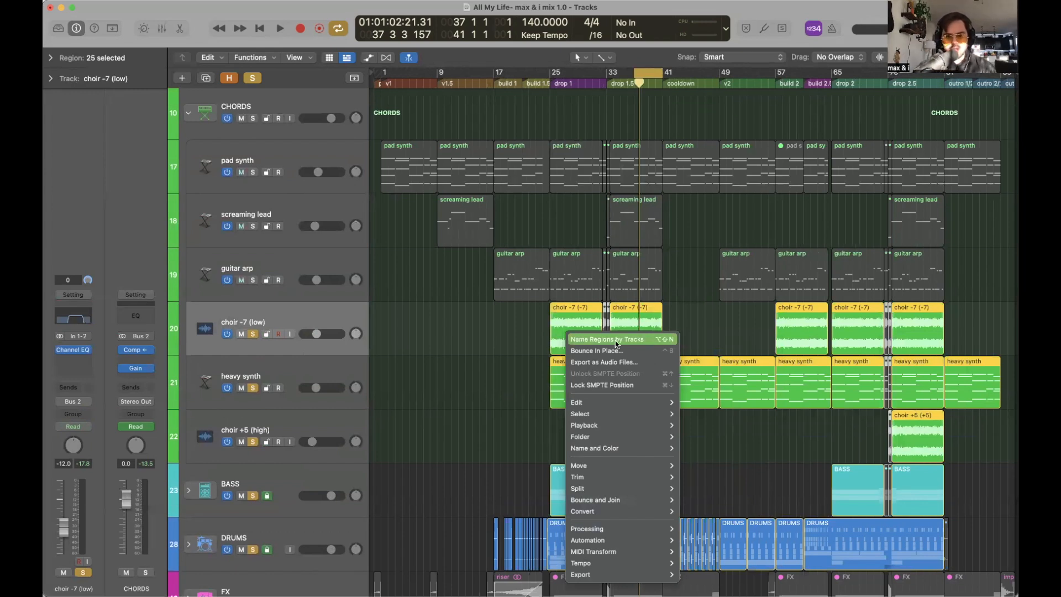
left_click(633, 344)
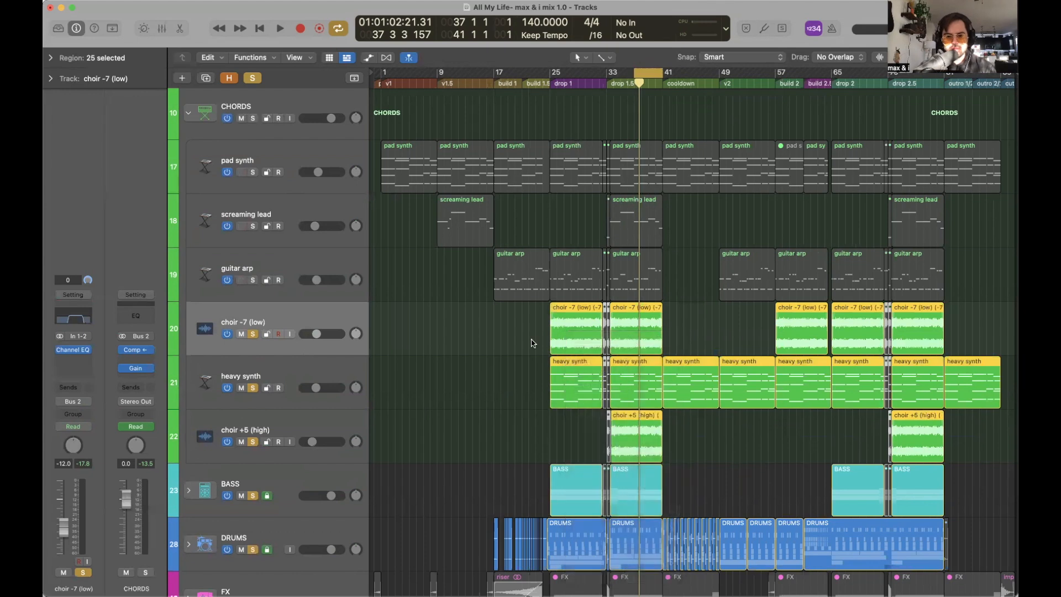
left_click(410, 363)
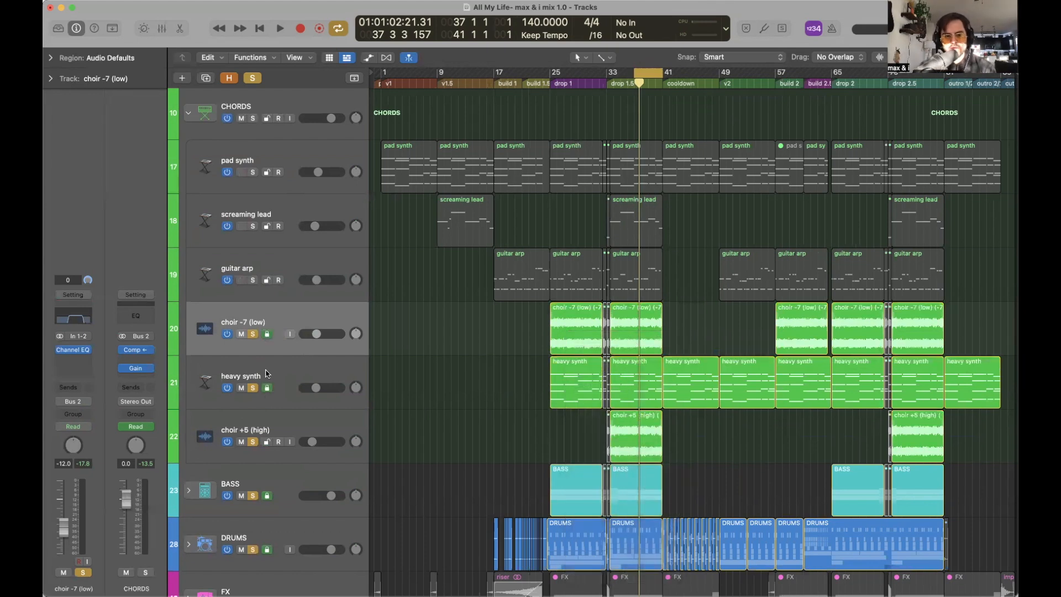
Listen briefly to the soloed chord tracks and add the screaming lead track to the solo.
key("space")
scroll(700, 313, "up", 2)
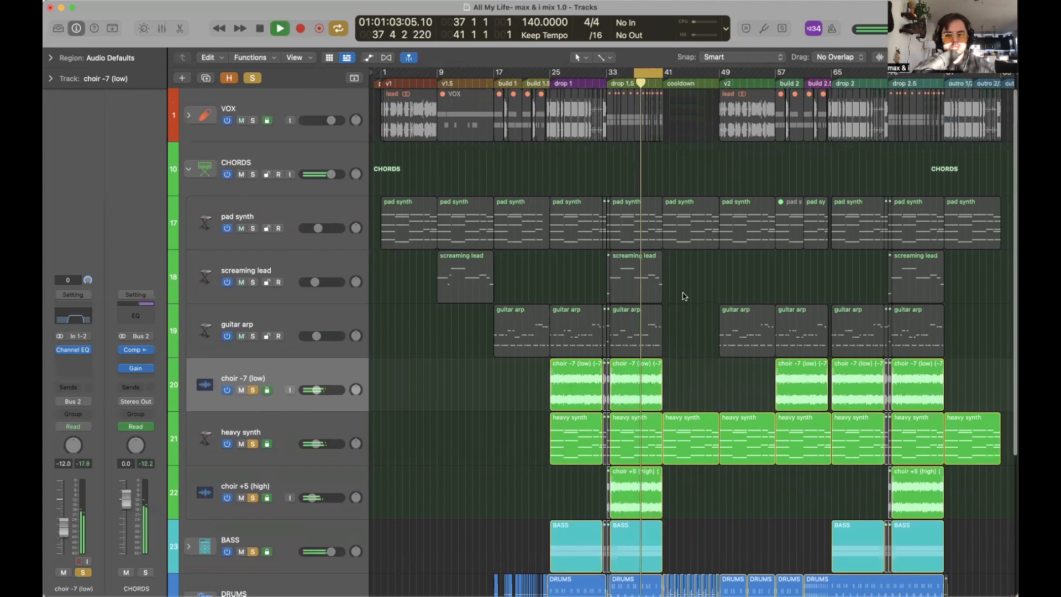
key("space")
left_click(277, 269)
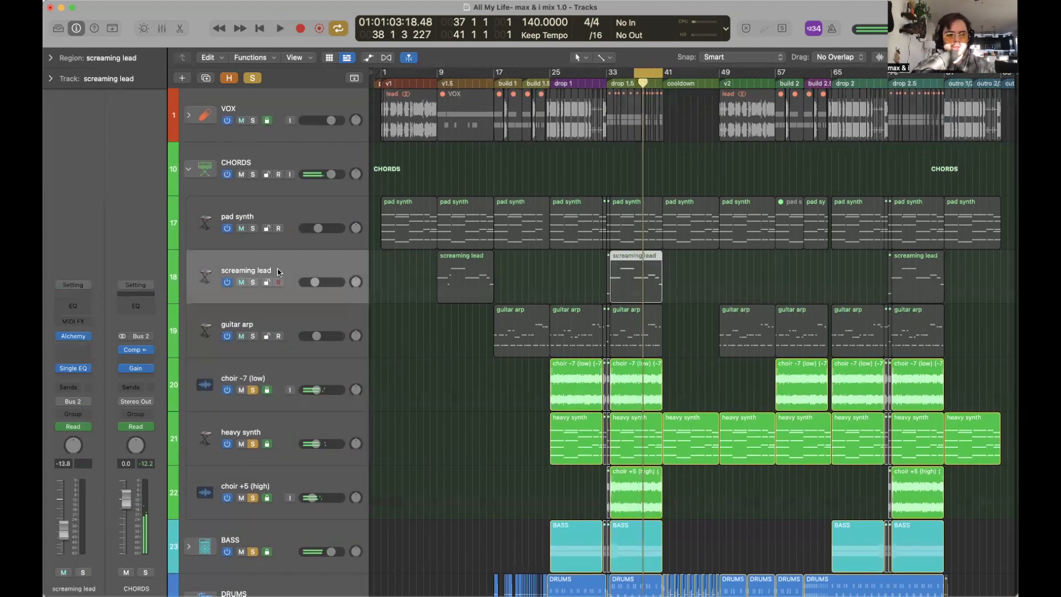
left_click(253, 282)
key("super+Right")
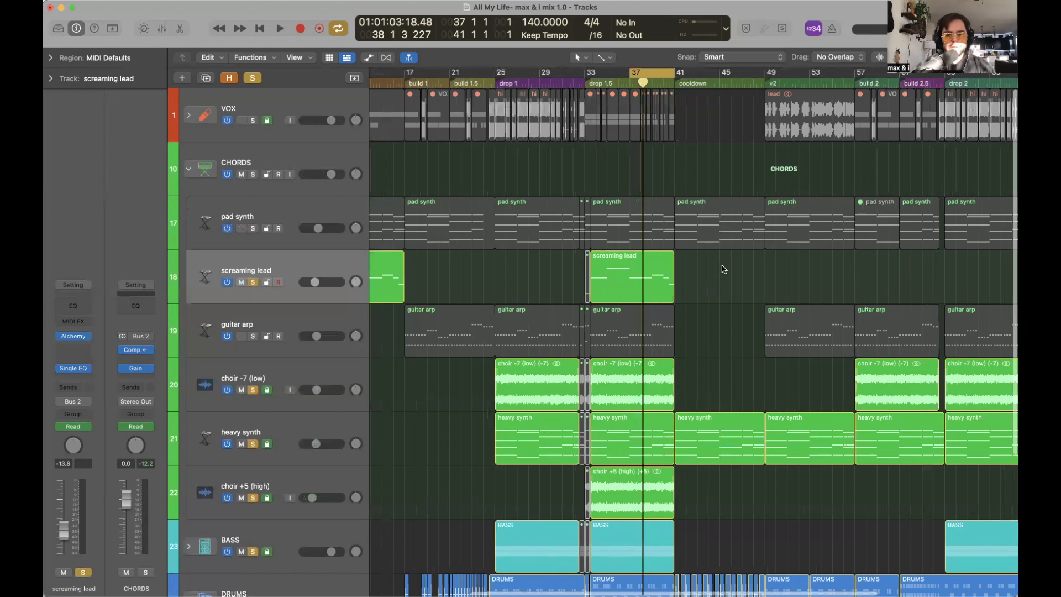
key("super+Left")
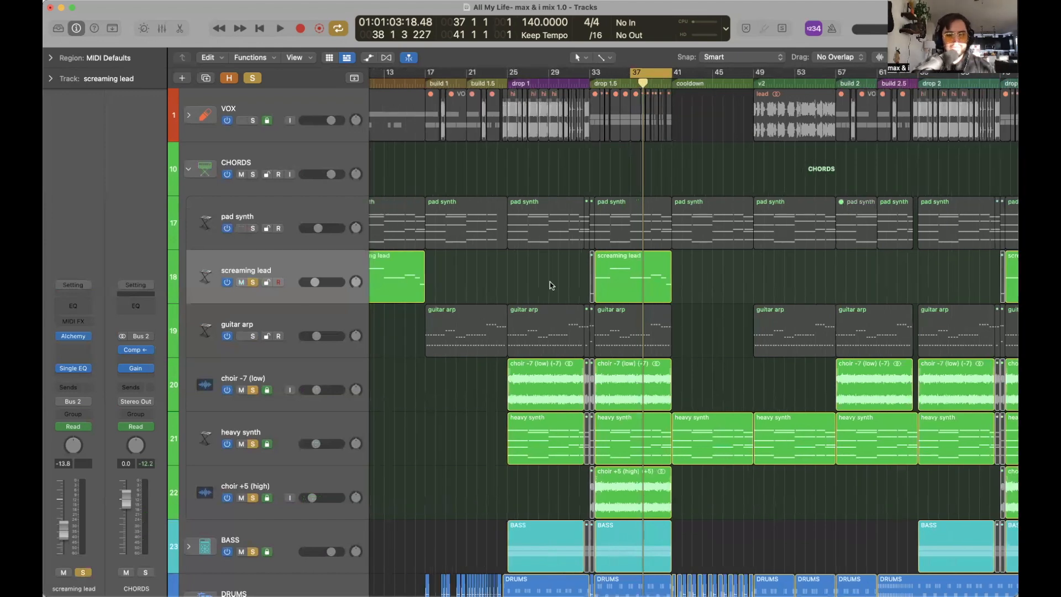
Show the track automation, examine the screaming lead's Frequency curve across the drops, and hide the automation again.
key("a")
scroll(666, 301, "right", 5)
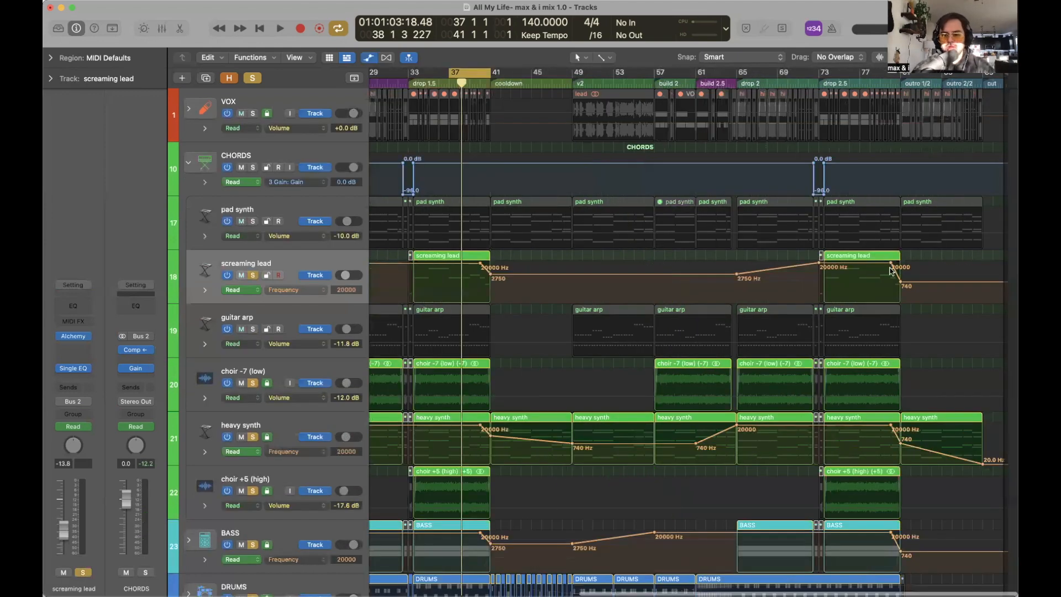
scroll(884, 270, "left", 4)
key("a")
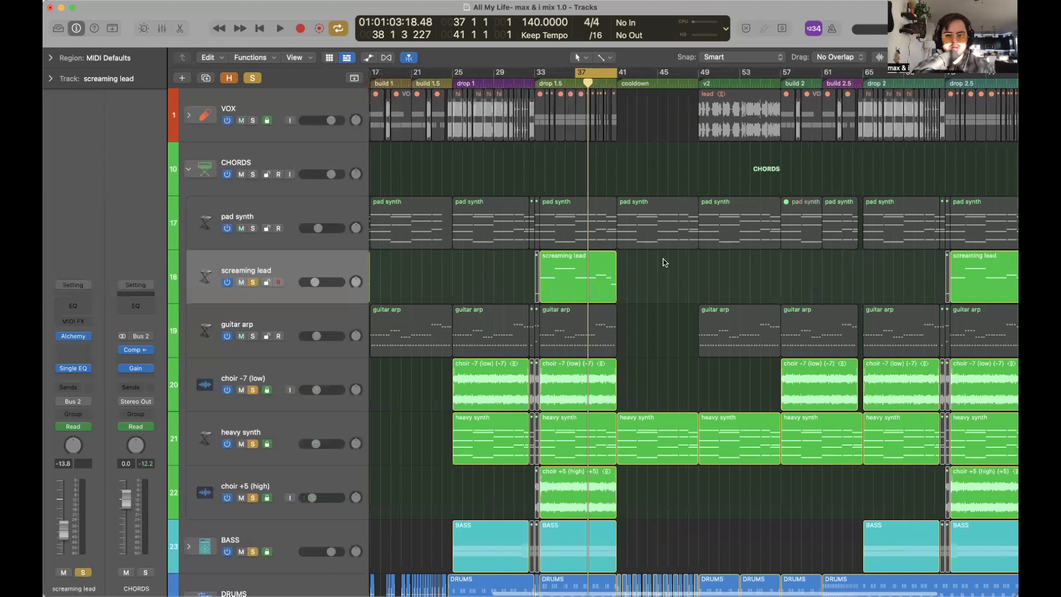
Extend the cycle to bars 33–41 over drop 1.5 and add a Channel EQ to screaming lead, viewing its spectrum during playback.
scroll(665, 262, "left", 2)
left_click_drag(583, 78, 662, 79)
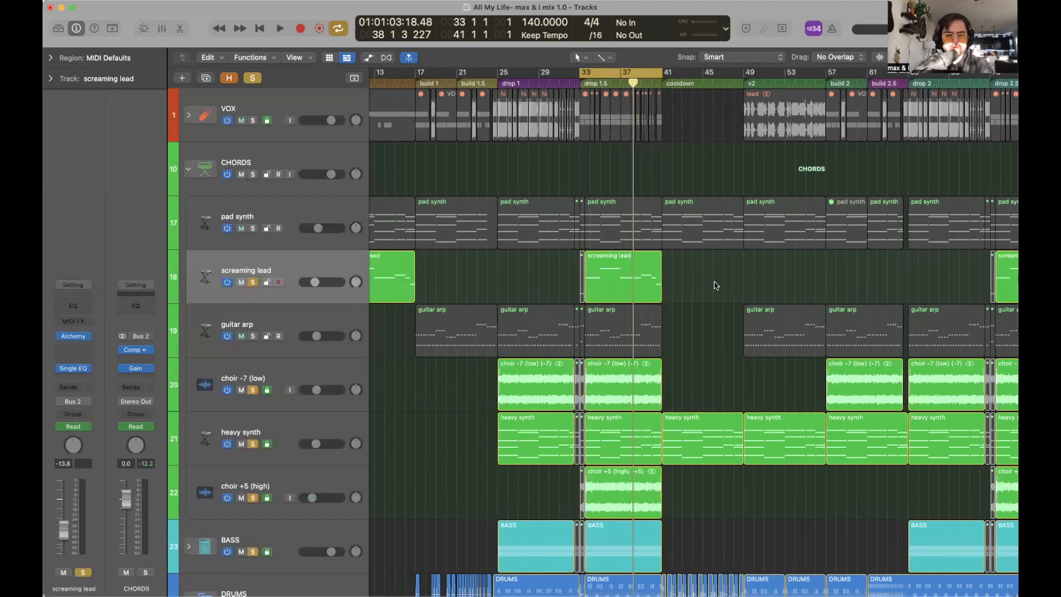
left_click(73, 306)
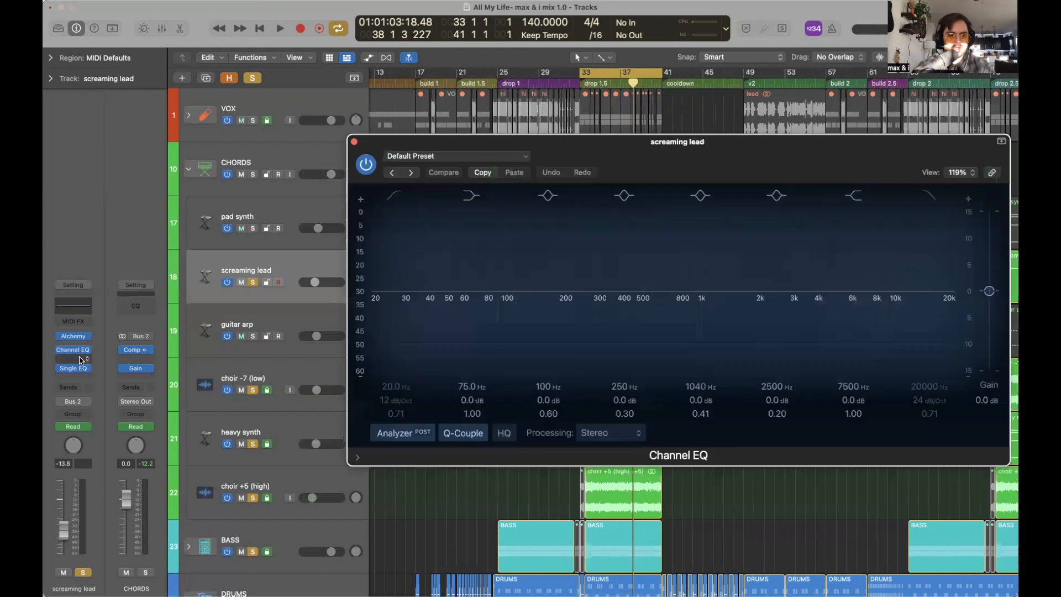
left_click_drag(673, 156, 598, 176)
key("space")
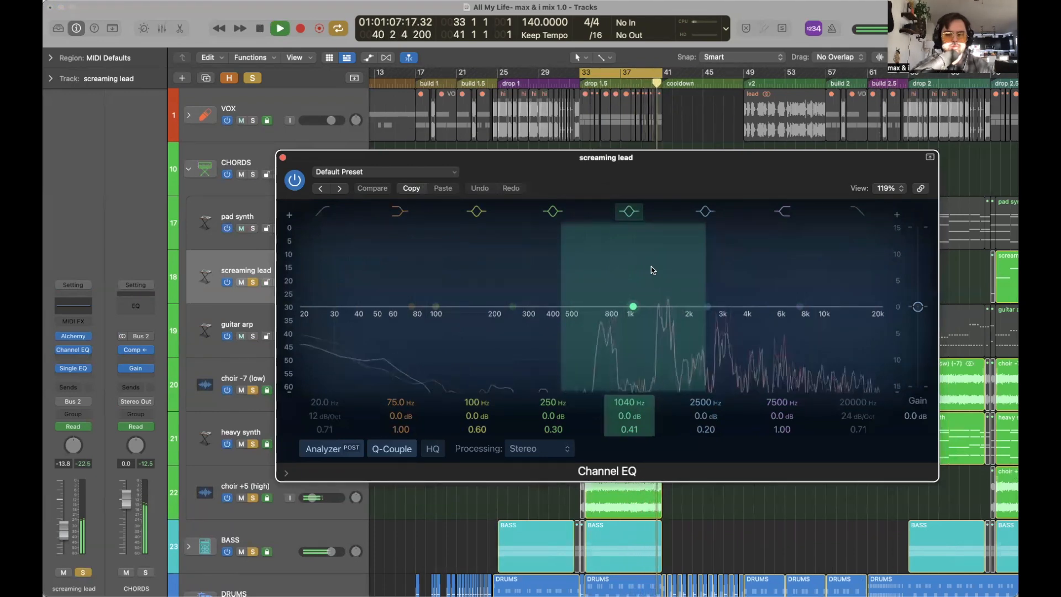
key("space")
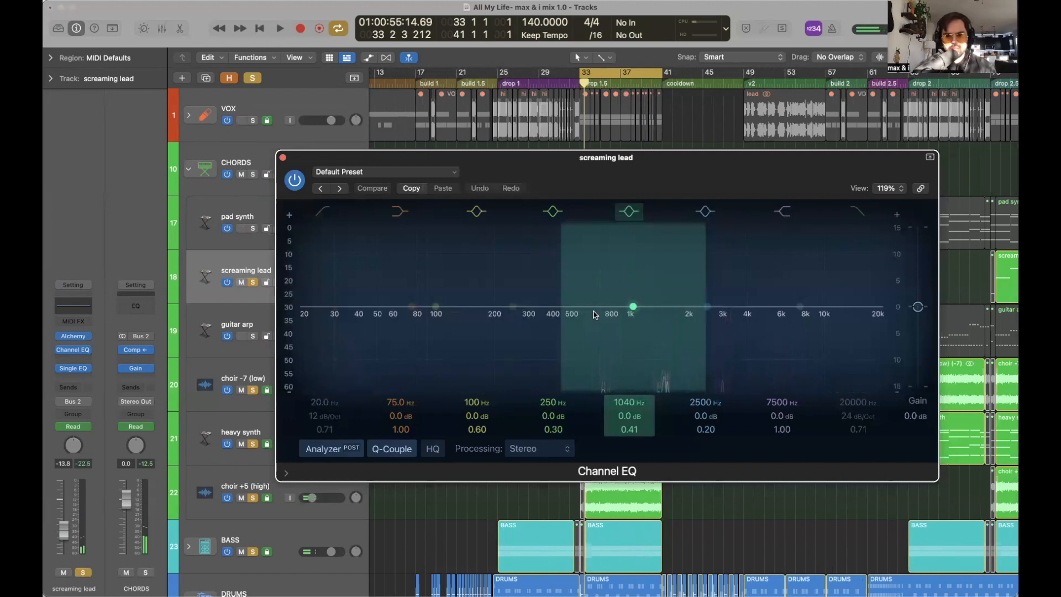
Enable the low cut in screaming lead's Channel EQ at 625 Hz and 48 dB/Oct, checking it during playback.
left_click(323, 211)
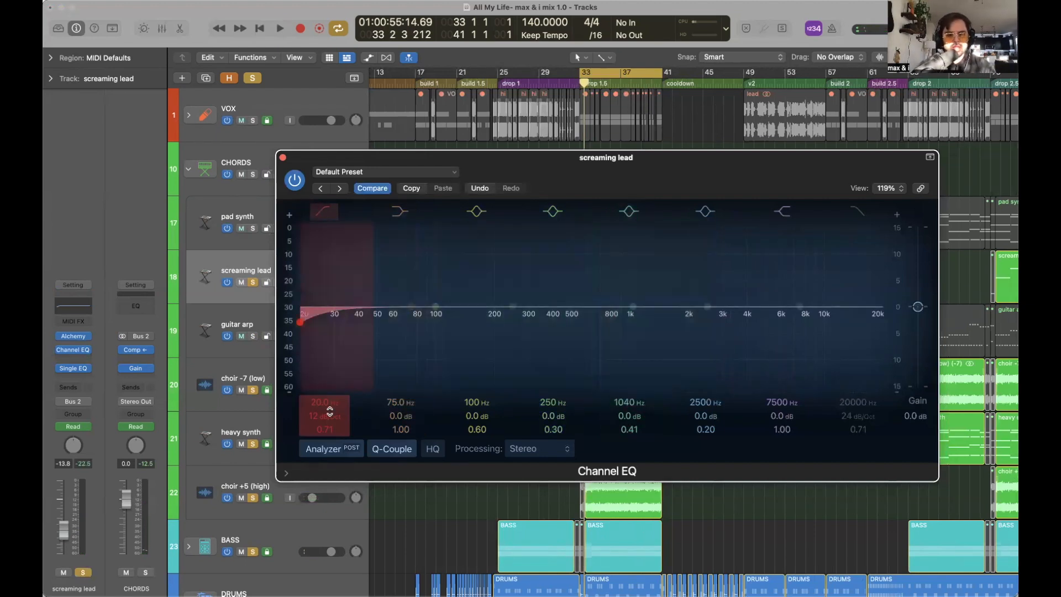
left_click_drag(324, 415, 324, 332)
key("space")
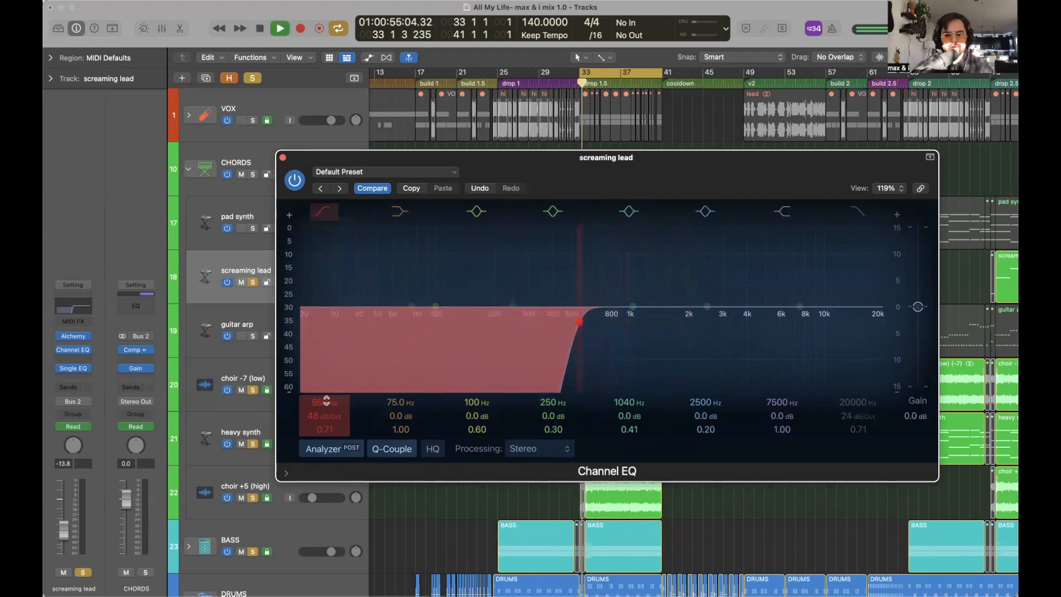
mouse_move(326, 401)
left_mouse_down()
mouse_move(326, 422)
mouse_move(326, 402)
left_mouse_up()
key("space")
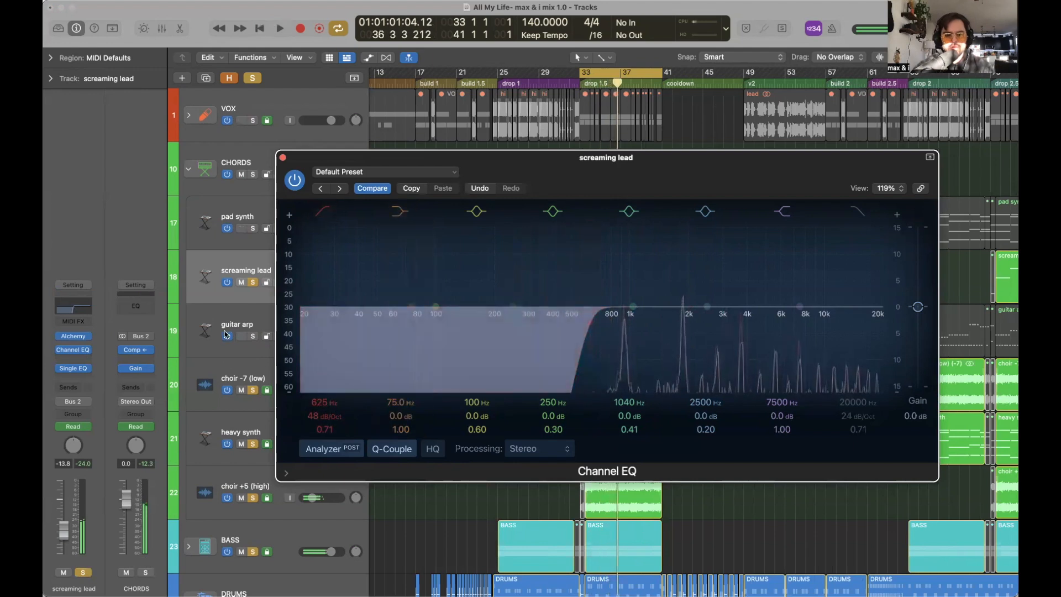
Take the choirs, heavy synth, bass and drums out of solo and listen to the screaming lead alone with its EQ.
left_click_drag(251, 391, 253, 542)
scroll(253, 543, "down", 1)
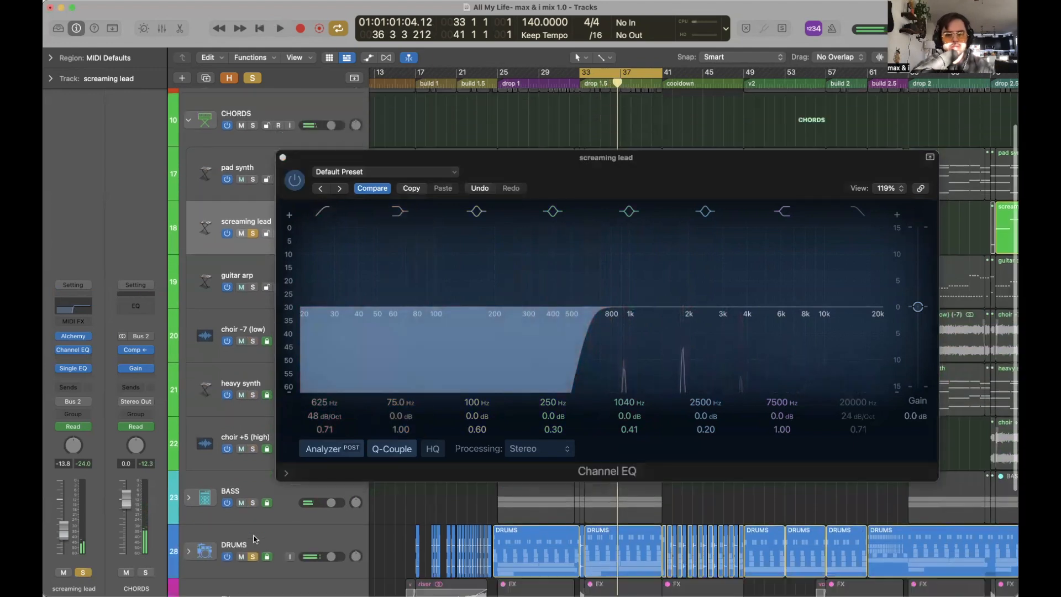
left_click(252, 553)
left_click(251, 553)
scroll(257, 409, "up", 1)
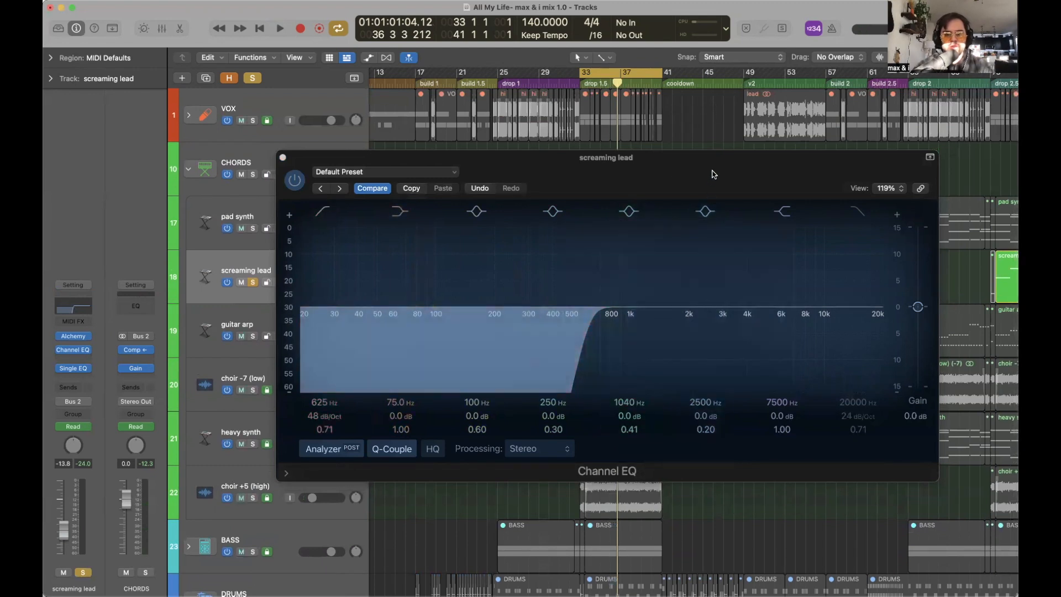
left_click_drag(662, 180, 663, 180)
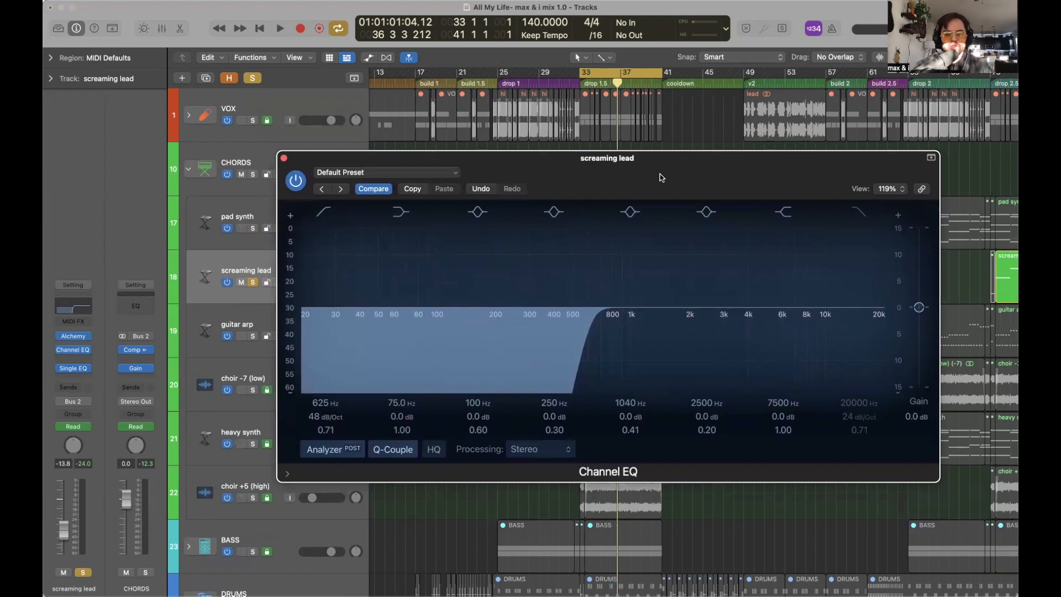
key("space")
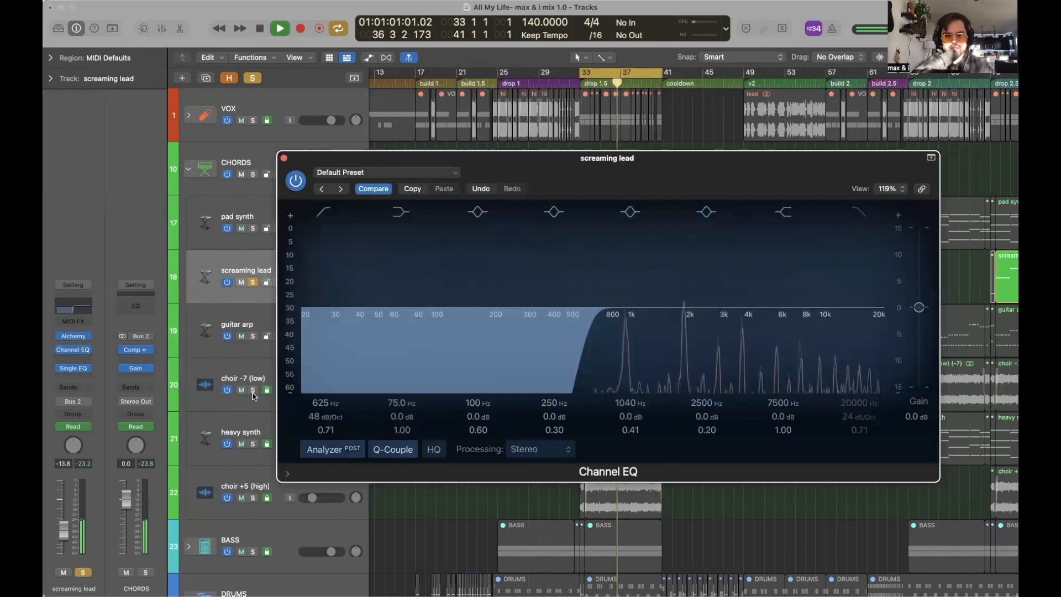
Solo the choirs, heavy synth, bass and drums again, listen to them with the screaming lead, and close its Channel EQ.
scroll(254, 395, "down", 2)
left_click_drag(253, 339, 254, 552)
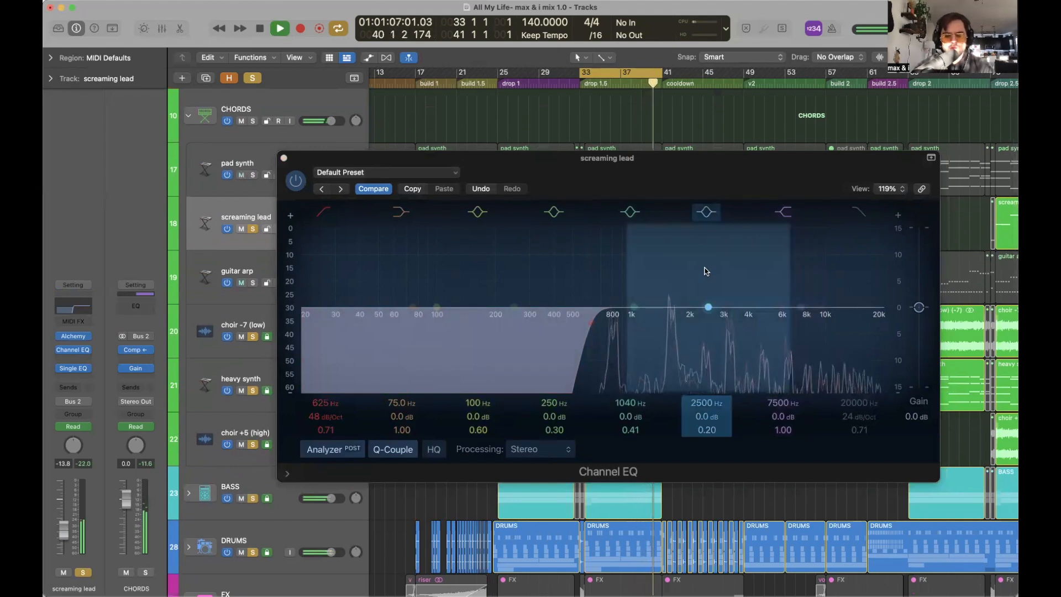
key("space")
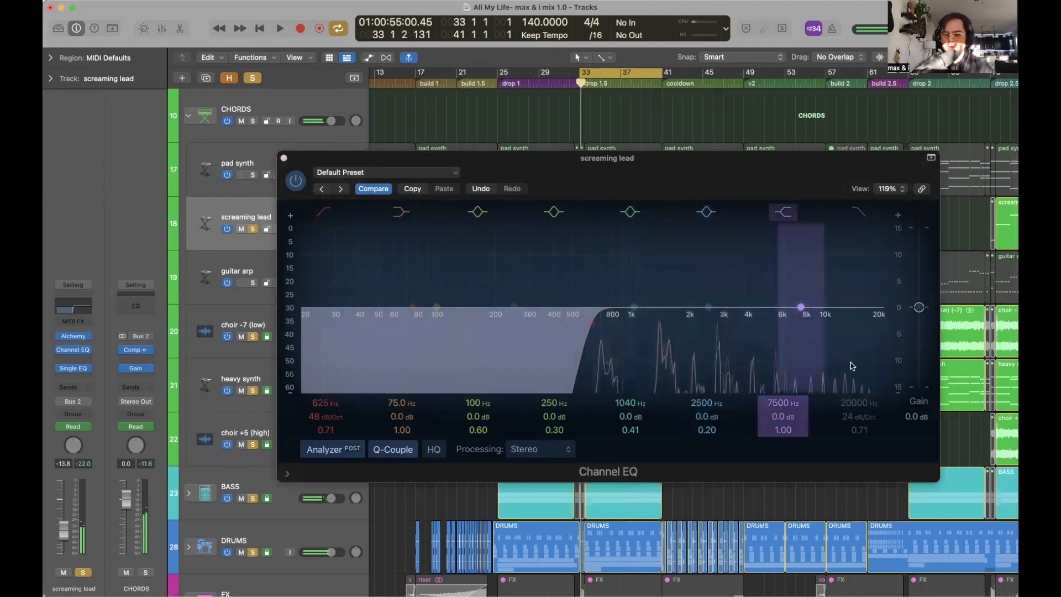
left_click(283, 158)
scroll(693, 296, "up", 3)
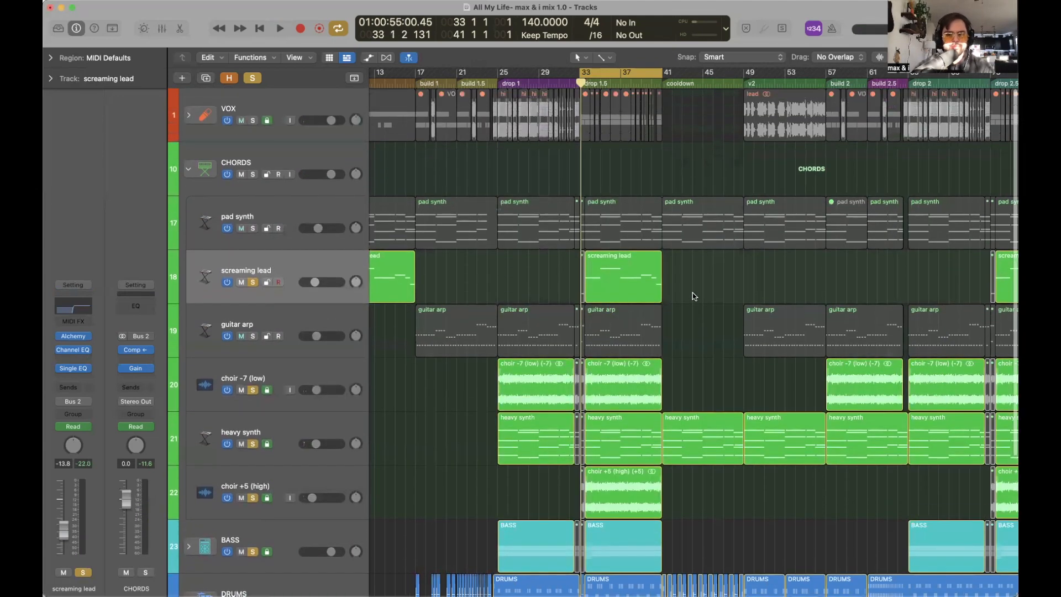
Select guitar arp, add it to the solo, and extend the cycle to bars 25–41 over drop 1 and drop 1.5.
scroll(693, 297, "down", 3)
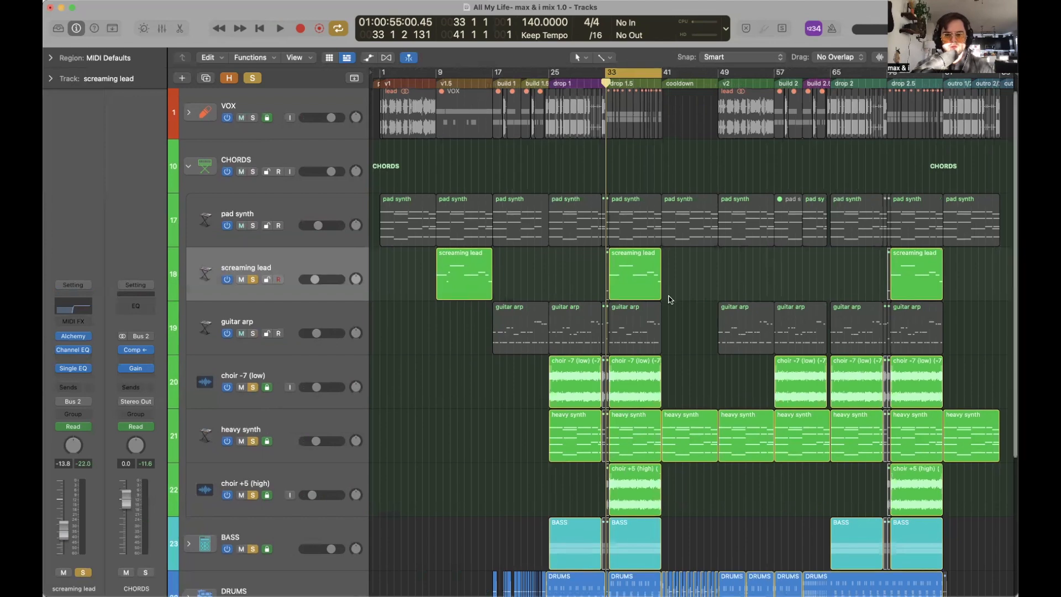
scroll(672, 299, "down", 1)
left_click(252, 336)
left_click(276, 302)
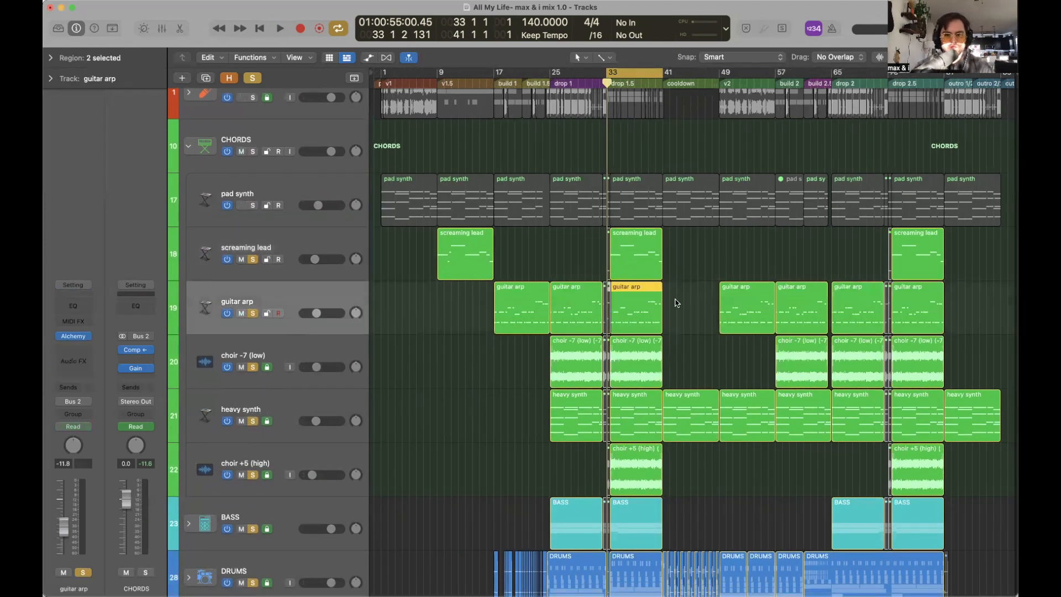
left_click_drag(551, 76, 674, 320)
scroll(674, 321, "down", 2)
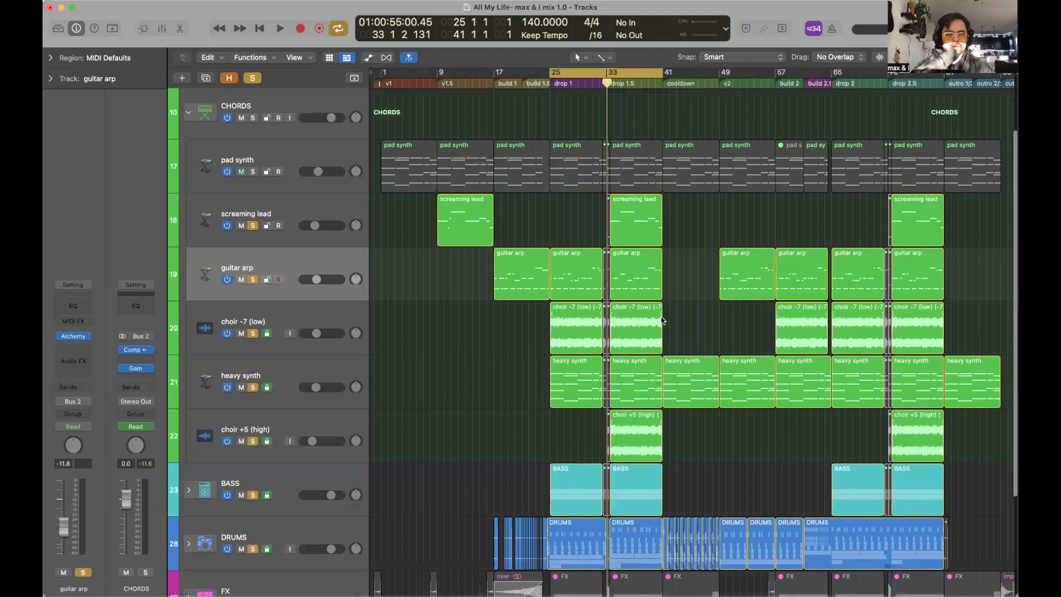
Add a Channel EQ to guitar arp and enable its low cut at 324 Hz and 48 dB/Oct during playback.
left_click(73, 305)
key("space")
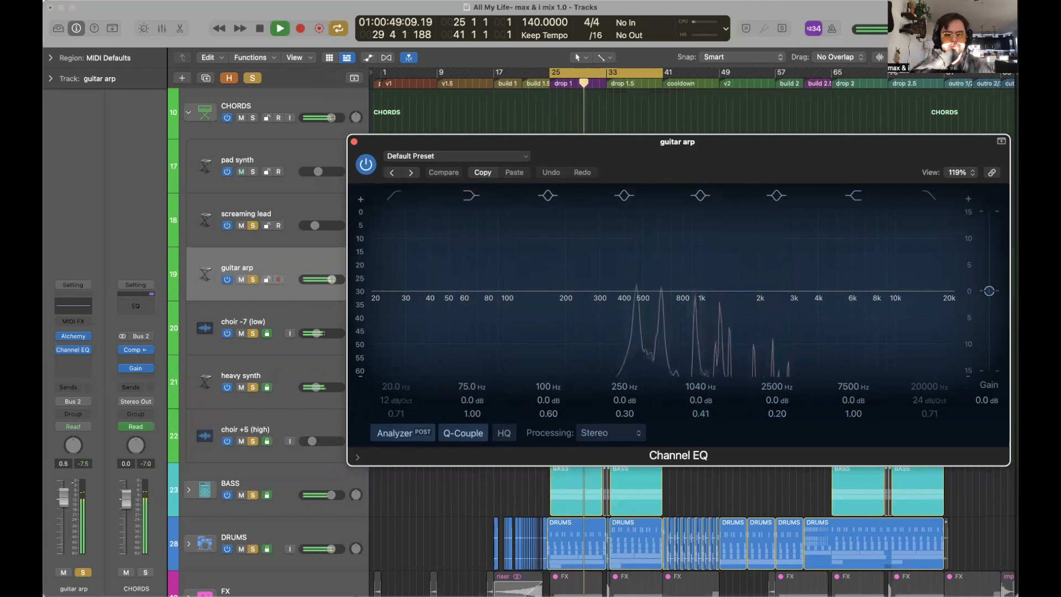
left_click(394, 195)
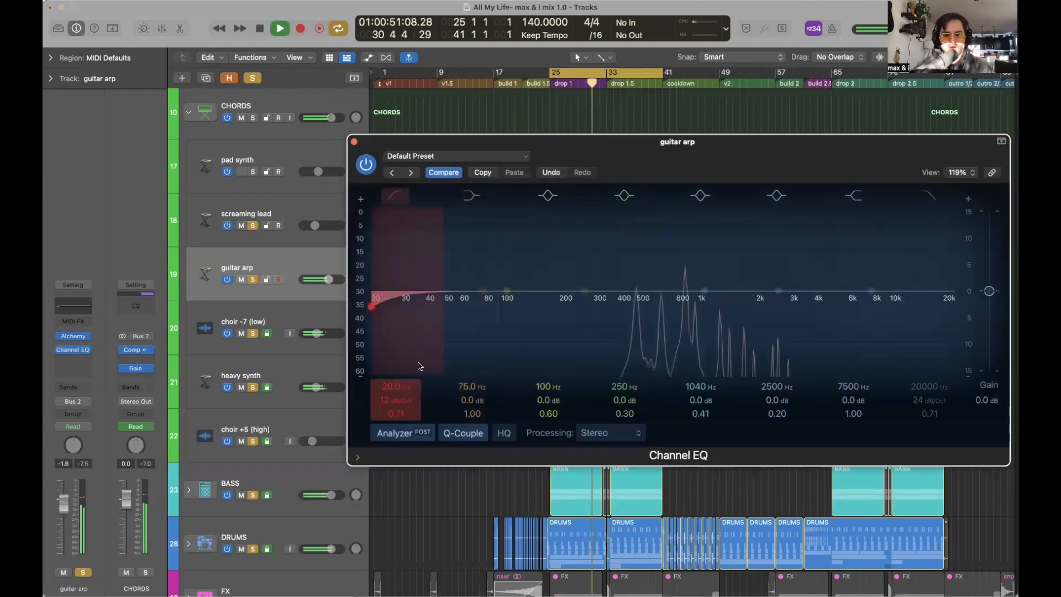
left_click_drag(399, 401, 400, 405)
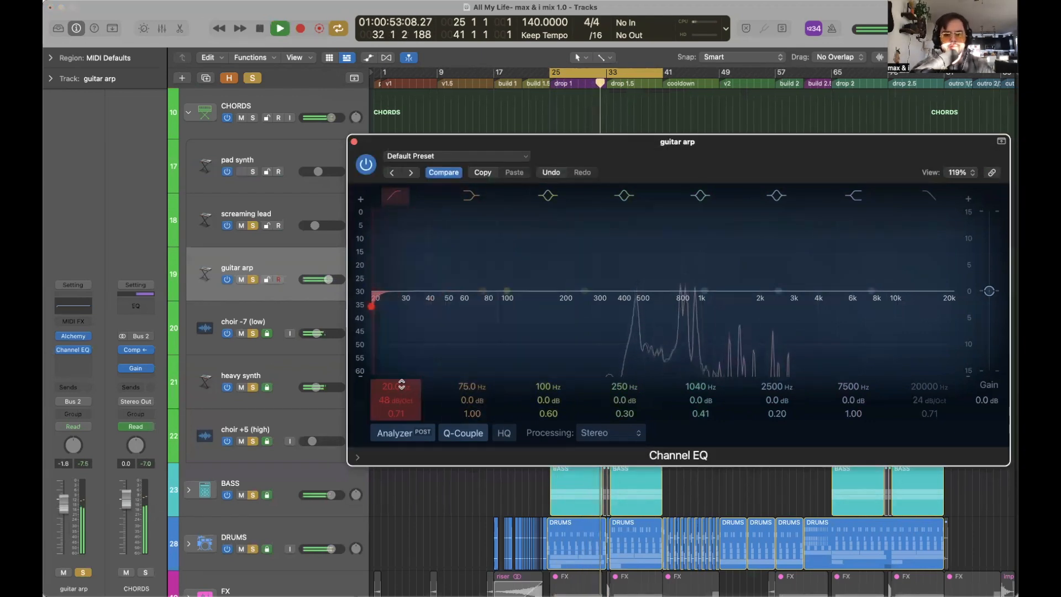
left_click_drag(371, 305, 606, 305)
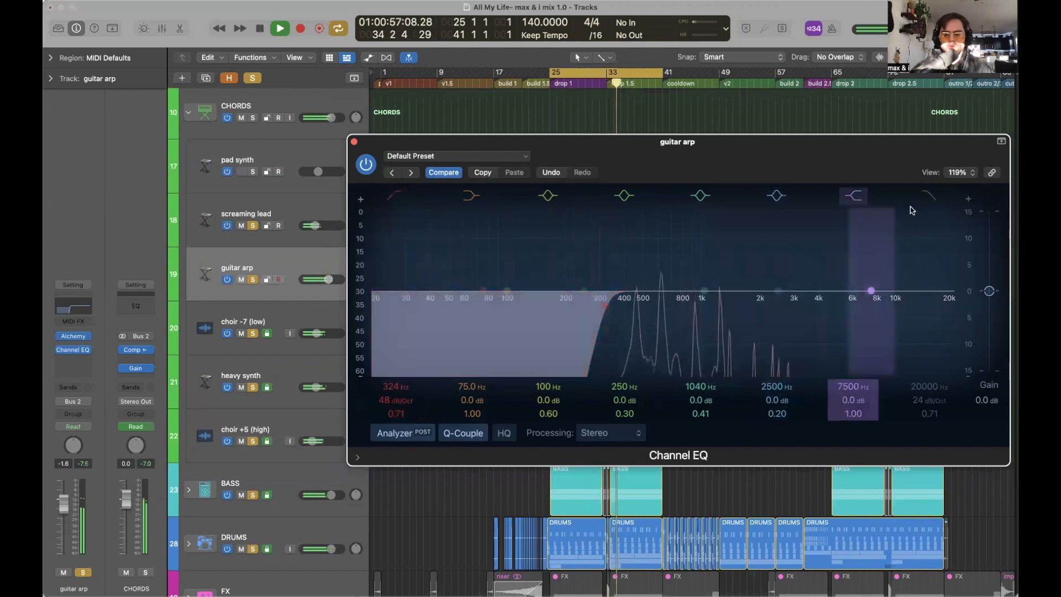
Enable guitar arp's high cut at 3080 Hz and 48 dB/Oct, and boost 660 Hz by 3.4 dB with a Q of 1.70.
left_click_drag(923, 399, 921, 445)
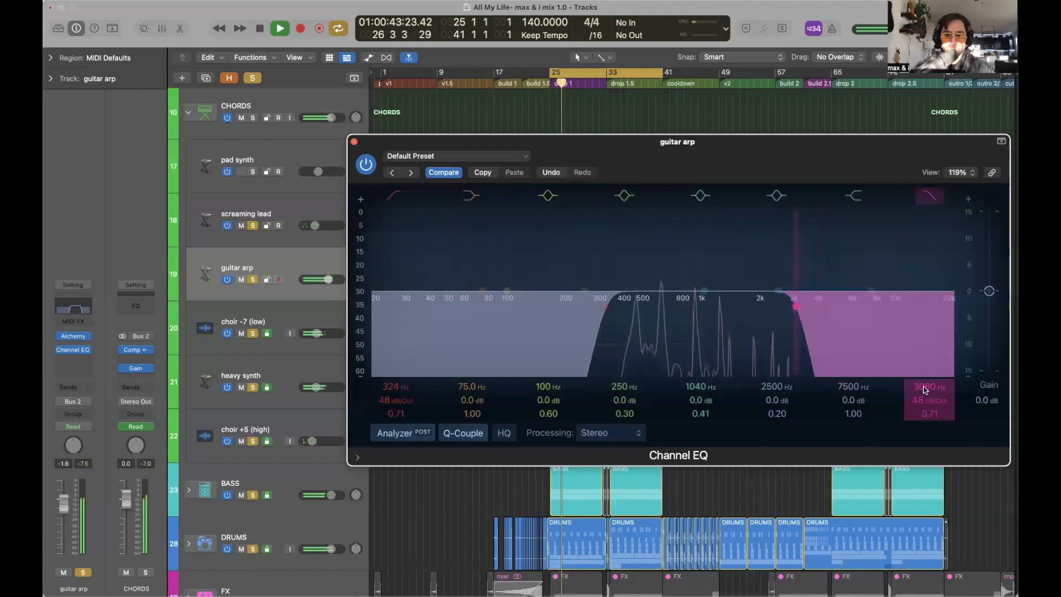
left_click_drag(704, 290, 756, 266)
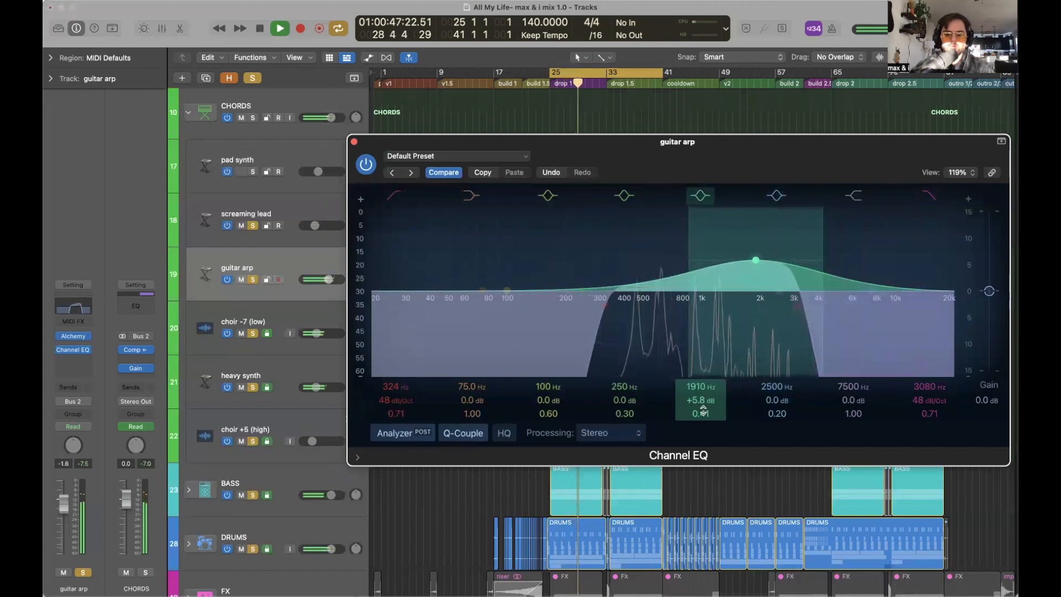
left_click_drag(751, 309, 665, 273)
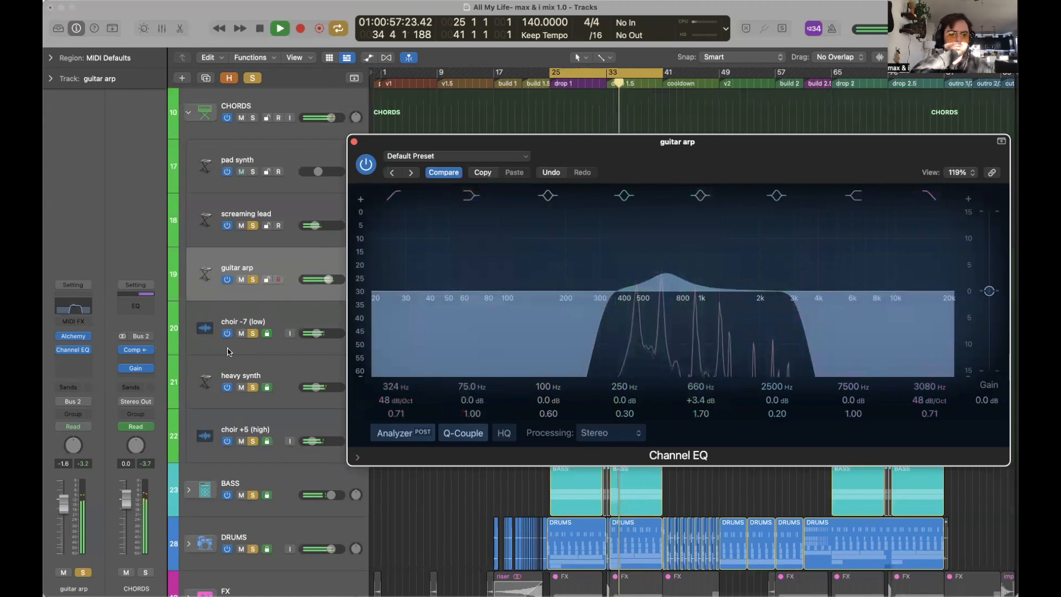
Lower guitar arp's volume to -9.6 dB and set its 660 Hz boost to a Q of 2.60, comparing the band off and on.
left_click_drag(64, 503, 64, 521)
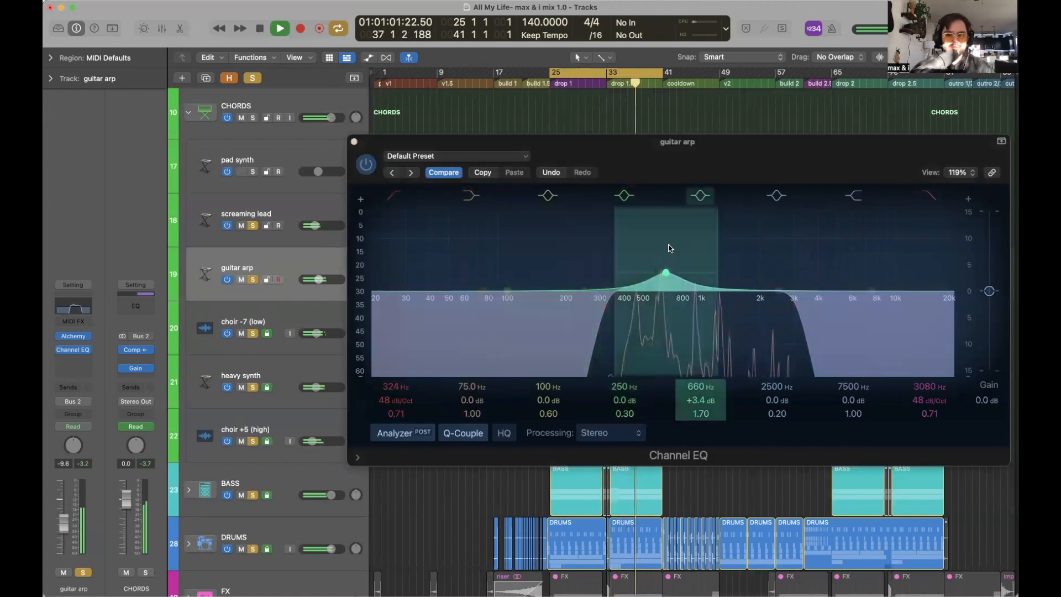
left_click(699, 198)
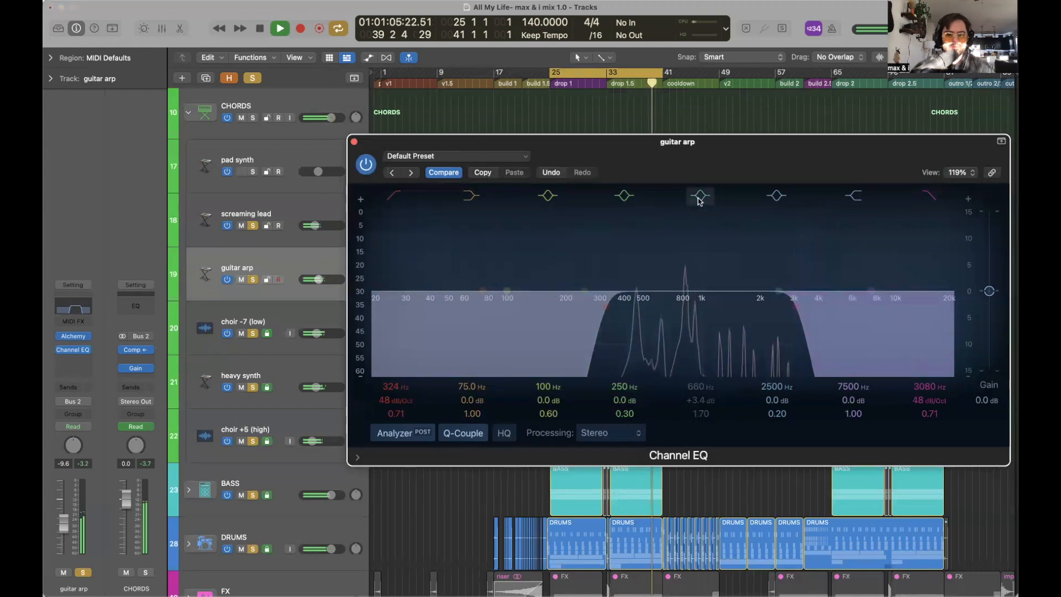
left_click(699, 198)
scroll(665, 289, "up", 3)
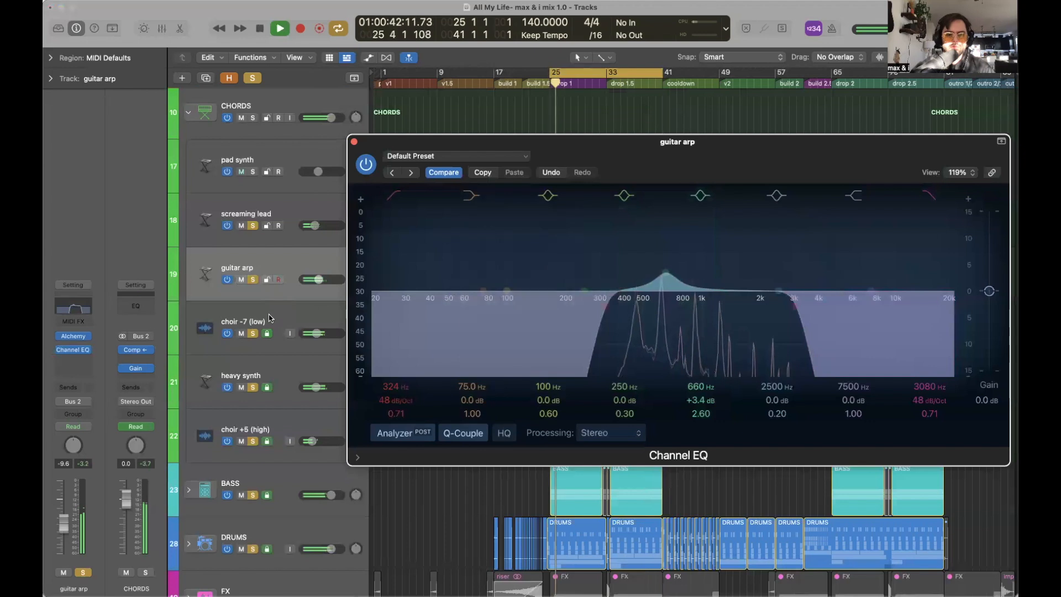
Raise guitar arp's volume to -1.5 dB and compare its 660 Hz boost off and on during playback.
left_click_drag(64, 528, 63, 521)
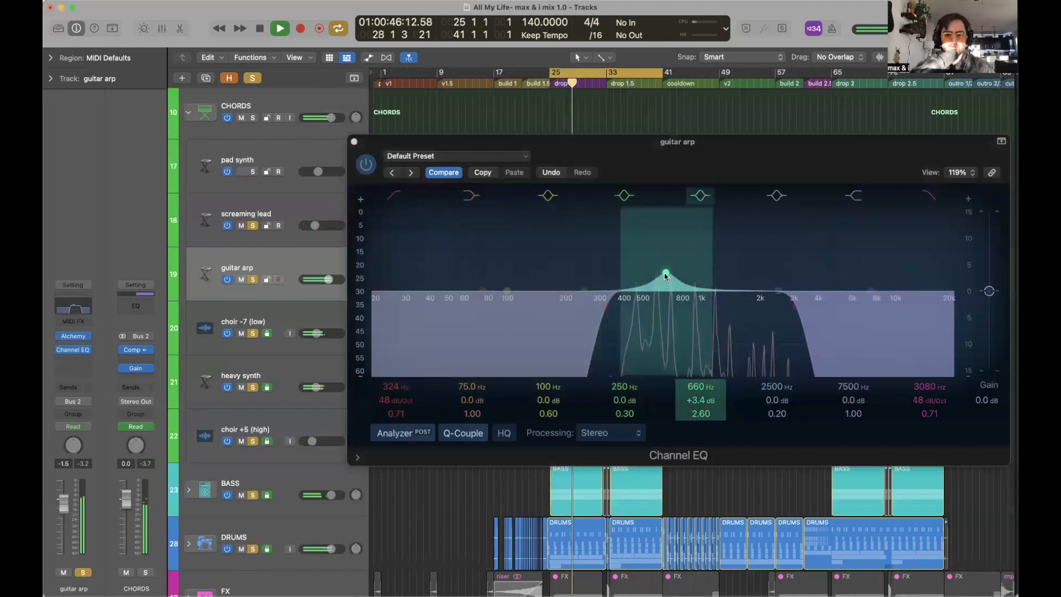
left_click(700, 196)
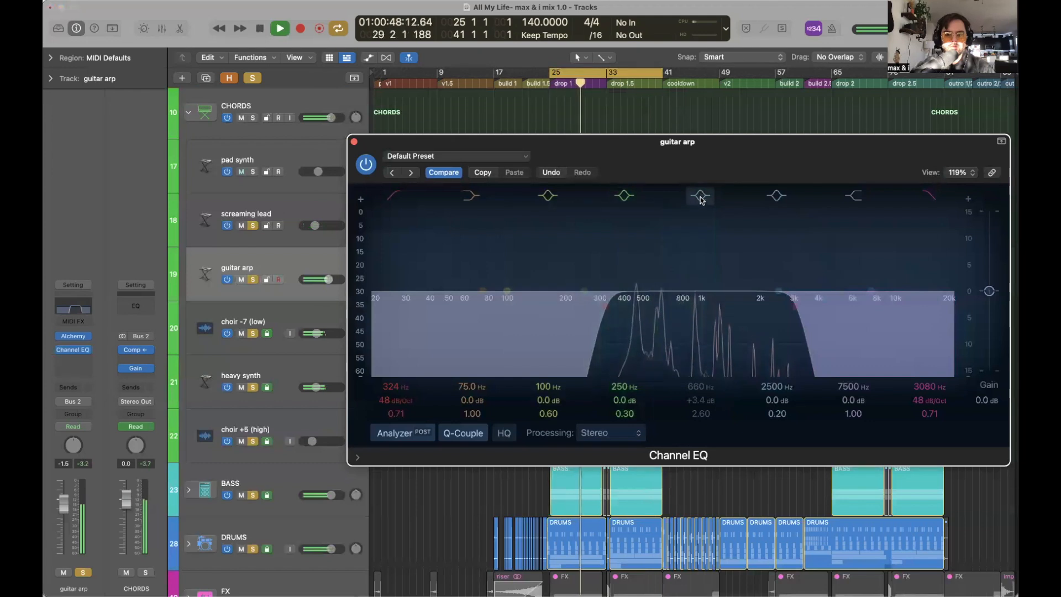
left_click(701, 198)
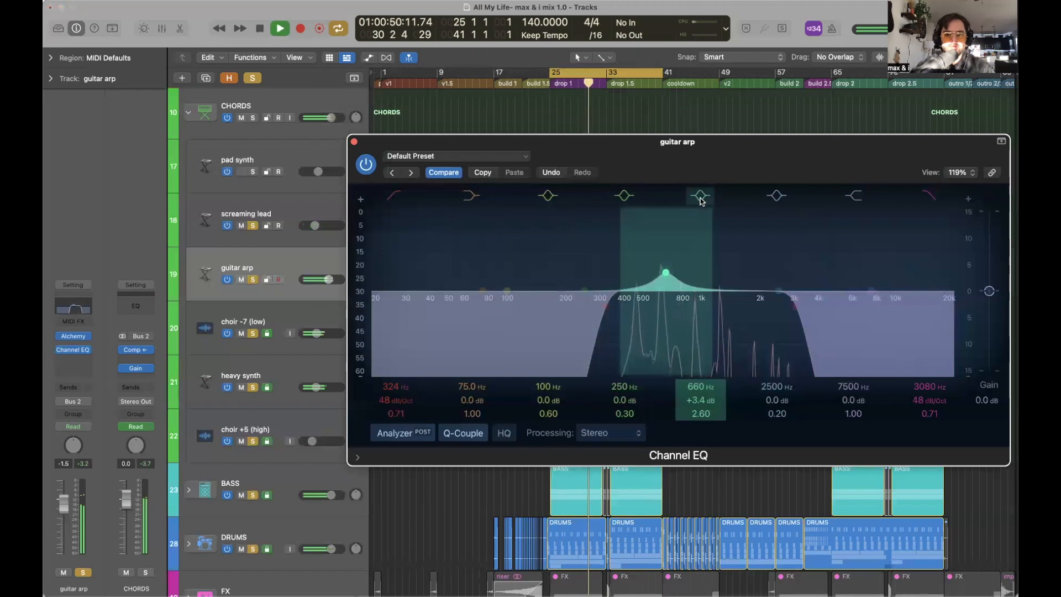
Check the mix spectrum in the Stereo Out Channel EQ during playback and lower guitar arp's volume to -8.4 dB.
left_click(267, 109)
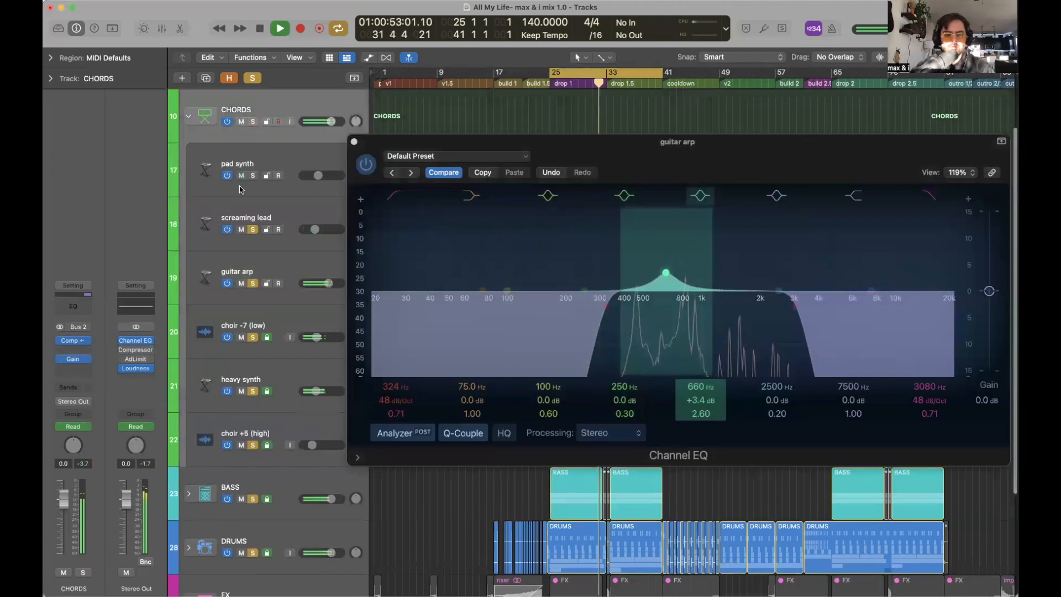
left_click(135, 341)
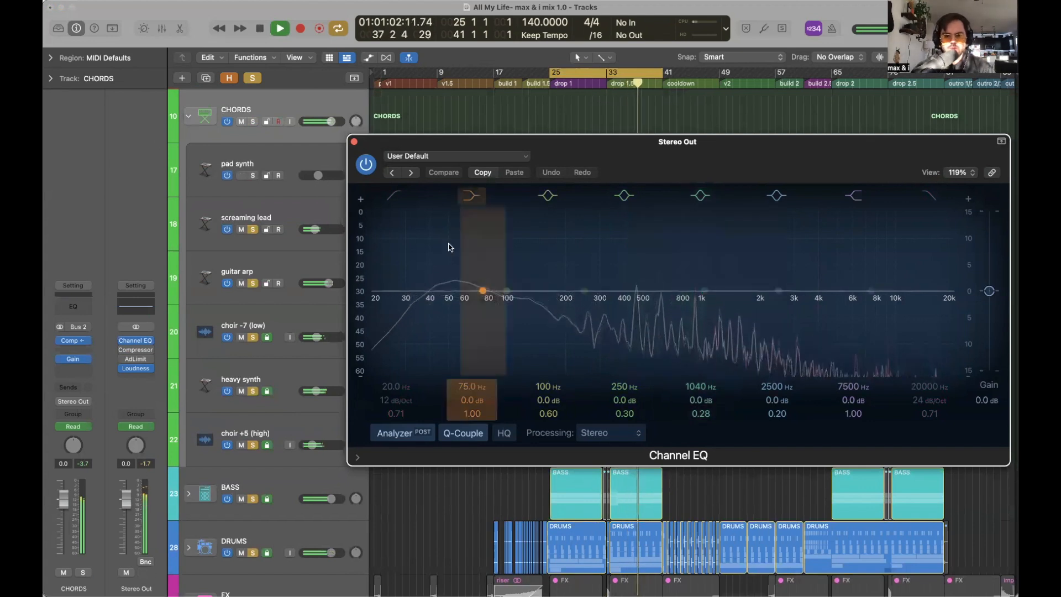
left_click(283, 263)
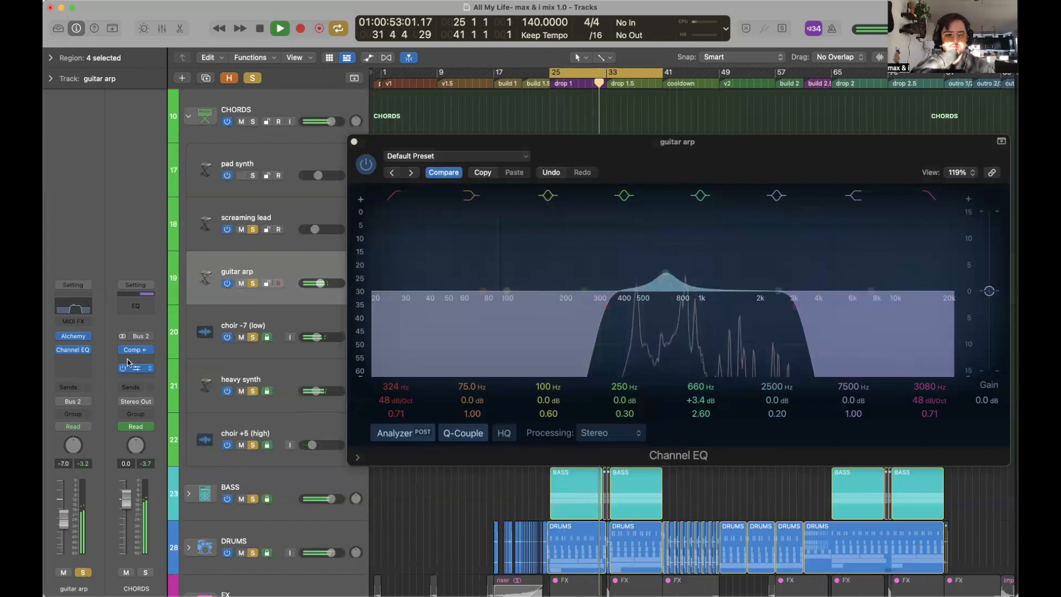
left_click(148, 360)
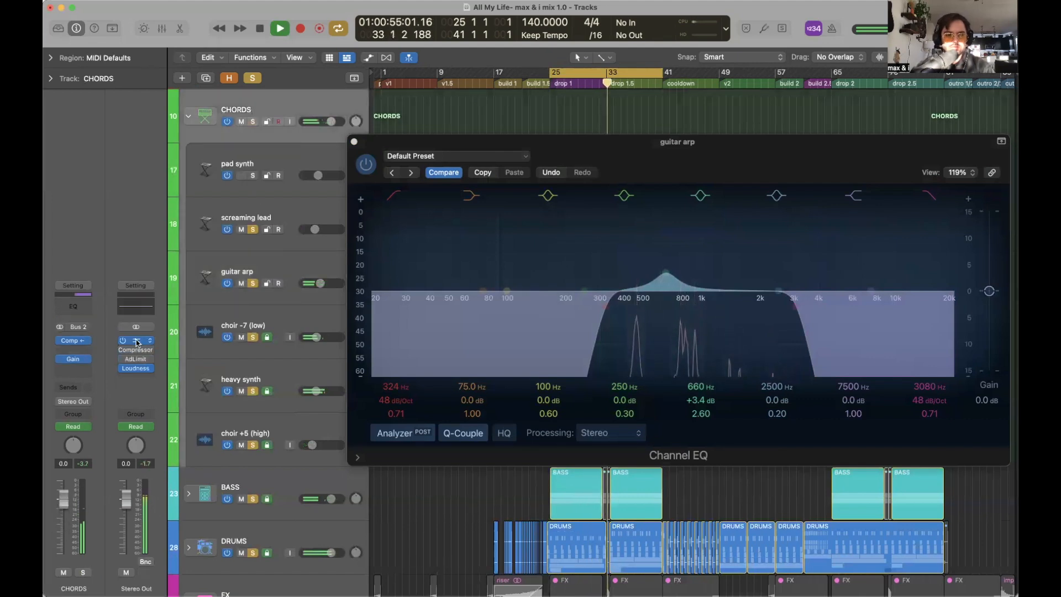
left_click(135, 341)
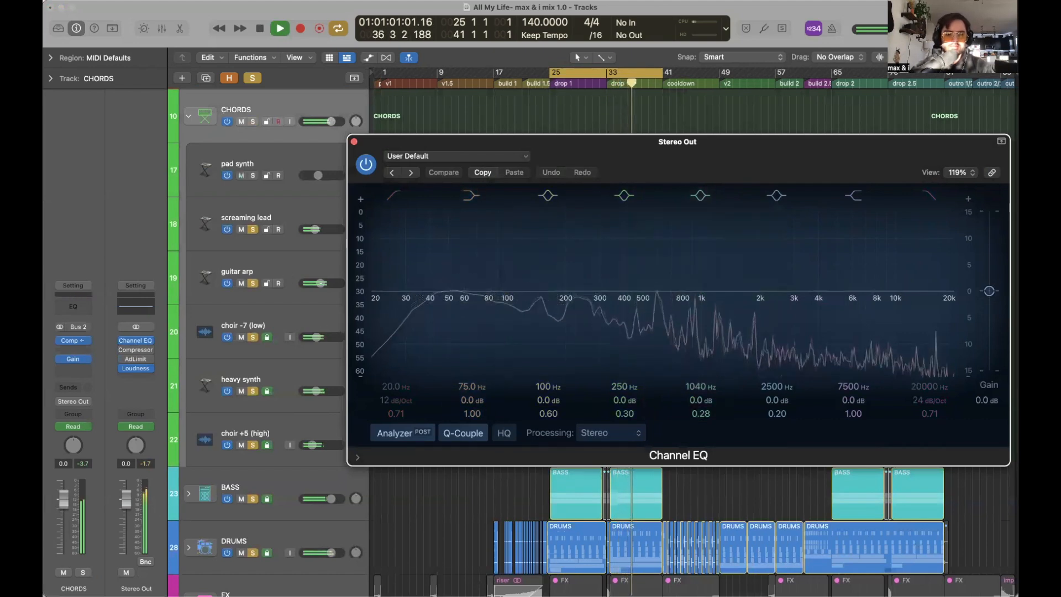
left_click_drag(321, 283, 317, 283)
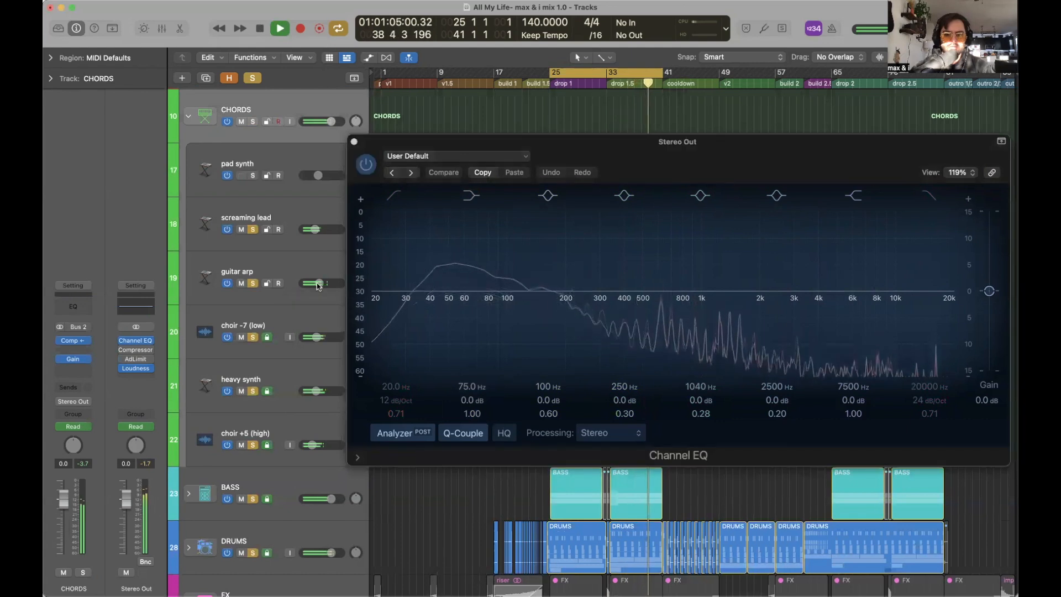
Close the Stereo Out EQ, compare guitar arp's 660 Hz boost off and on, and stop playback, closing its EQ too.
left_click(354, 141)
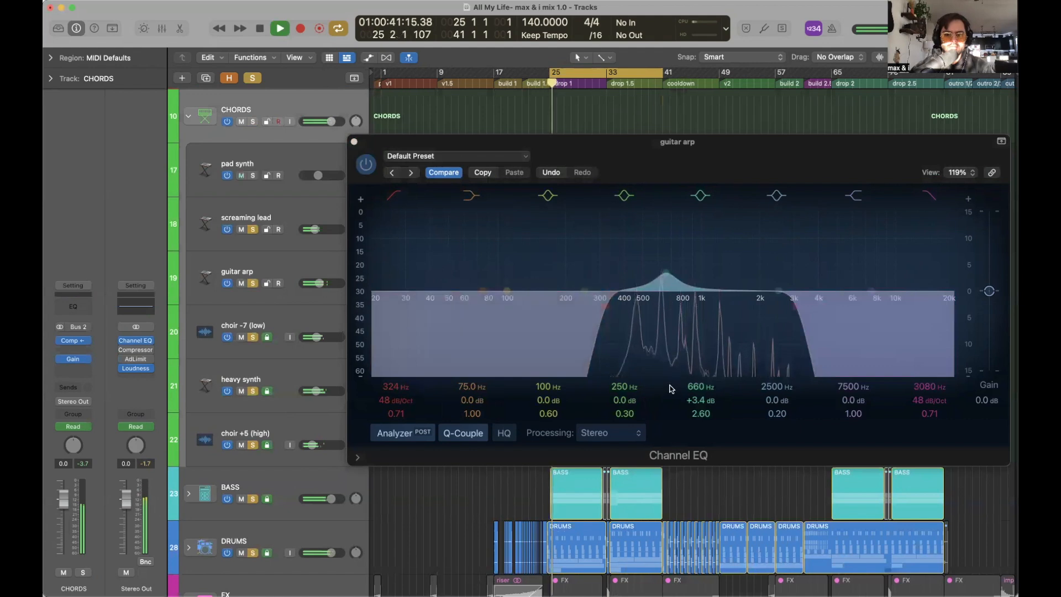
left_click(699, 195)
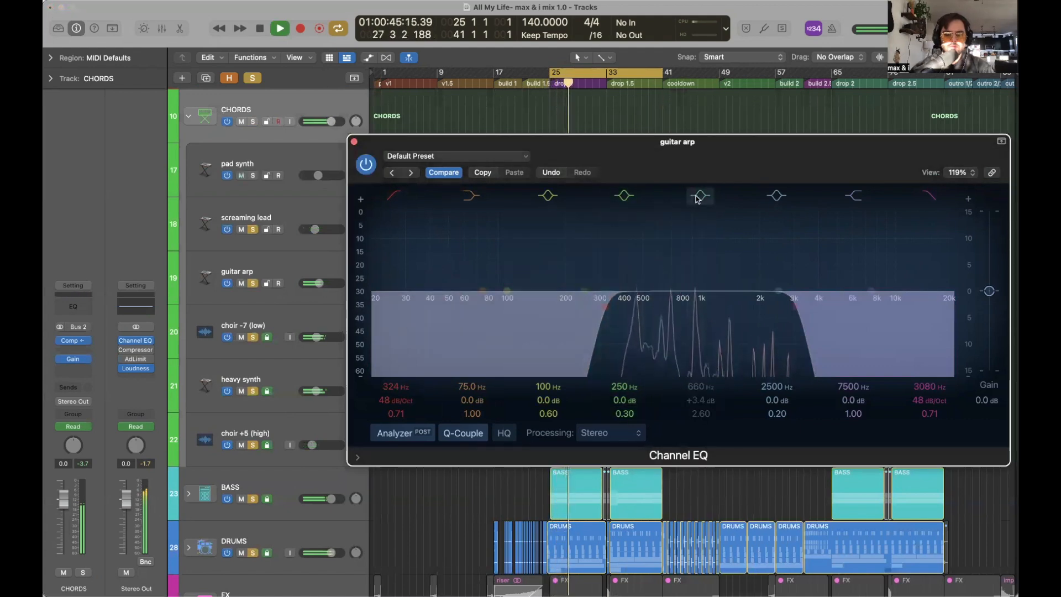
left_click(698, 197)
key("space")
left_click(355, 143)
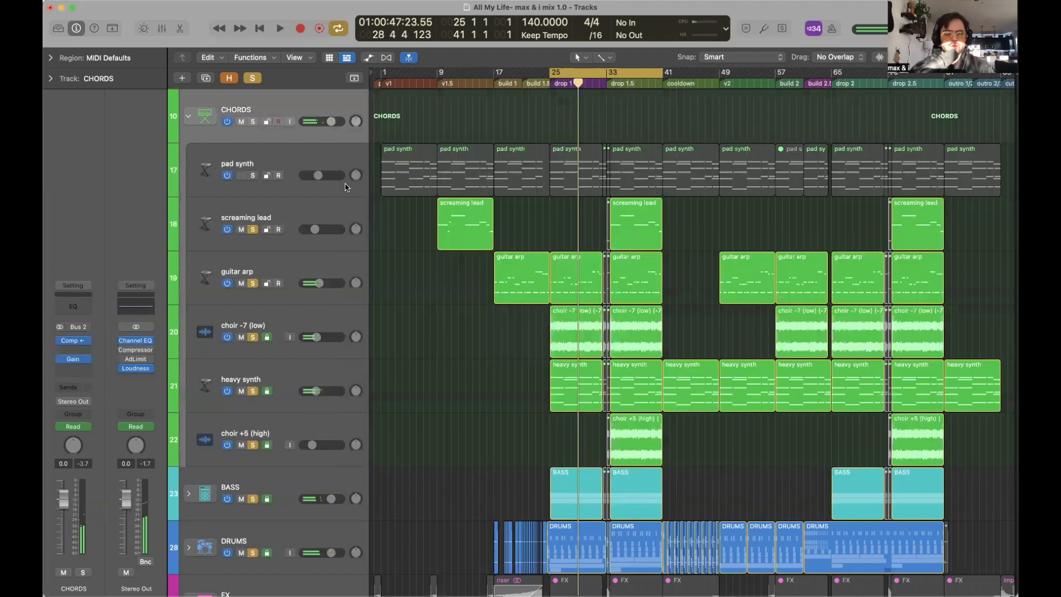
Reopen guitar arp's Channel EQ, start playback and switch off its 660 Hz boost.
left_click(294, 269)
left_click(467, 286)
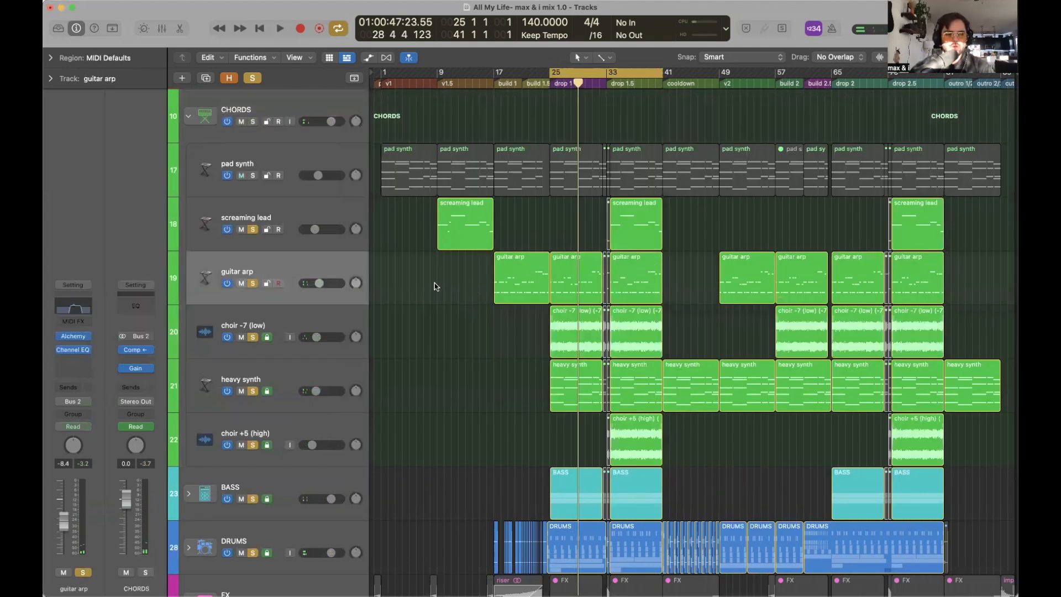
left_click(74, 350)
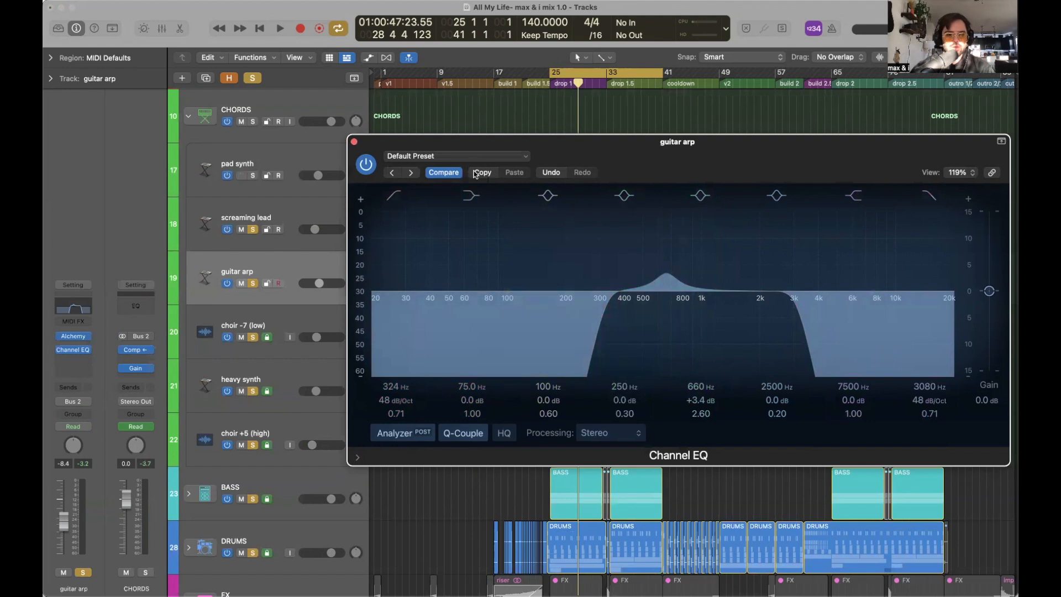
key("space")
left_click(700, 196)
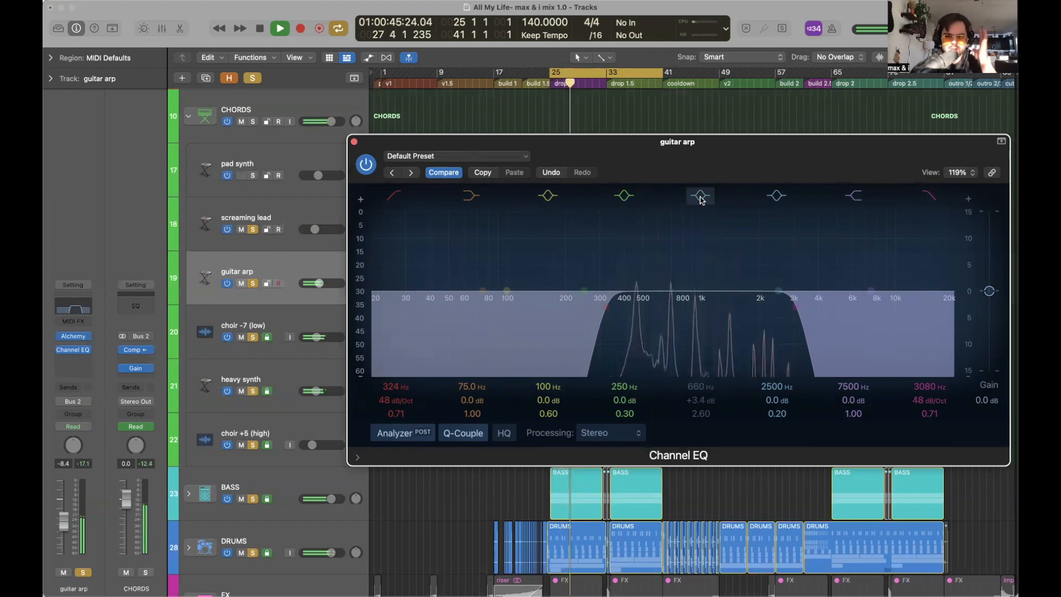
Switch guitar arp's 660 Hz boost back on, replay the drop to hear it, close the Channel EQ and stop playback.
left_click(700, 196)
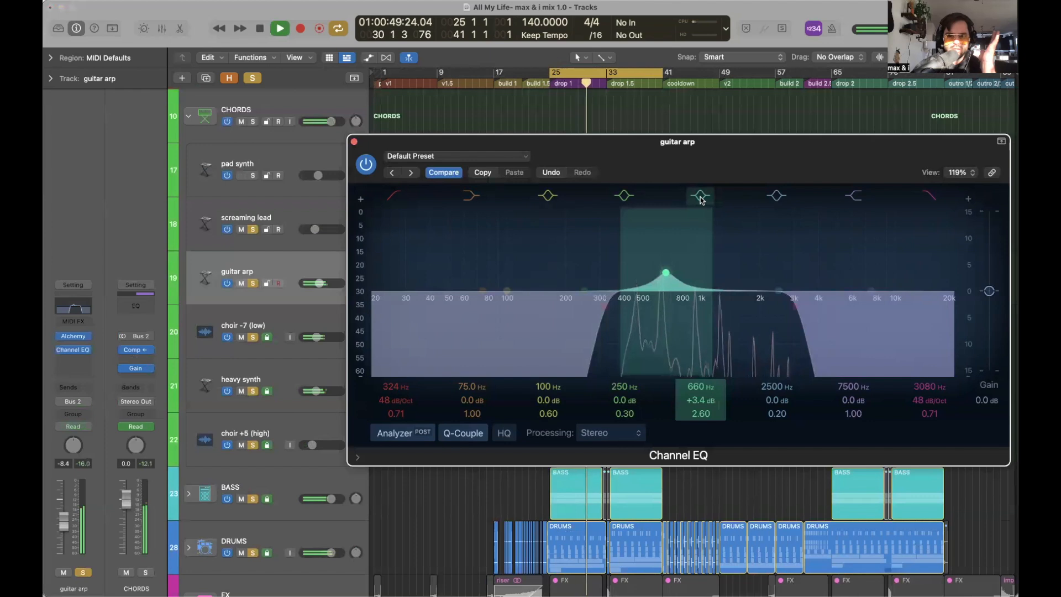
key("space")
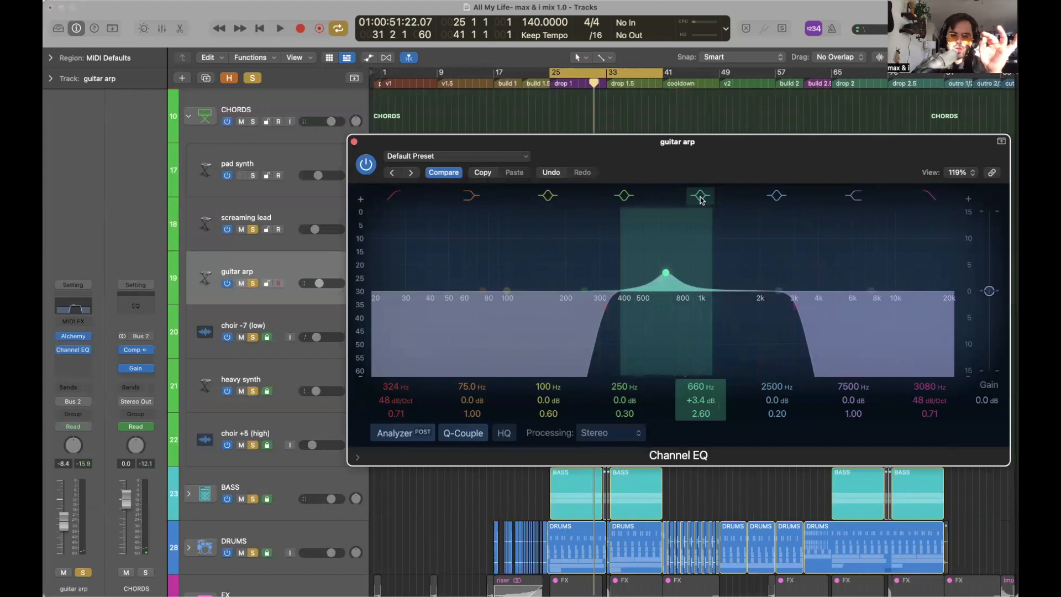
key("space")
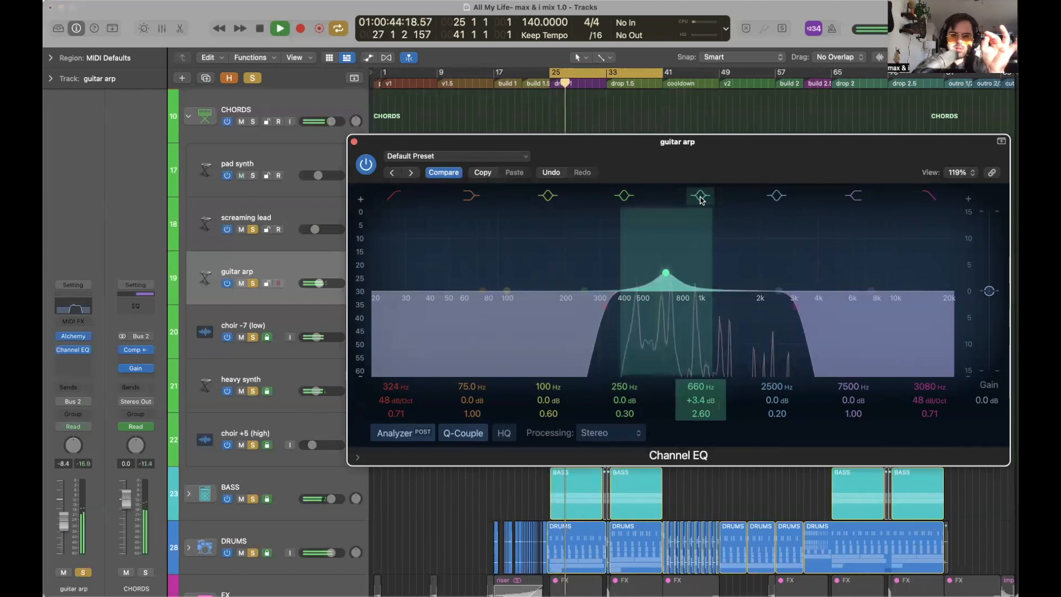
left_click(354, 142)
key("space")
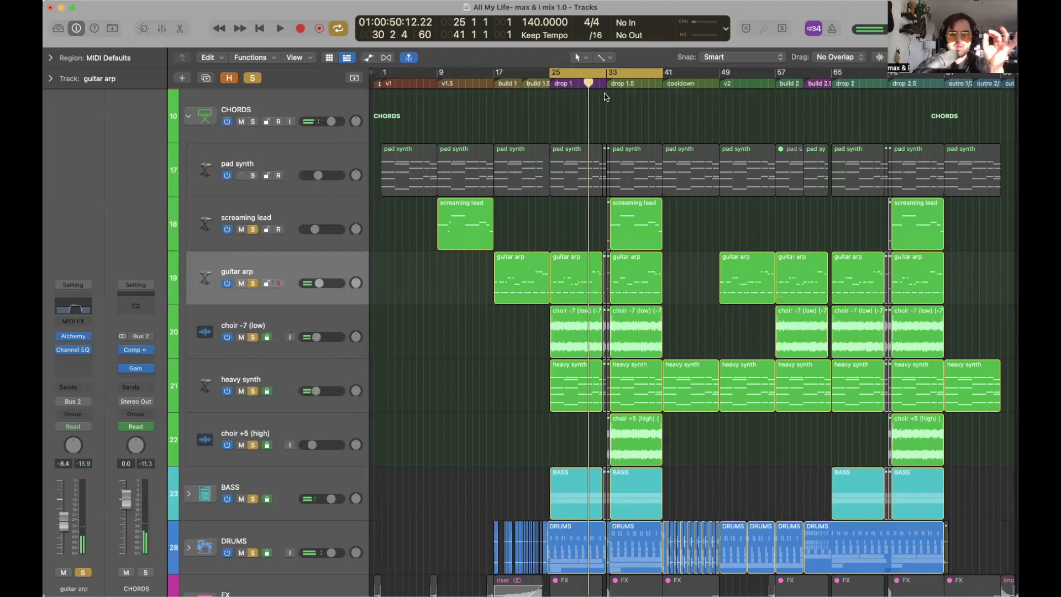
Insert a stereo Compressor after the Channel EQ on guitar arp and load the ZERO OUT preset.
left_click(82, 362)
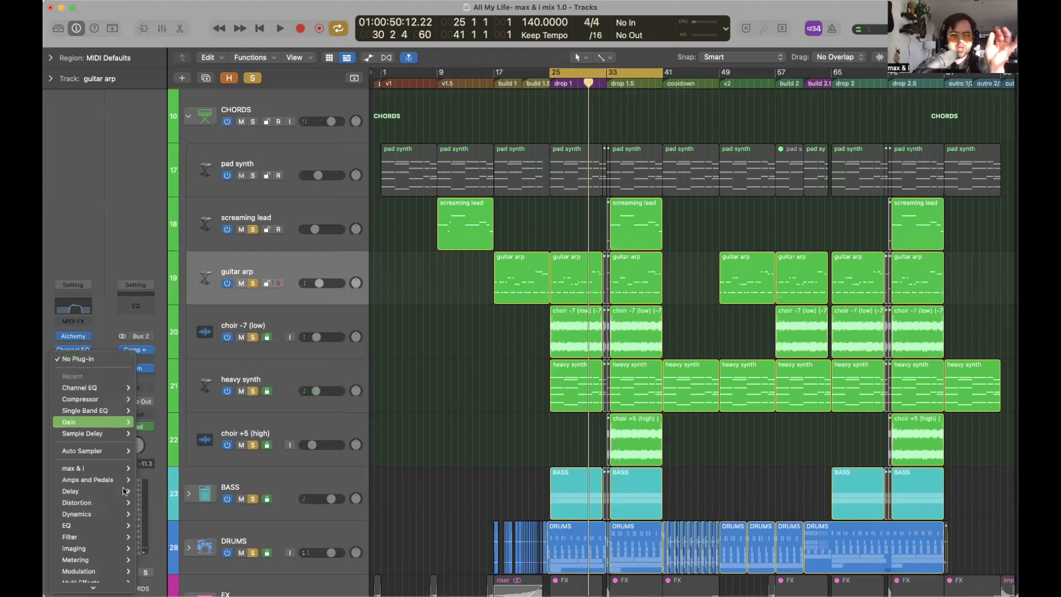
mouse_move(94, 514)
mouse_move(166, 516)
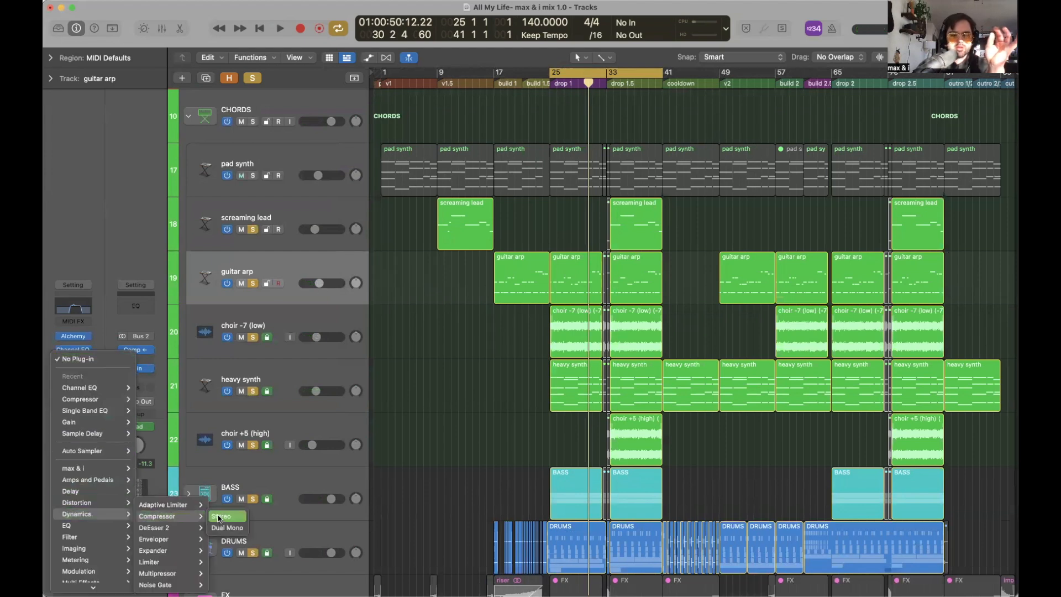
left_click(219, 517)
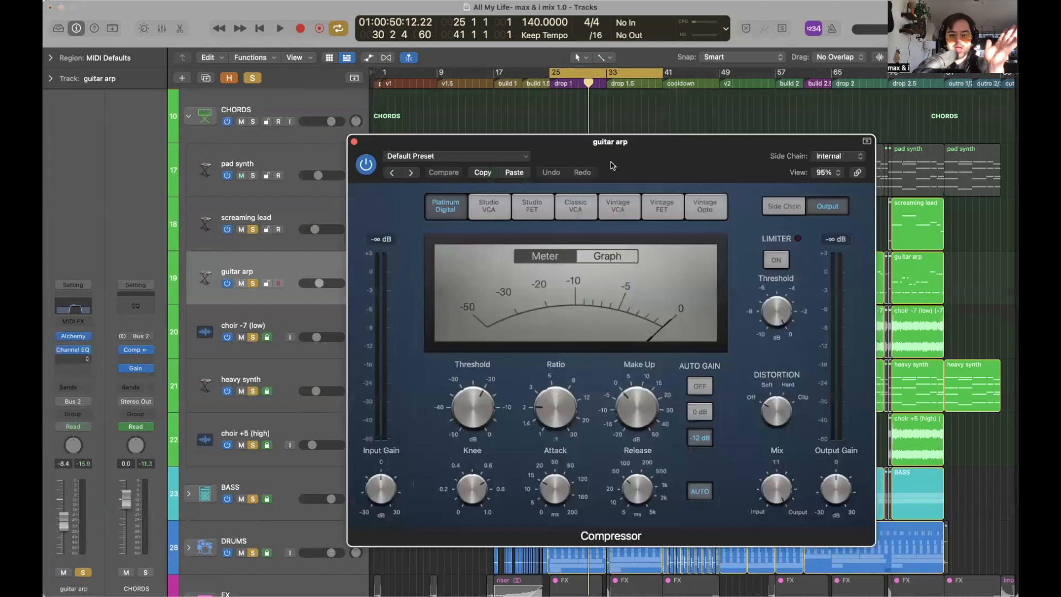
left_click_drag(623, 154, 567, 123)
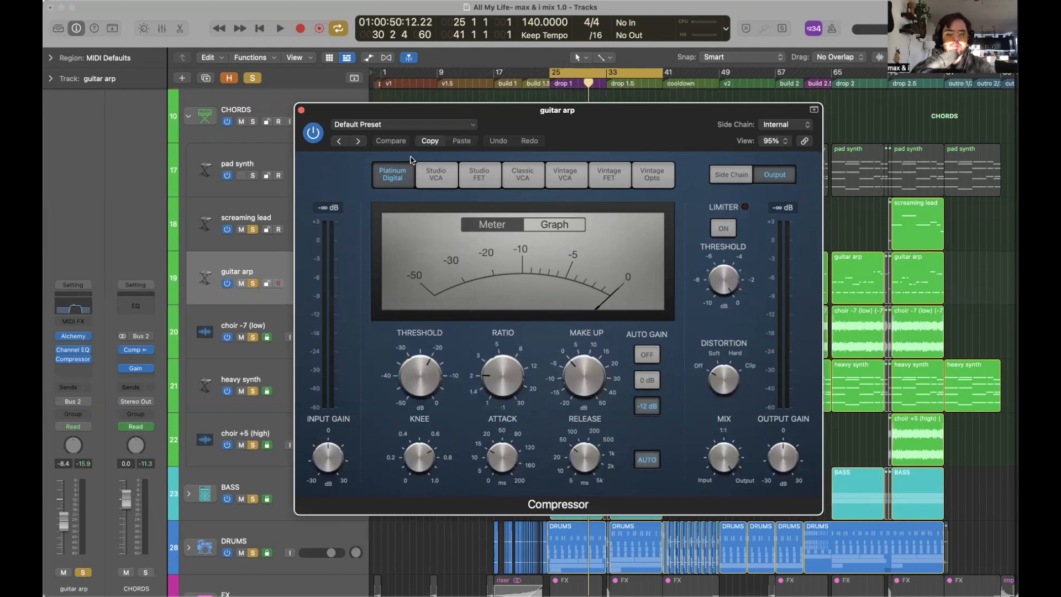
left_click(403, 125)
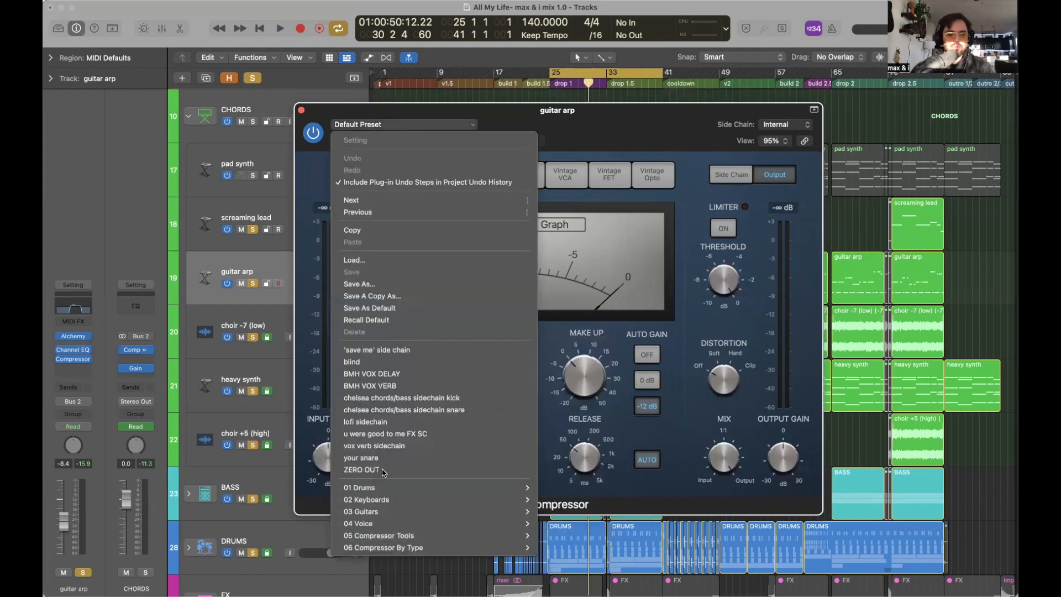
left_click(357, 469)
Unsolo drums, bass, both choirs, heavy synth and screaming lead, leaving only guitar arp soloed.
left_click(253, 499)
left_click_drag(252, 446, 250, 330)
left_click(253, 229)
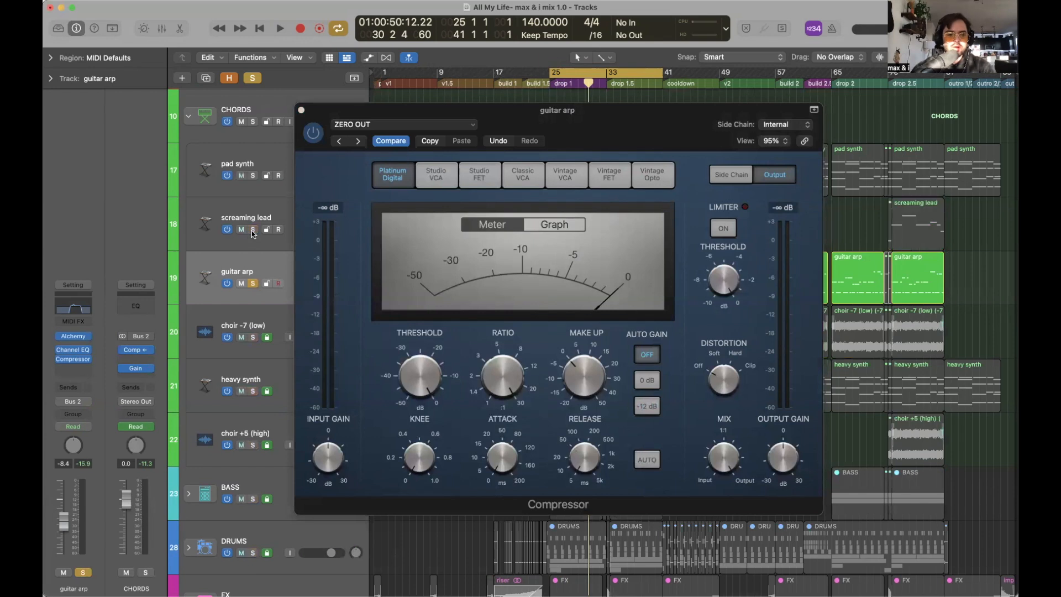
Lower the guitar arp Compressor's threshold to -22 dB while the drop plays, and stop playback.
key("space")
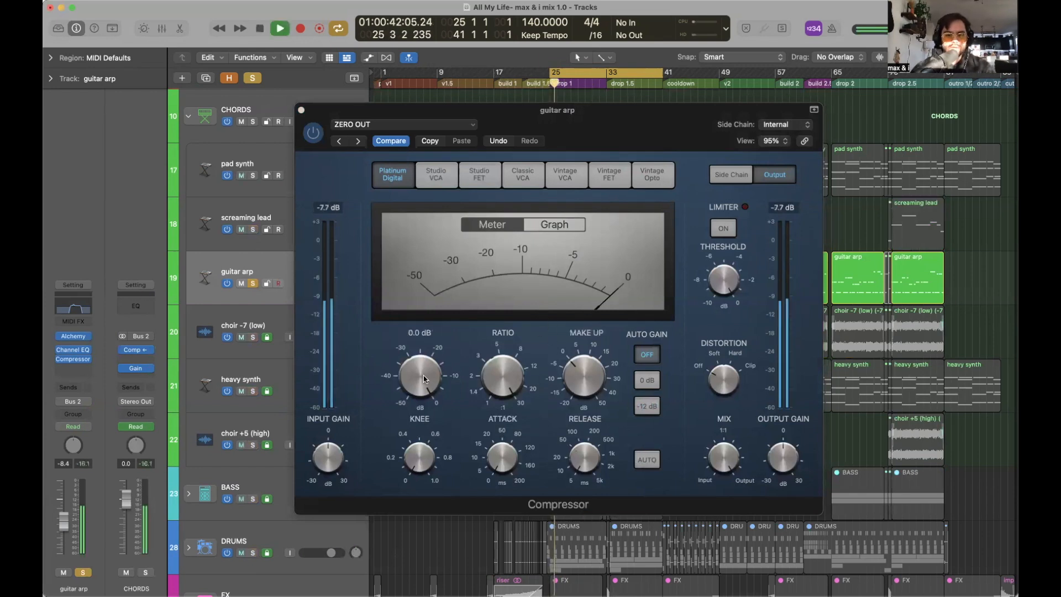
left_click_drag(424, 378, 425, 441)
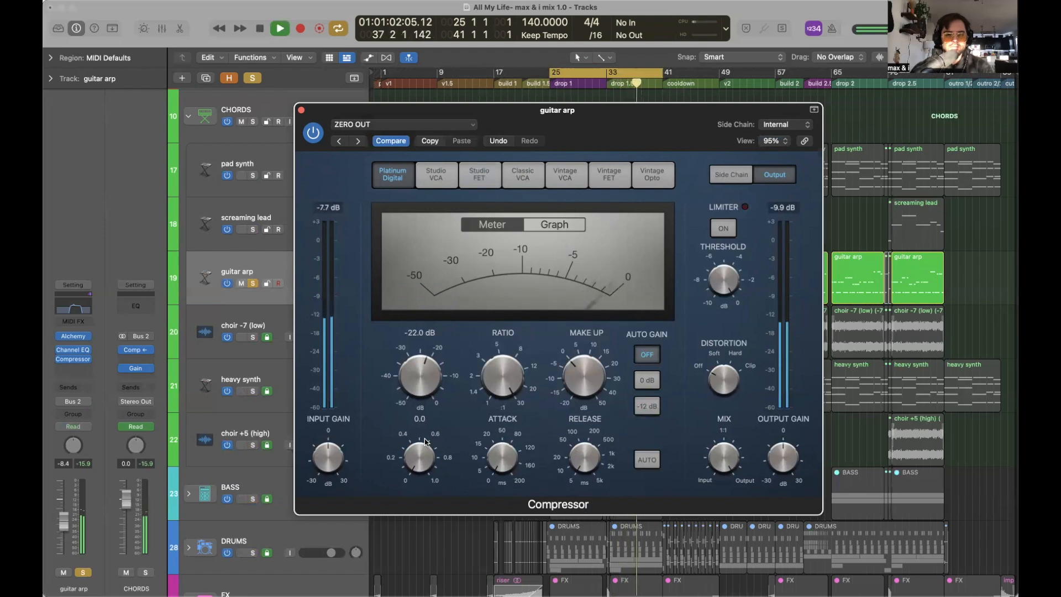
key("space")
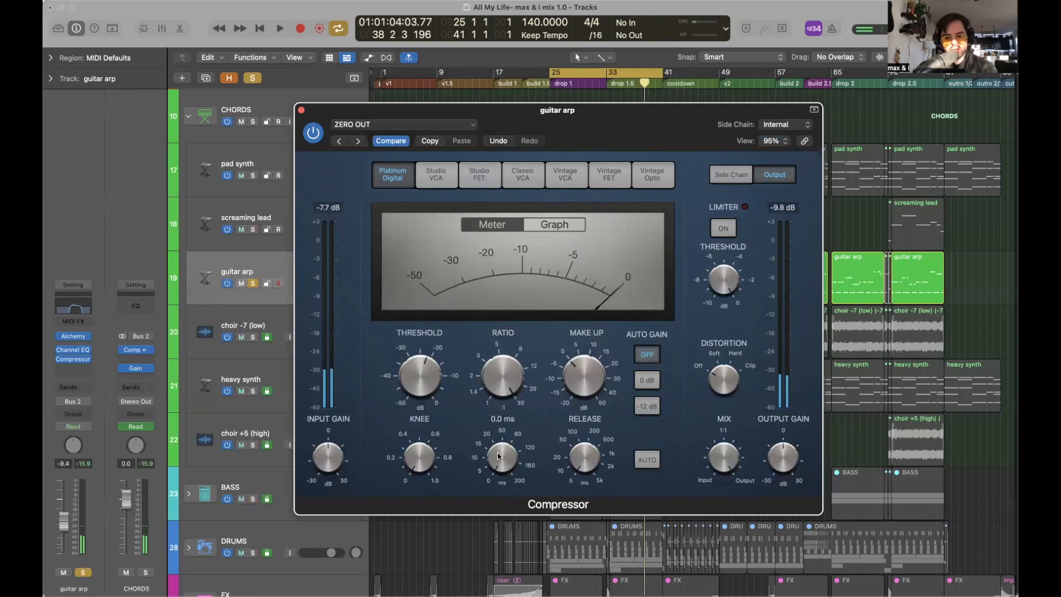
Raise the guitar arp Compressor's attack and set its release to 220 ms during playback.
left_click_drag(504, 427, 511, 416)
key("space")
left_click_drag(506, 458, 503, 454)
left_click_drag(589, 454, 584, 435)
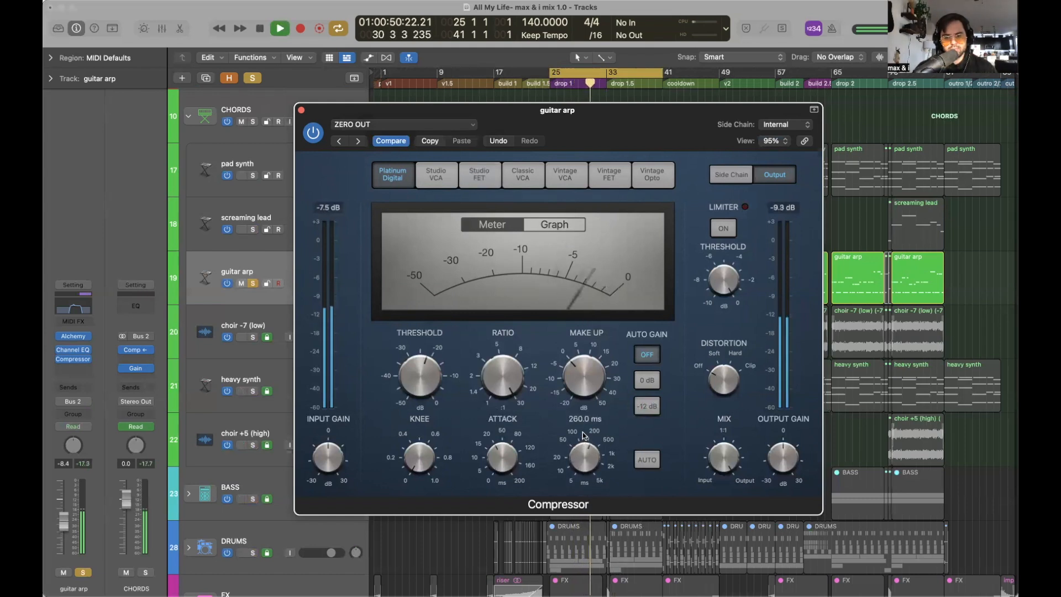
left_click_drag(582, 435, 582, 436)
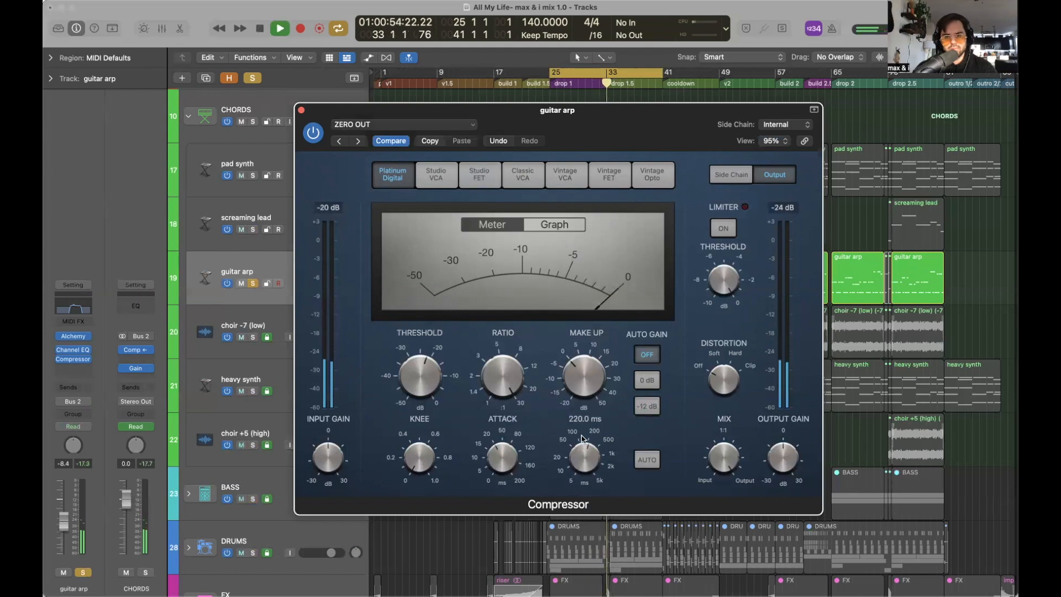
Compare guitar arp with the Compressor bypassed and active during playback, and check its gain reduction in the graph and meter views.
left_click(313, 138)
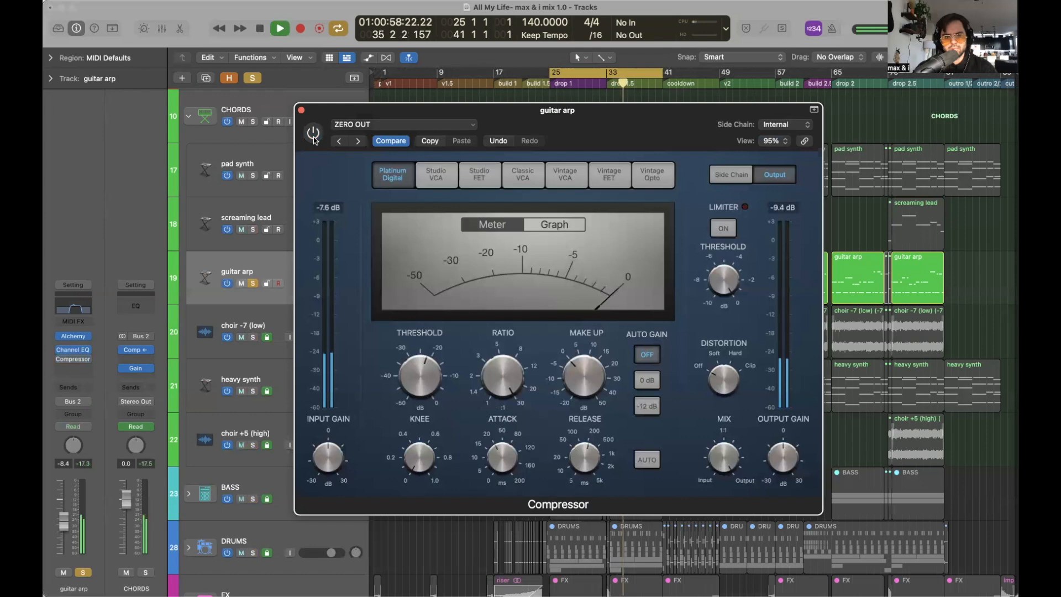
left_click(313, 137)
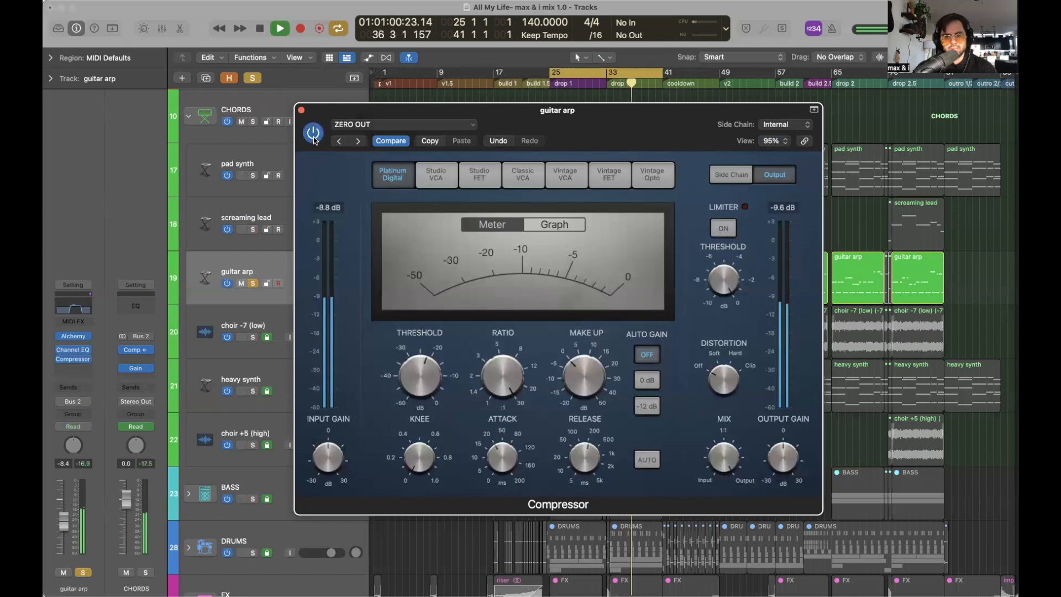
left_click(533, 226)
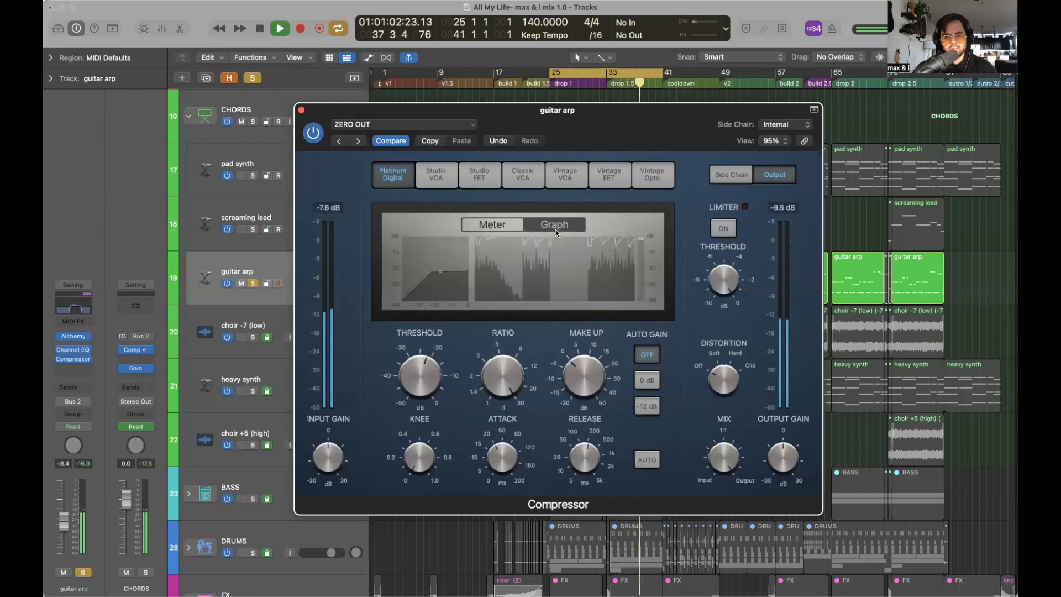
left_click(509, 225)
key("space")
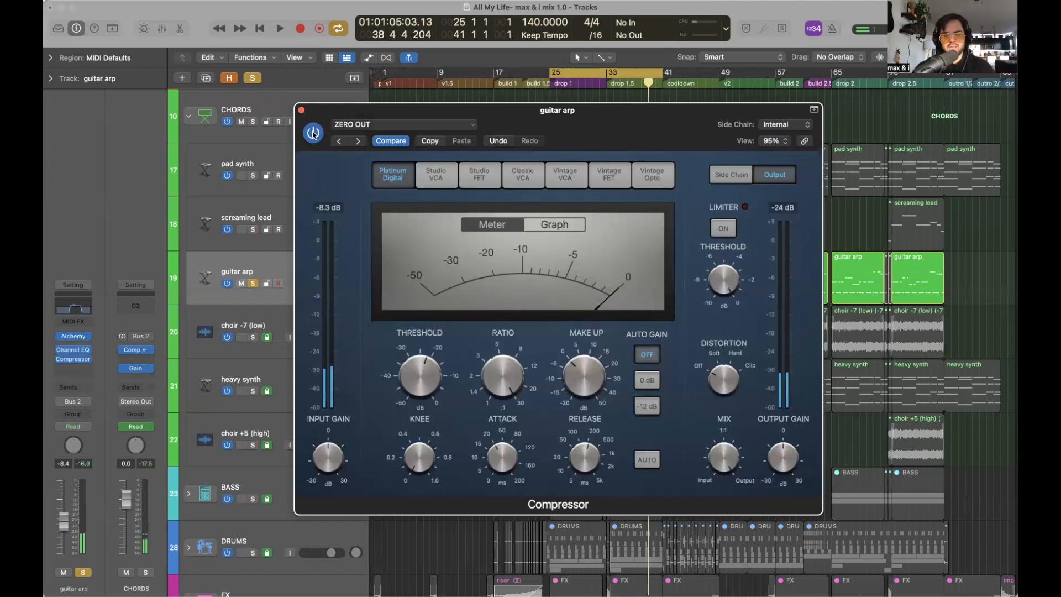
key("space")
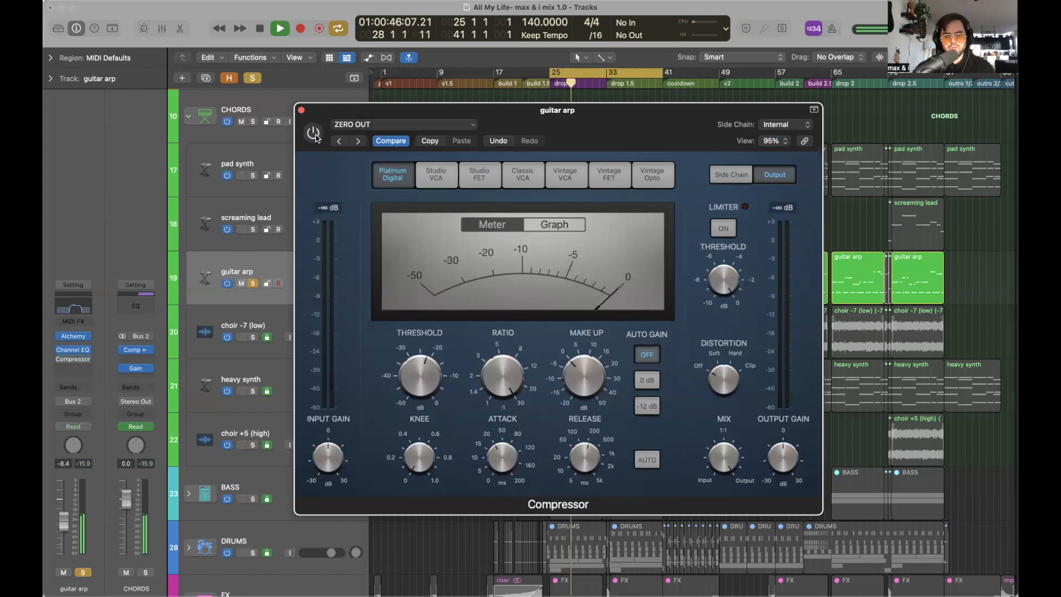
left_click(316, 137)
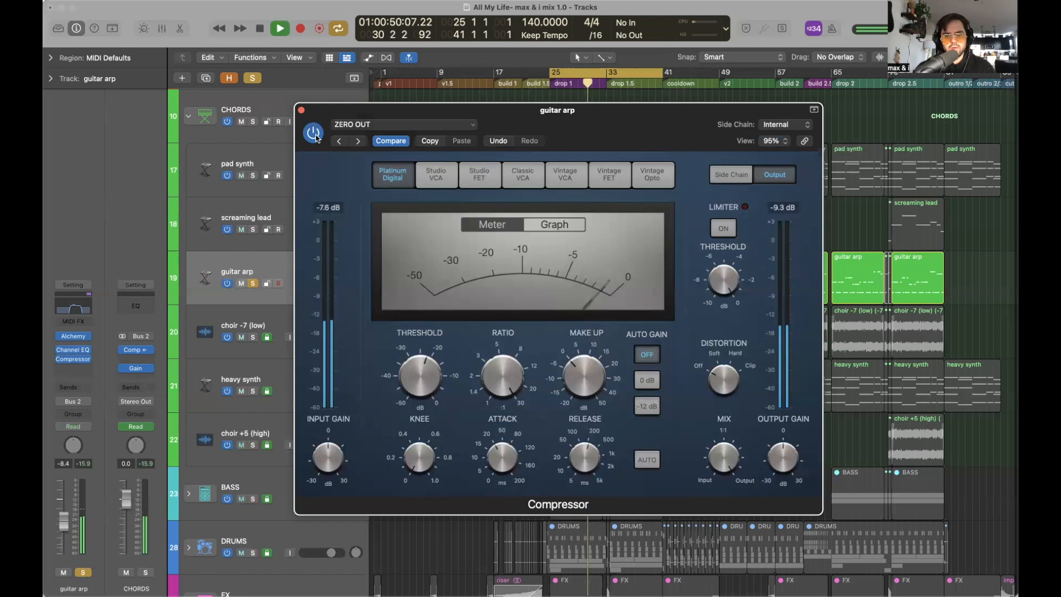
key("space")
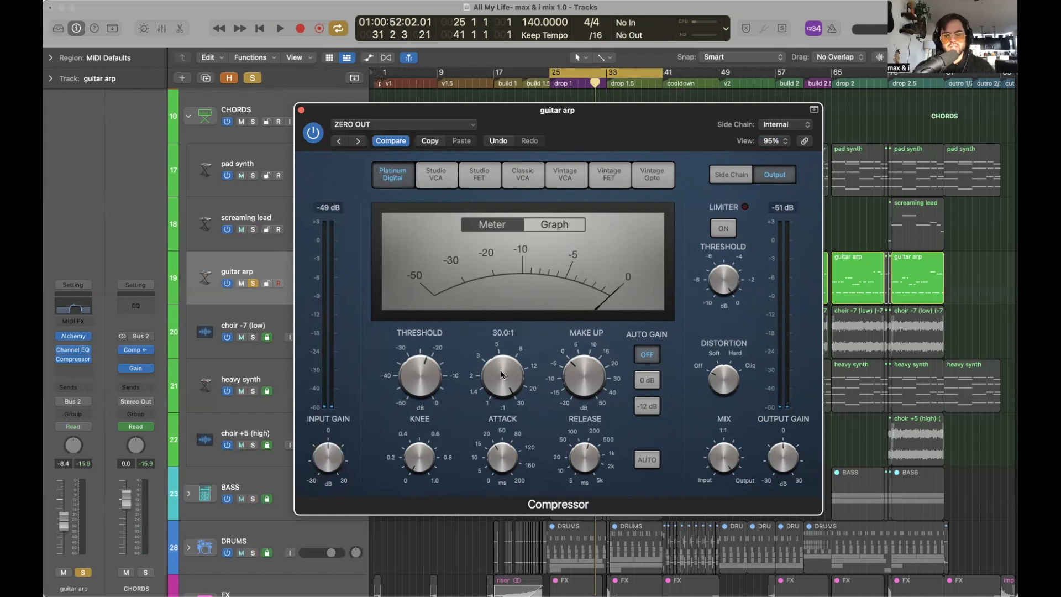
left_click(563, 227)
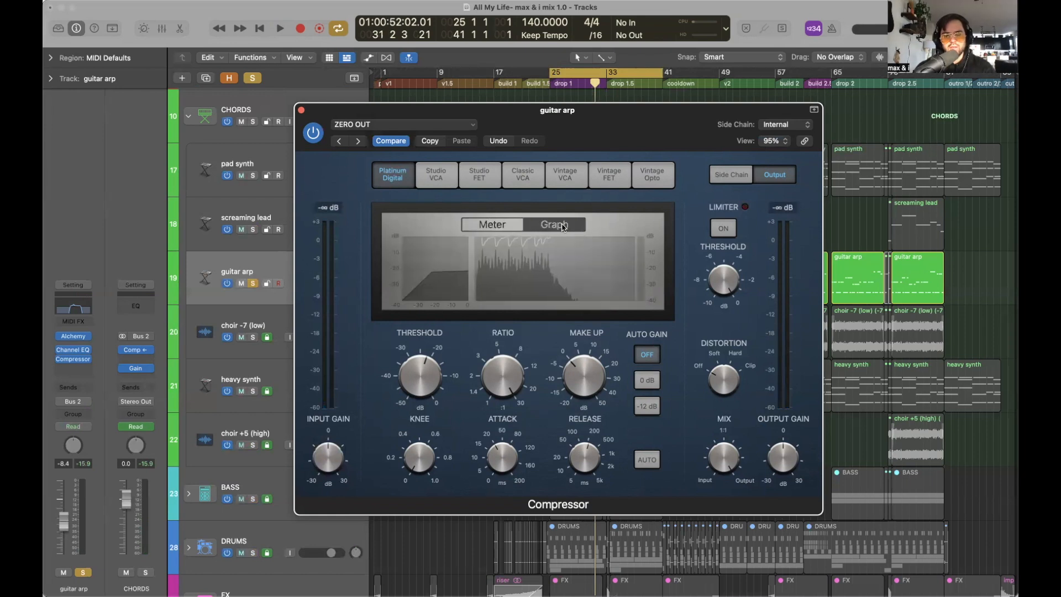
left_click(503, 230)
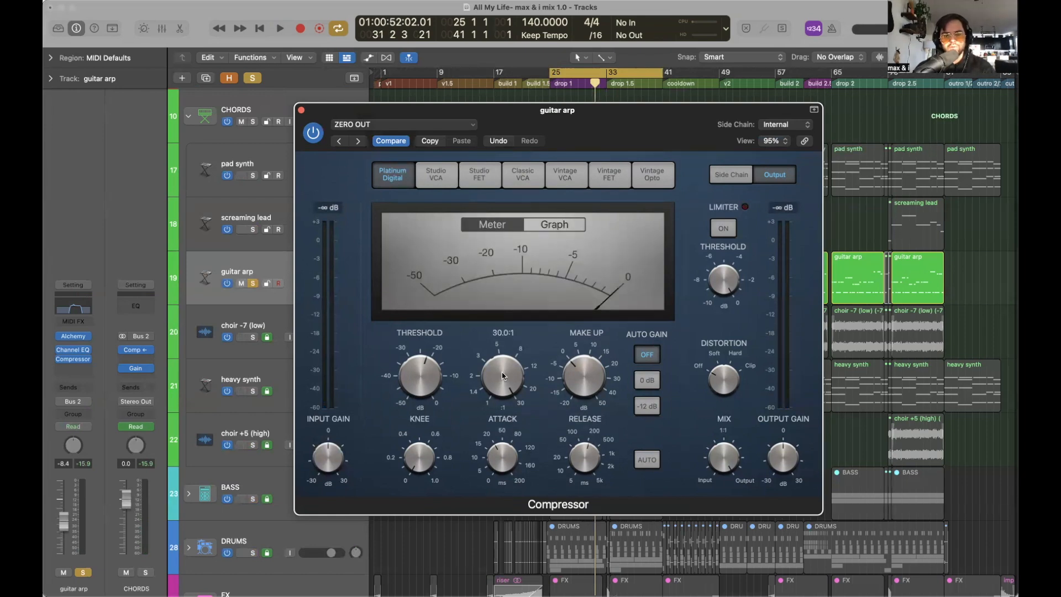
Set the guitar arp Compressor's ratio to 3.5:1 during playback, stop playback and close the plug-in.
key("space")
left_click_drag(503, 373, 513, 326)
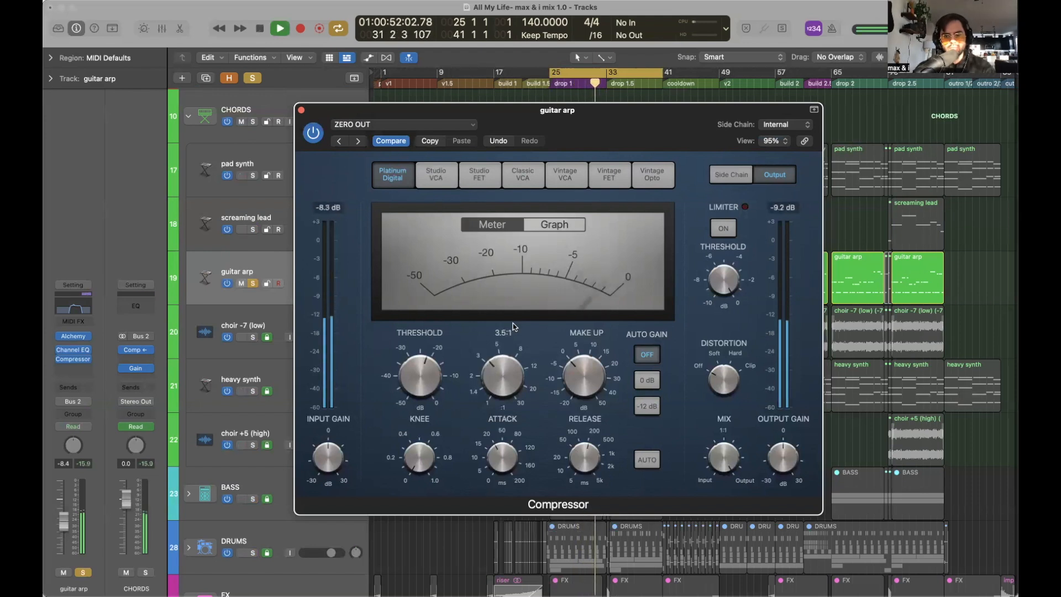
key("space")
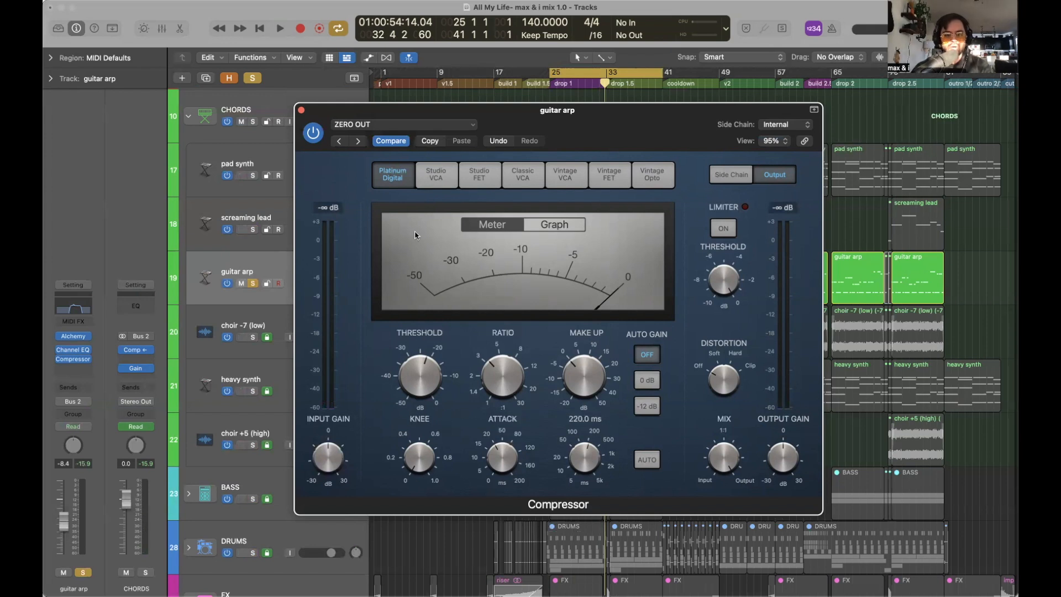
left_click(302, 111)
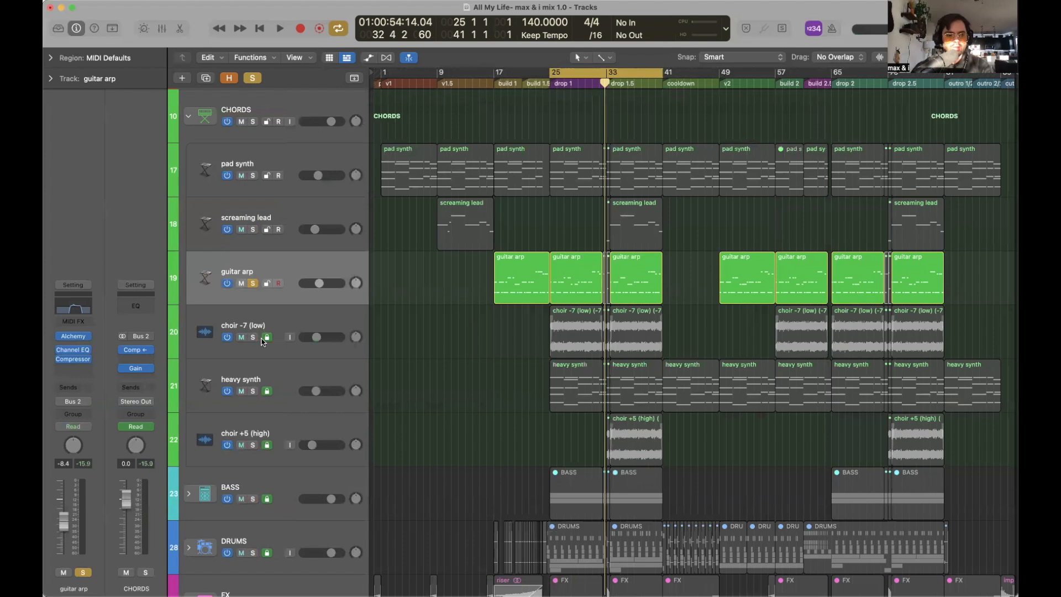
Solo choir -7 (low), heavy synth, choir +5 (high), BASS and DRUMS alongside guitar arp and play the drop.
left_click_drag(253, 337, 254, 552)
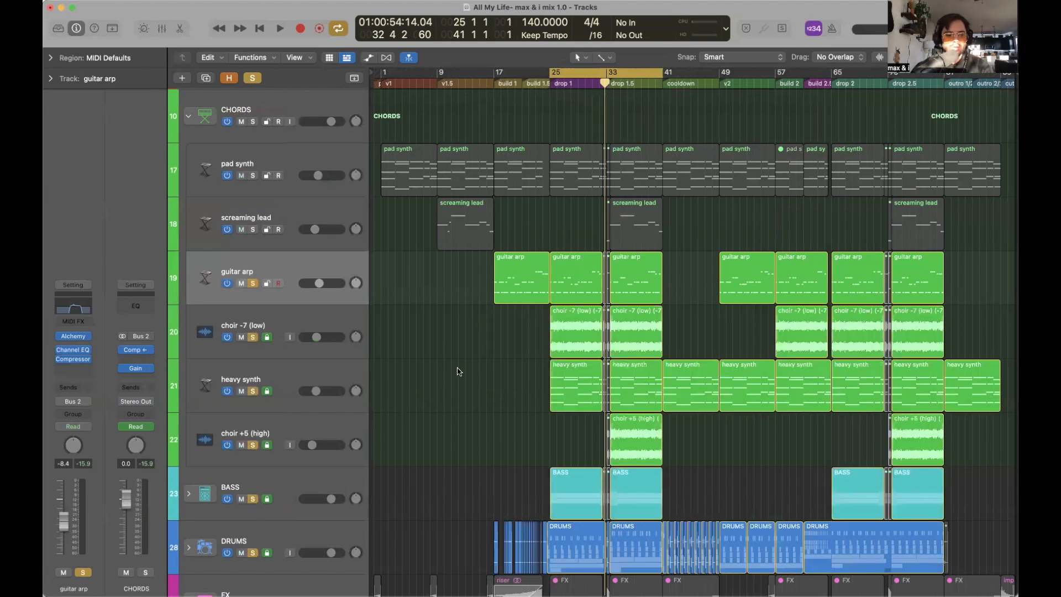
scroll(458, 371, "down", 2)
scroll(457, 371, "up", 3)
key("space")
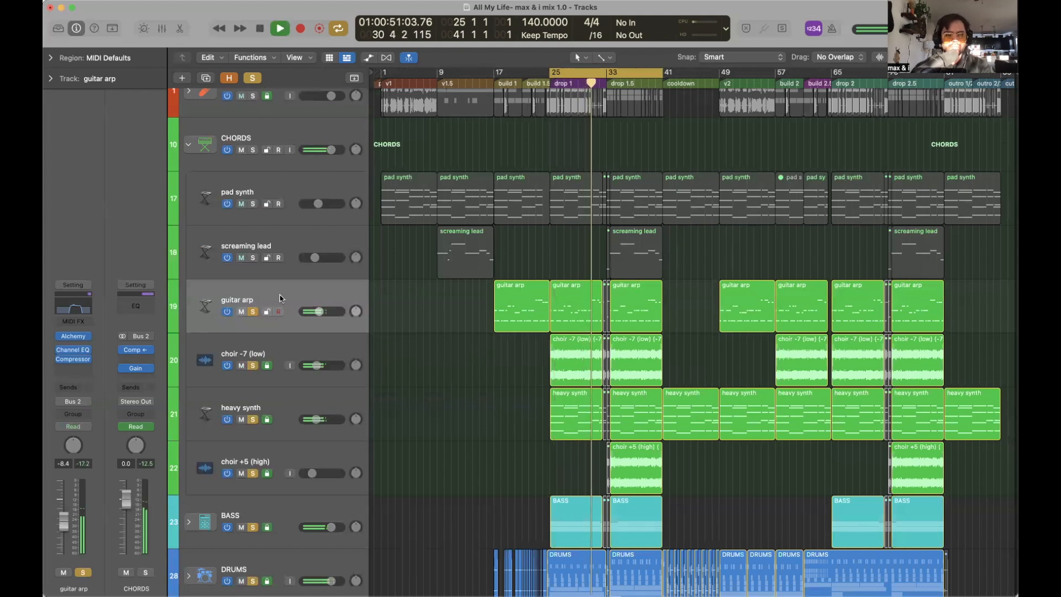
Select the CHORDS stack, open the Stereo Out Channel EQ and check the mix spectrum while replaying the drop.
left_click(267, 134)
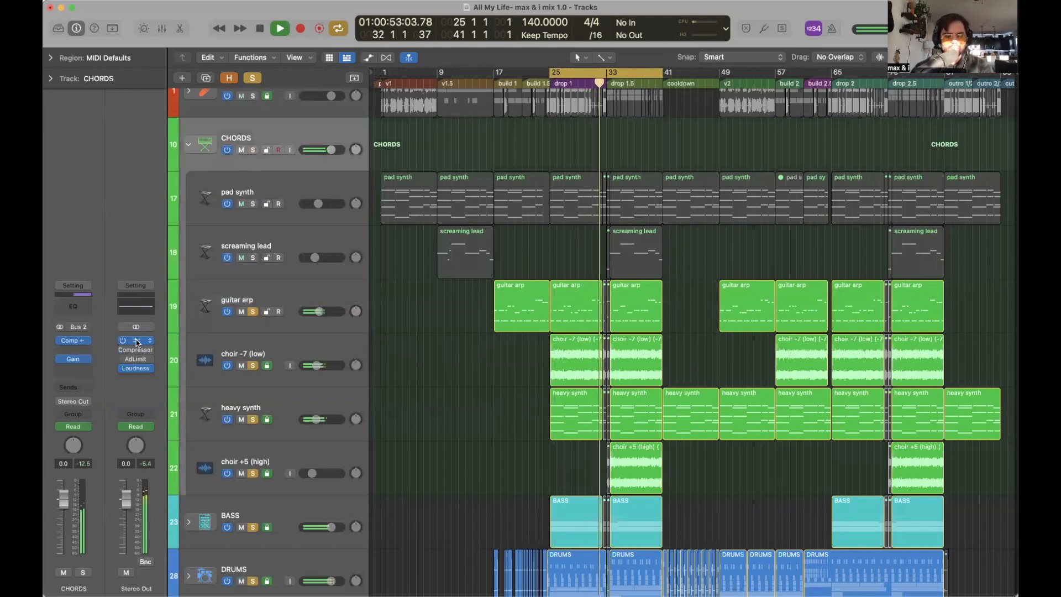
key("space")
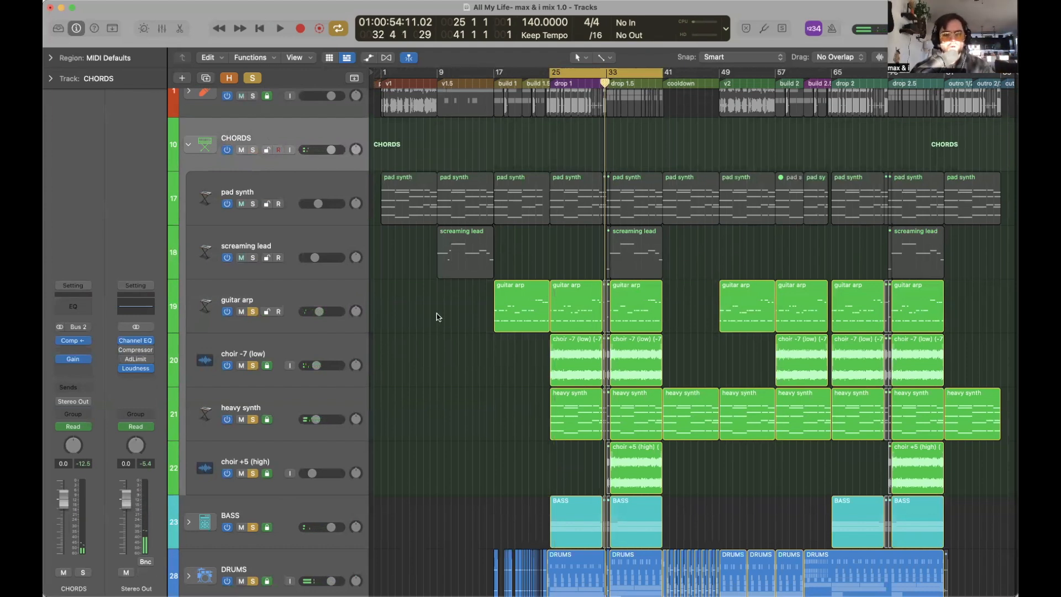
key("space")
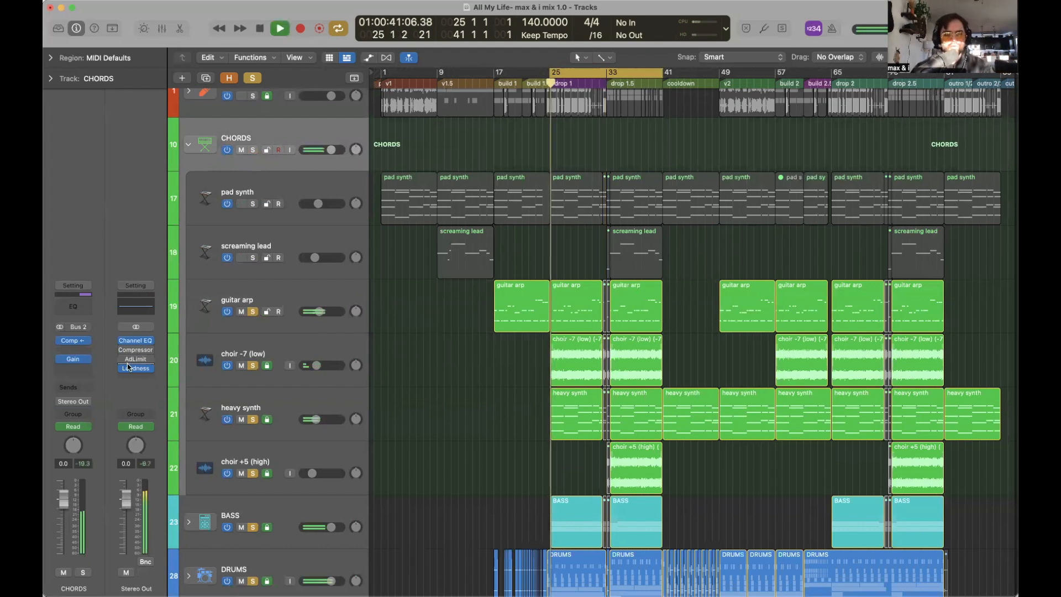
left_click(138, 339)
left_click(136, 341)
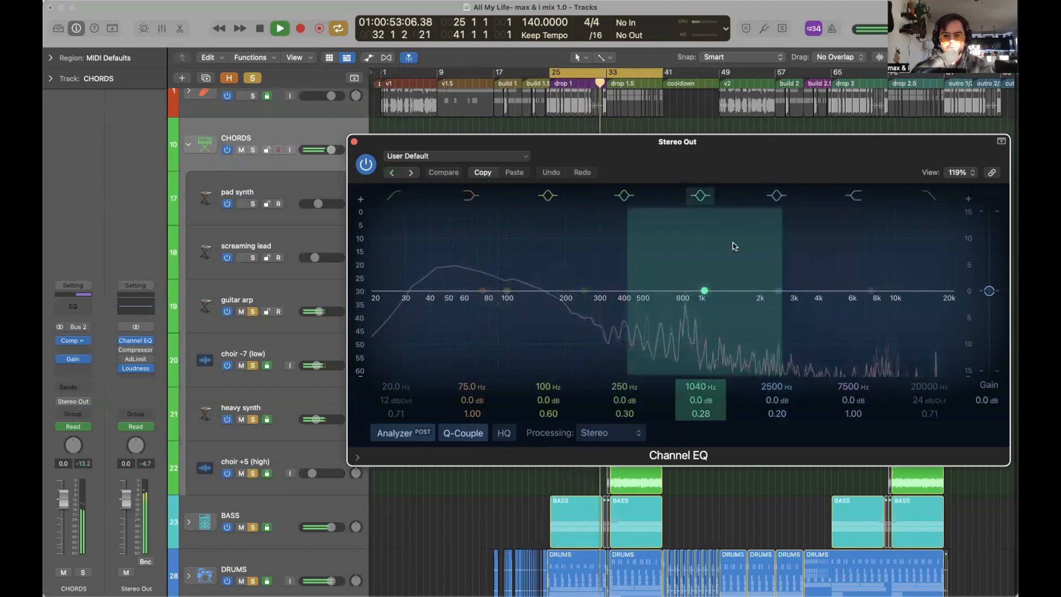
key("space")
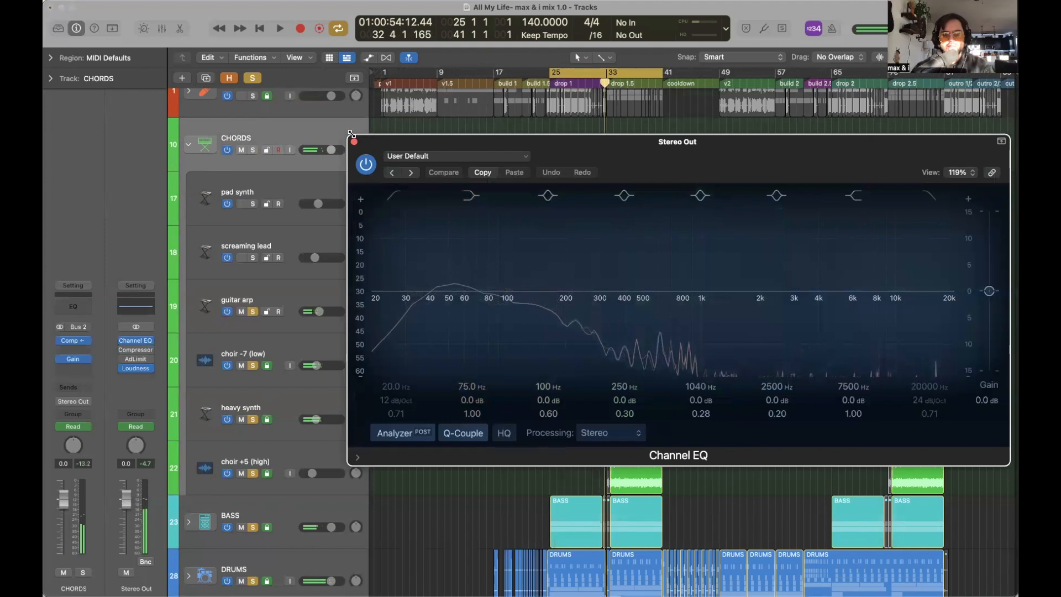
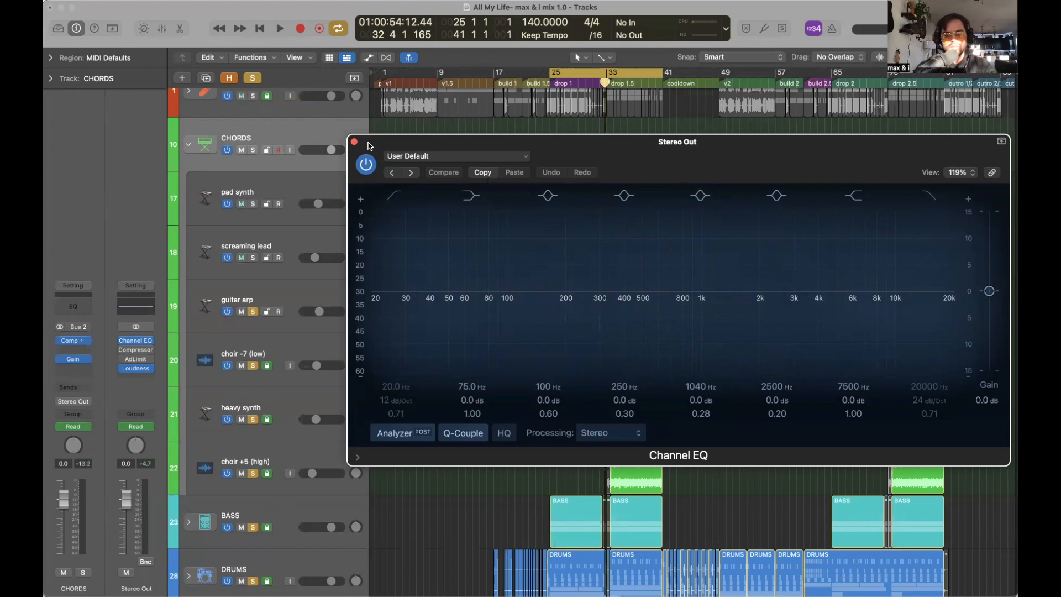
Replay the drop, check its spectrum, close the Stereo Out Channel EQ and keep listening to the soloed chord, bass and drum tracks.
key("space")
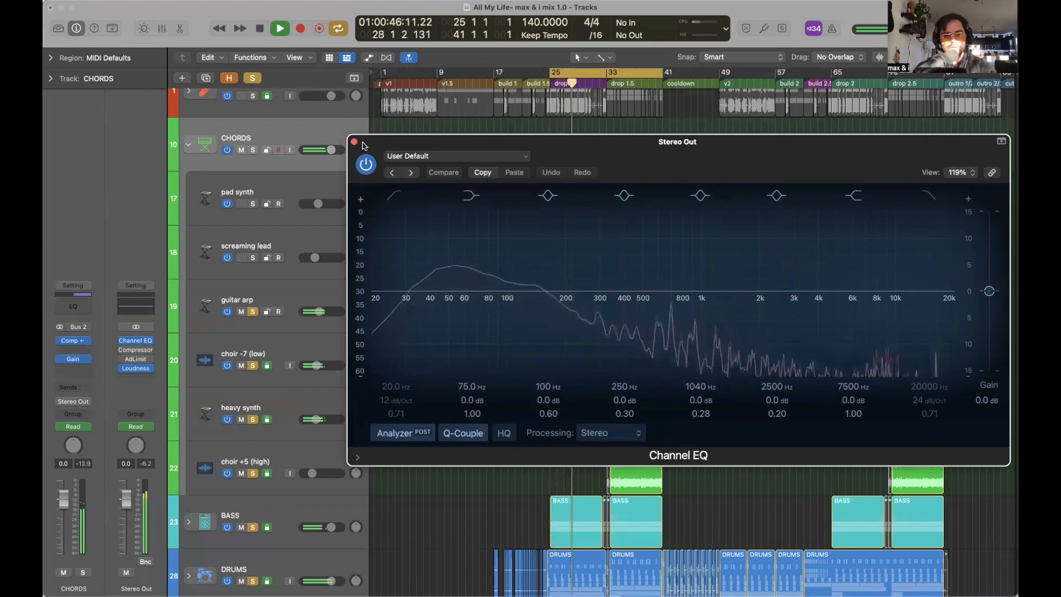
left_click(354, 143)
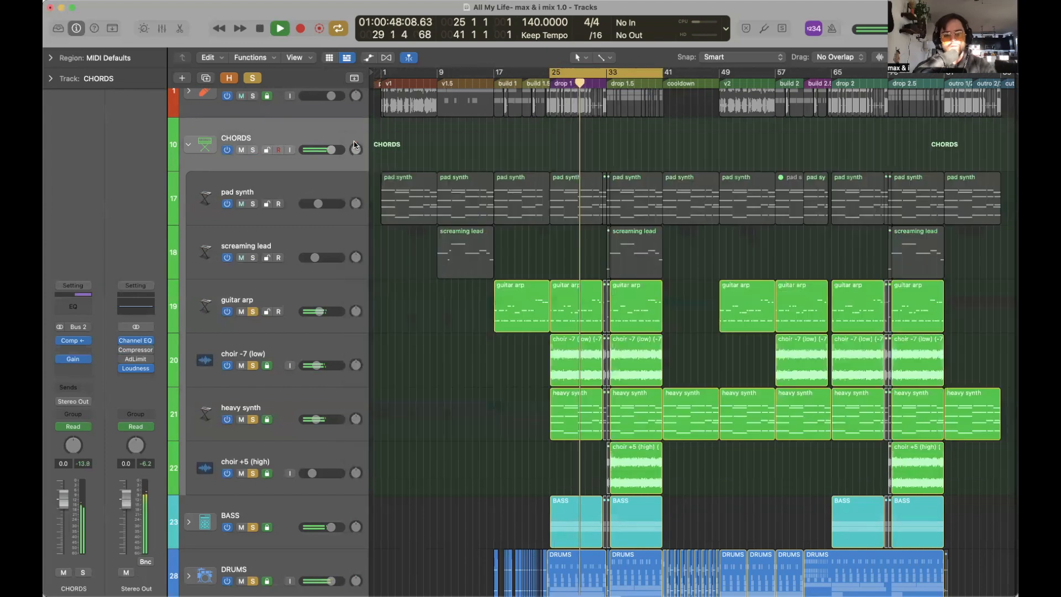
scroll(683, 333, "right", 1)
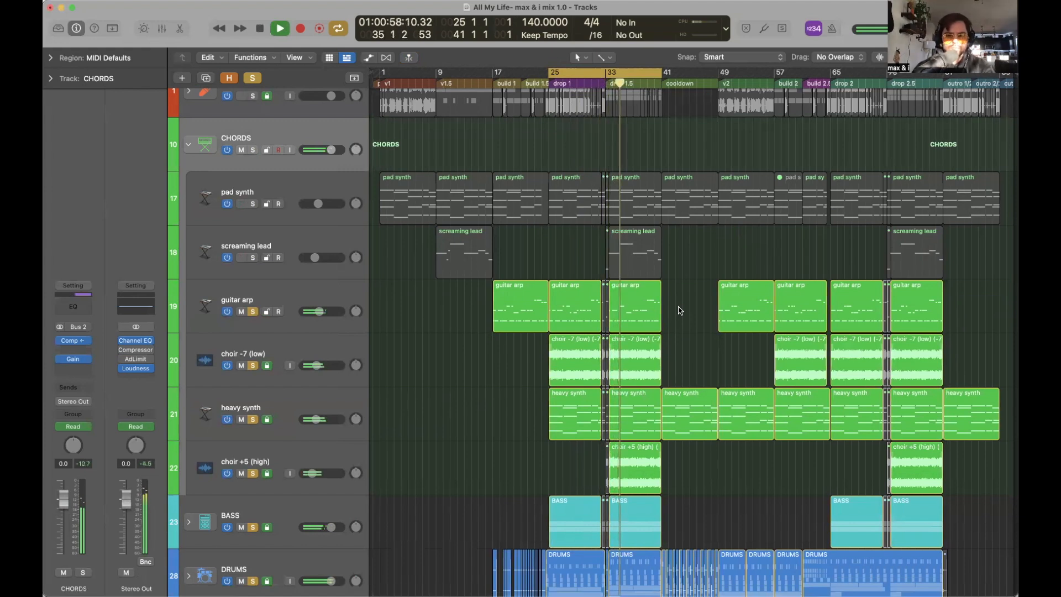
scroll(685, 315, "down", 2)
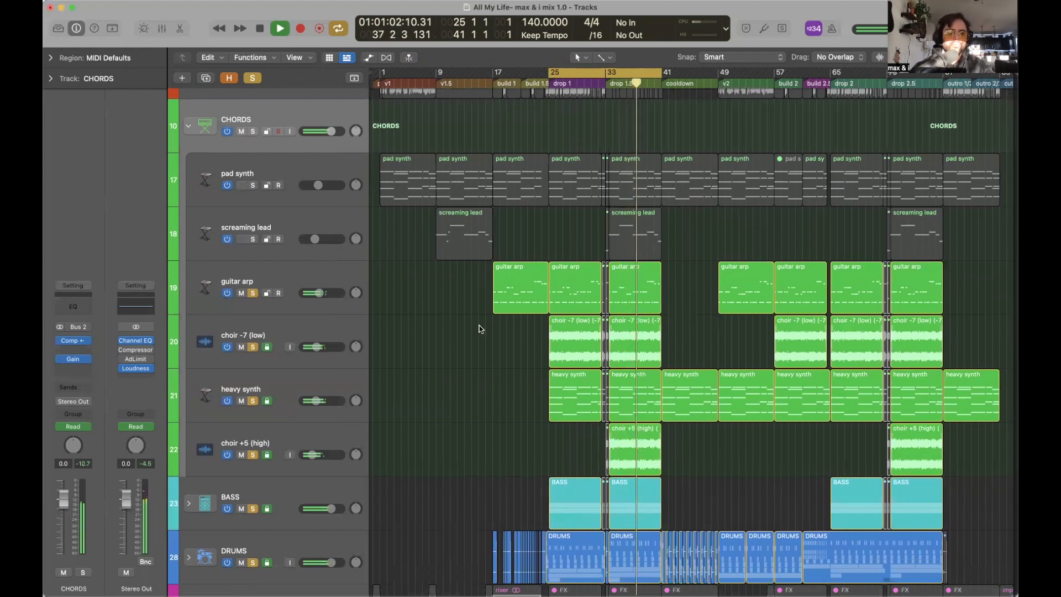
Lower the guitar arp track's volume to -9.6 dB during playback of the drop and stop playback.
left_click(274, 275)
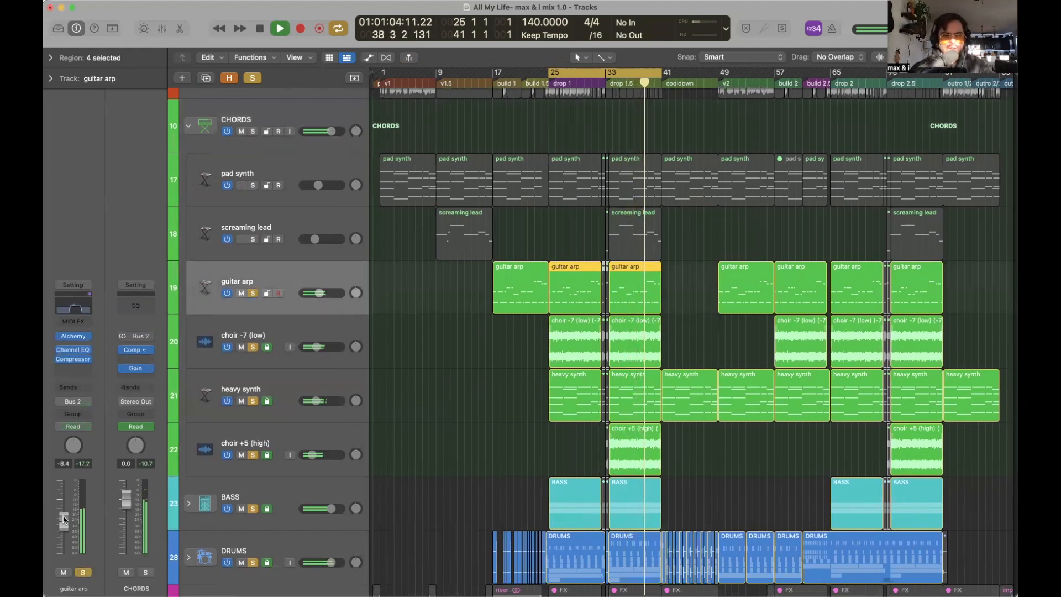
left_click_drag(64, 518, 64, 521)
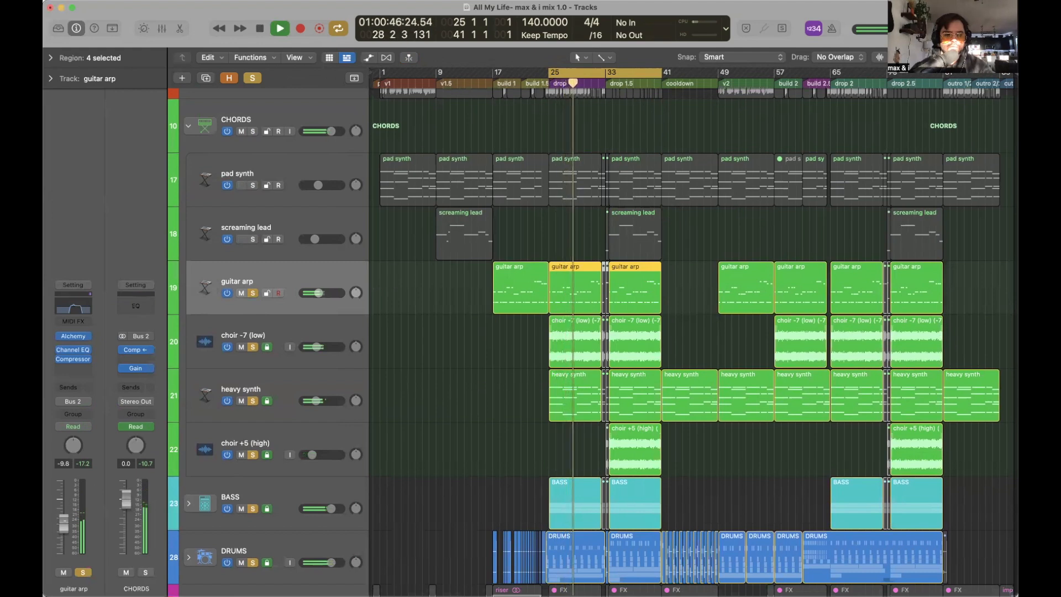
key("space")
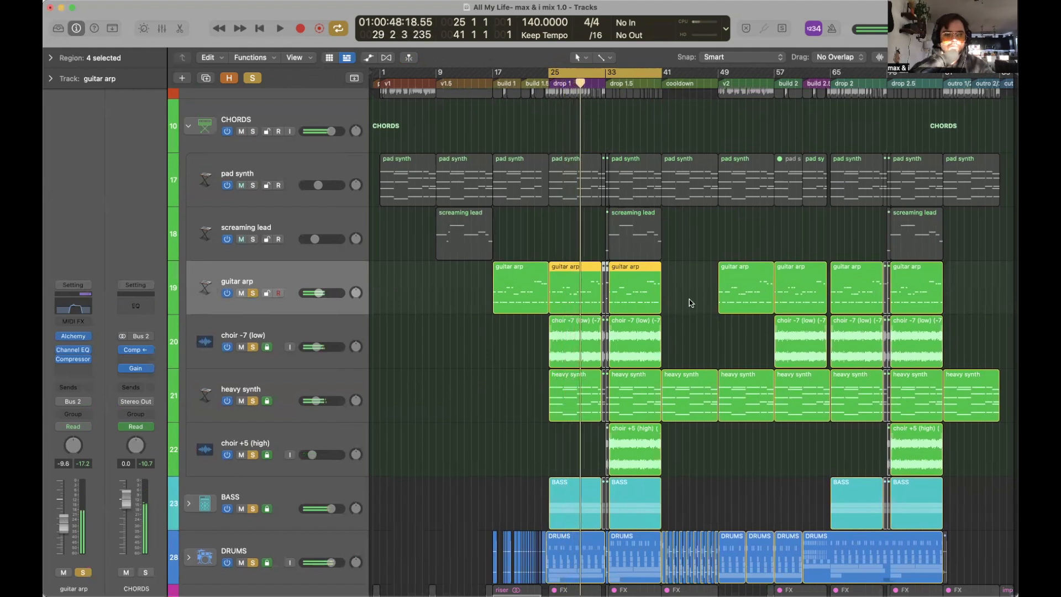
key("super+Right")
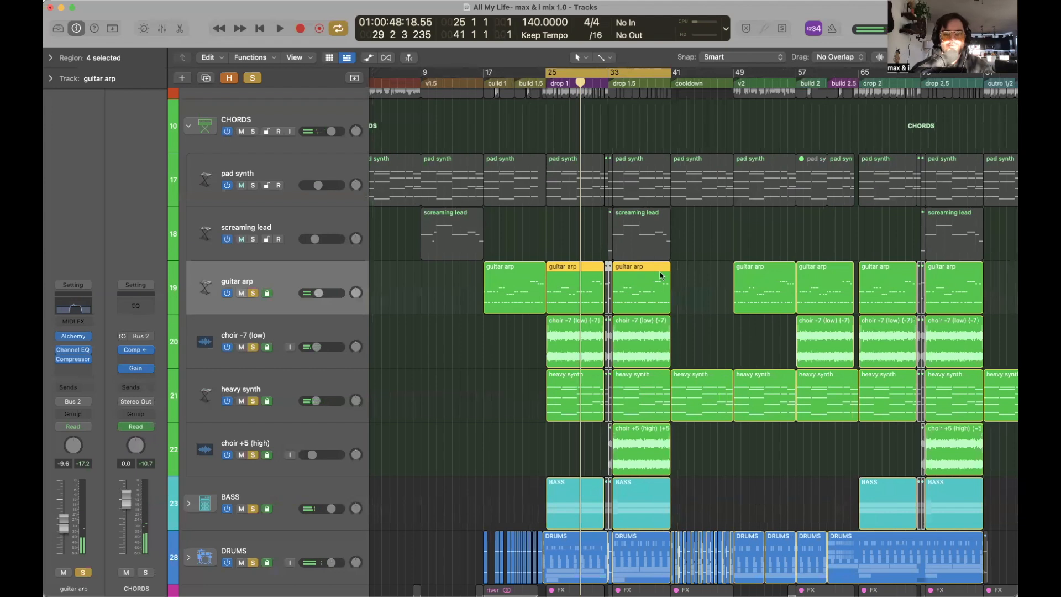
Solo the screaming lead track in the CHORDS stack and select it.
key("super+Left")
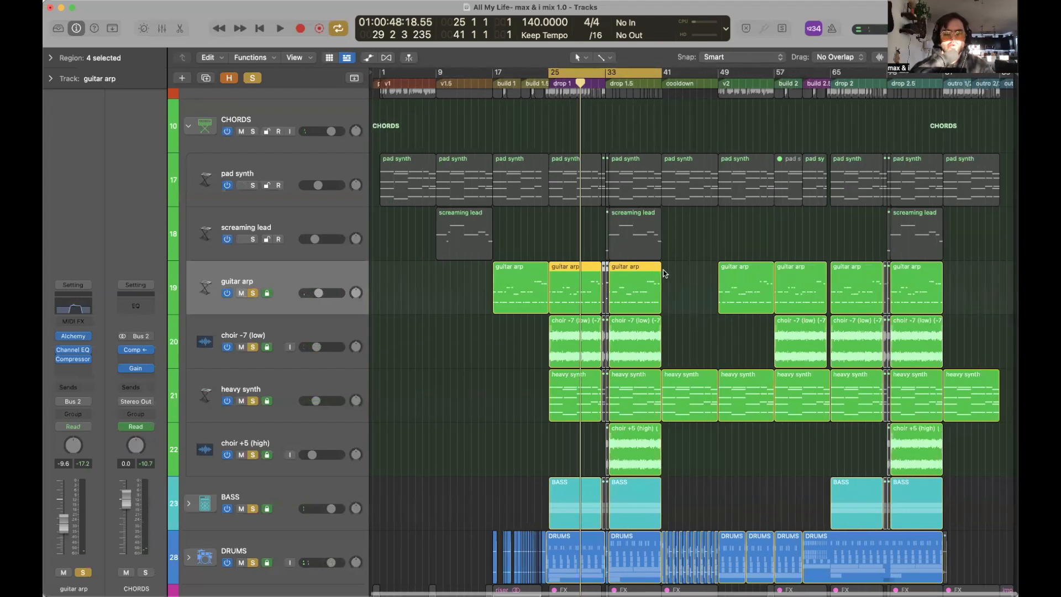
key("c")
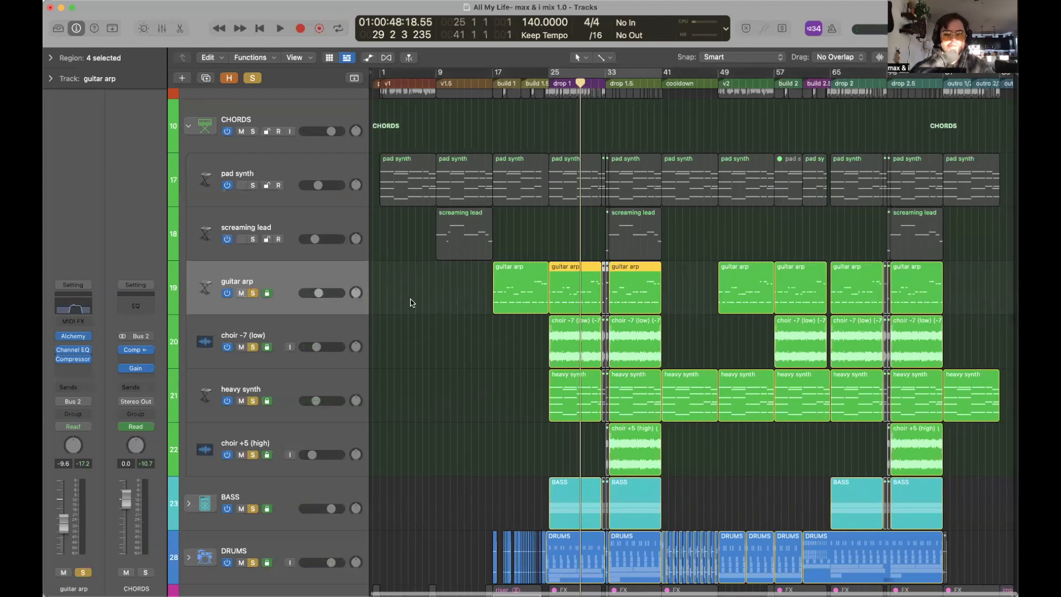
scroll(575, 299, "up", 2)
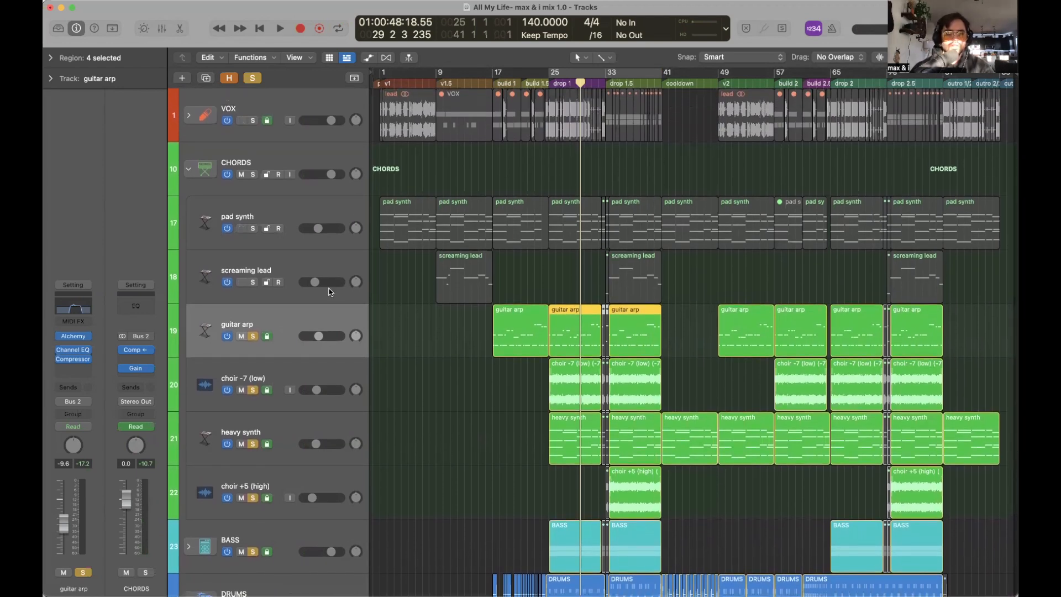
left_click(253, 283)
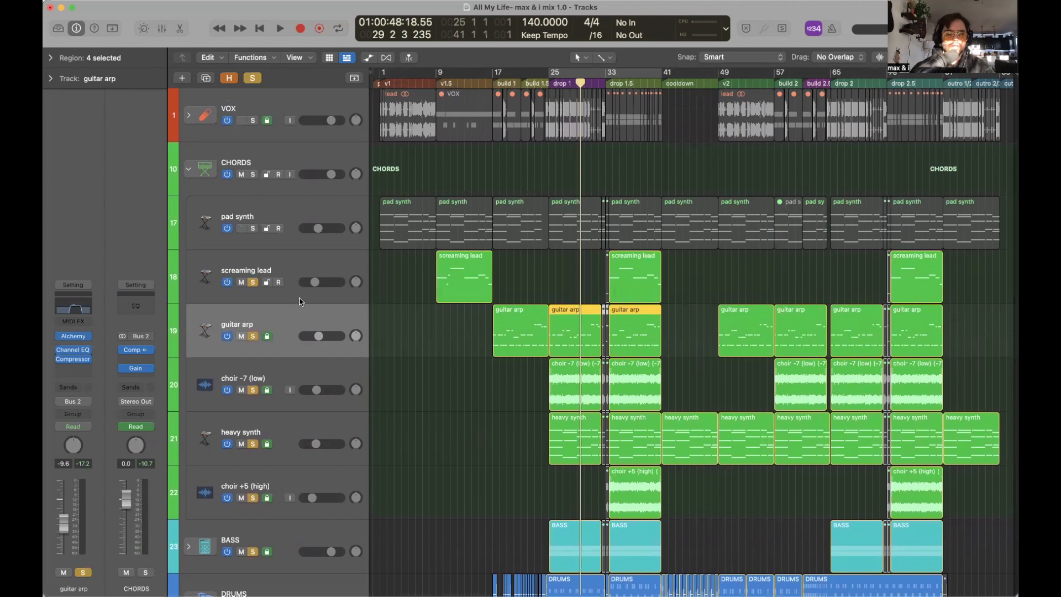
left_click(288, 265)
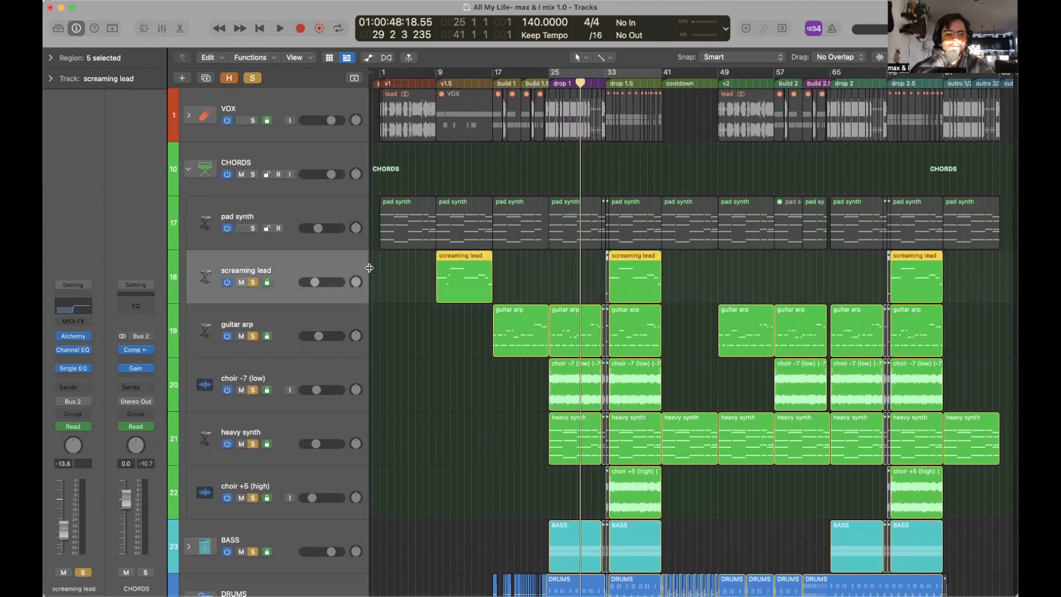
Enable cycle playback and listen to the soloed tracks from the start of the drop 1.5 section.
scroll(591, 305, "down", 2)
key("c")
key("space")
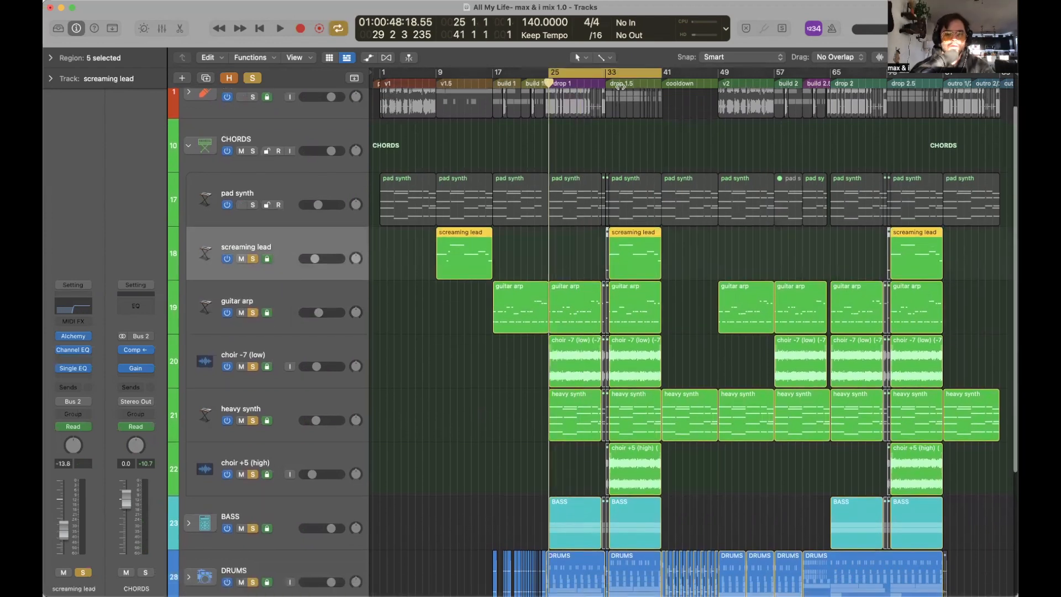
left_click(606, 83)
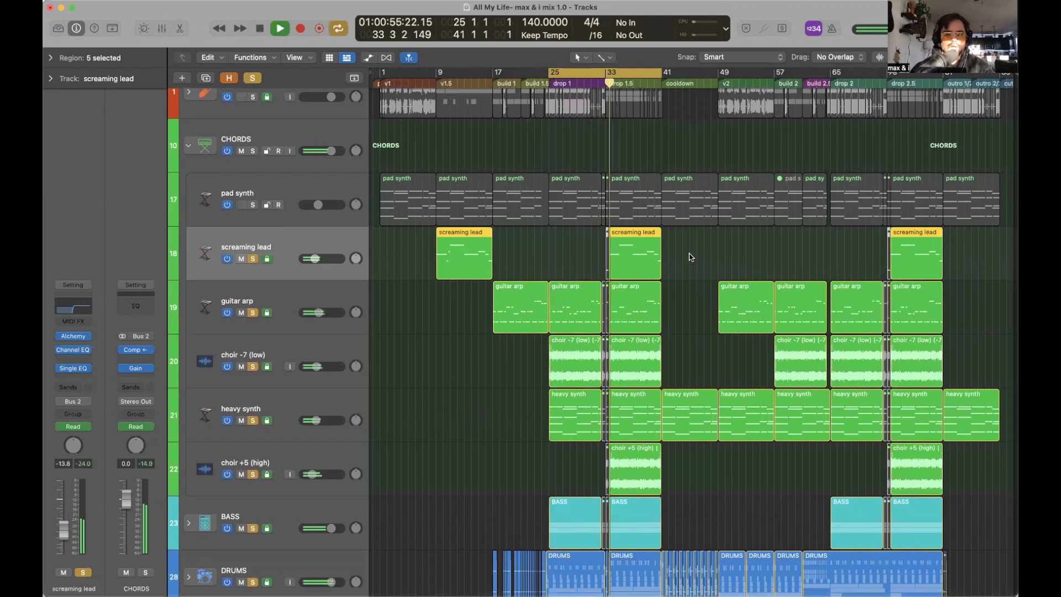
key("space")
Solo the pad synth track, select it alone and audition it at the start of drop 1.
left_click(253, 205)
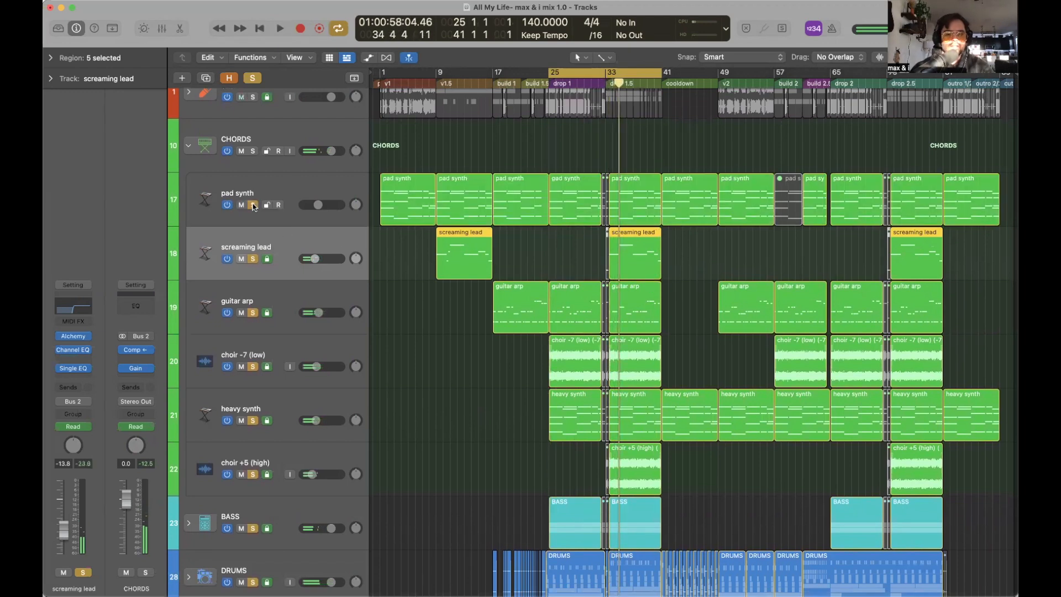
left_click(604, 142)
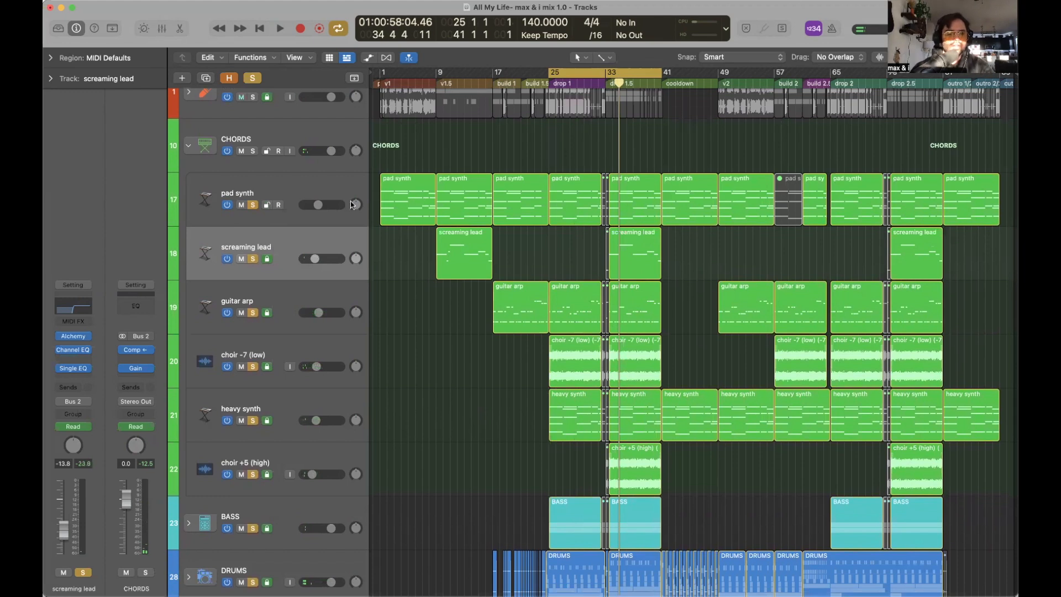
key("Up")
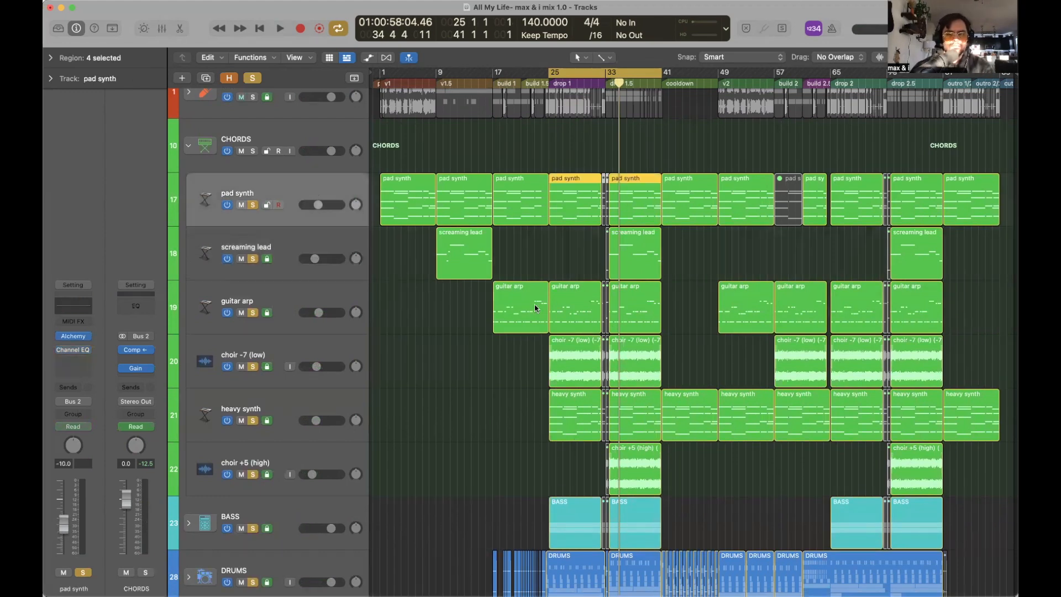
key("space")
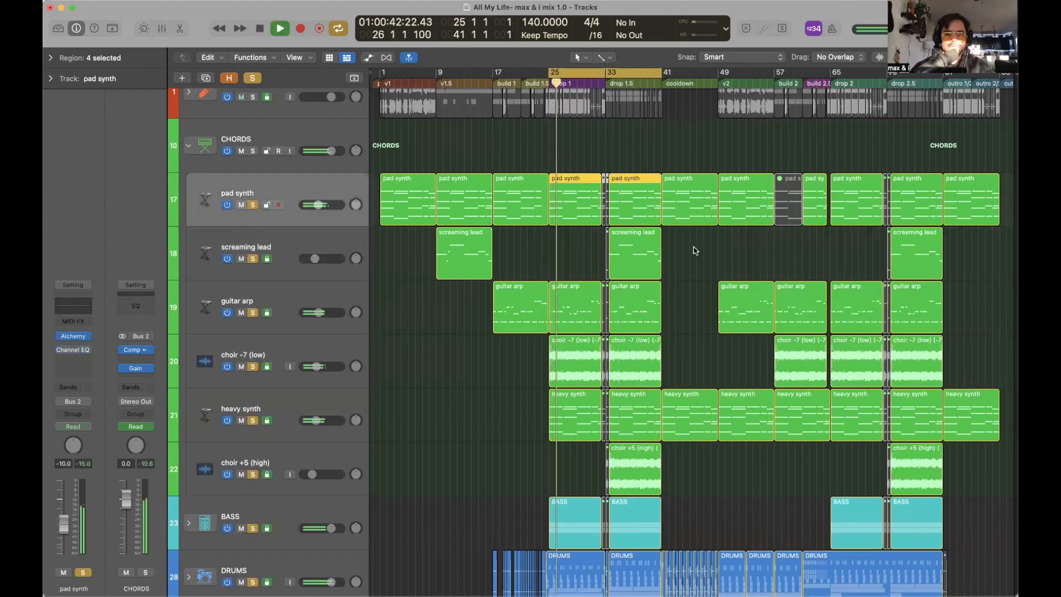
key("space")
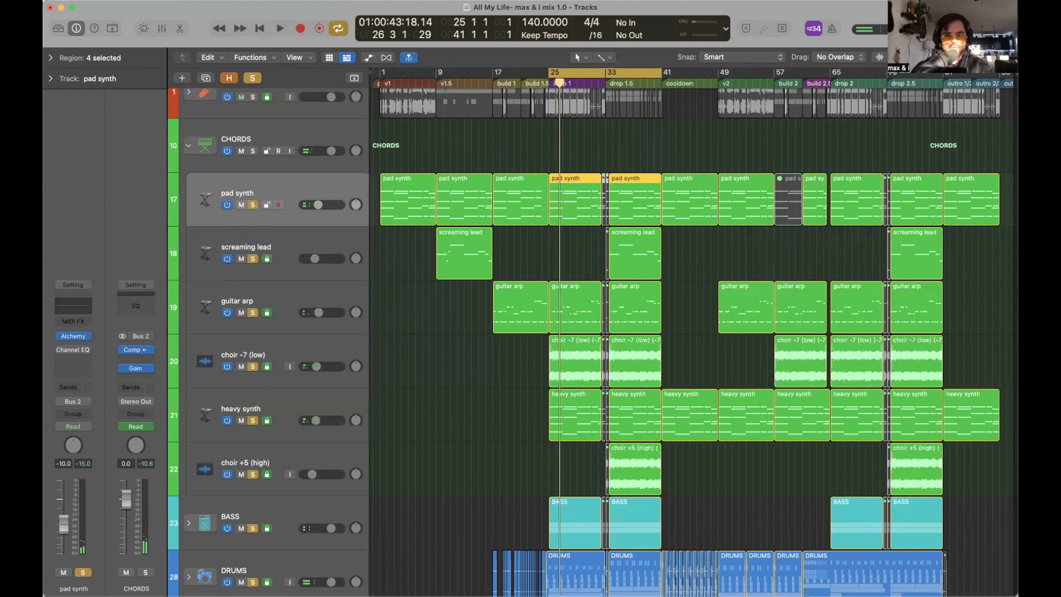
Enable a low cut at about 89.5 Hz with a 48 dB/Oct slope in the pad synth's Channel EQ during playback.
key("space")
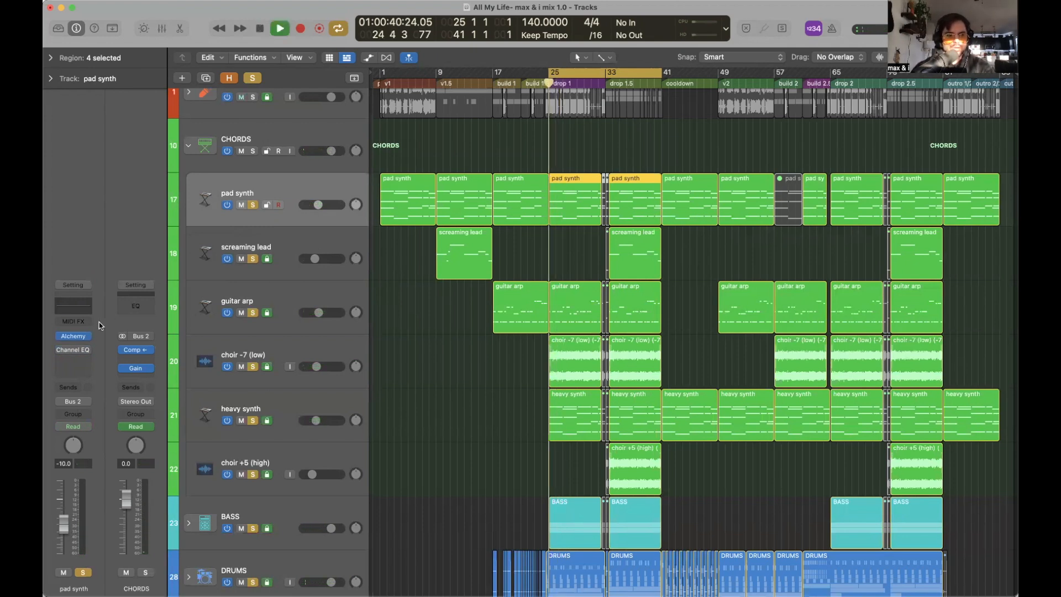
left_click(59, 350)
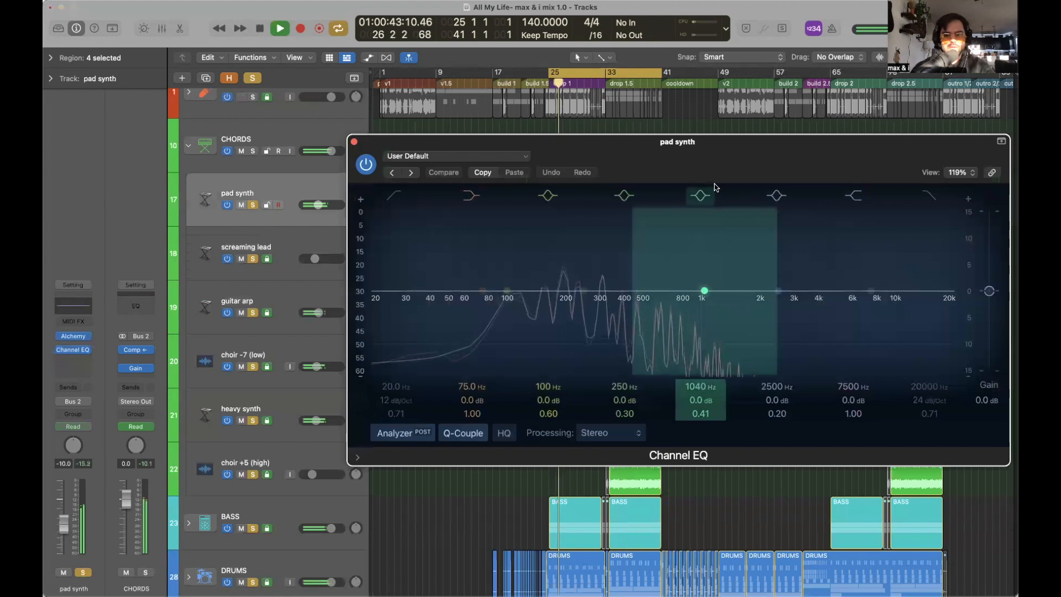
left_click_drag(731, 162, 666, 162)
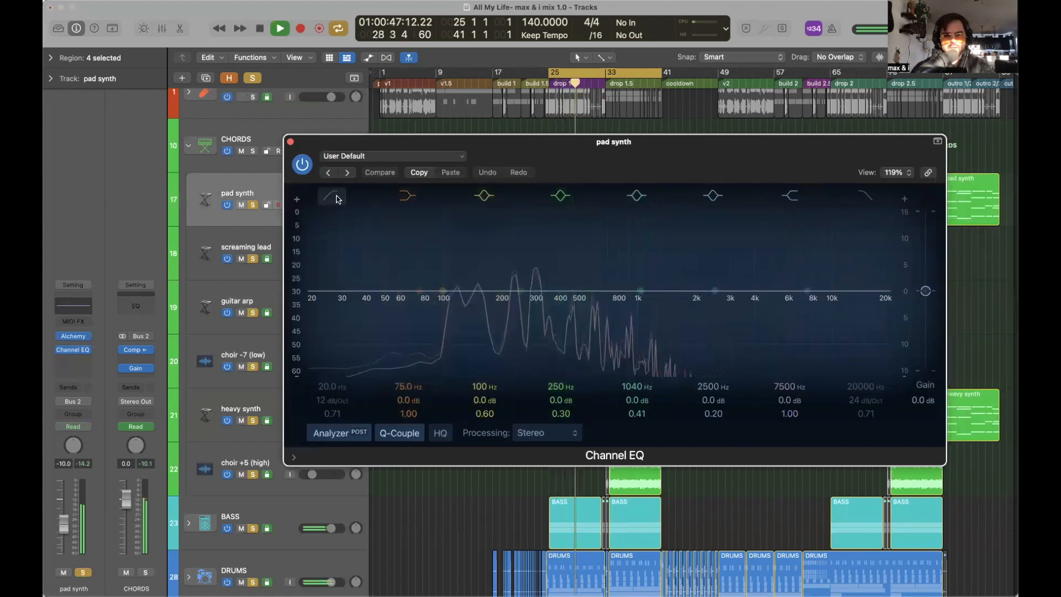
left_click(334, 196)
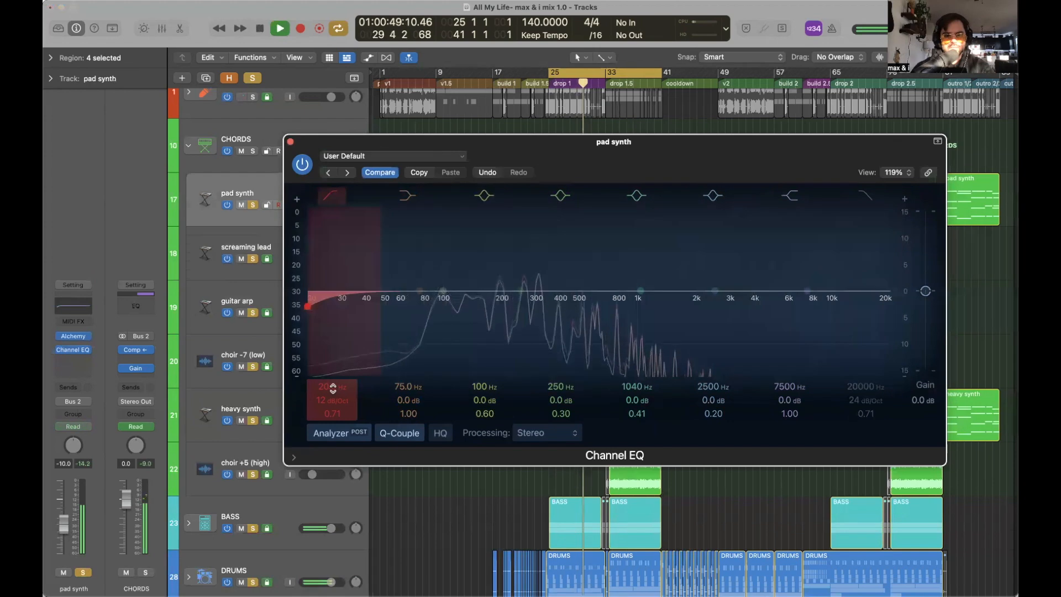
left_click_drag(338, 400, 342, 385)
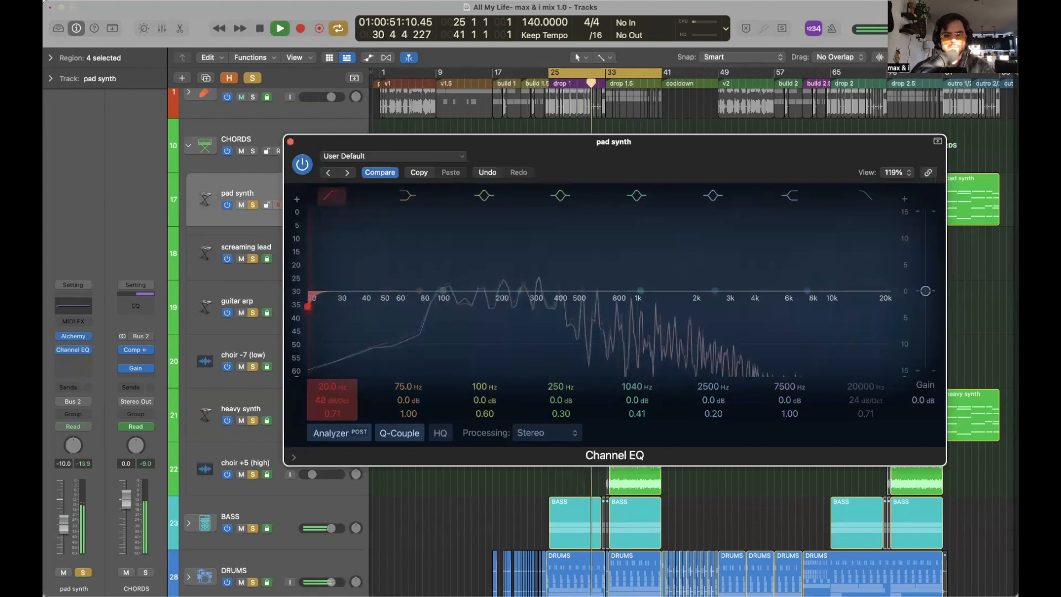
left_click_drag(307, 306, 449, 305)
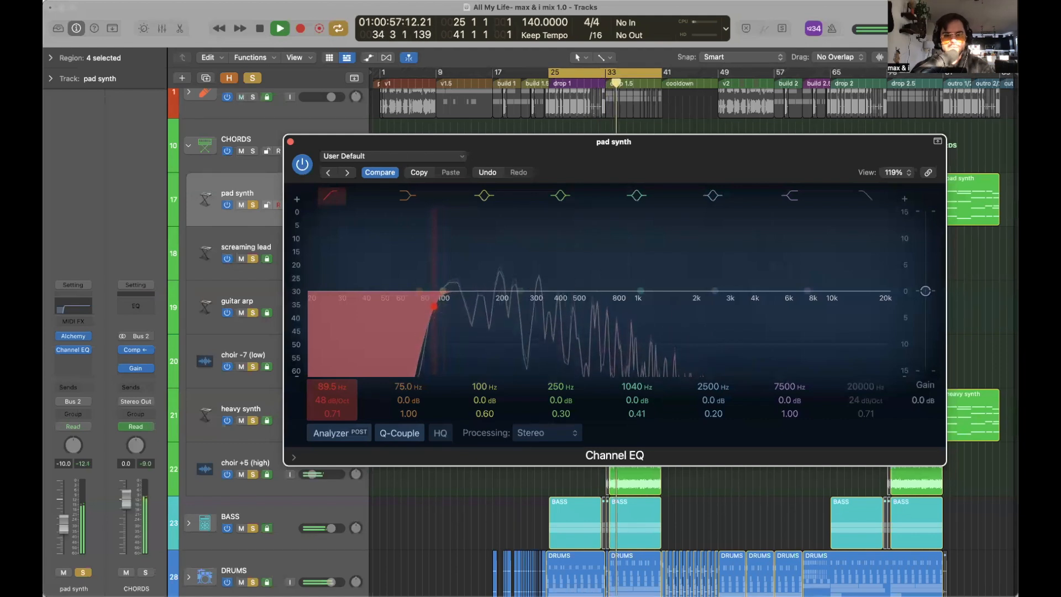
Set the pad synth's volume to -12.0 dB by ear against the looped drop, and close its EQ.
key("space")
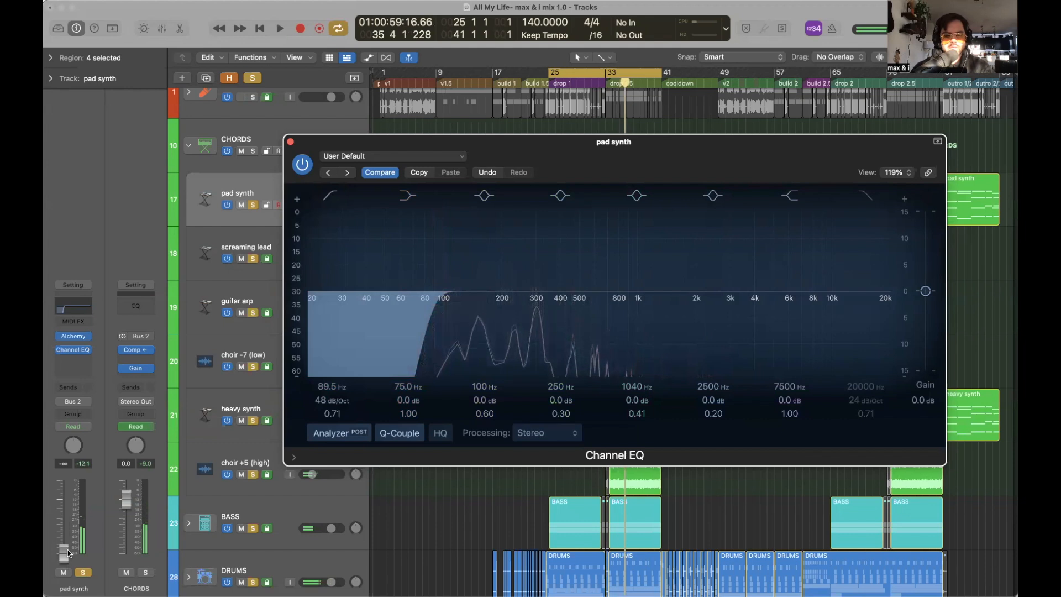
key("space")
left_click_drag(64, 550, 64, 542)
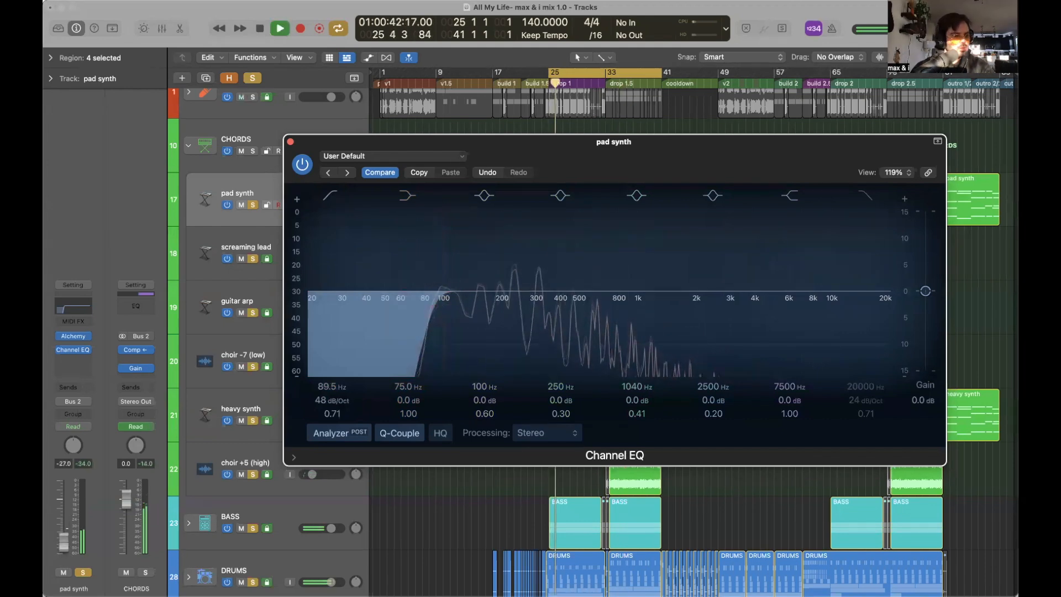
key("space")
key("space")
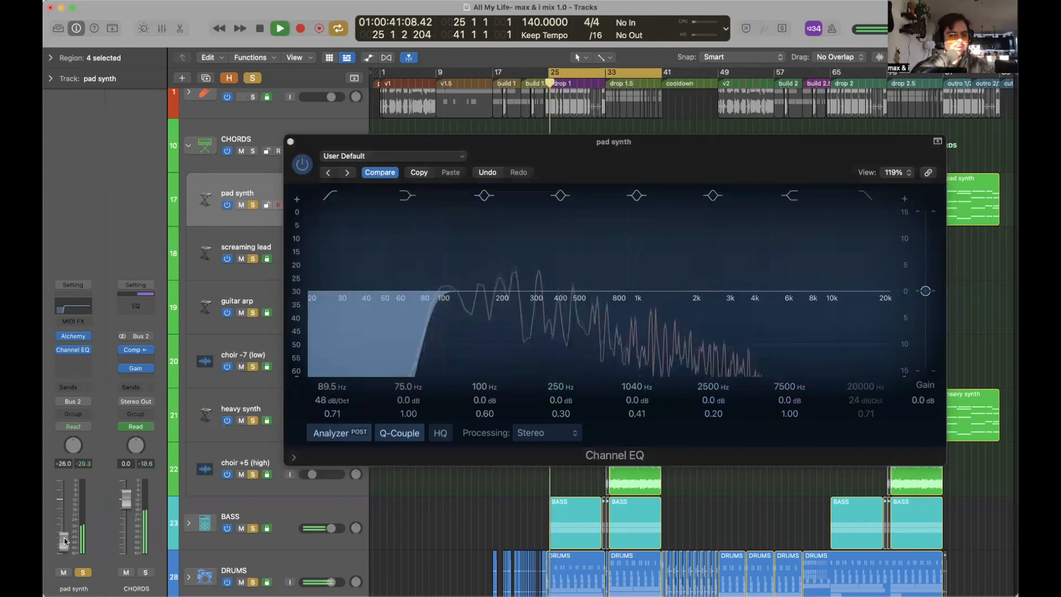
mouse_move(64, 541)
left_mouse_down()
mouse_move(64, 513)
mouse_move(64, 527)
left_mouse_up()
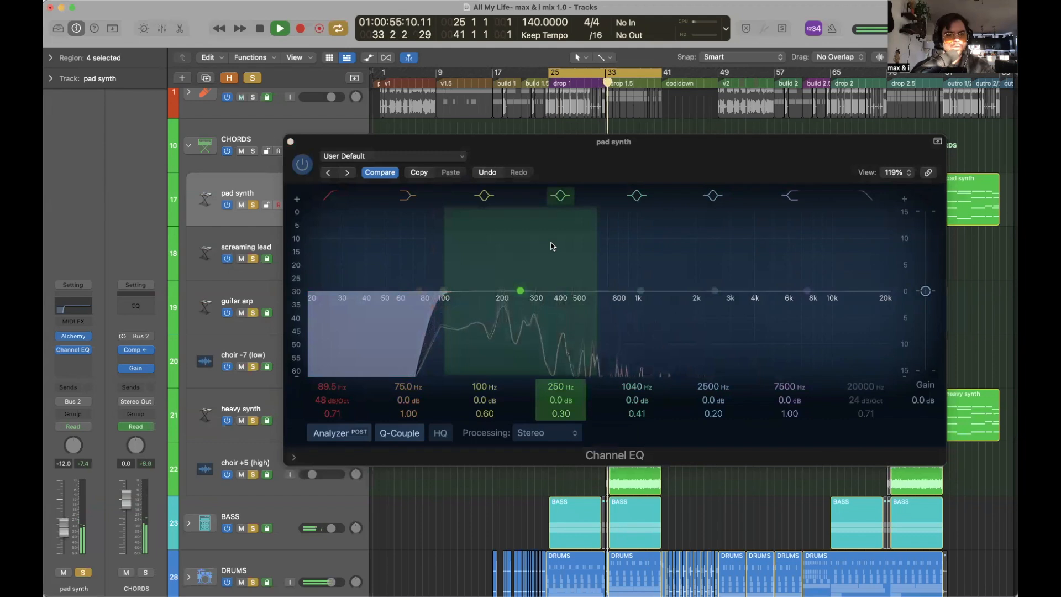
key("space")
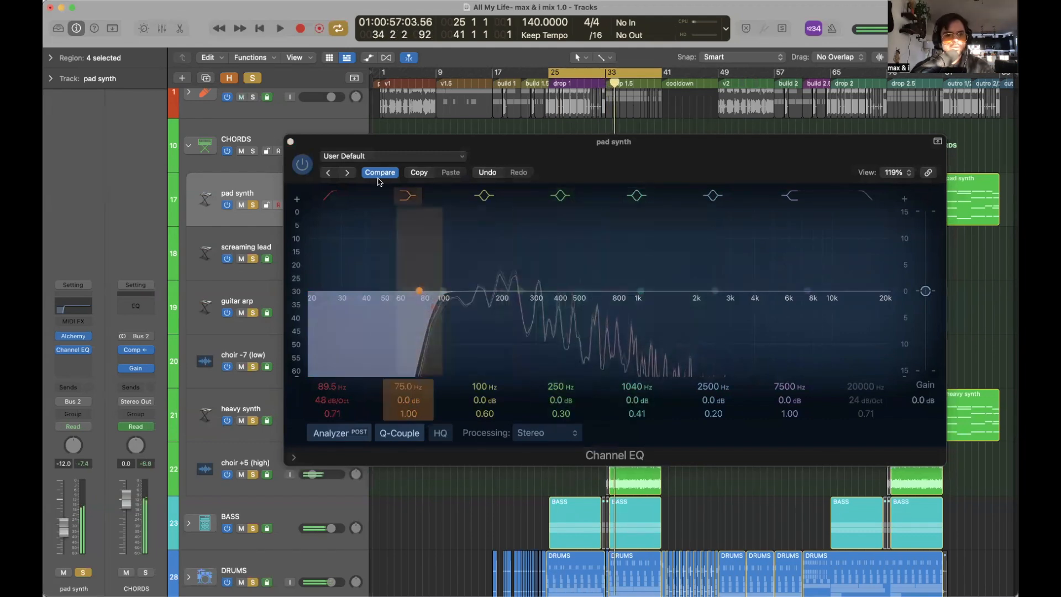
left_click(291, 142)
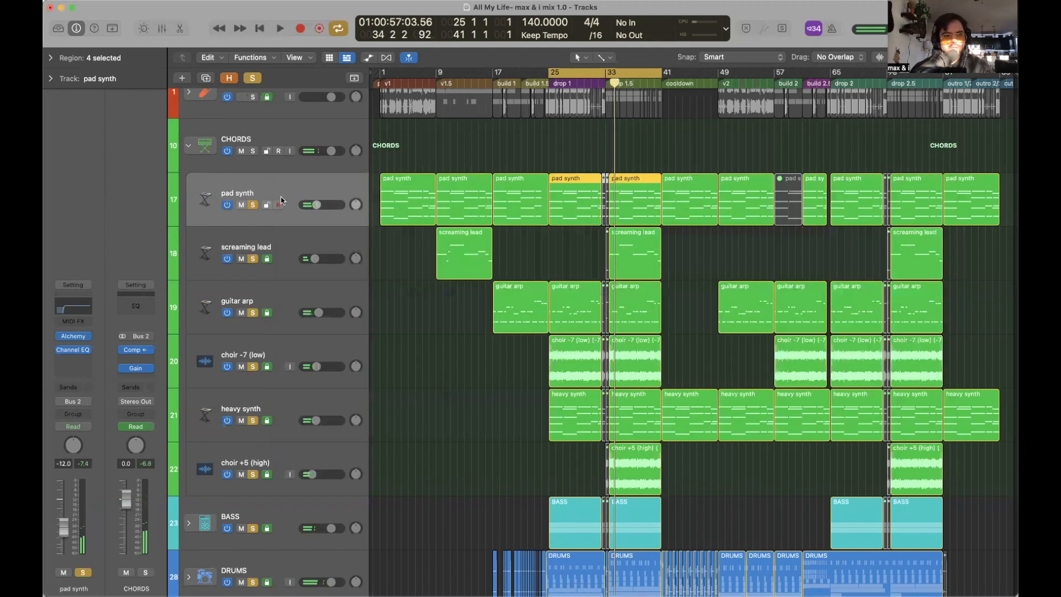
Turn off solo on the screaming lead, guitar arp, choir -7 (low), heavy synth and choir +5 (high) tracks.
left_click_drag(254, 262, 253, 474)
scroll(269, 508, "down", 2)
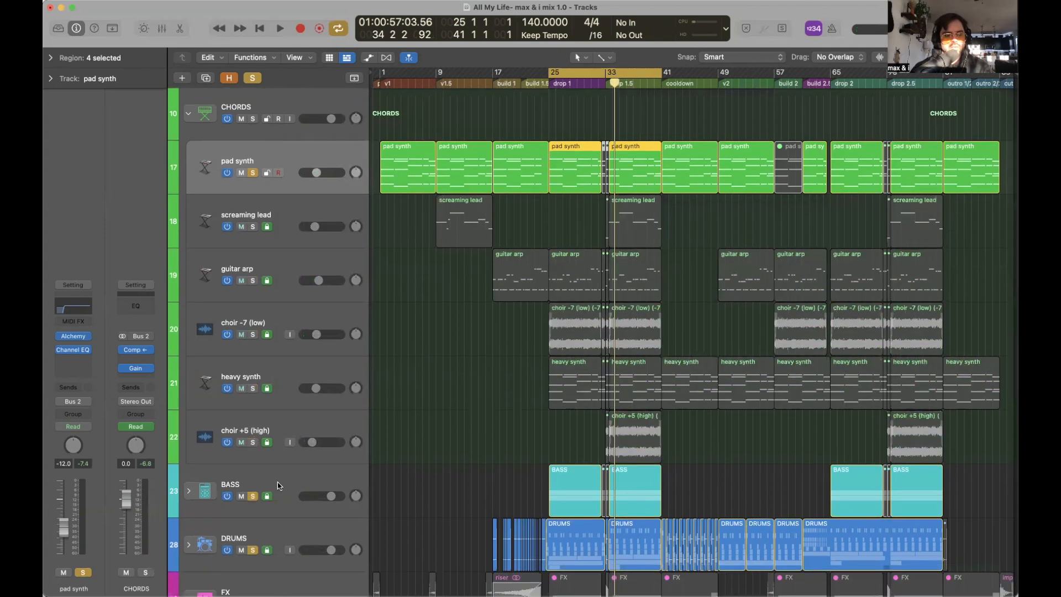
scroll(493, 392, "down", 2)
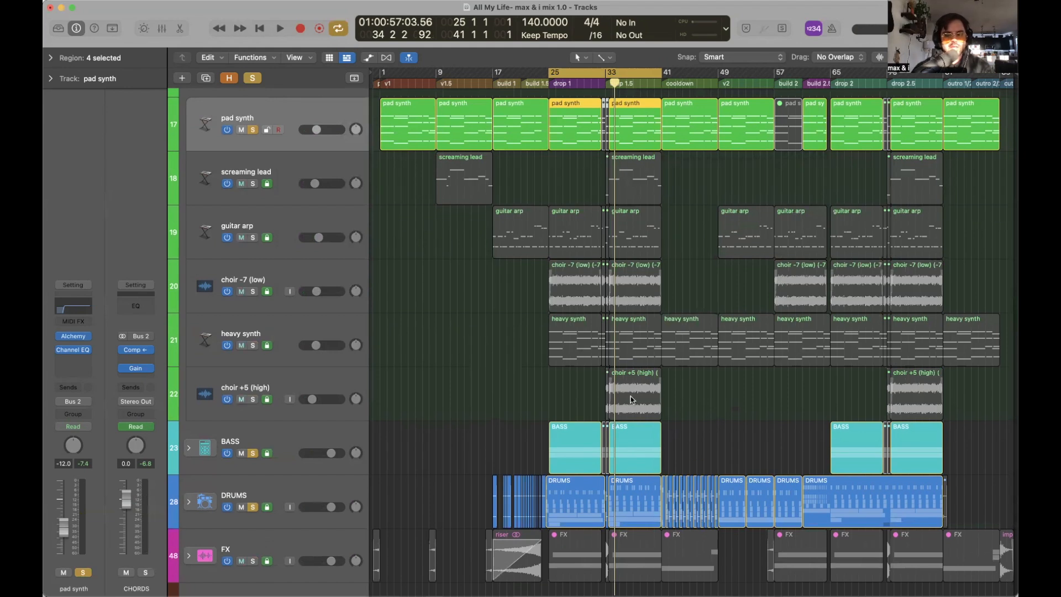
scroll(556, 396, "up", 1)
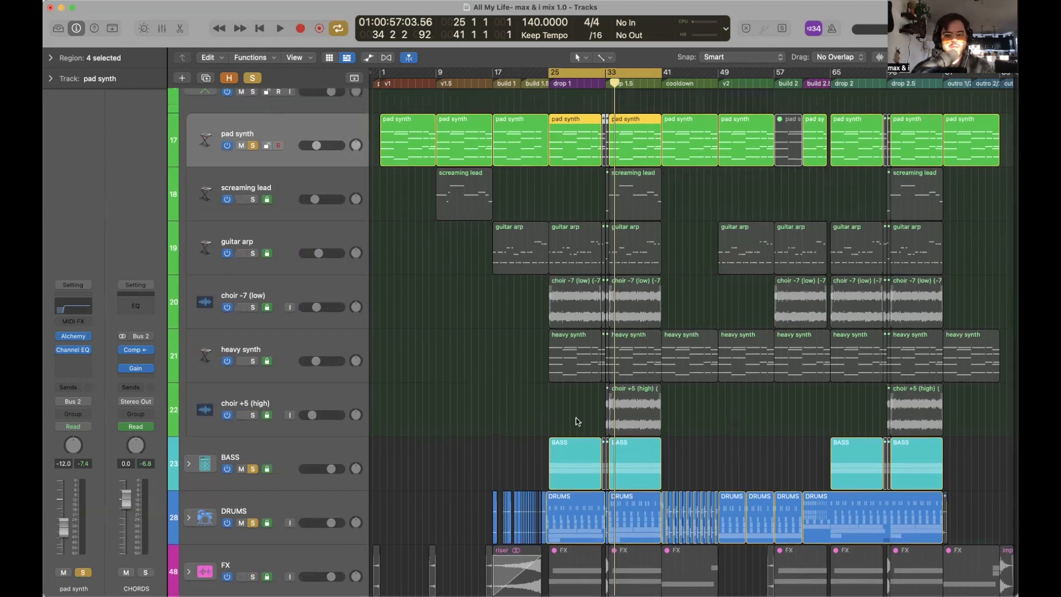
scroll(540, 413, "up", 2)
Compare the Stereo Out Channel EQ spectrum during playback with the pad synth's solo off and on.
key("space")
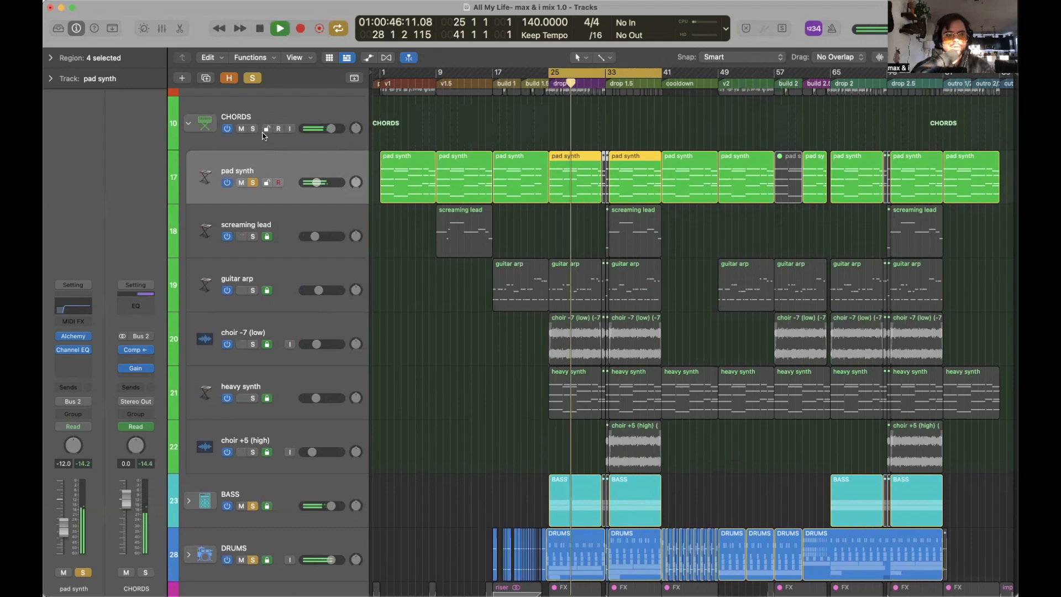
key("Up")
left_click(136, 342)
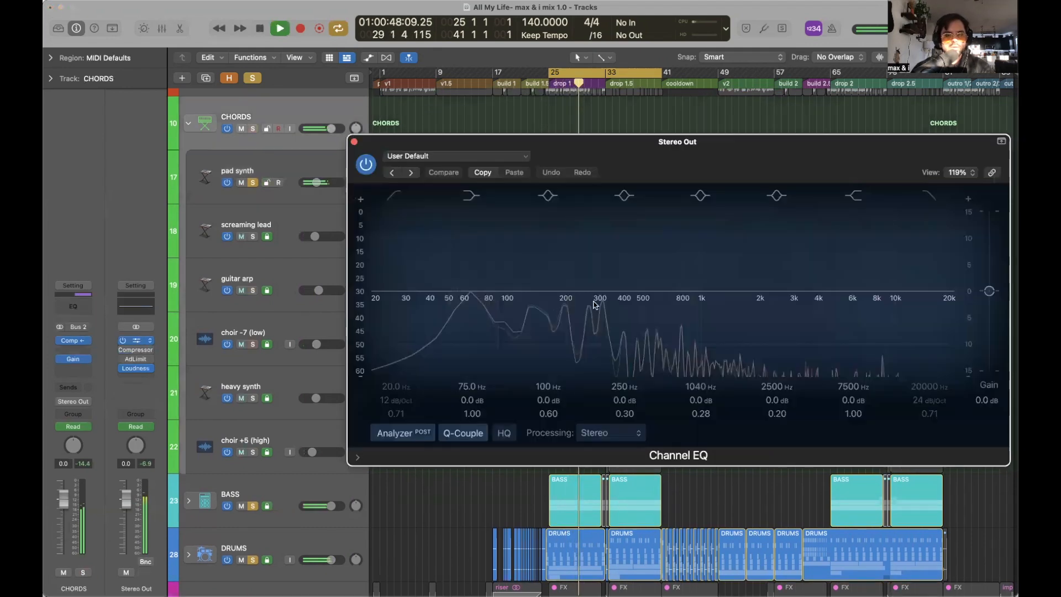
left_click(253, 183)
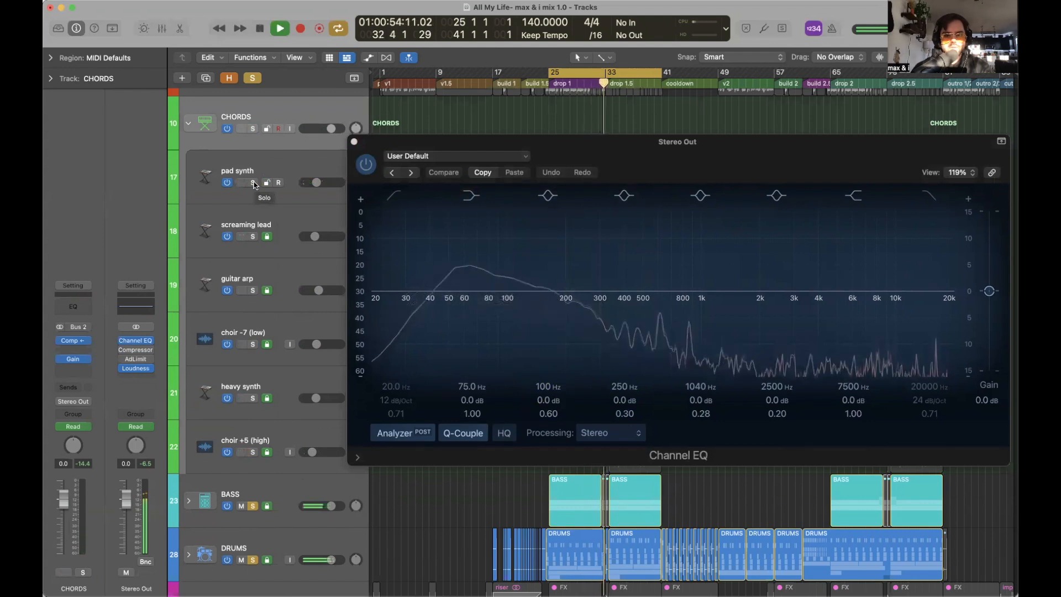
left_click(254, 183)
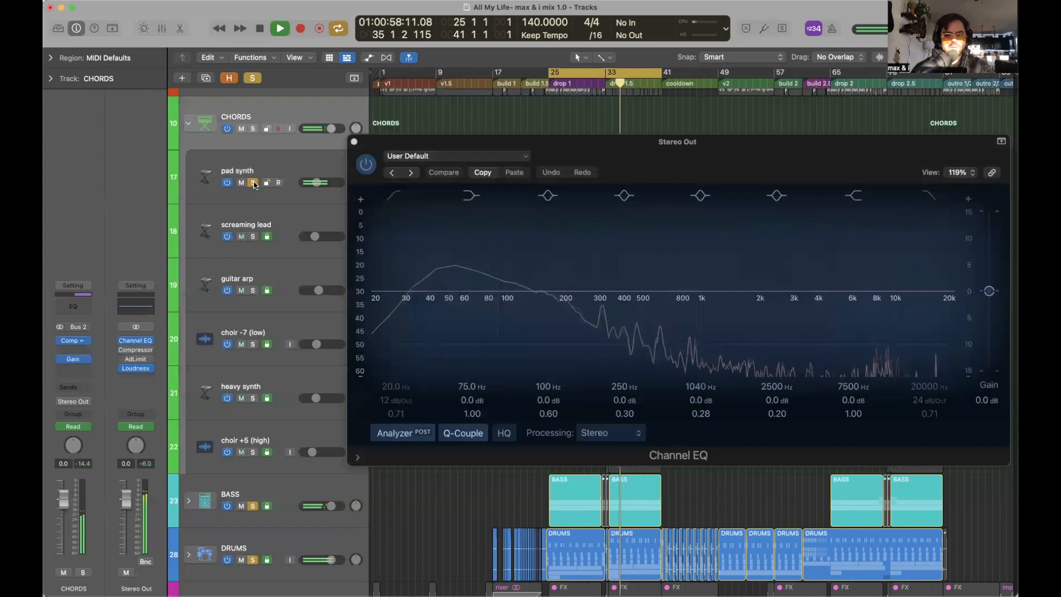
Close the Stereo Out EQ, stop playback and re-solo the five chord tracks from screaming lead through choir +5 (high).
left_click(354, 143)
left_click(314, 162)
key("space")
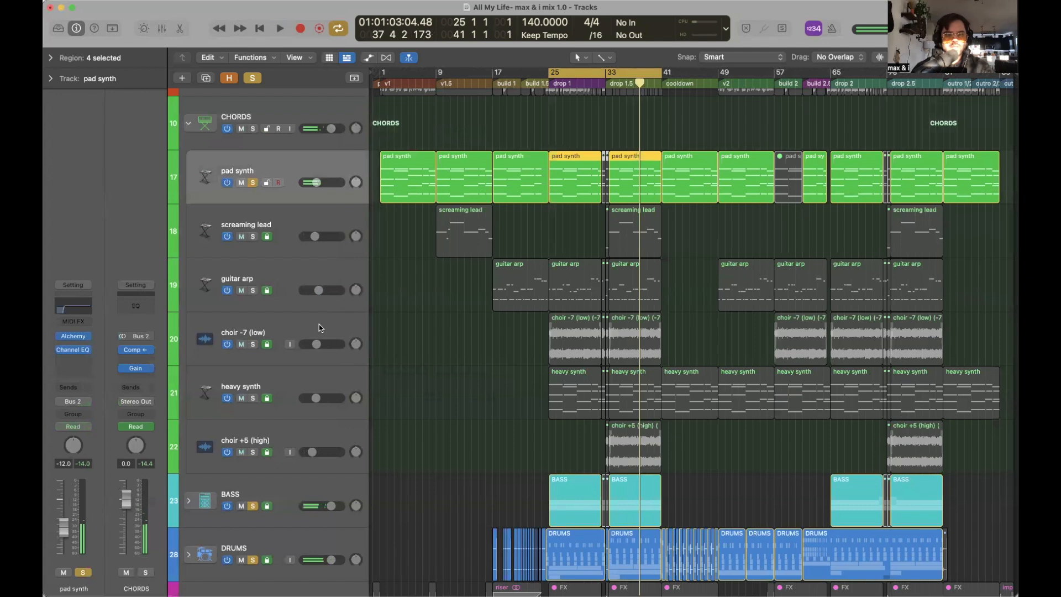
left_click_drag(254, 238, 255, 446)
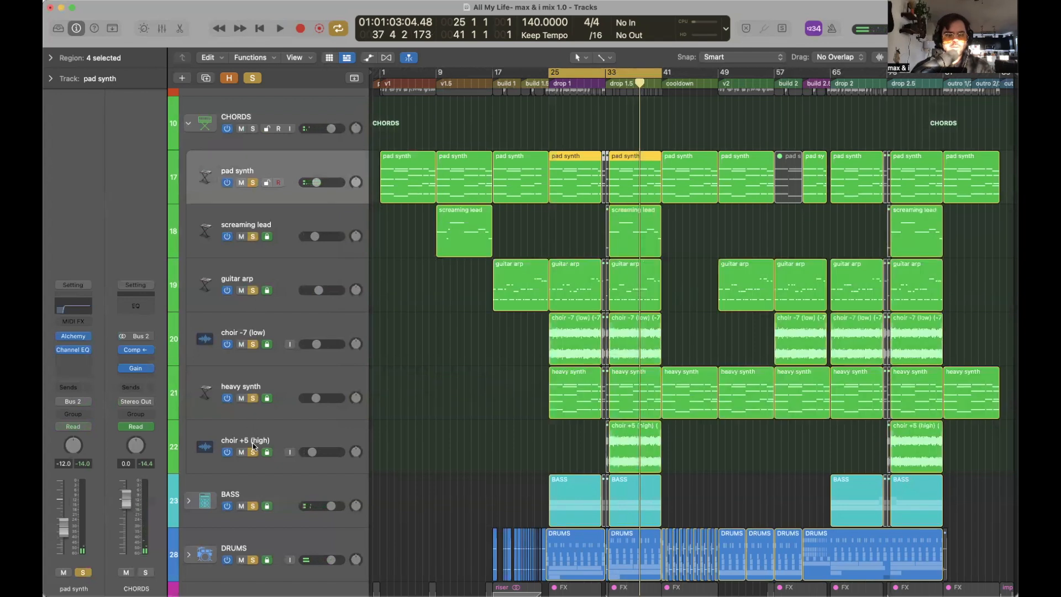
Expand the DRUMS track stack and select the SNARES track.
scroll(221, 475, "down", 2)
left_click(188, 509)
scroll(395, 449, "down", 10)
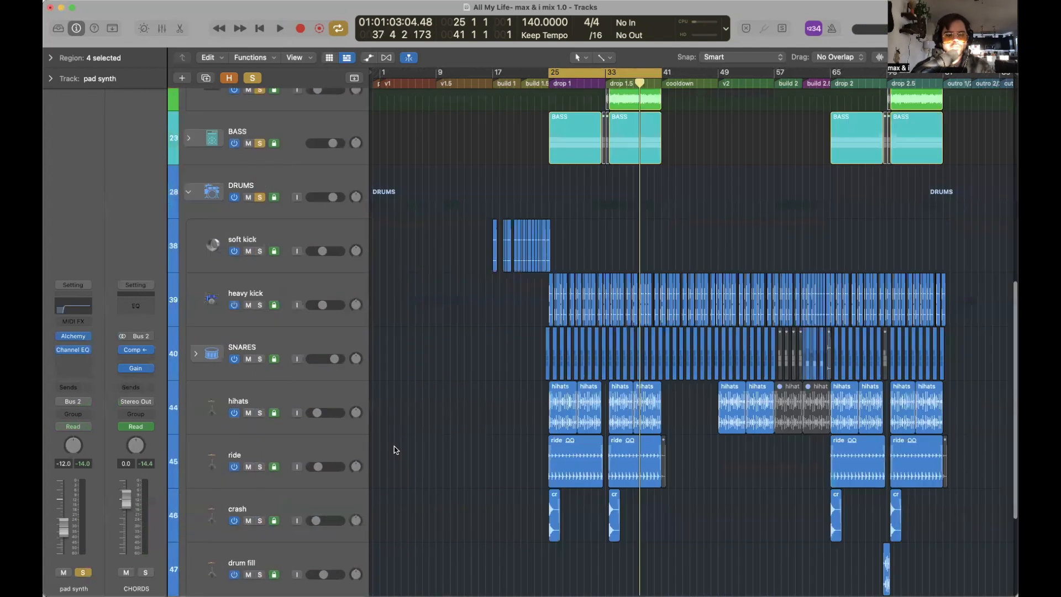
scroll(310, 307, "down", 1)
left_click(254, 311)
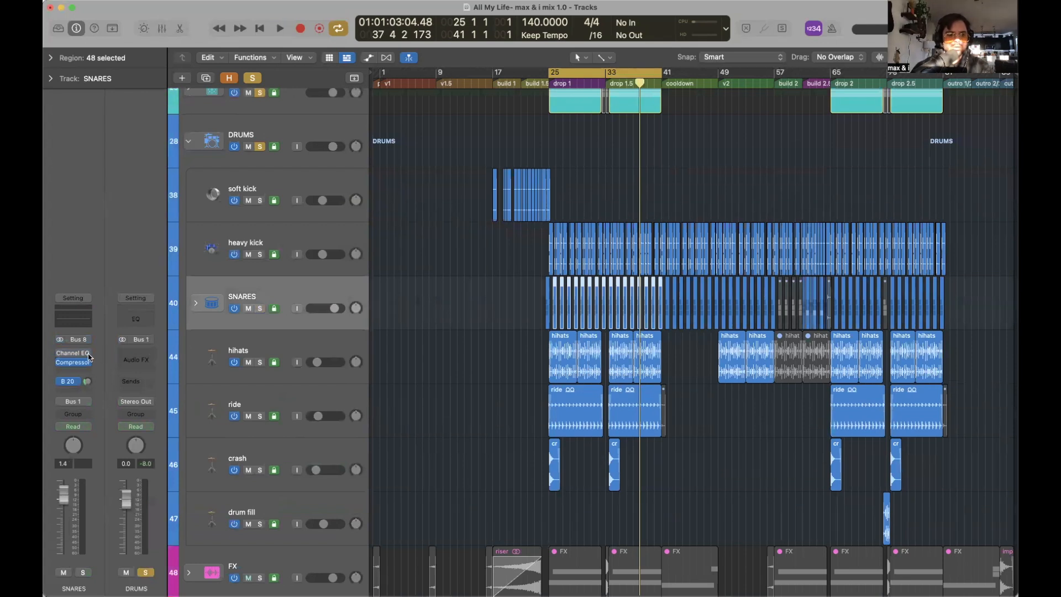
Examine the SNARES Channel EQ spectrum around 100 to 250 Hz during playback of the drop, leaving the EQ closed and playback stopped.
left_click(61, 353)
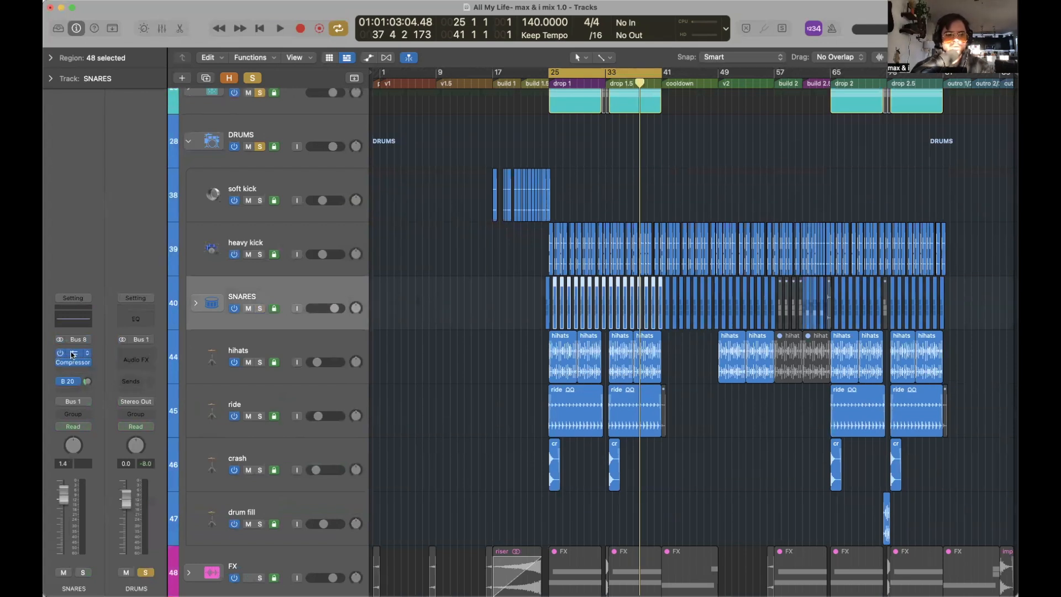
left_click(75, 354)
left_click_drag(707, 160, 621, 158)
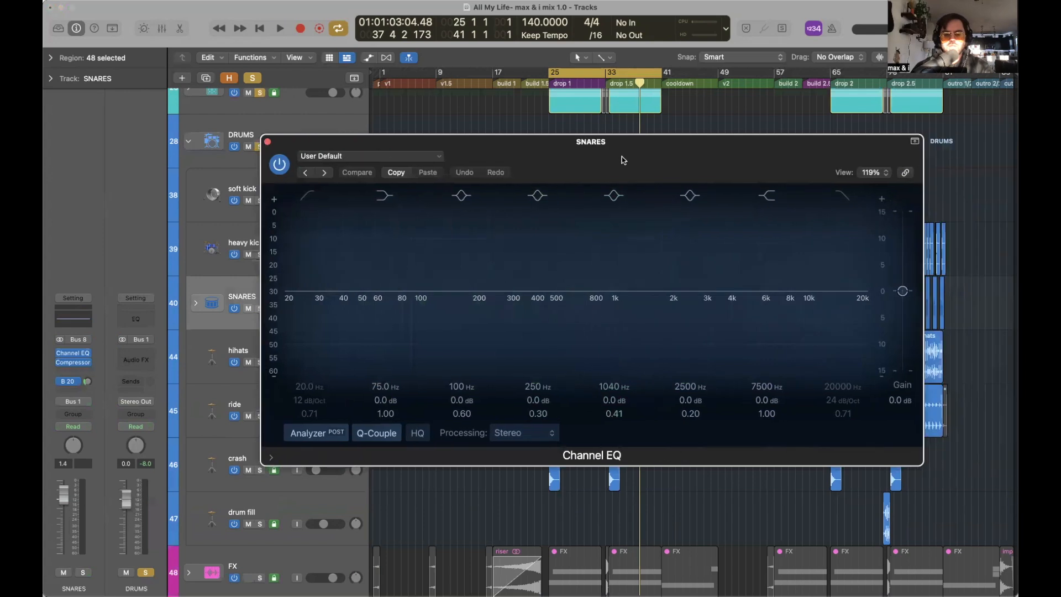
key("space")
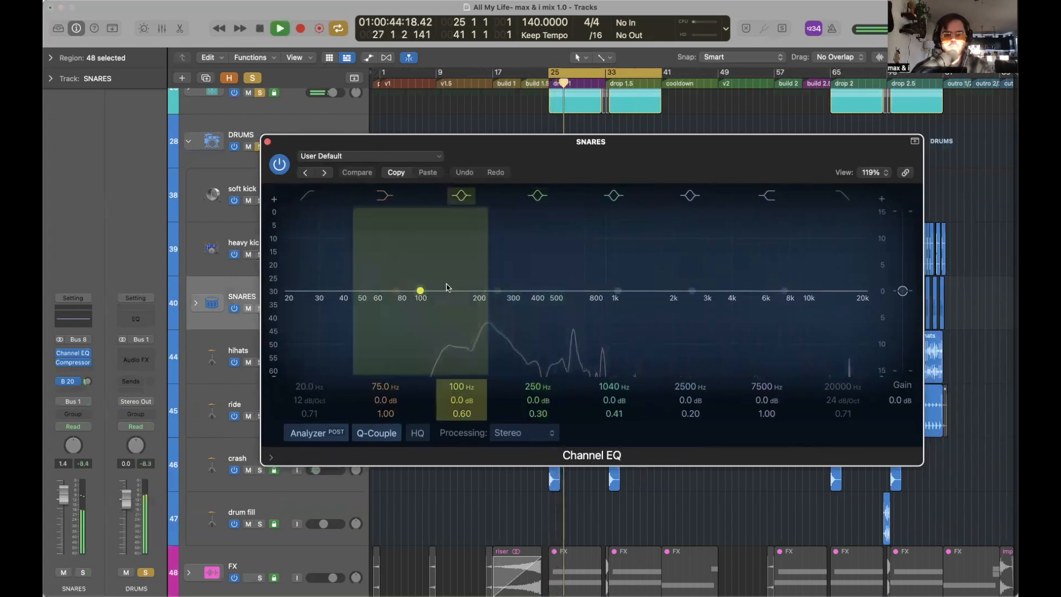
key("space")
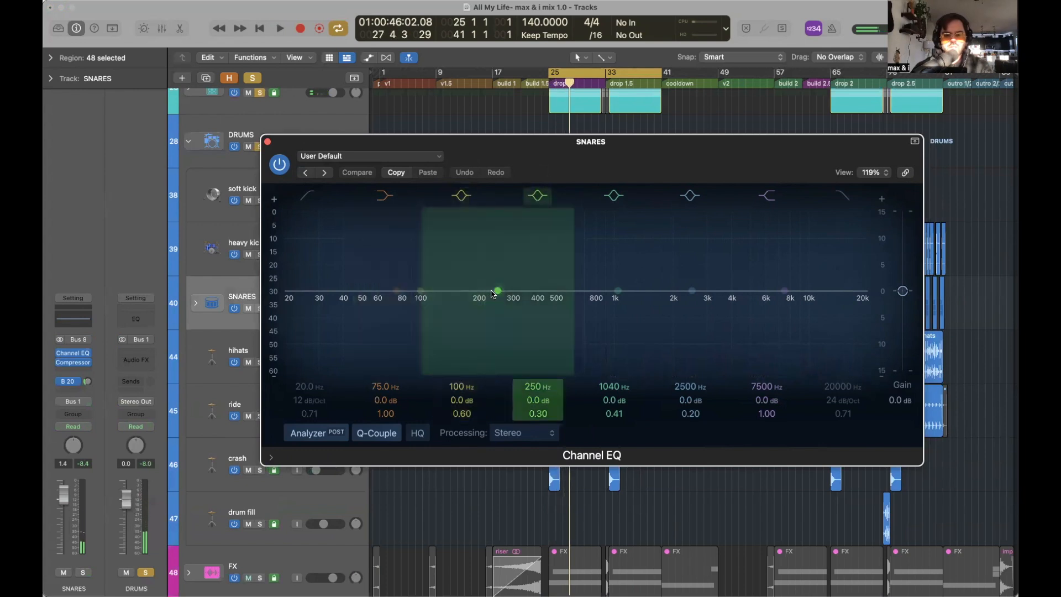
key("space")
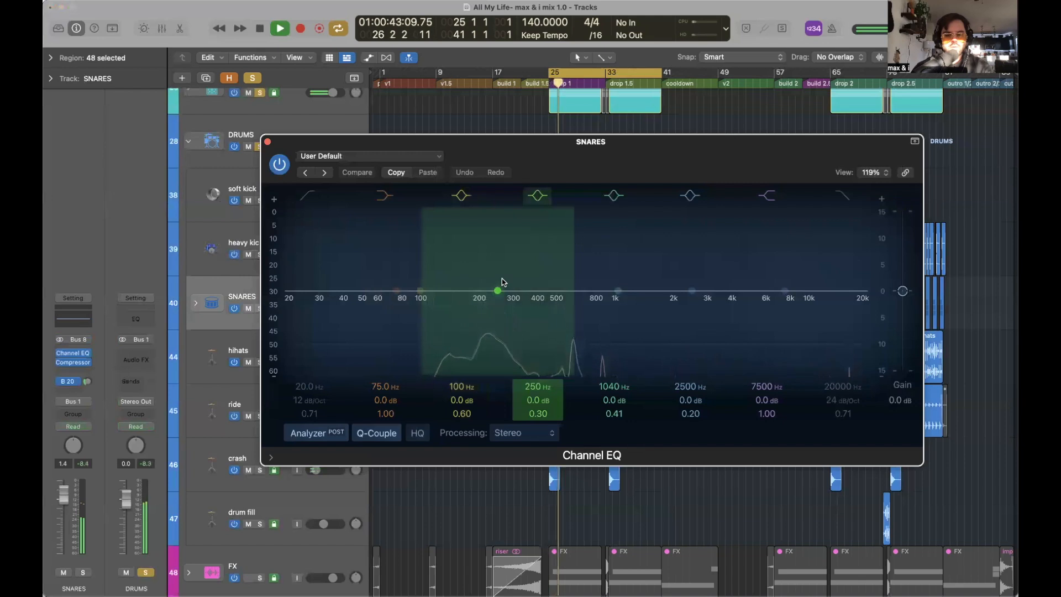
key("space")
left_click(267, 142)
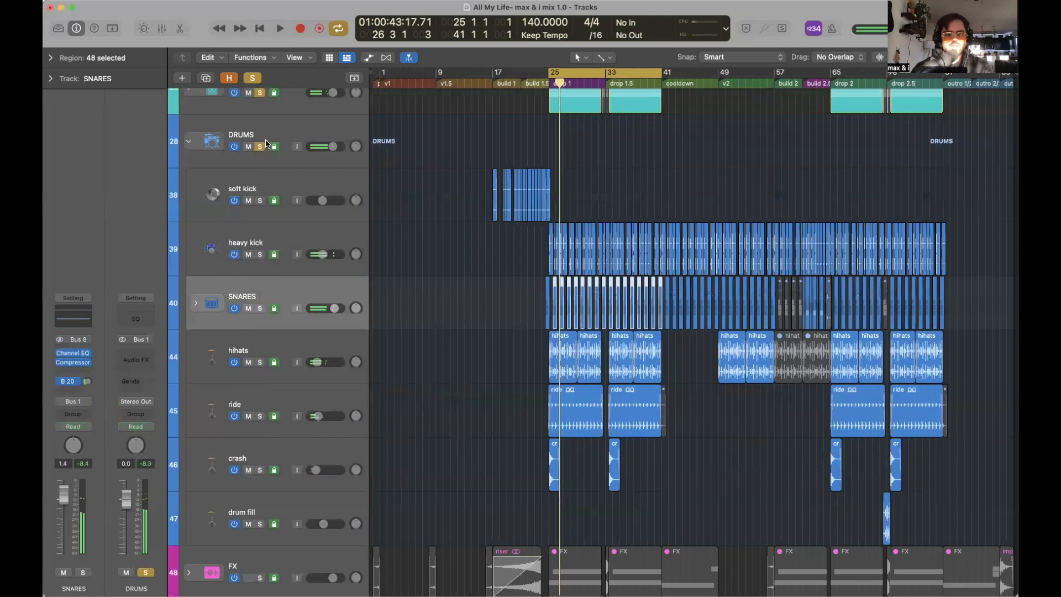
Collapse the DRUMS track stack and listen to the start of drop 1 with the pad synth track selected.
left_click(188, 144)
scroll(572, 249, "up", 3)
scroll(685, 275, "down", 1)
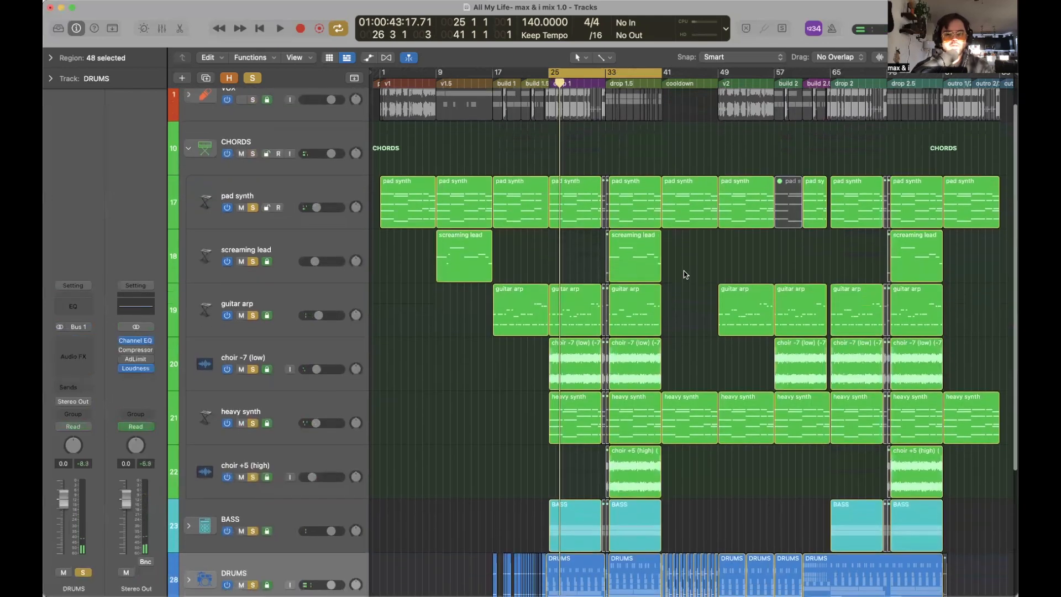
key("space")
left_click(302, 197)
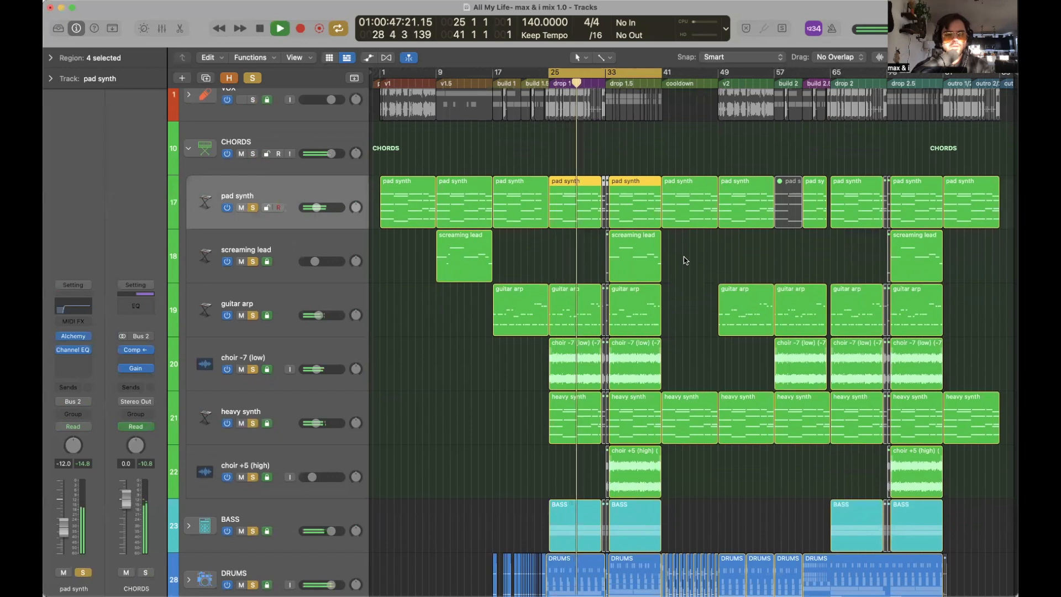
key("space")
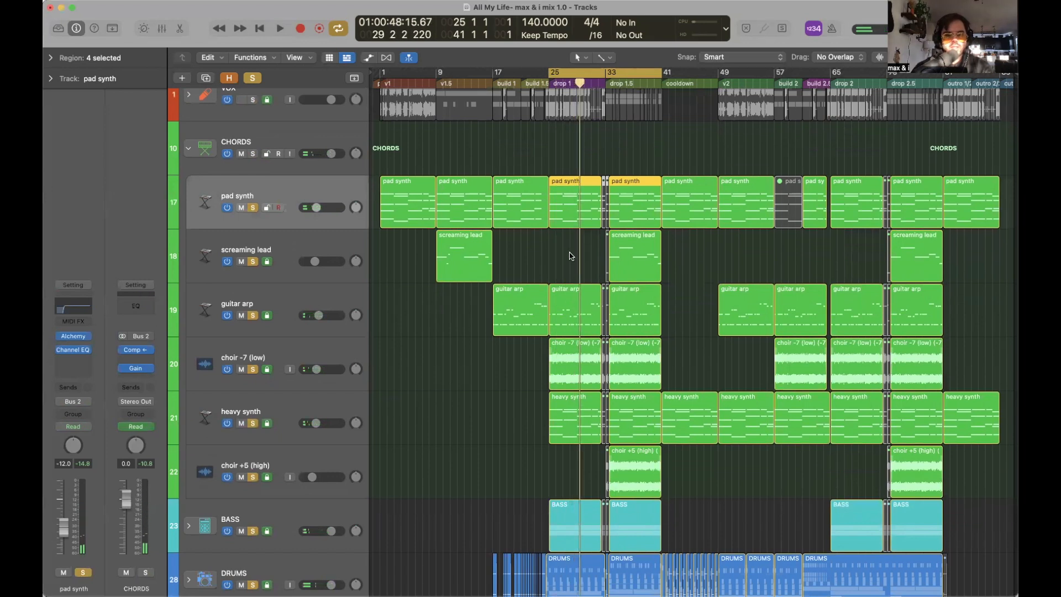
Expand the DRUMS track stack and its nested SNARES stack.
scroll(570, 256, "down", 5)
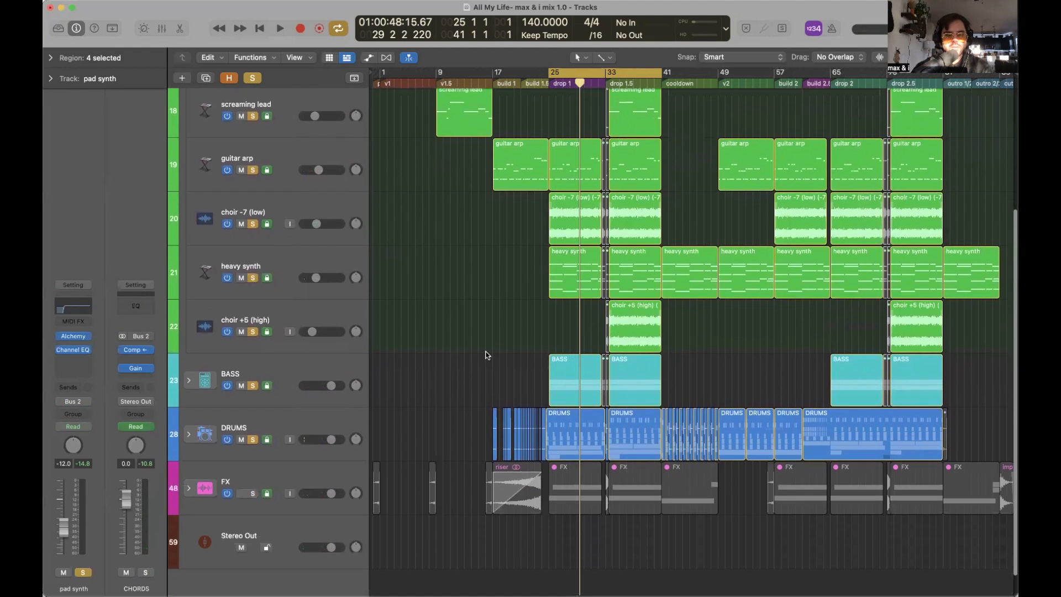
left_click(189, 408)
scroll(559, 421, "down", 5)
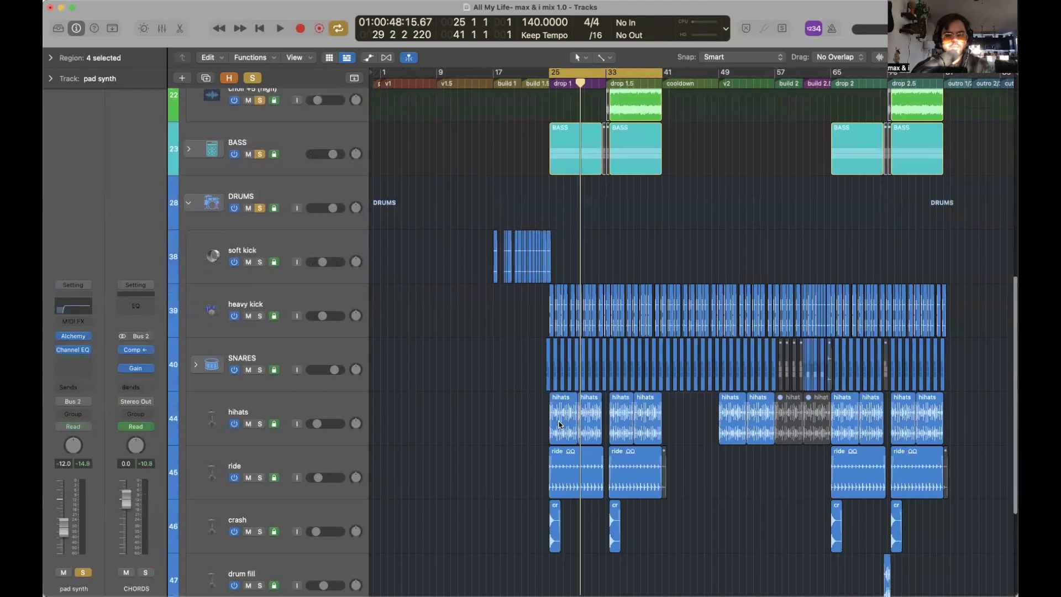
key("super+Right")
key("super+Right")
key("super+Right")
key("super+Left")
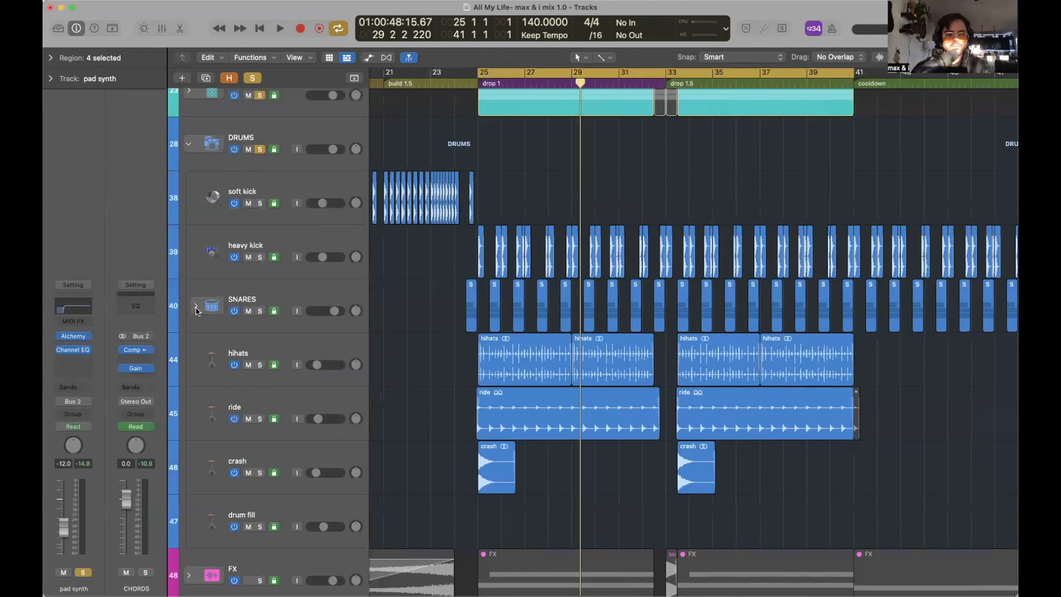
left_click(195, 306)
Examine the waveforms of the edm, smack and tonal snare hits at bar 29 beat 3 up close.
key("super+Right")
key("super+Right")
key("super+Right")
key("super+Right")
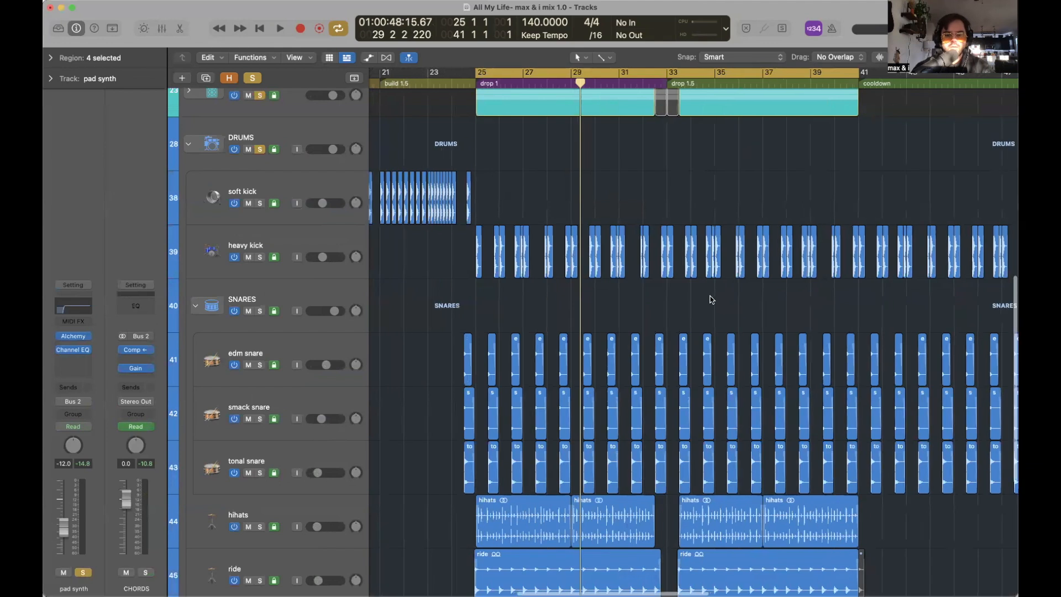
key("super+Right")
key("super+Right")
key("super+Right")
key("super+Right")
key("super+Right")
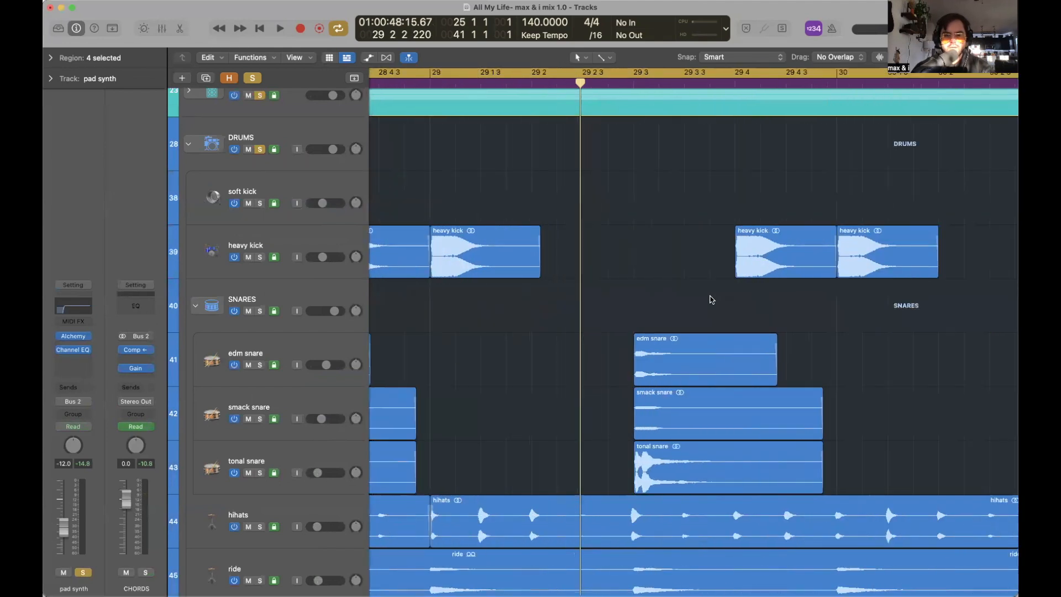
scroll(711, 297, "right", 3)
key("super+Down")
key("super+Down")
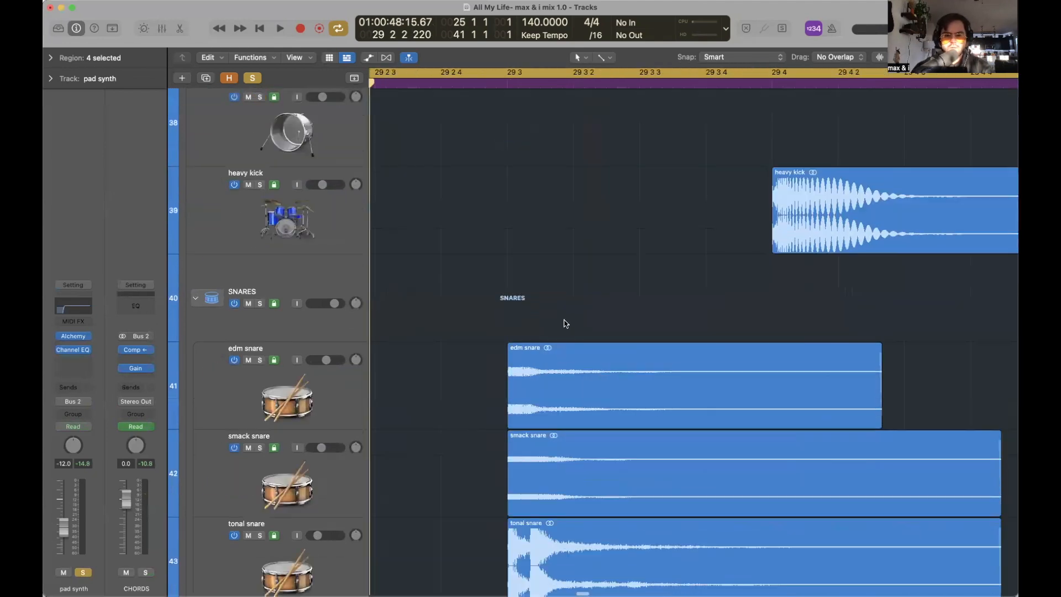
scroll(565, 322, "down", 2)
key("super+Right")
key("super+Right")
key("super+Right")
scroll(564, 323, "right", 2)
scroll(564, 323, "right", 2)
key("super+Right")
key("super+Right")
scroll(564, 323, "right", 3)
scroll(564, 323, "right", 1)
scroll(564, 324, "up", 4)
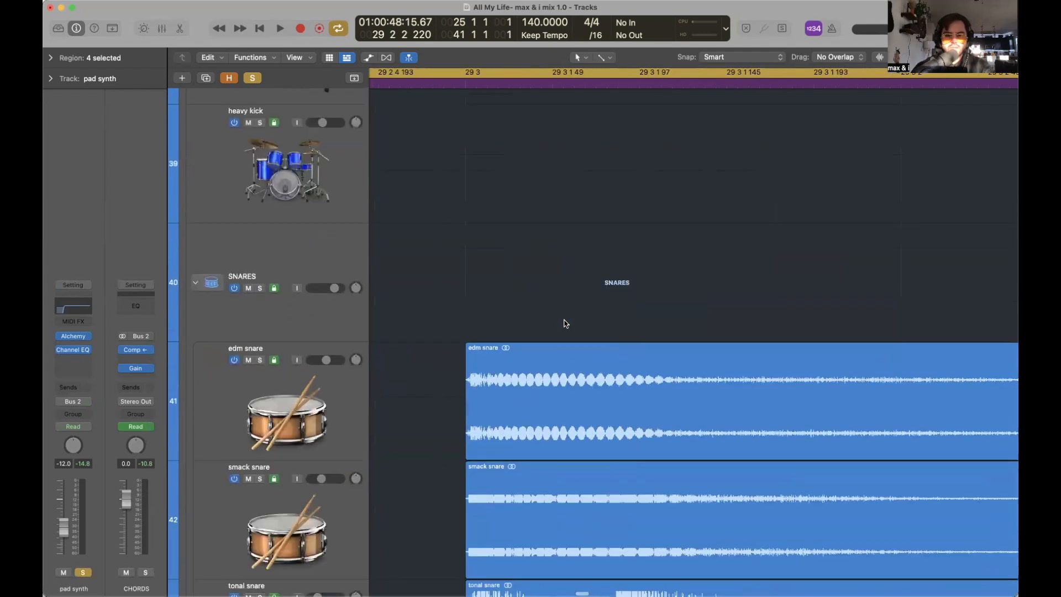
scroll(564, 323, "down", 2)
key("super+Right")
key("super+Right")
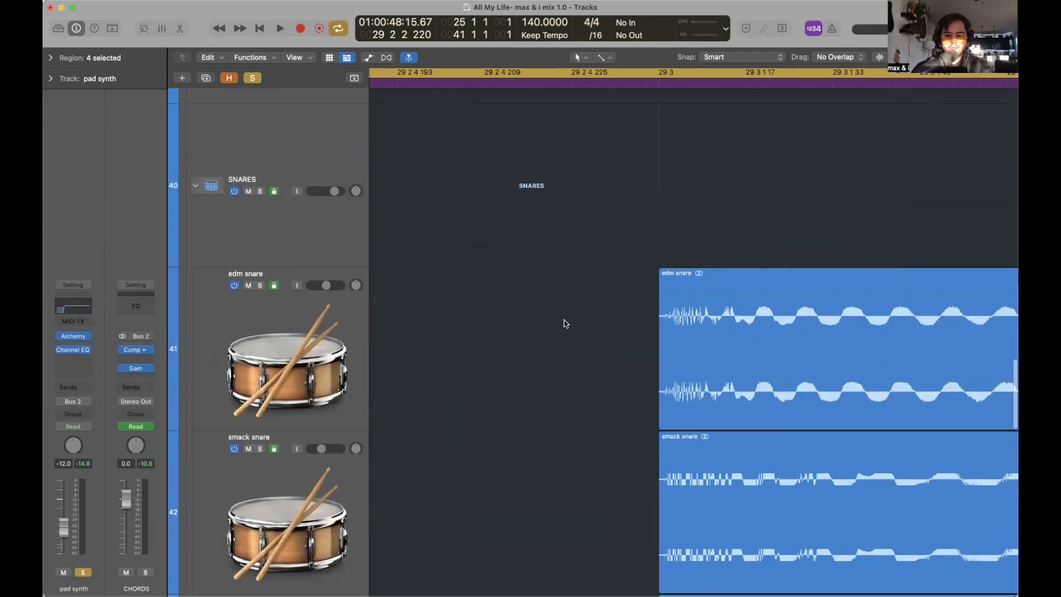
Return to an overview of the drop and collapse the SNARES and DRUMS track stacks.
key("super+Left")
key("super+Left")
key("super+Up")
key("super+Up")
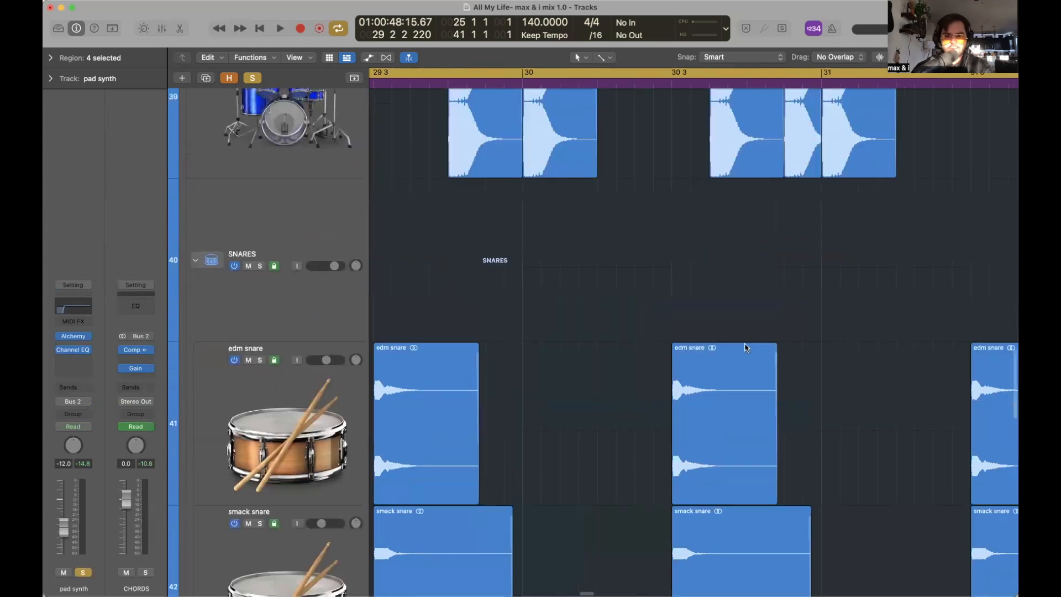
key("super+Up")
key("super+Up")
key("super+Left")
key("super+Left")
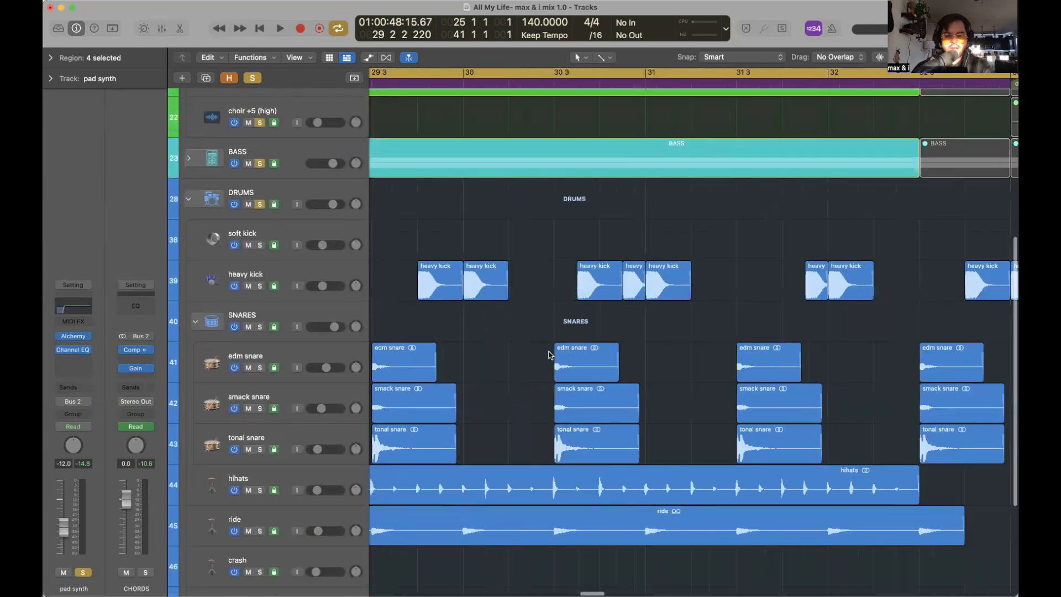
key("super+Left")
key("super+Left")
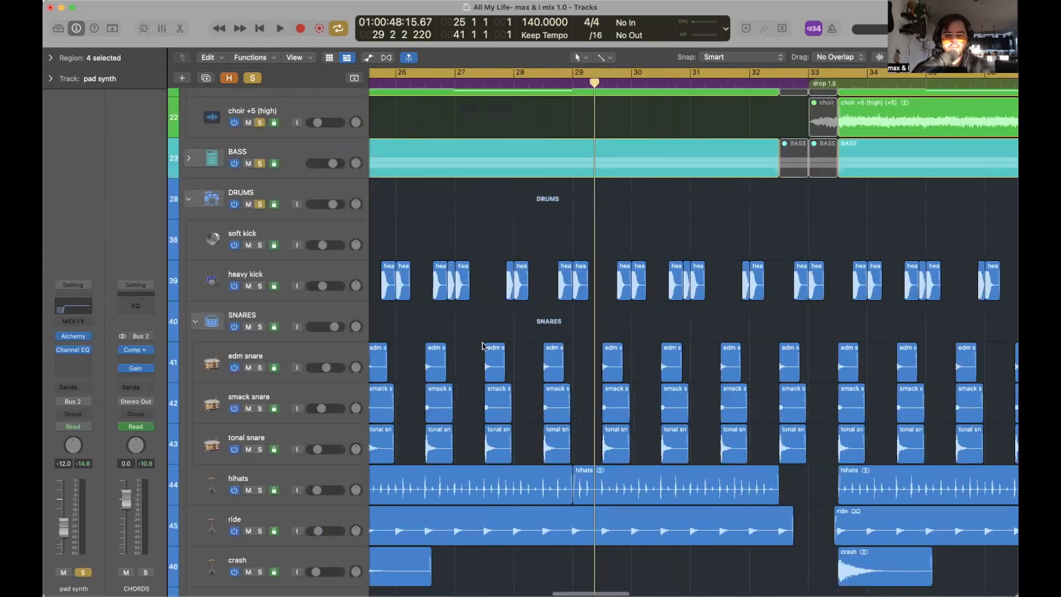
left_click(196, 322)
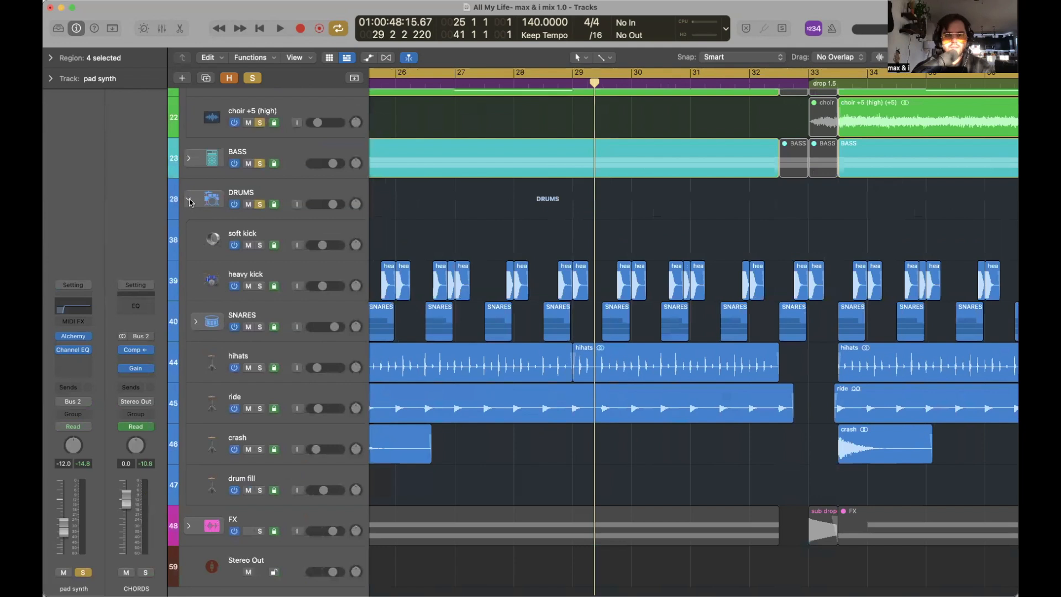
left_click(190, 199)
scroll(610, 239, "up", 2)
key("super+Left")
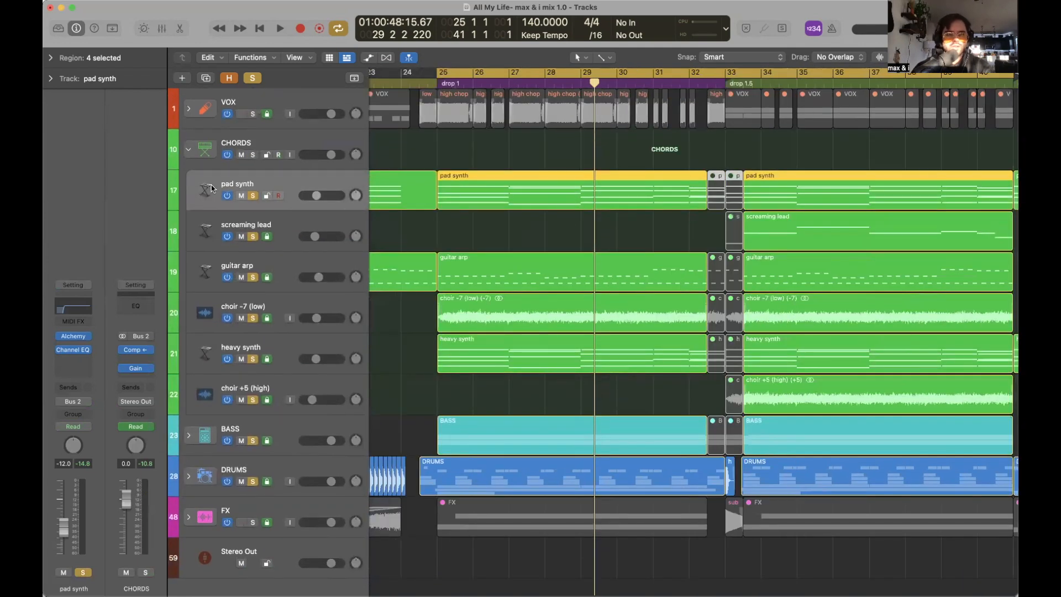
Turn off solo on screaming lead through choir +5 (high), BASS and DRUMS, and solo the SNARES inside the DRUMS stack.
left_click_drag(252, 237, 253, 395)
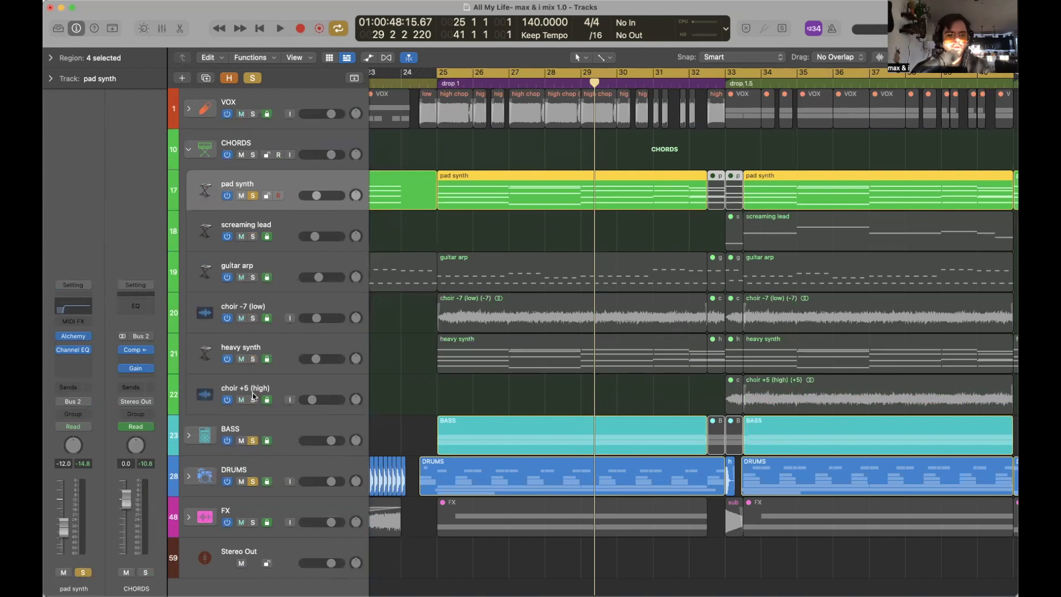
left_click(252, 441)
left_click(189, 476)
scroll(307, 460, "down", 1)
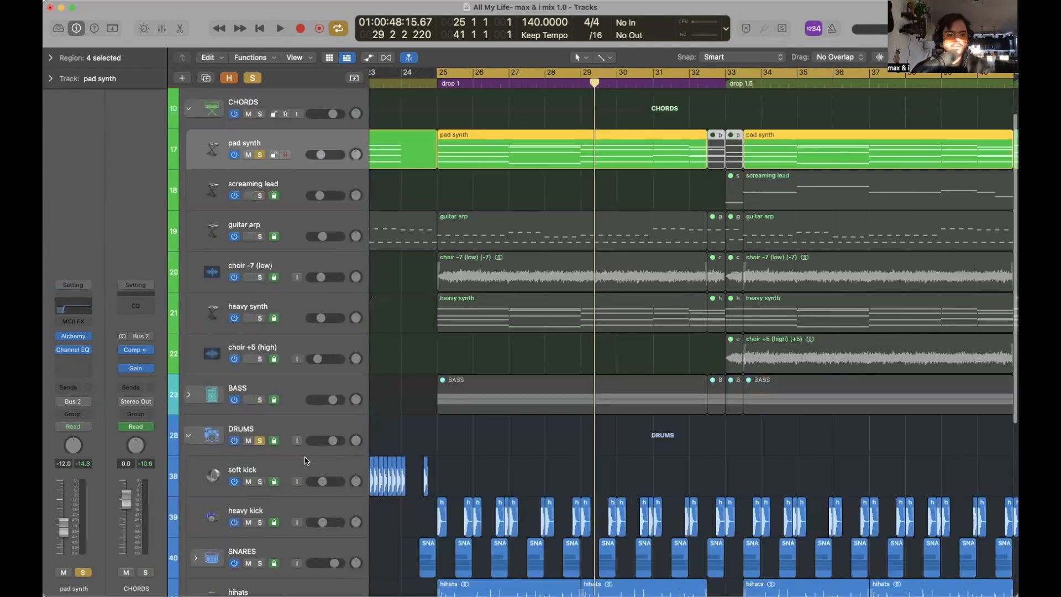
scroll(259, 300, "down", 6)
left_click(260, 293)
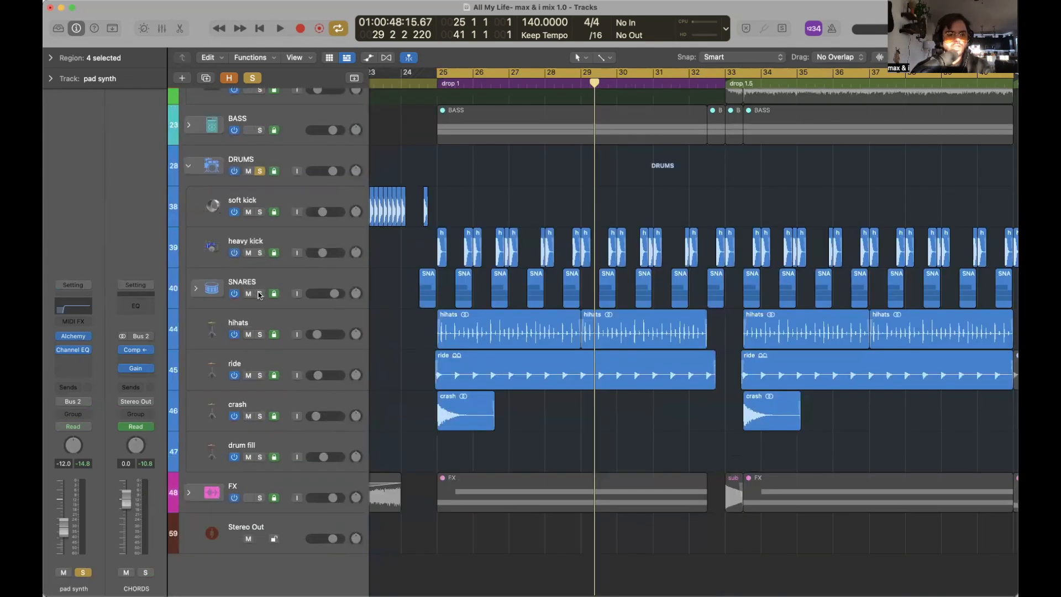
left_click(260, 171)
Play the drop from bar 25 with only the pad synth and SNARES soloed.
key("super+Left")
scroll(509, 193, "up", 8)
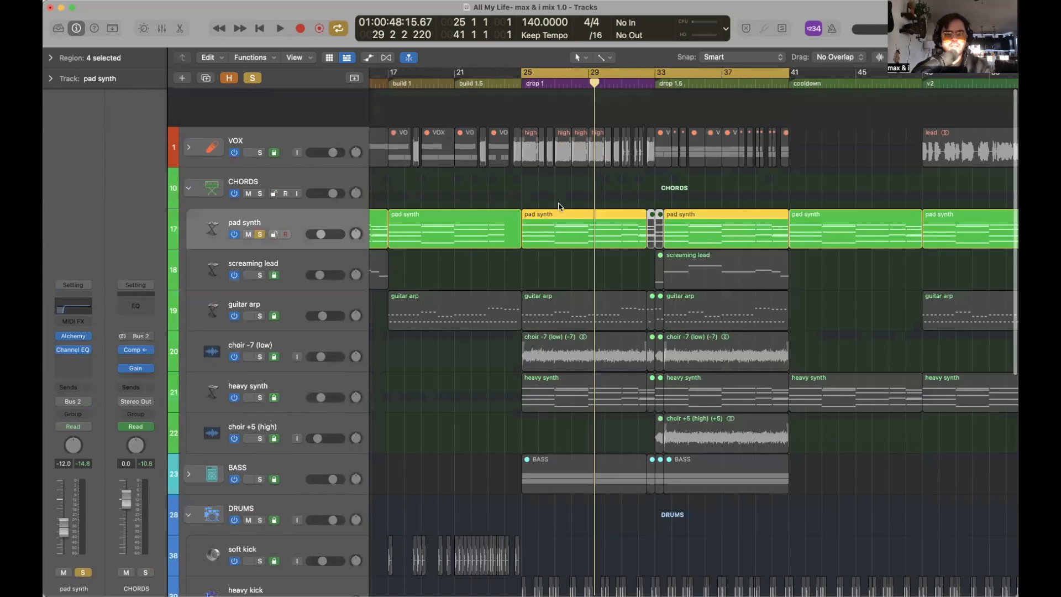
scroll(558, 207, "down", 1)
left_click(570, 220)
key("space")
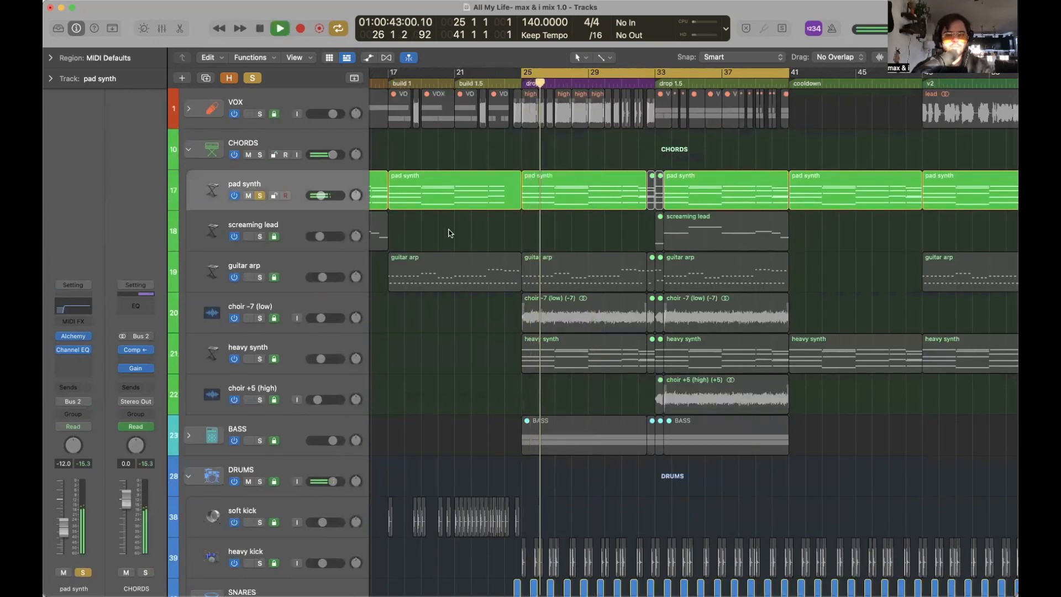
Insert a Compressor after the Channel EQ on the pad synth track and look through its preset list.
left_click(75, 361)
mouse_move(97, 514)
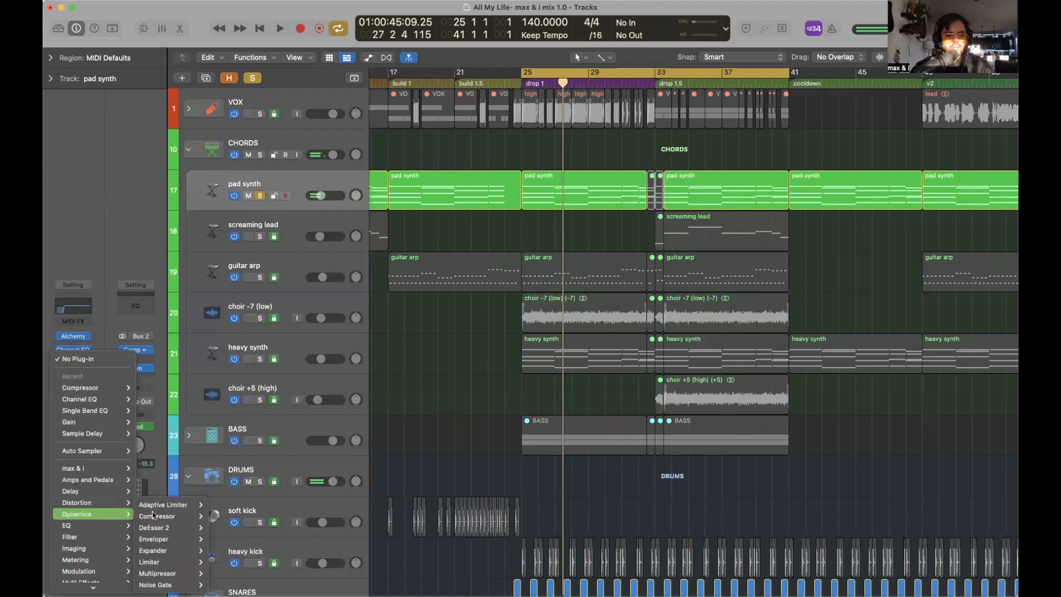
left_click(221, 516)
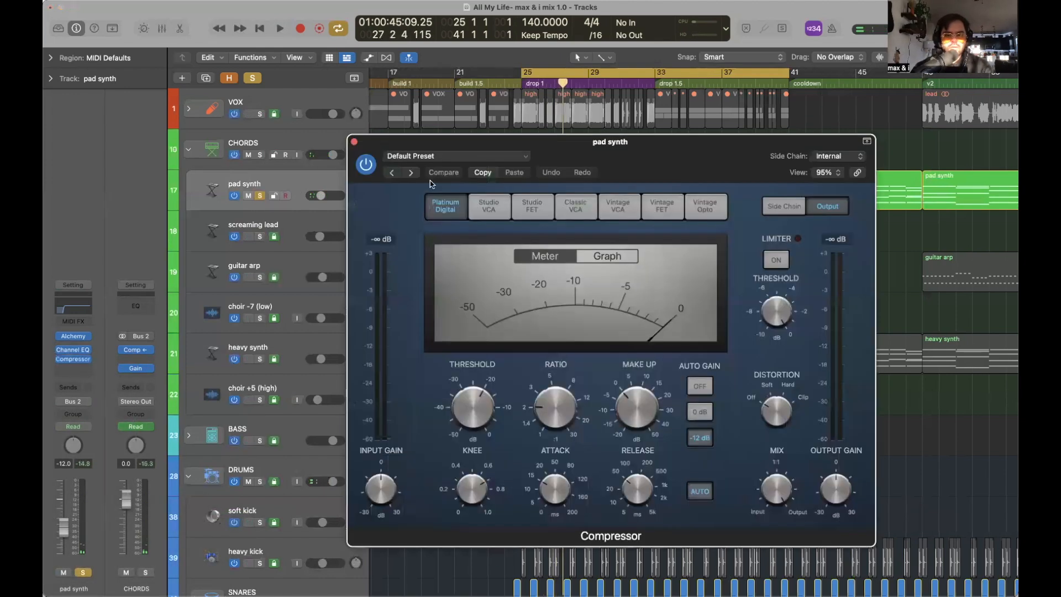
left_click(440, 154)
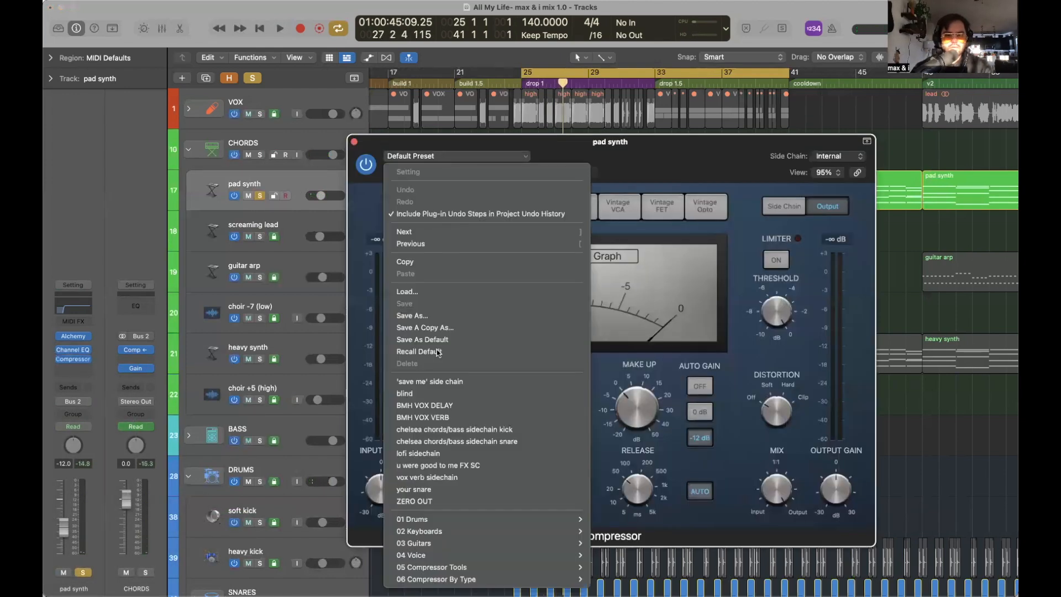
left_click(365, 146)
left_click(354, 142)
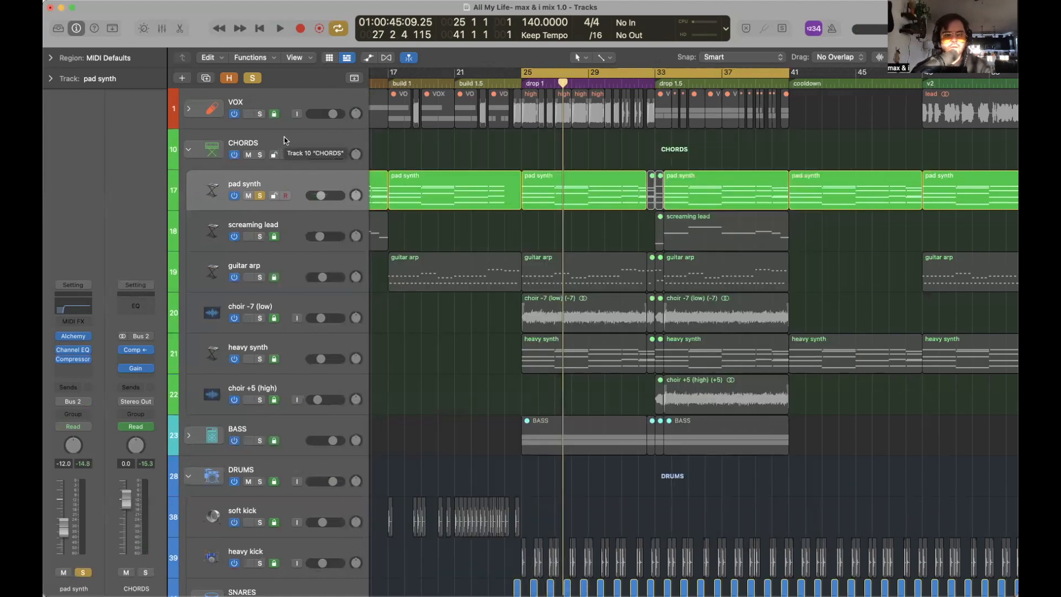
In the mixer, replace the pad synth's Compressor with a copy of the CHORDS track's side-chained Compressor.
key("x")
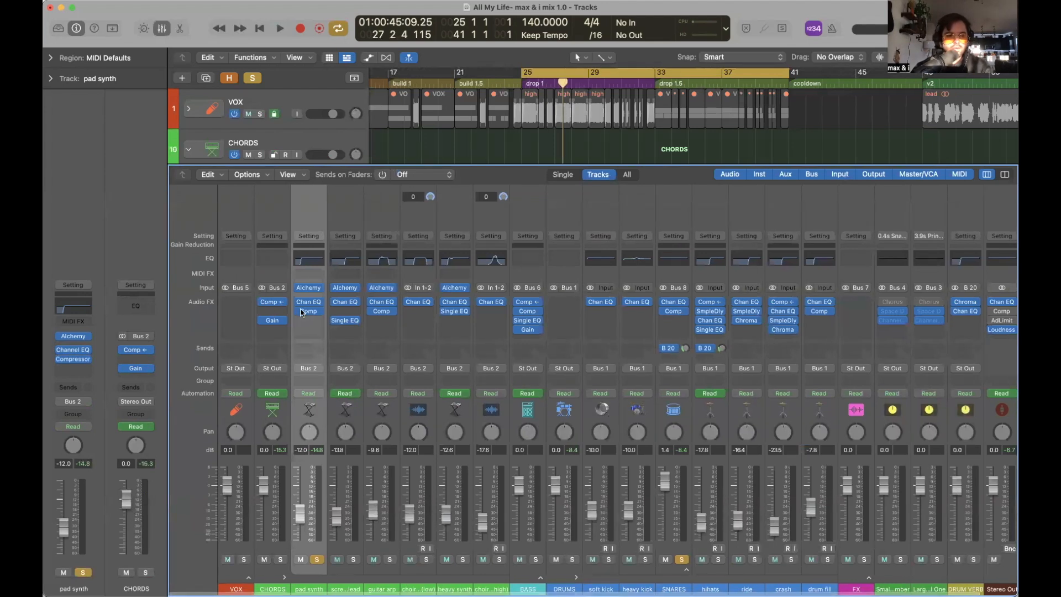
left_click(318, 313)
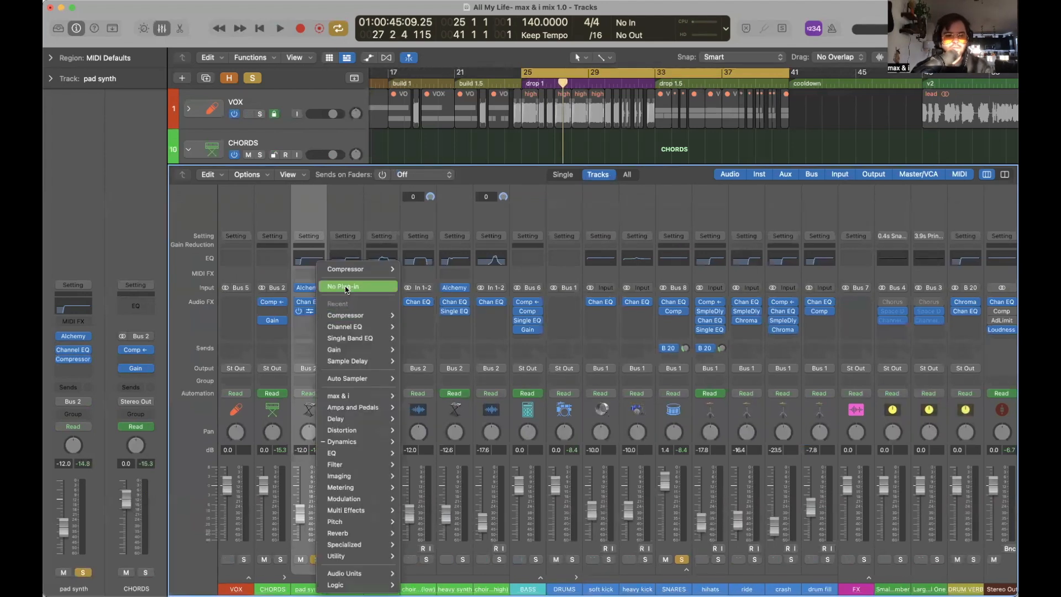
left_click(338, 287)
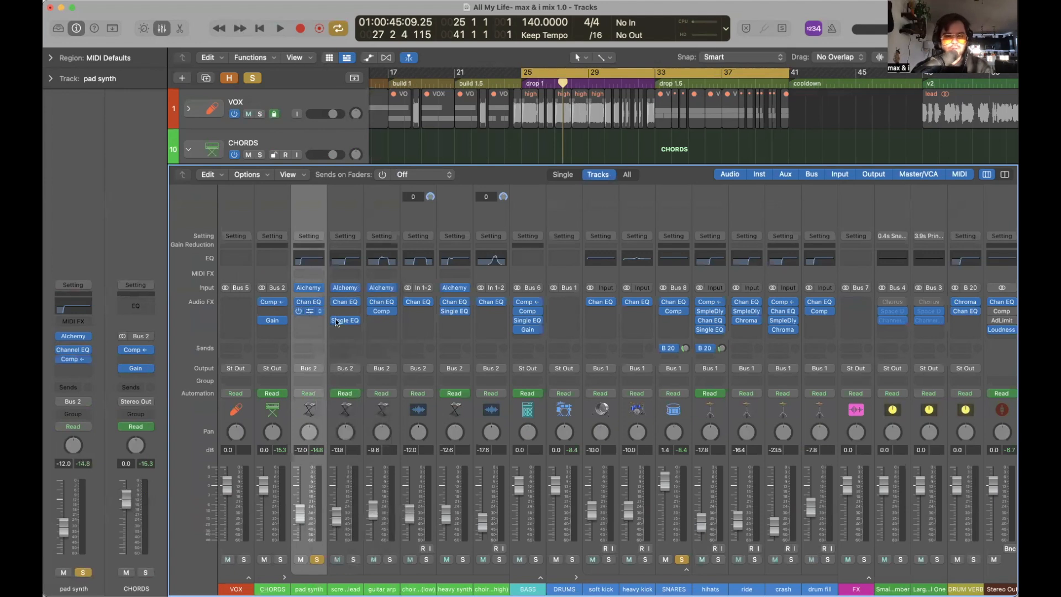
key("x")
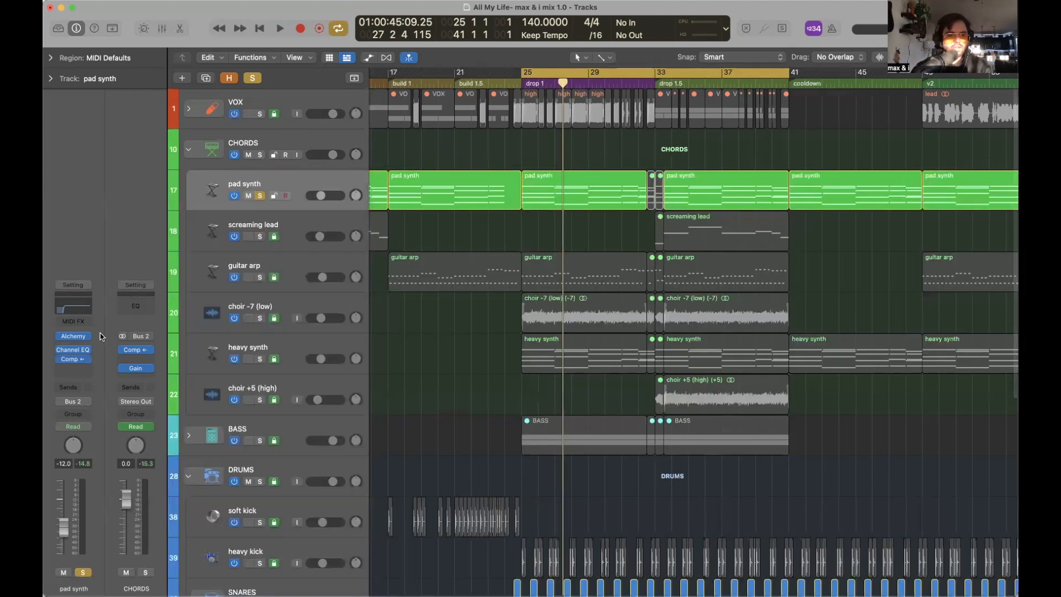
Set the side chain source of the pad synth's Compressor to the edm snare (Audio 3).
left_click(75, 360)
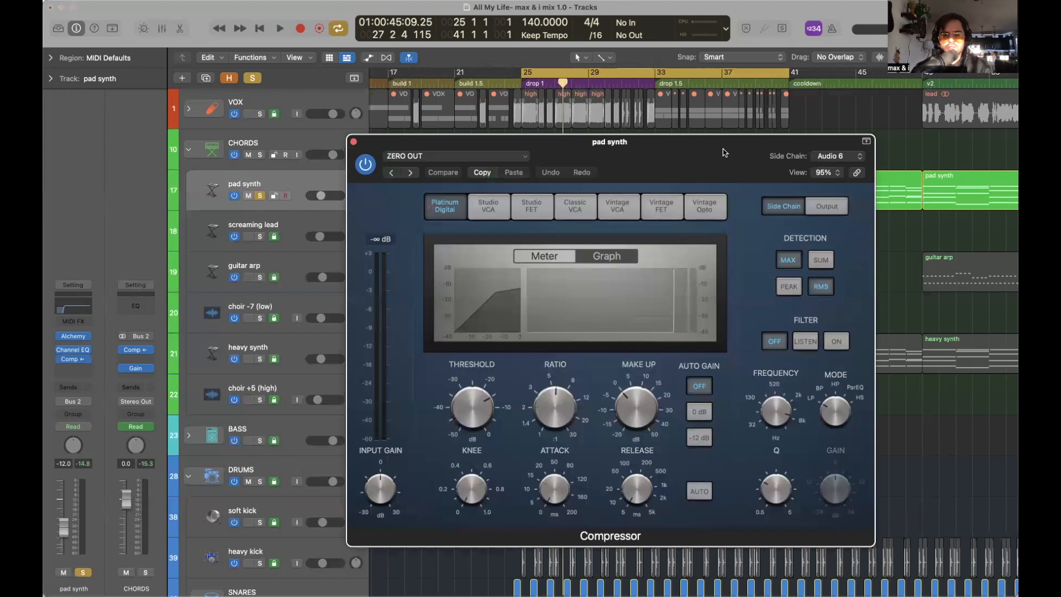
left_click_drag(724, 134, 616, 135)
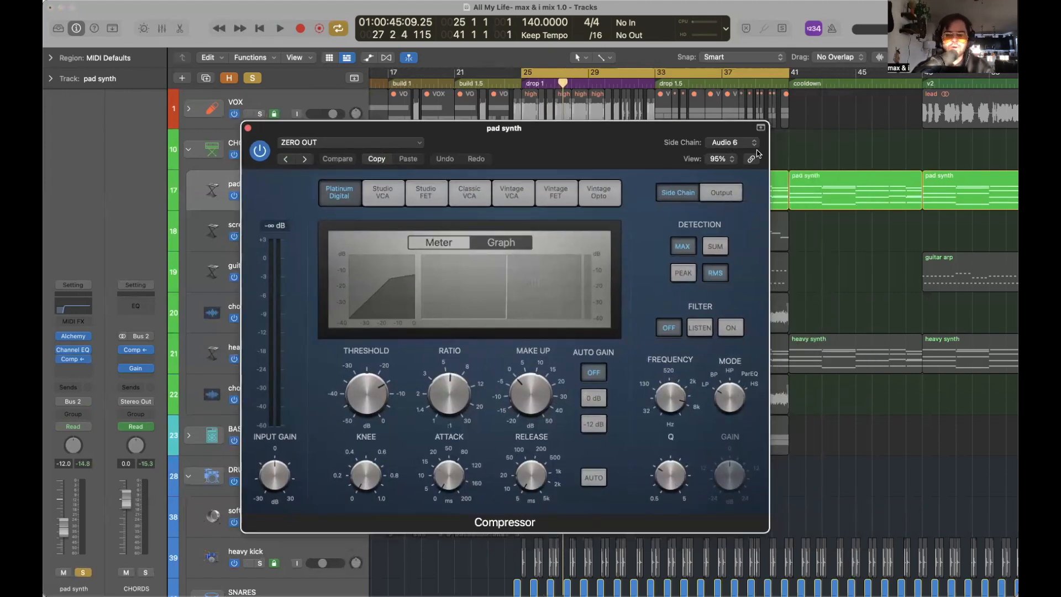
left_click(744, 145)
mouse_move(736, 161)
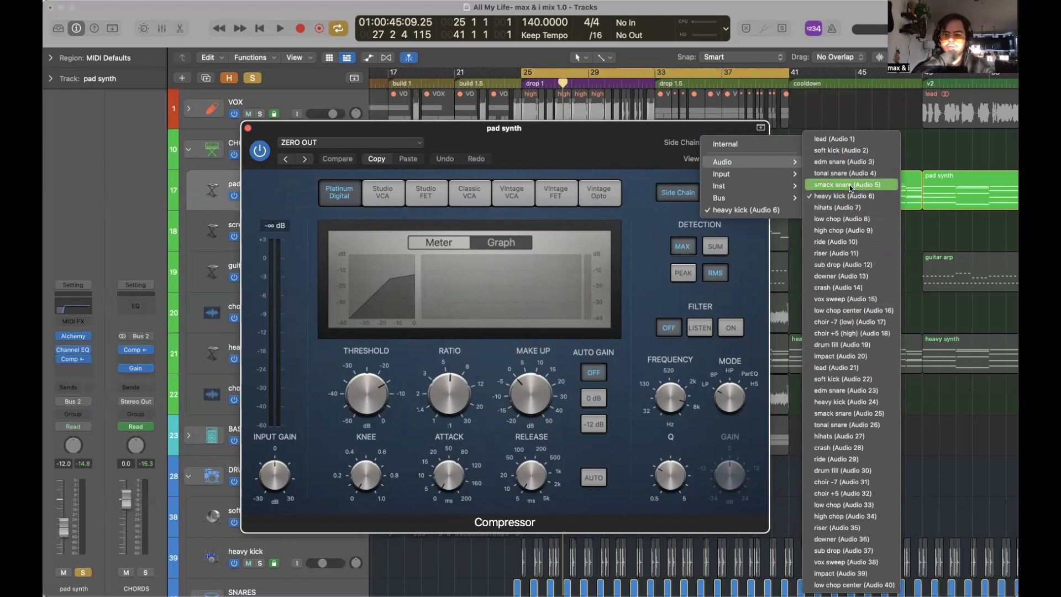
left_click(847, 162)
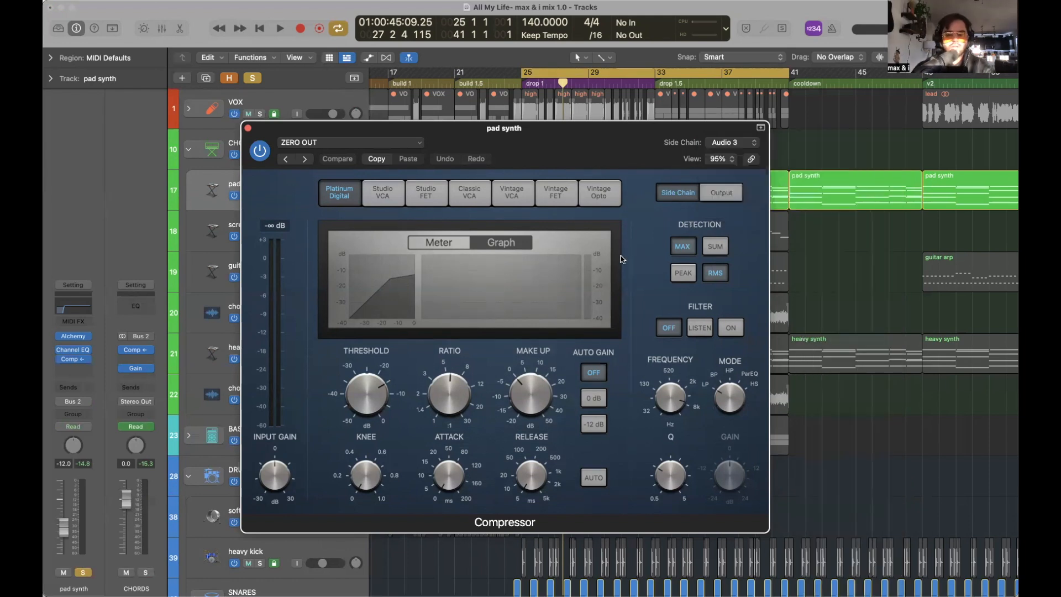
Play the drop from bar 25, lower the pad synth Compressor's threshold to -33 dB and check its gain-reduction graph and meter.
key("space")
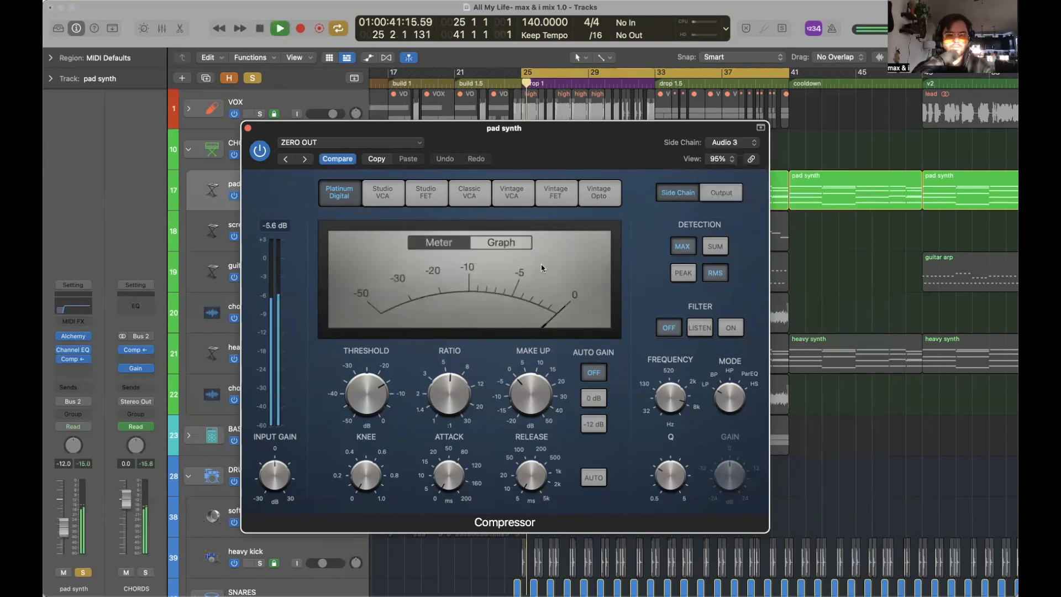
key("space")
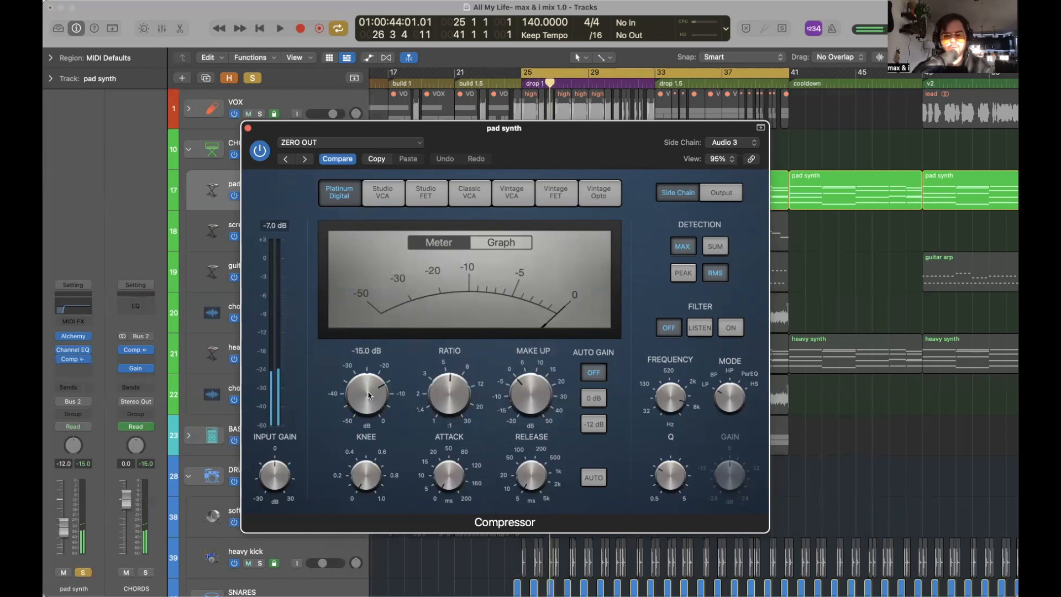
key("space")
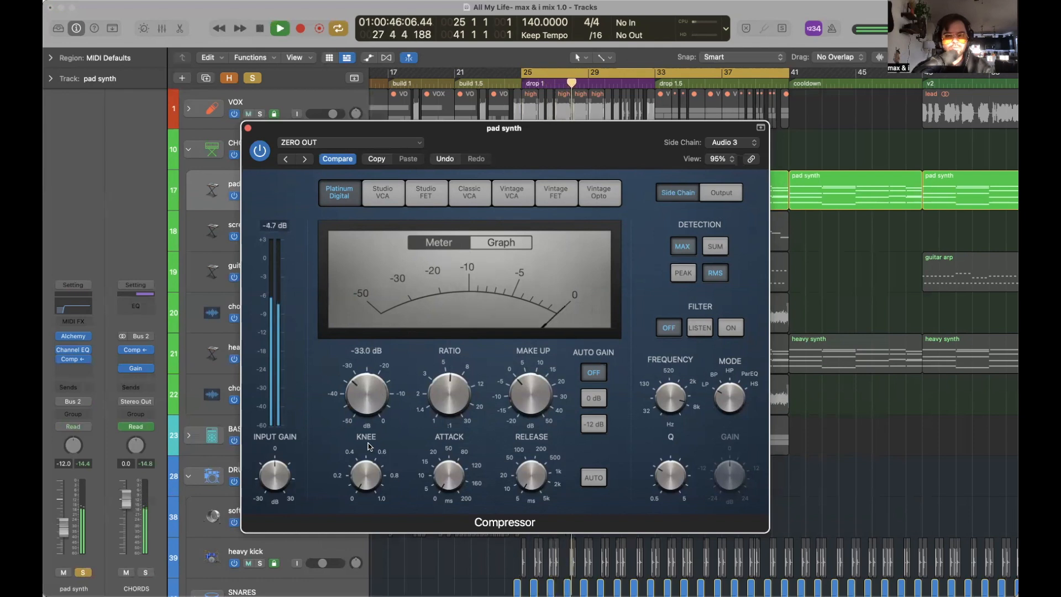
left_click(511, 241)
left_click(439, 242)
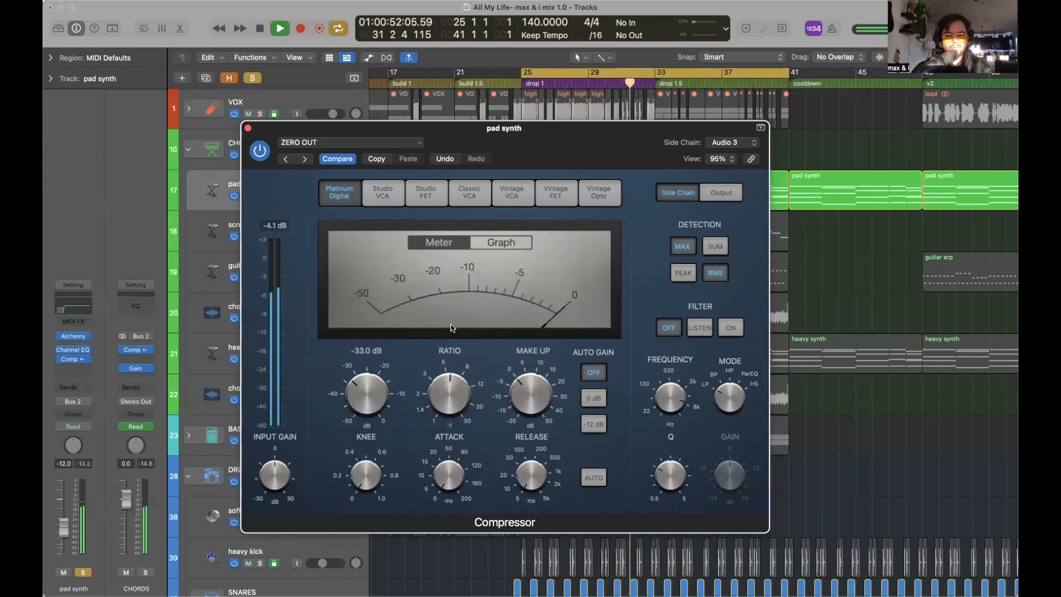
Set the pad synth Compressor's threshold to -30 dB while playing the drop, and close the plug-in.
key("space")
left_click_drag(355, 396, 357, 389)
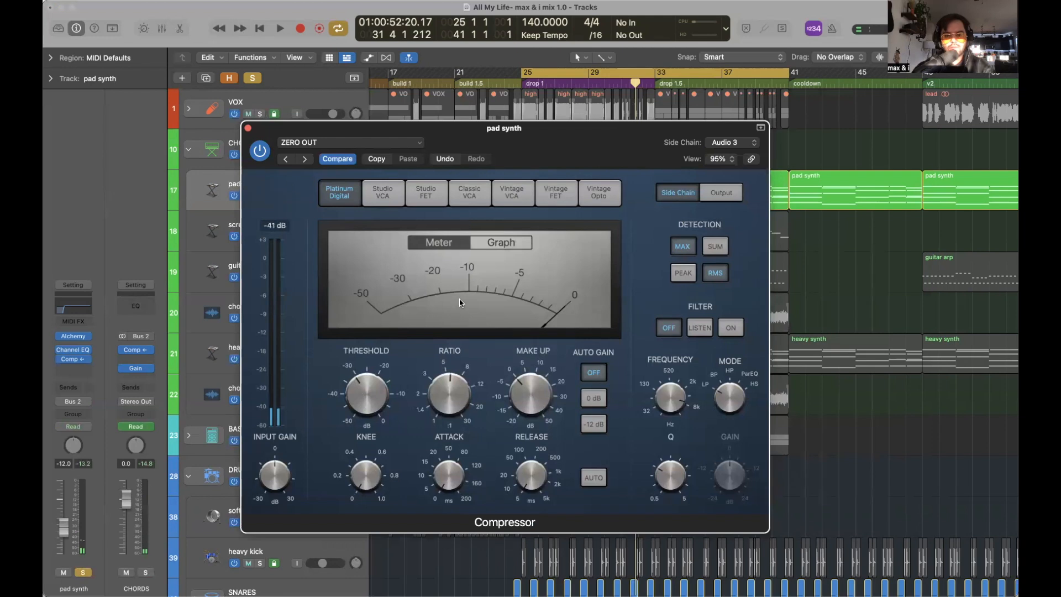
key("space")
left_click_drag(376, 395, 375, 396)
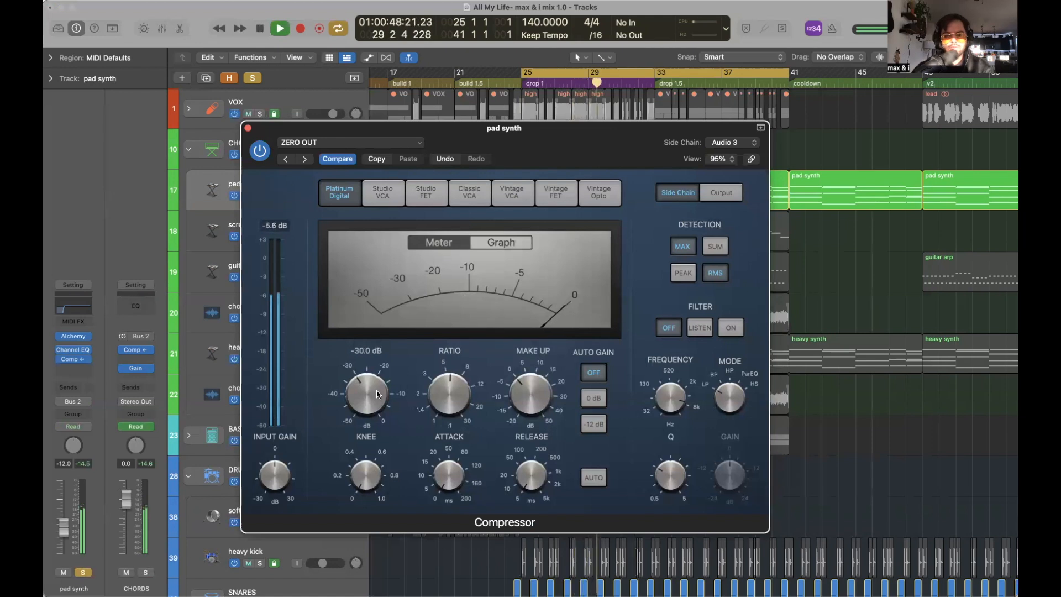
key("space")
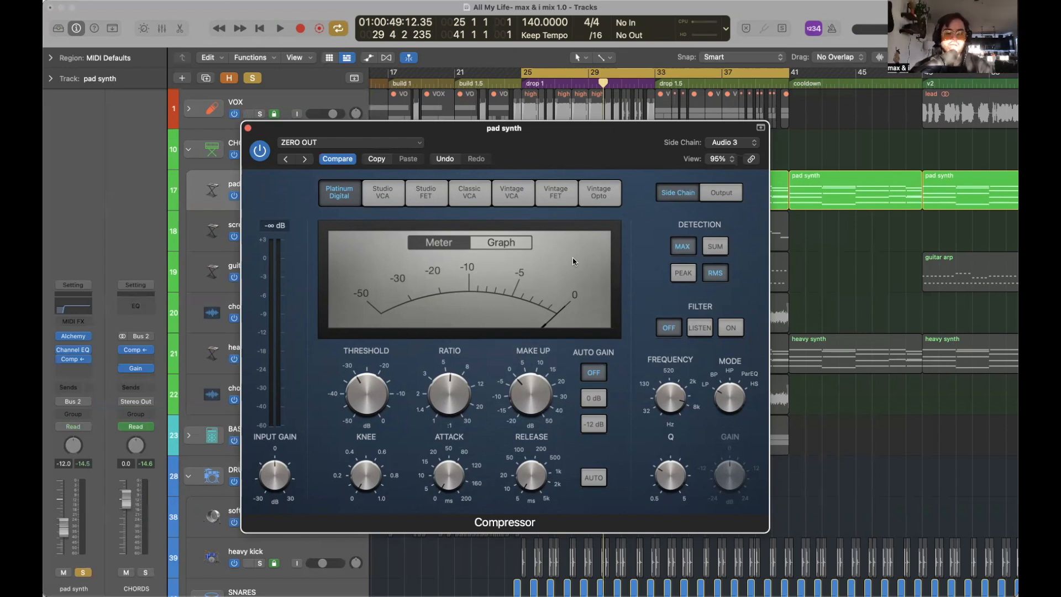
left_click(248, 128)
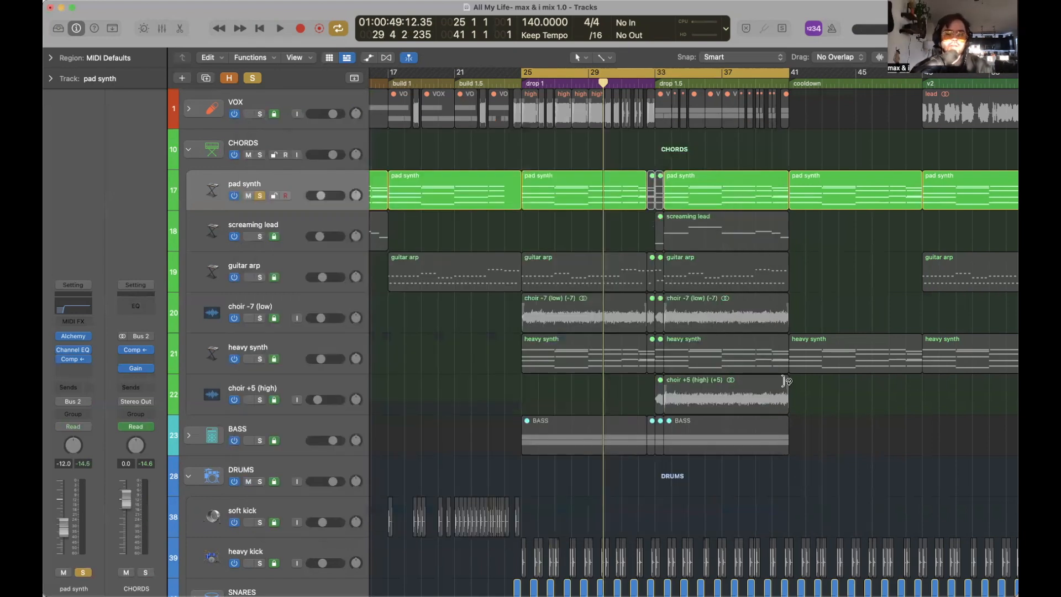
Look over the drum tracks and play the start of the drop with the side-chained pad synth against the SNARES.
scroll(607, 227, "down", 10)
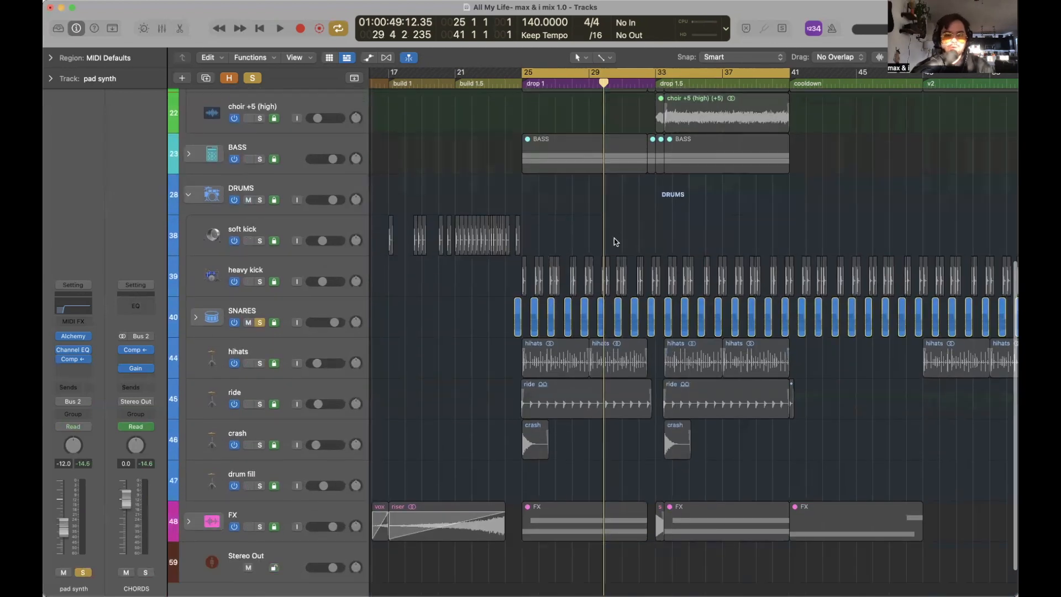
scroll(614, 241, "up", 10)
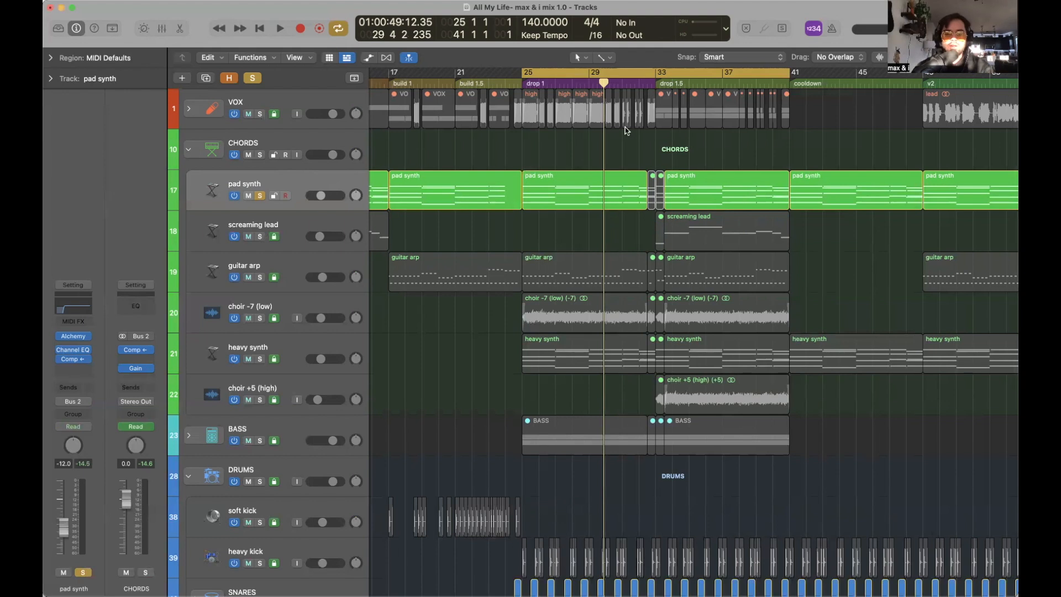
key("space")
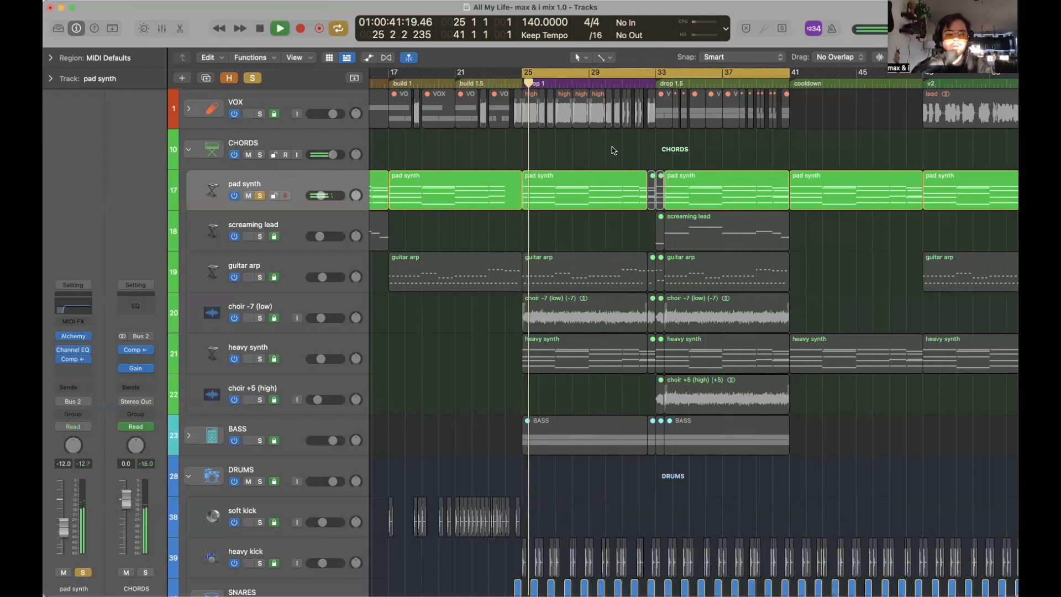
scroll(324, 294, "down", 2)
key("space")
Collapse the DRUMS stack, solo BASS and DRUMS alongside the pad synth, and play the drop.
scroll(299, 359, "down", 2)
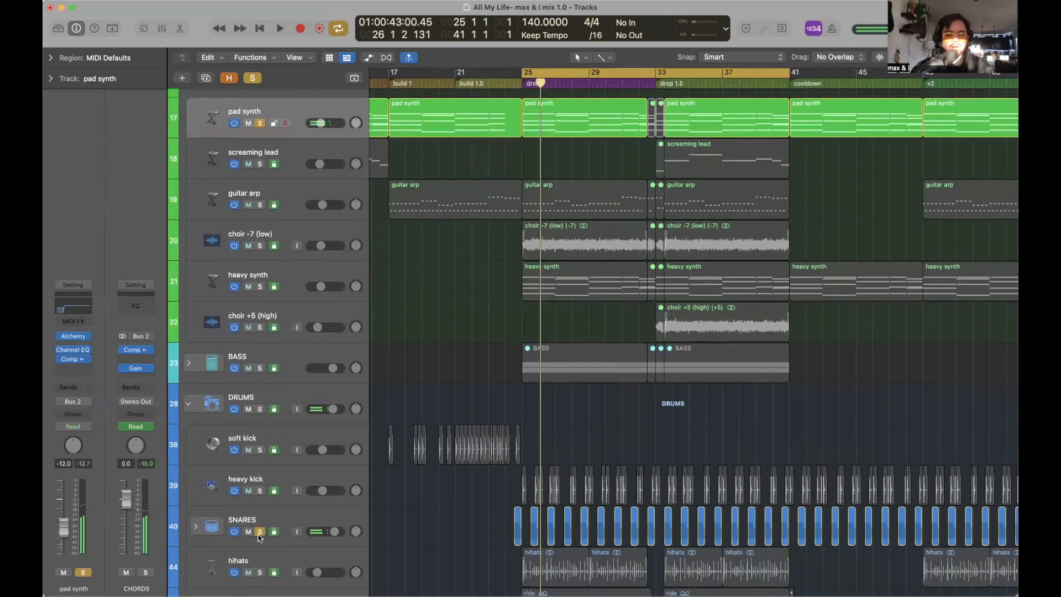
left_click(188, 403)
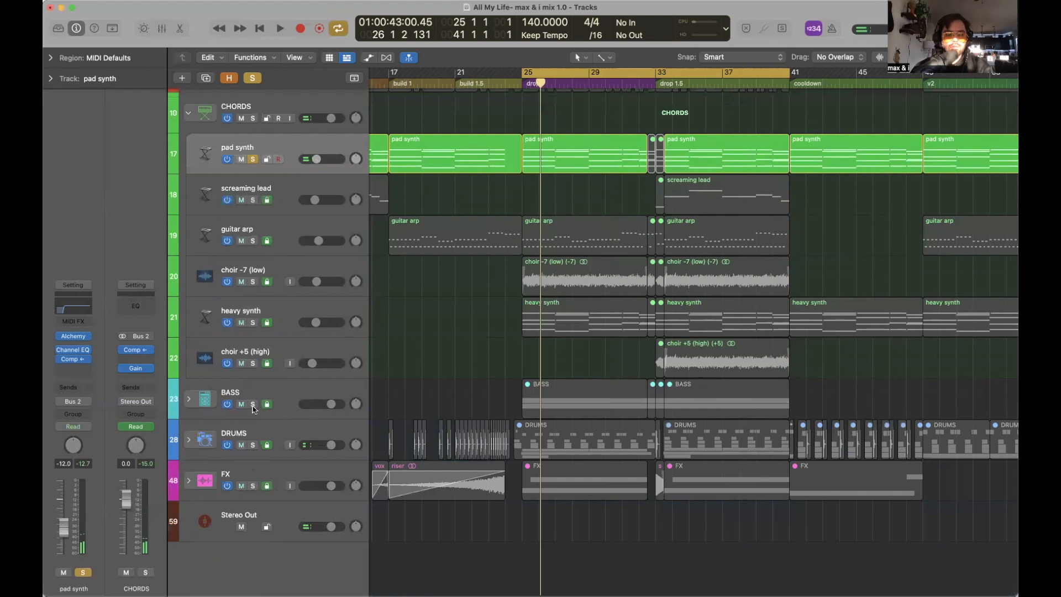
left_click(252, 404)
left_click(253, 445)
key("space")
scroll(716, 239, "up", 2)
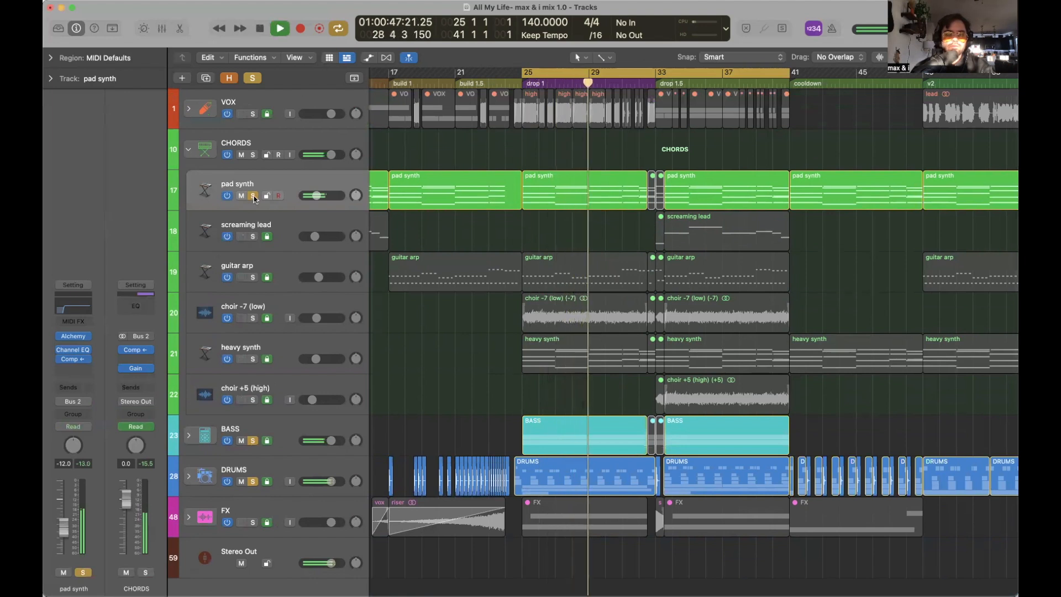
Examine the spectrum in the Channel EQ of the pad synth and of the Stereo Out while the drop plays.
left_click(75, 352)
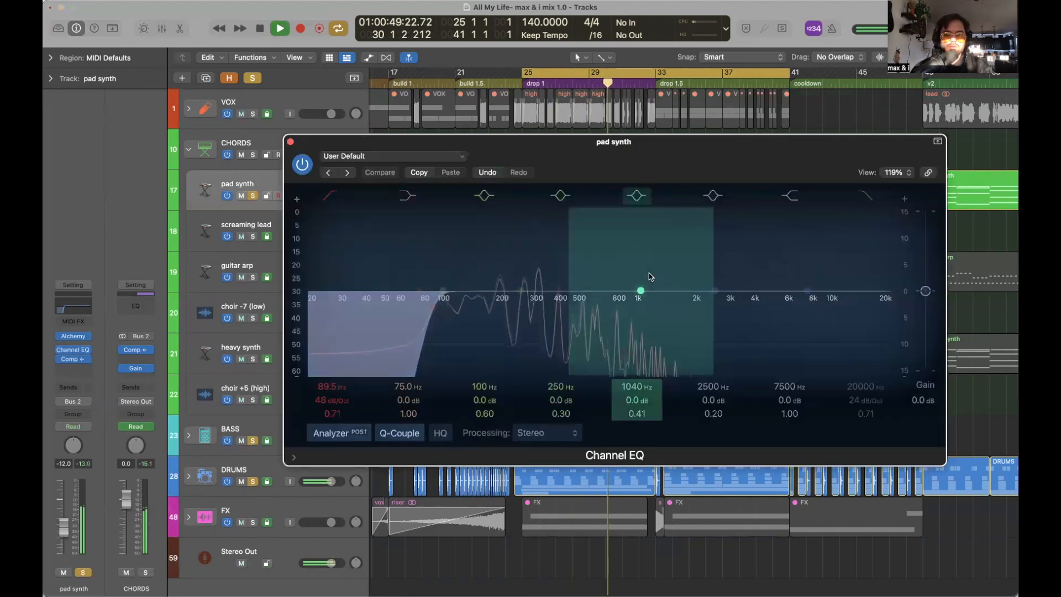
left_click(290, 141)
left_click(288, 142)
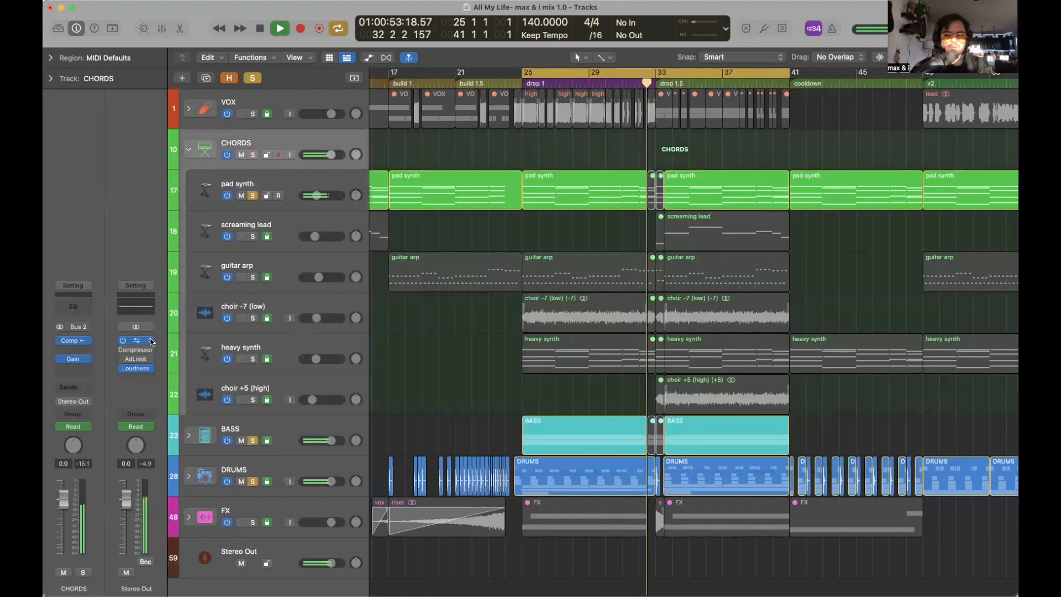
left_click(135, 341)
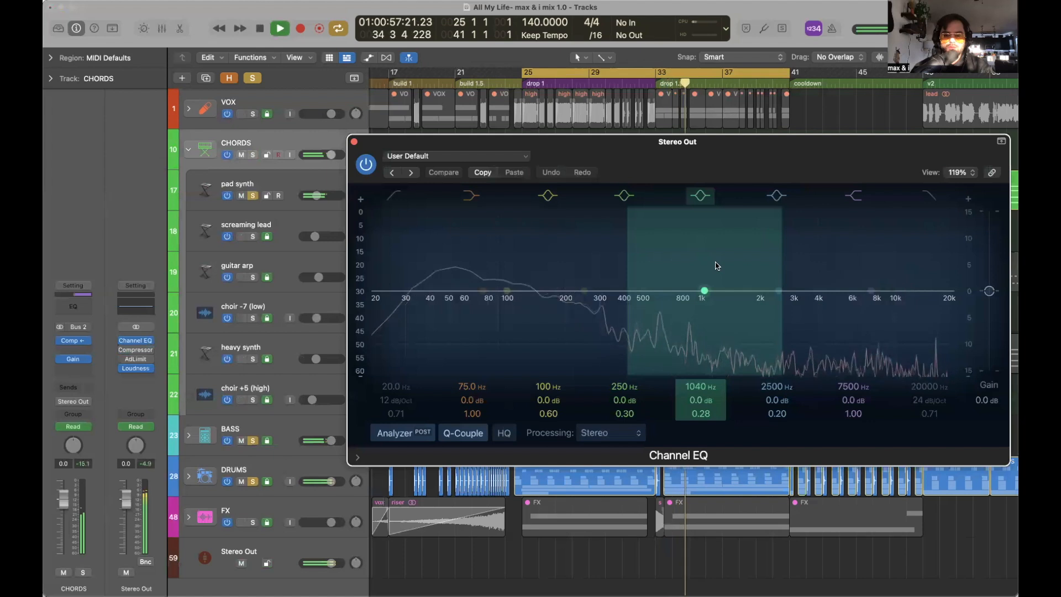
key("space")
left_click(354, 143)
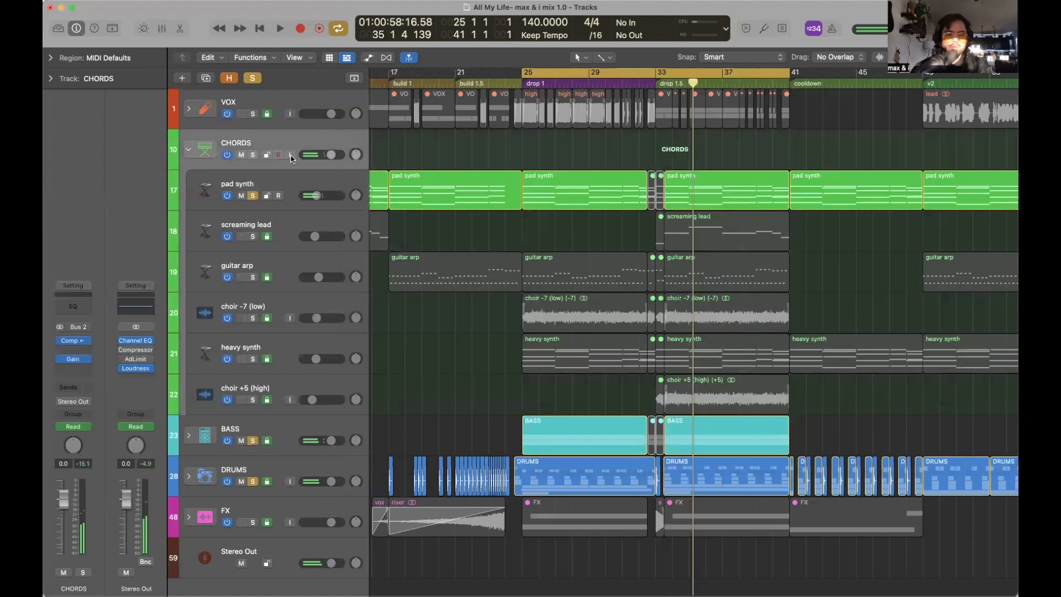
Solo the whole CHORDS stack with BASS and DRUMS, and play the drop while watching the Stereo Out Channel EQ analyzer.
left_click(253, 155)
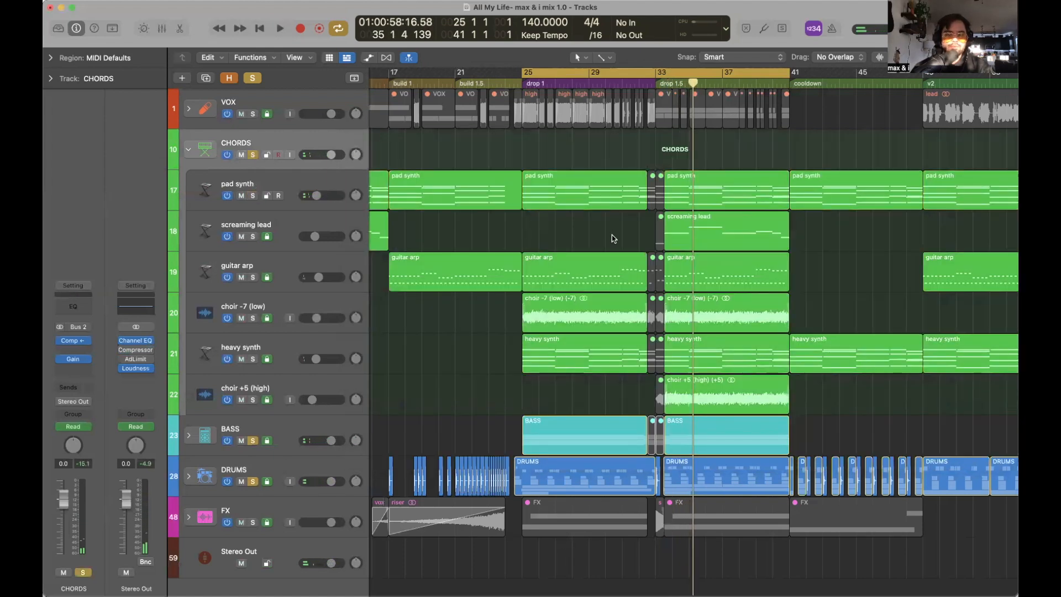
key("space")
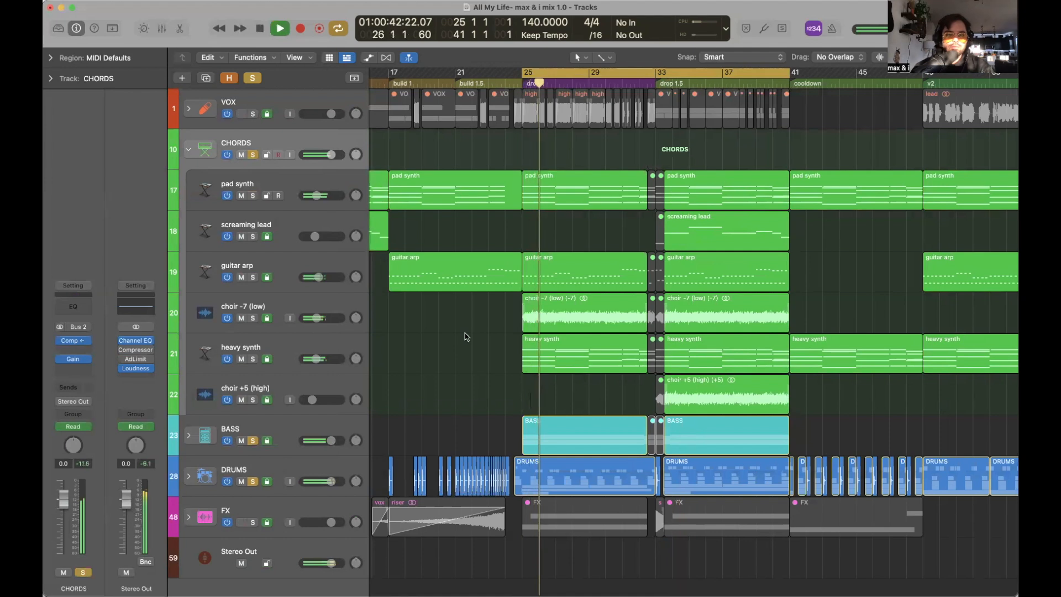
key("v")
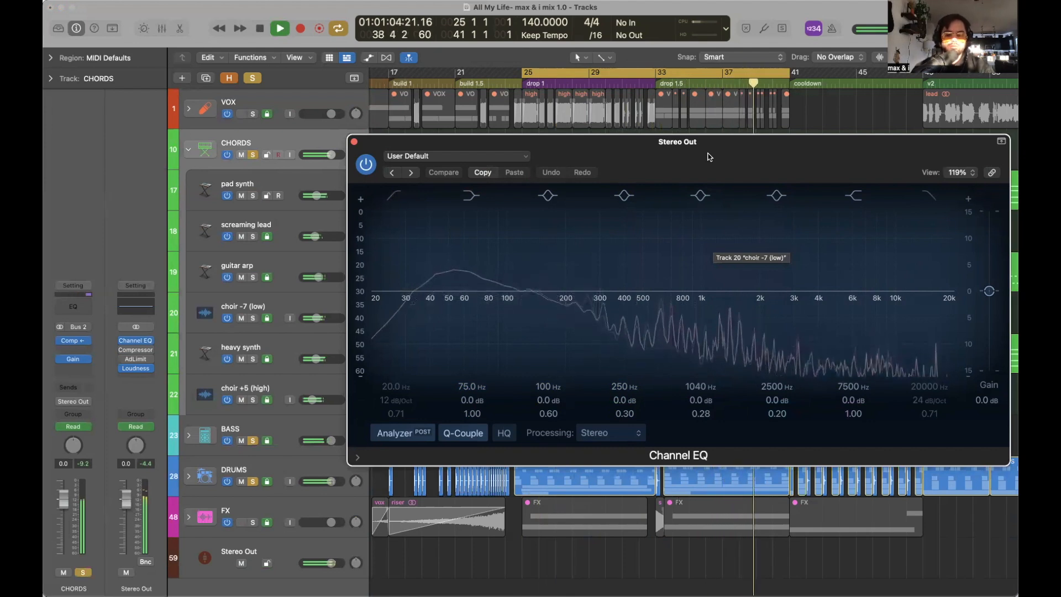
key("space")
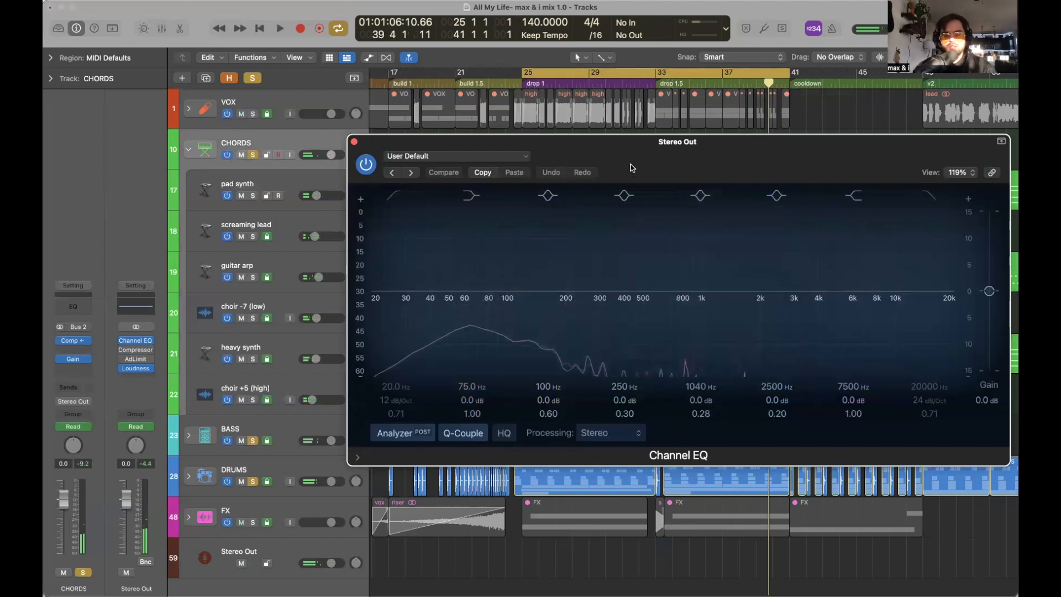
left_click(355, 142)
Select the BASS stack, turn off solo on CHORDS, and play the drop with only BASS and DRUMS.
left_click(277, 430)
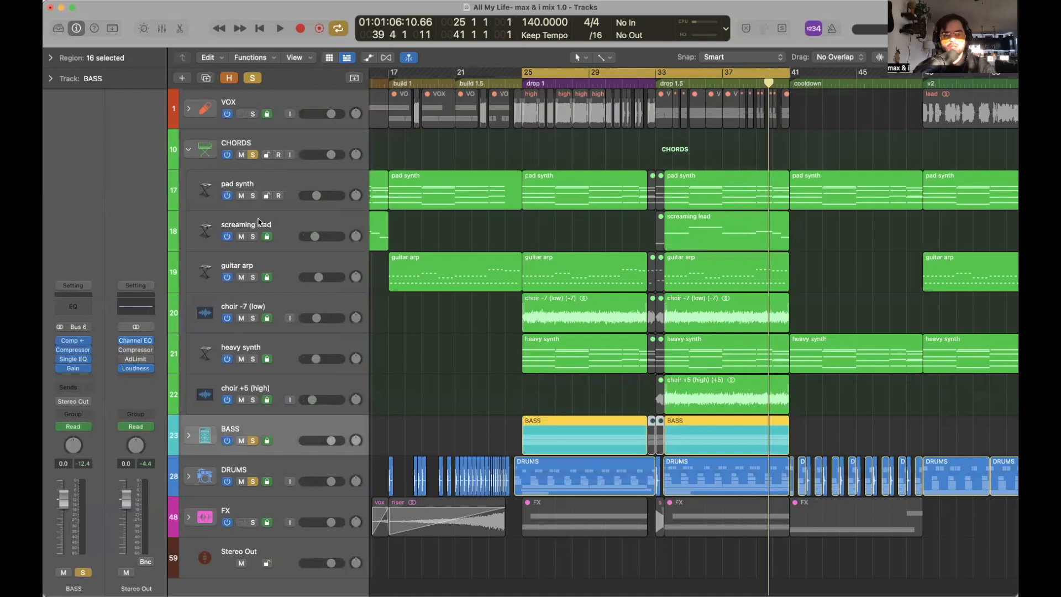
left_click(252, 156)
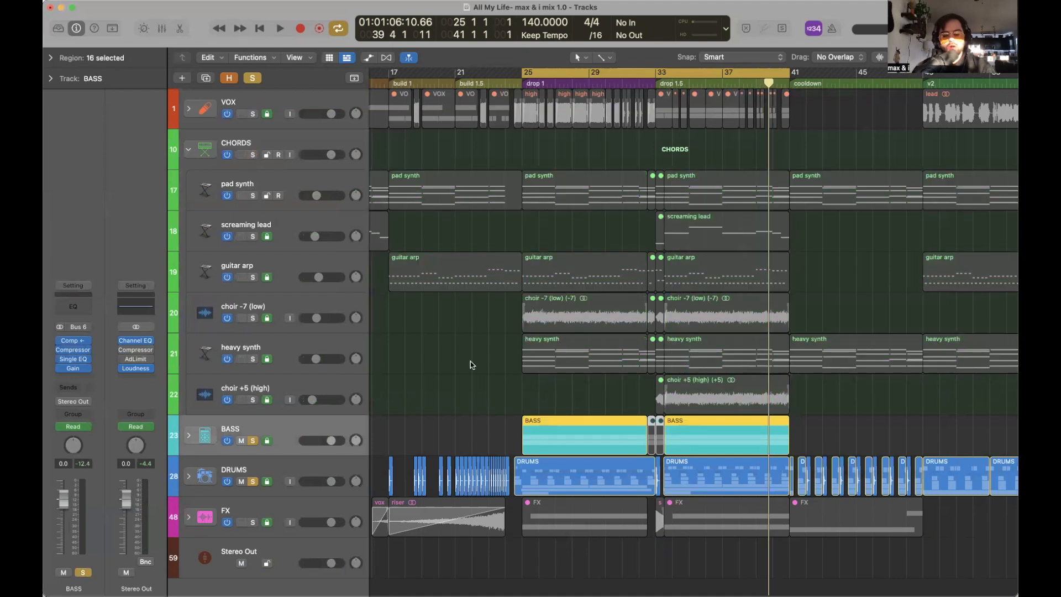
key("space")
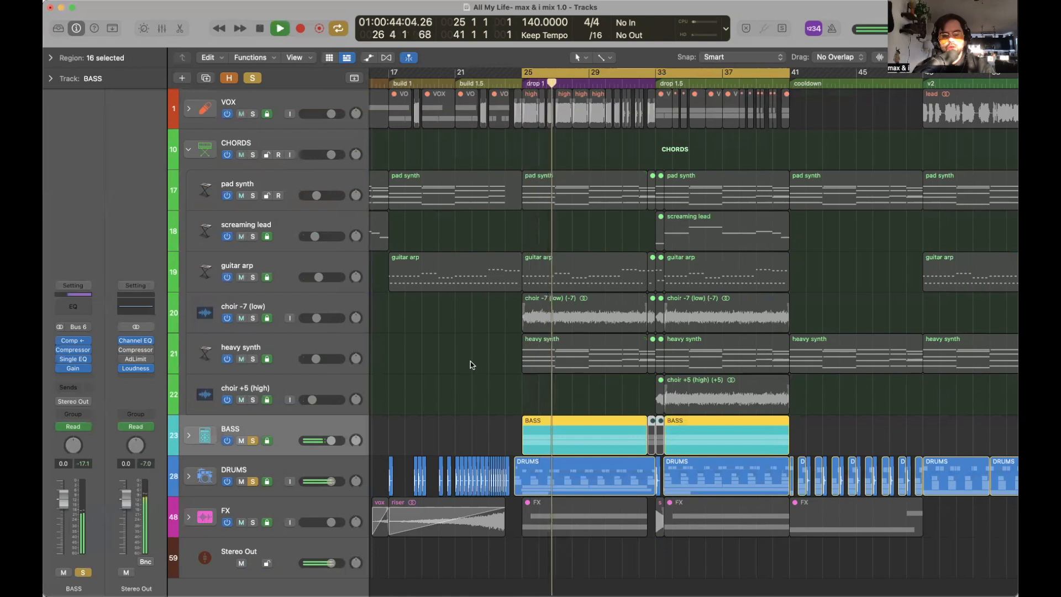
key("space")
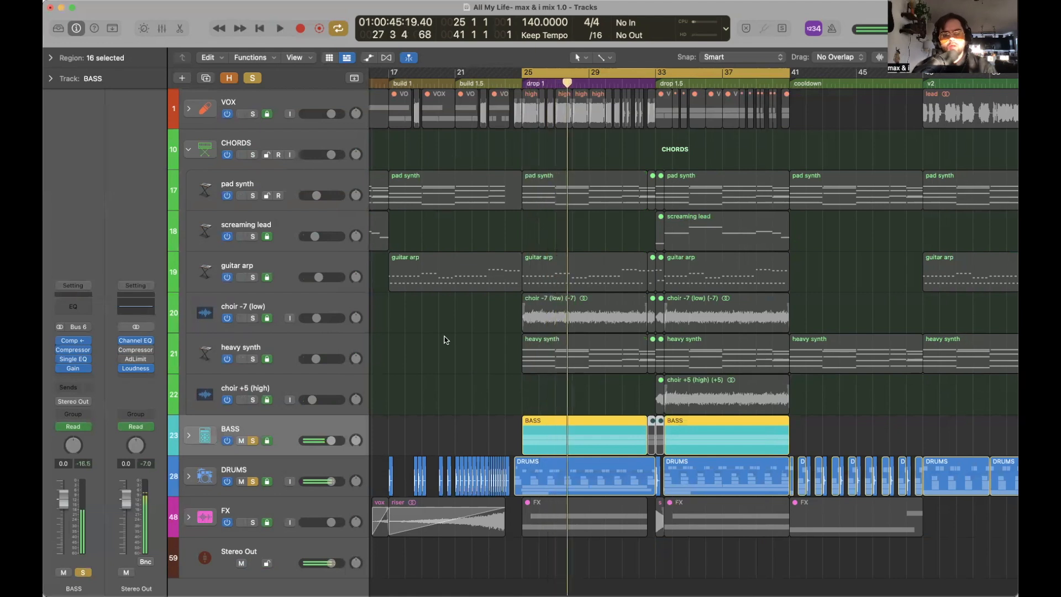
Solo the CHORDS stack again, play the drop from bar 25 and turn off cycle mode.
left_click(252, 155)
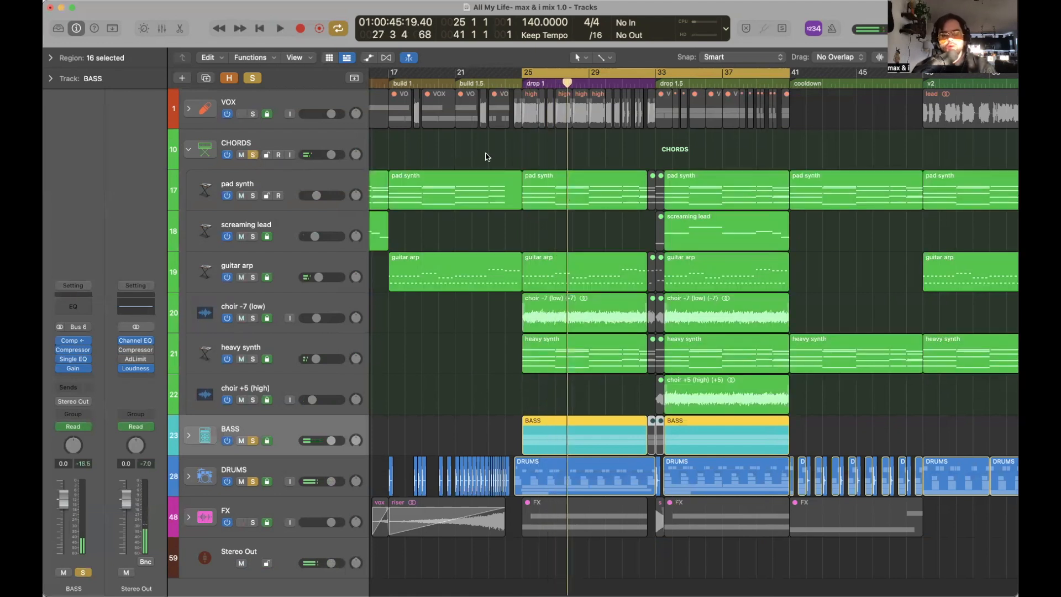
left_click(486, 157)
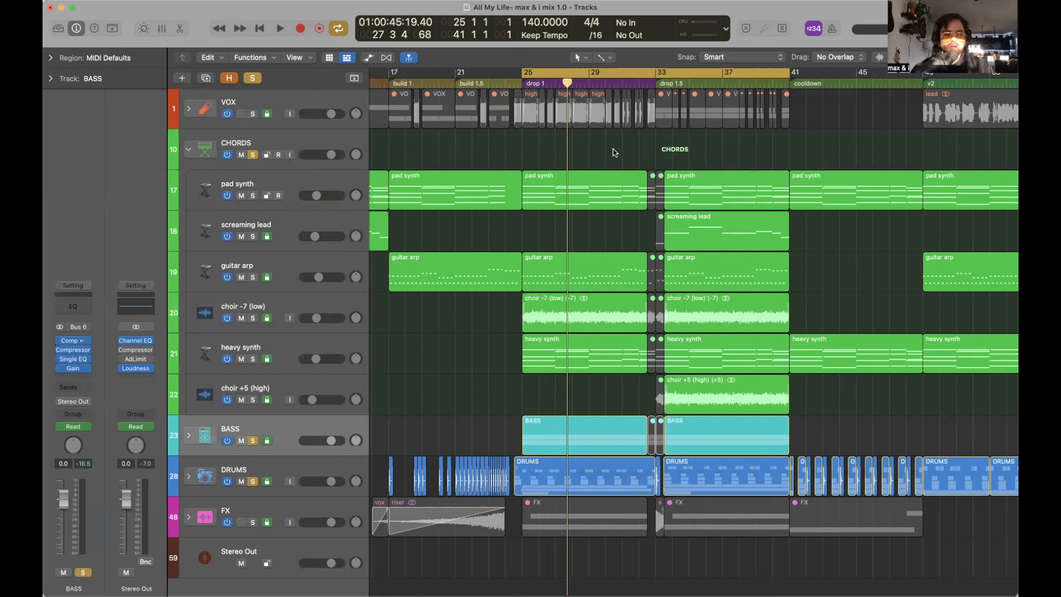
key("space")
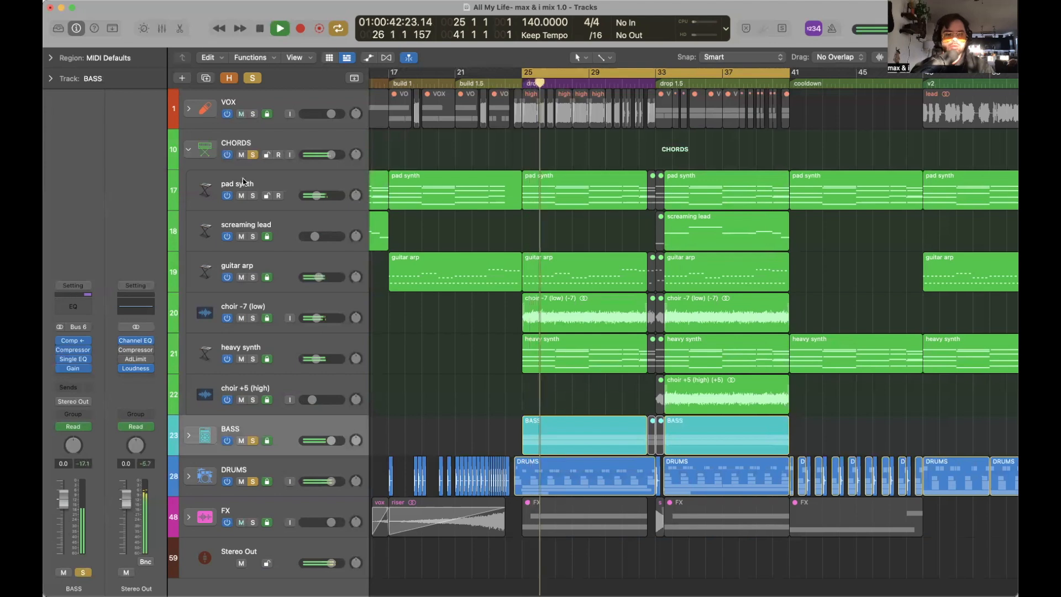
scroll(494, 351, "down", 3)
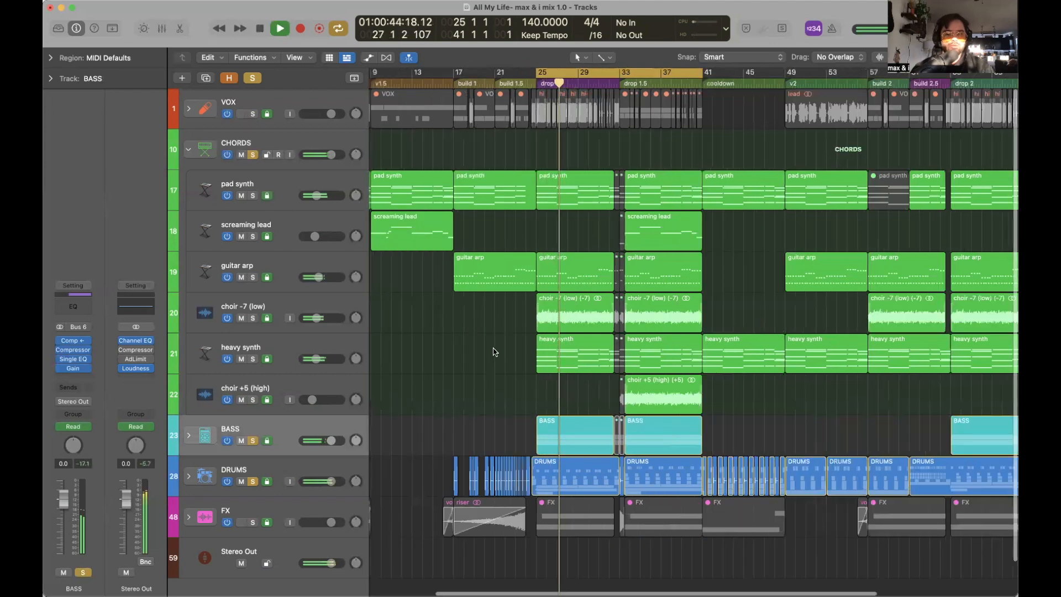
key("super+Left")
key("c")
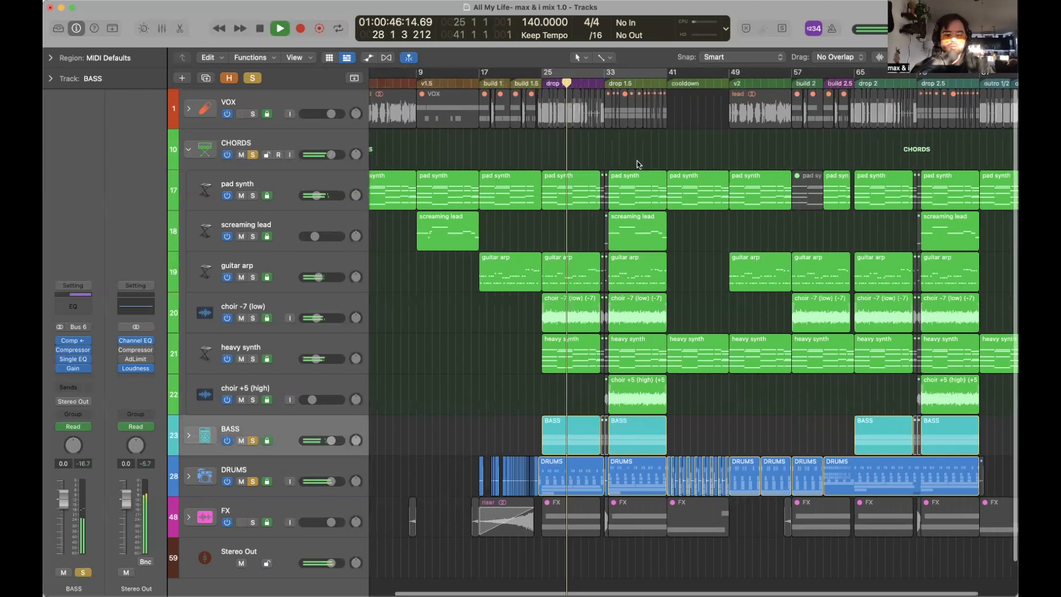
Move the playhead back to bar 1 and check the Channel EQ on the pad synth track.
key("super+Left")
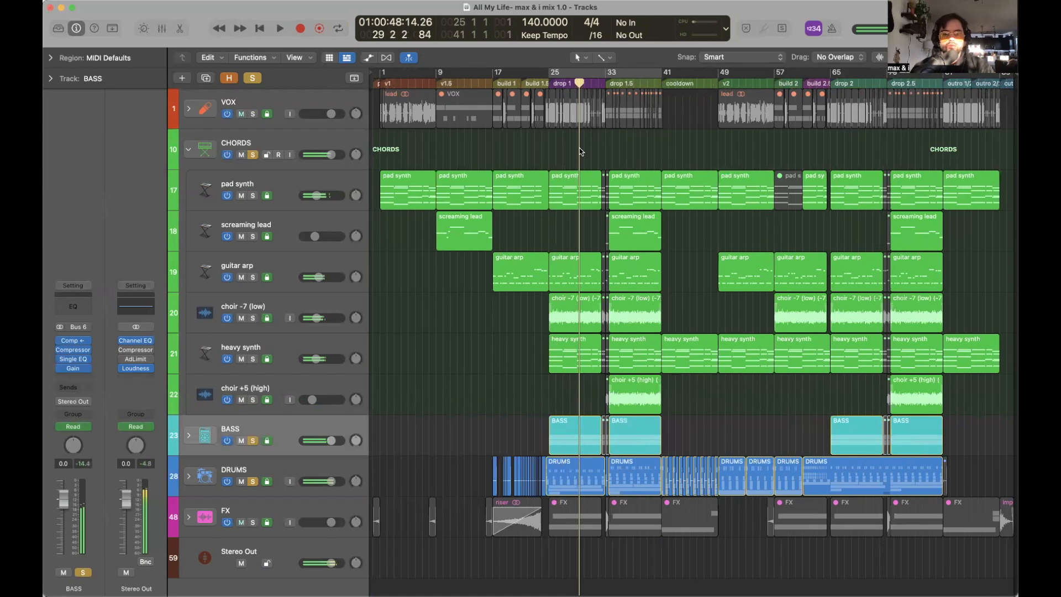
scroll(527, 189, "left", 1)
left_click(383, 80)
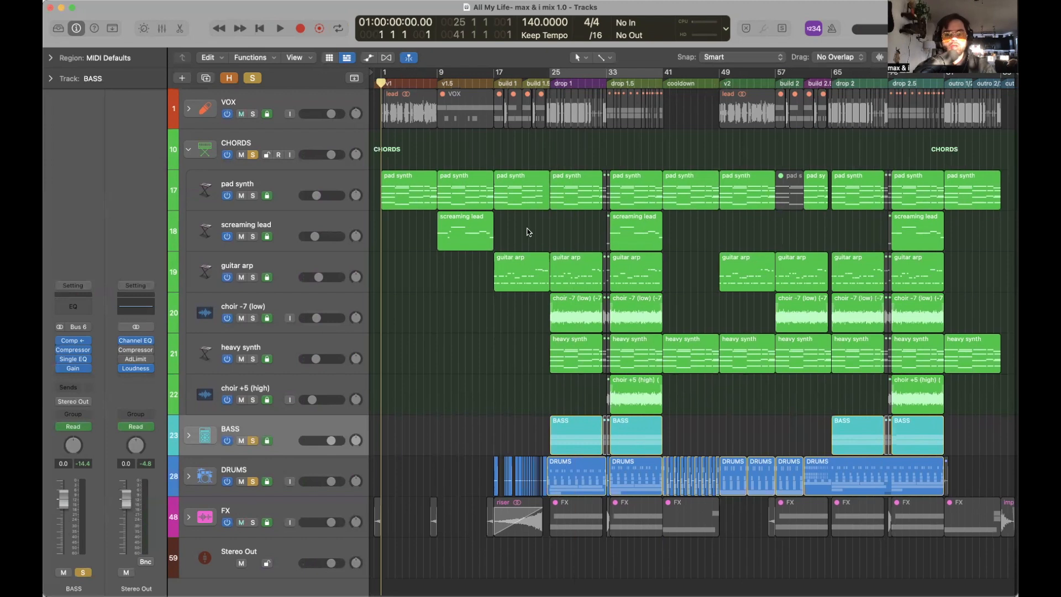
left_click(329, 183)
left_click(70, 352)
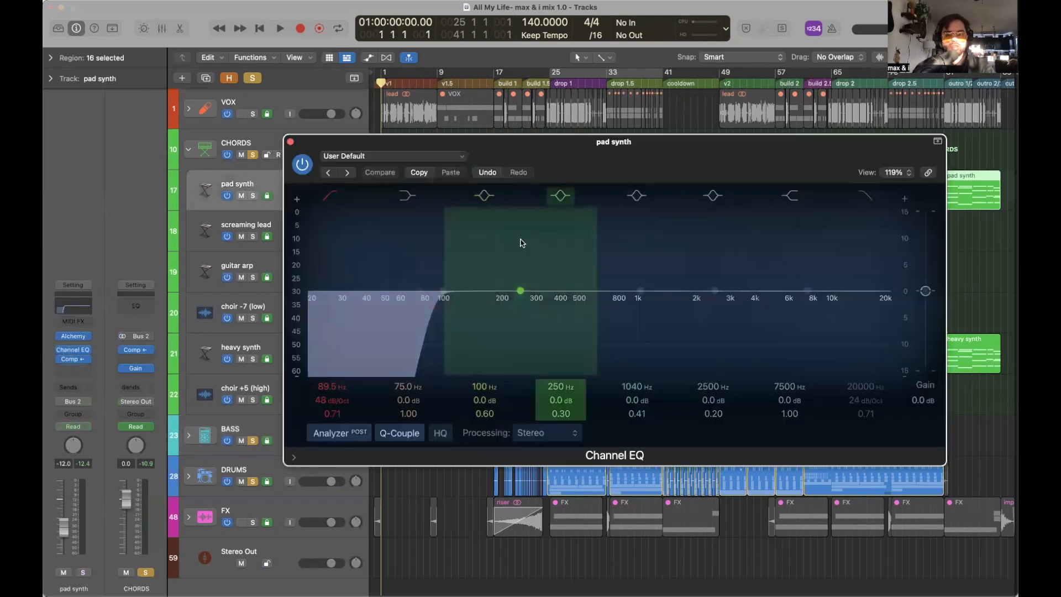
left_click(291, 142)
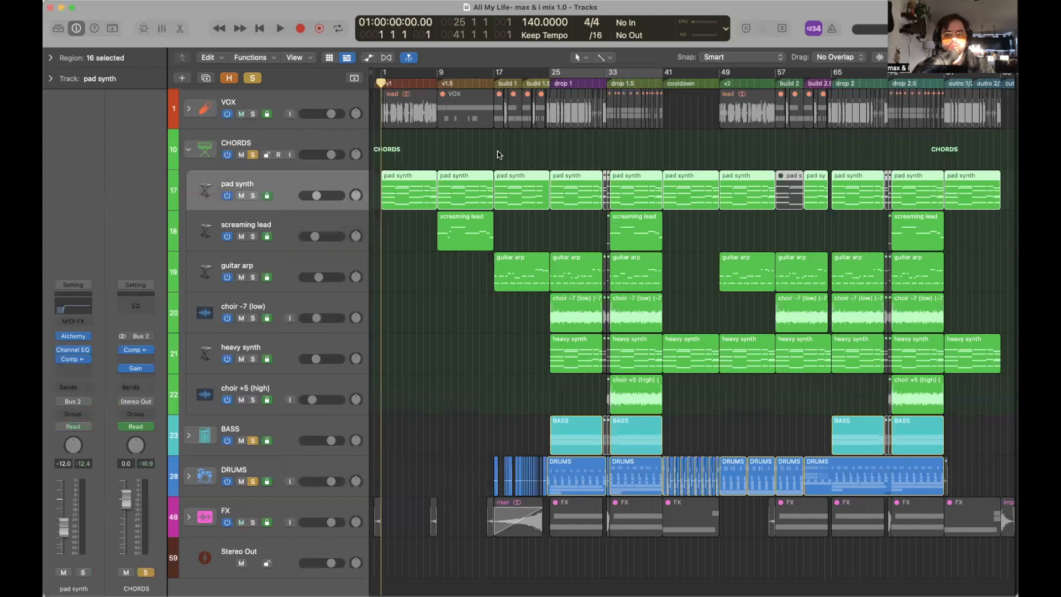
Play the song from bar 1 into drop 1, soloing VOX together with the CHORDS, BASS and DRUMS stacks.
left_click(499, 153)
key("space")
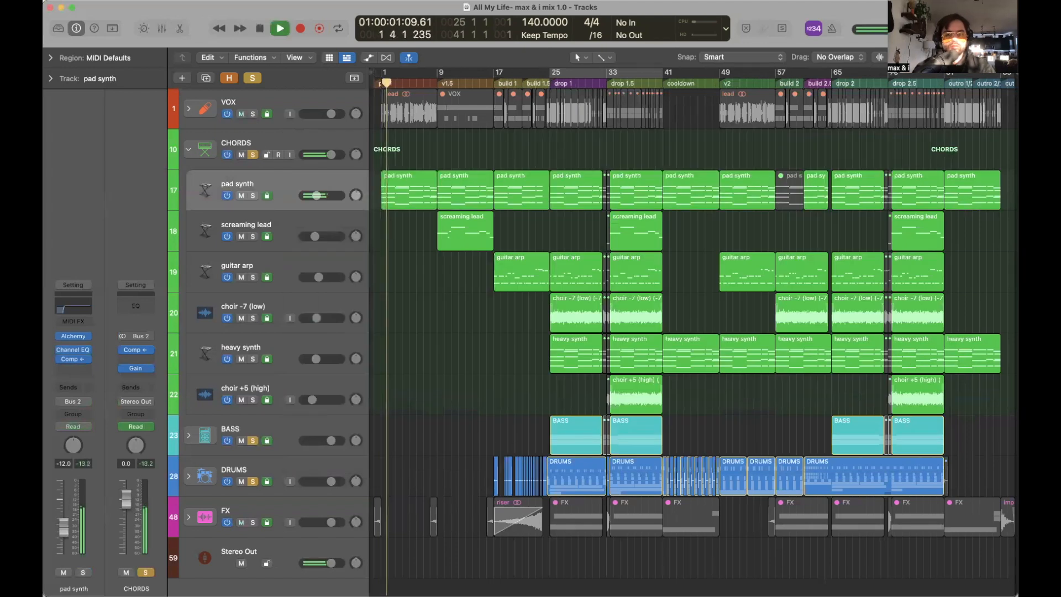
left_click(253, 114)
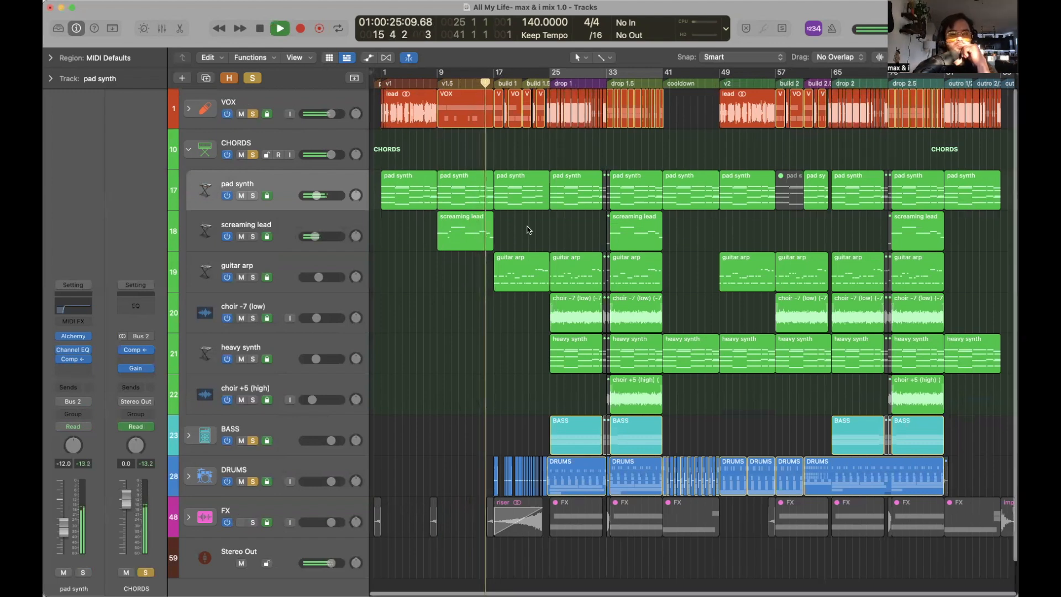
scroll(528, 230, "up", 5)
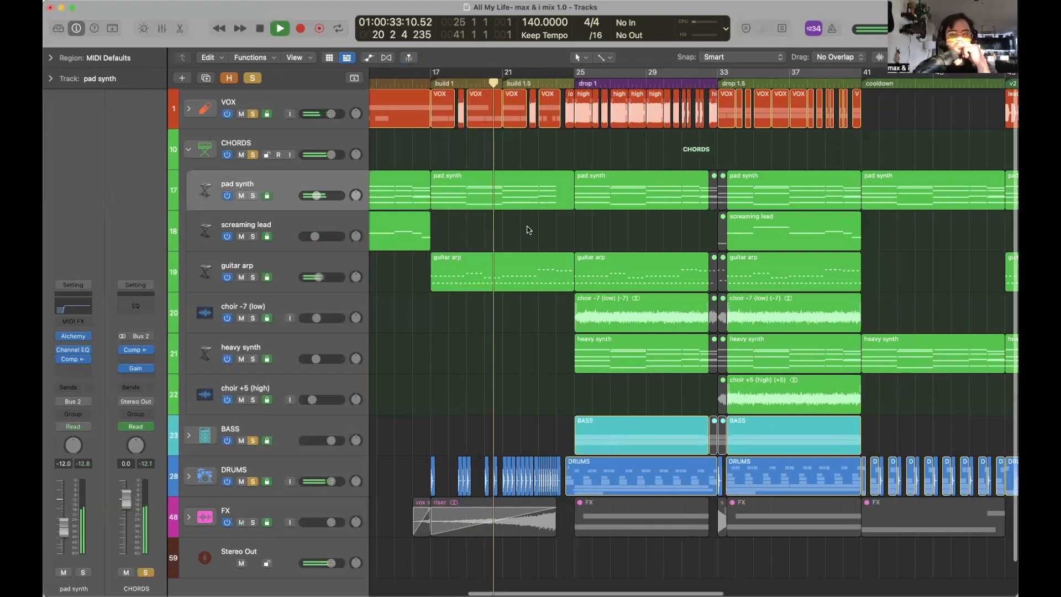
scroll(529, 229, "down", 2)
scroll(579, 231, "down", 1)
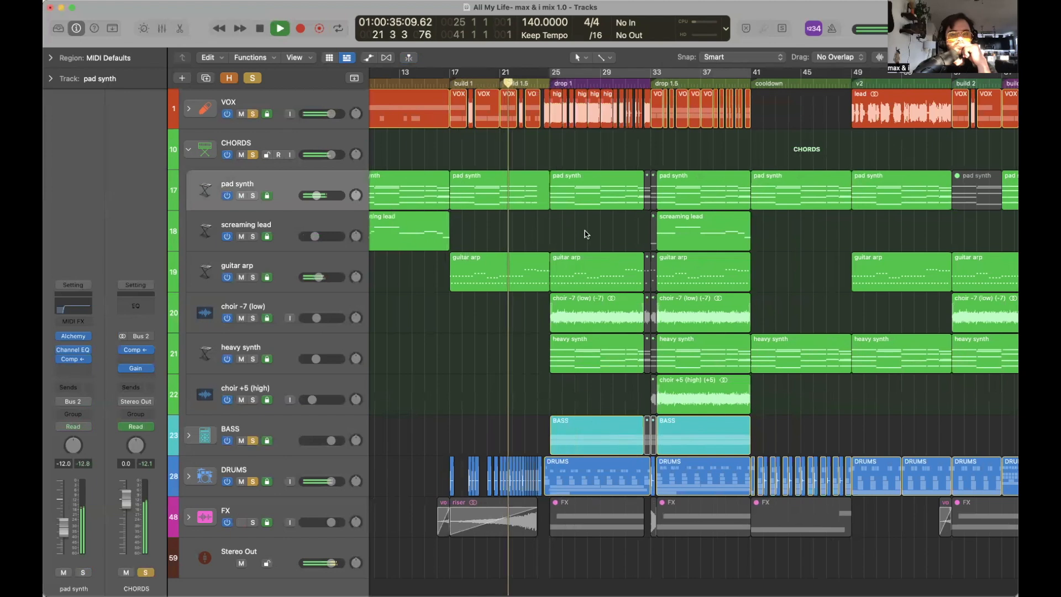
scroll(584, 230, "up", 5)
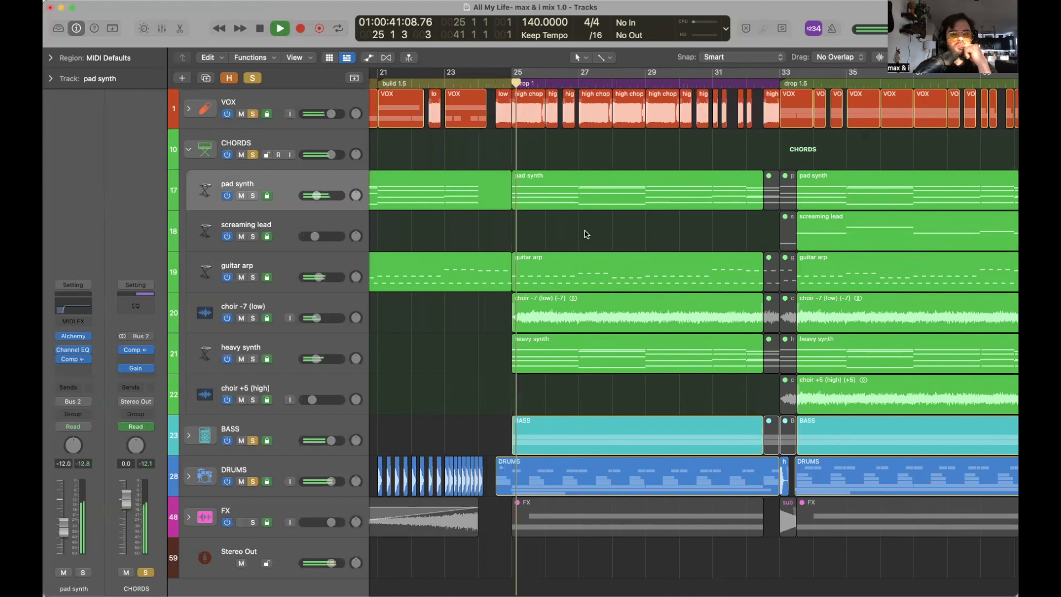
scroll(584, 230, "down", 5)
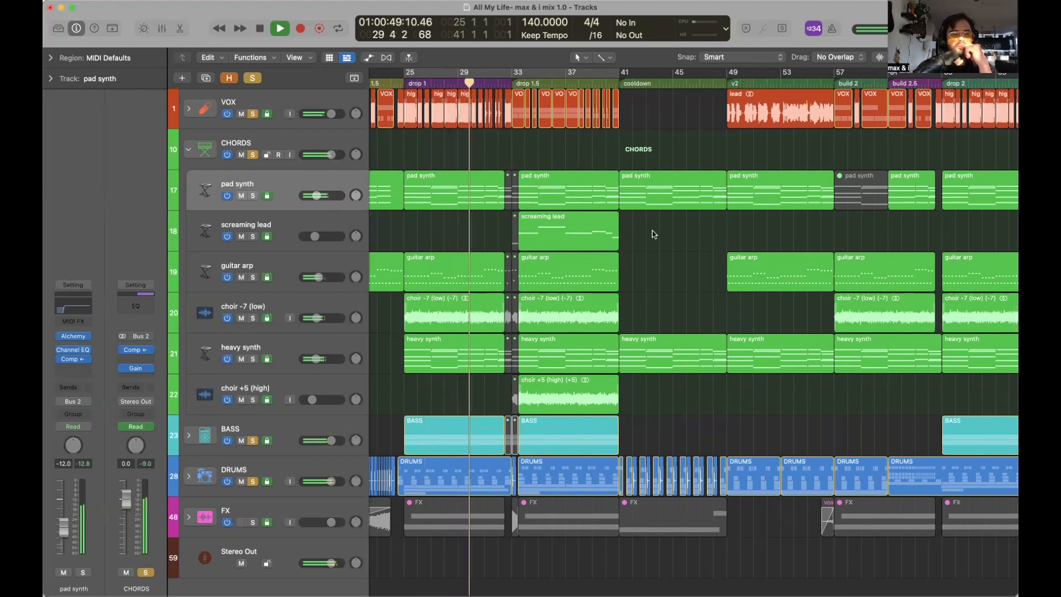
Select the CHORDS stack, try a narrow boost of about 15.8 dB near 1390 Hz in the Stereo Out Channel EQ, and turn that band off.
left_click(258, 135)
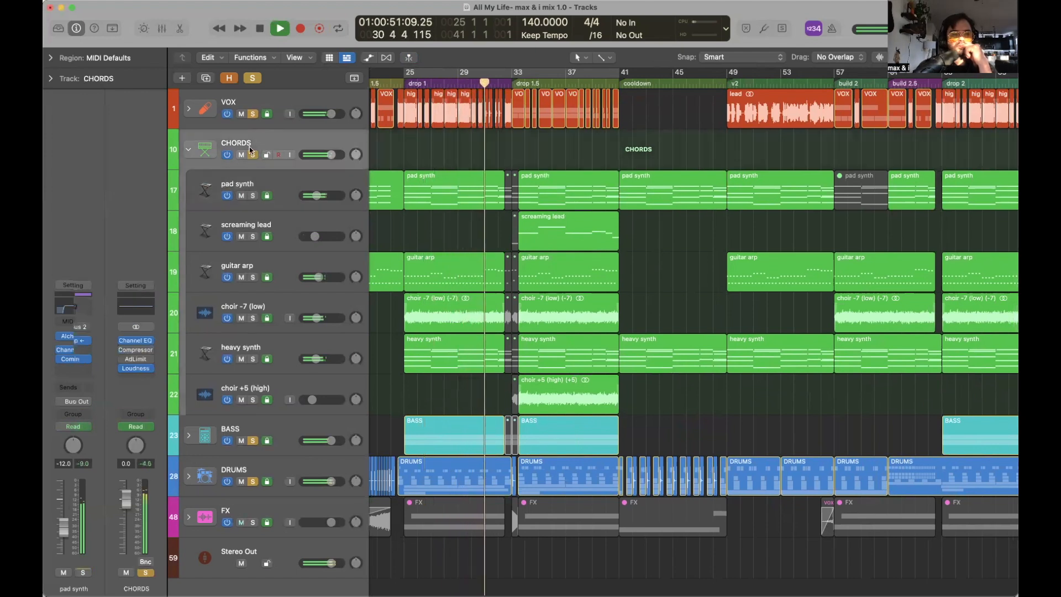
left_click(136, 340)
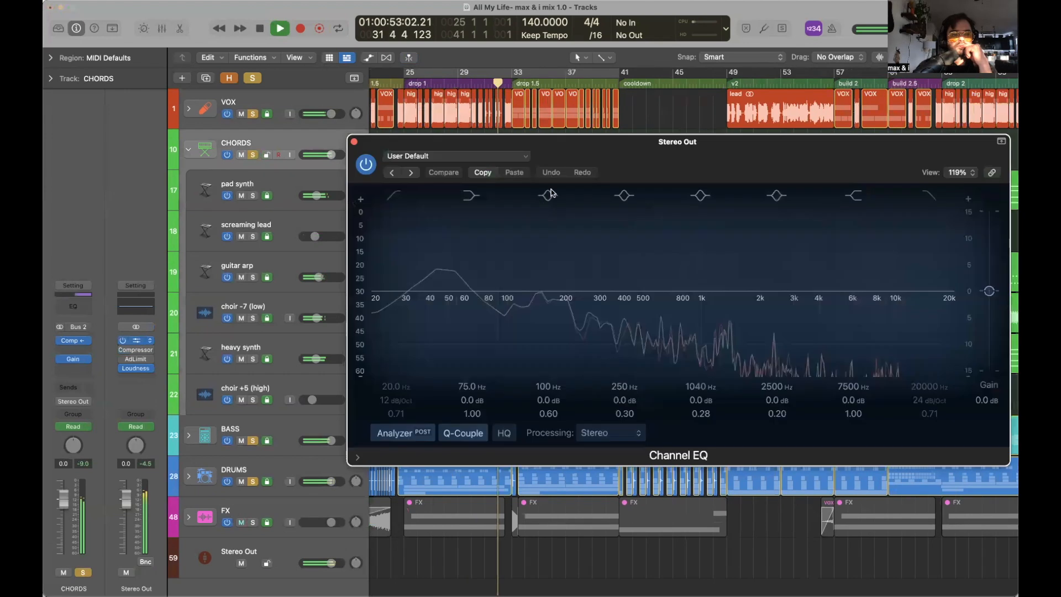
left_click_drag(637, 156, 381, 353)
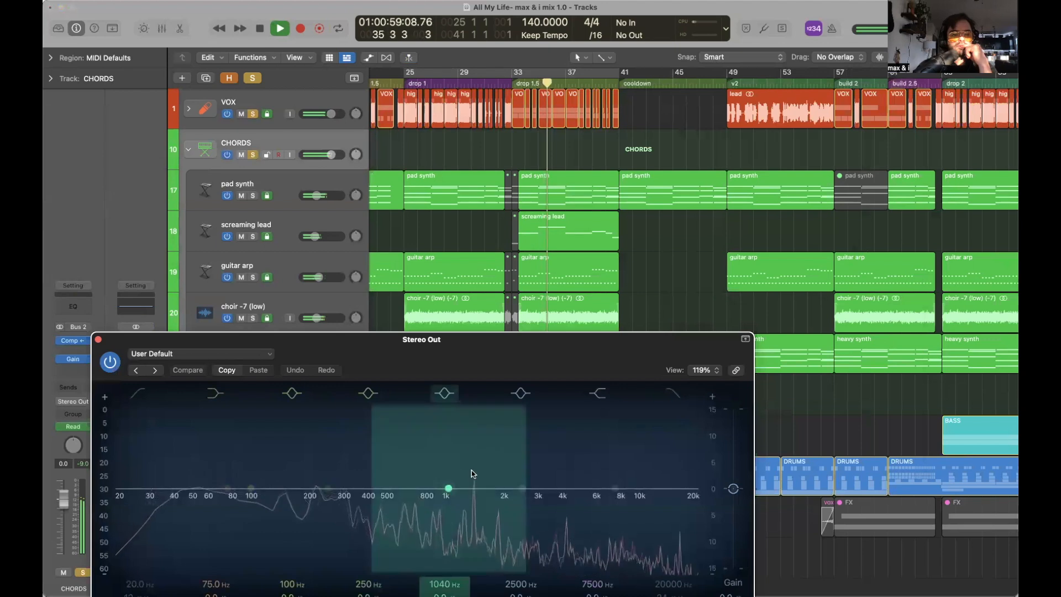
left_click_drag(450, 489, 478, 414)
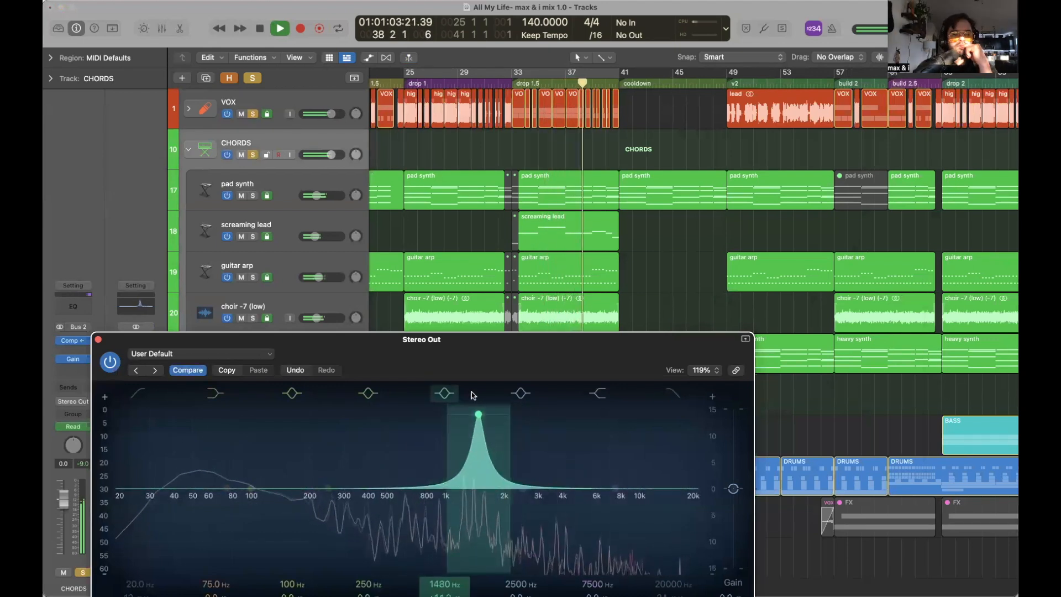
left_click(443, 392)
key("space")
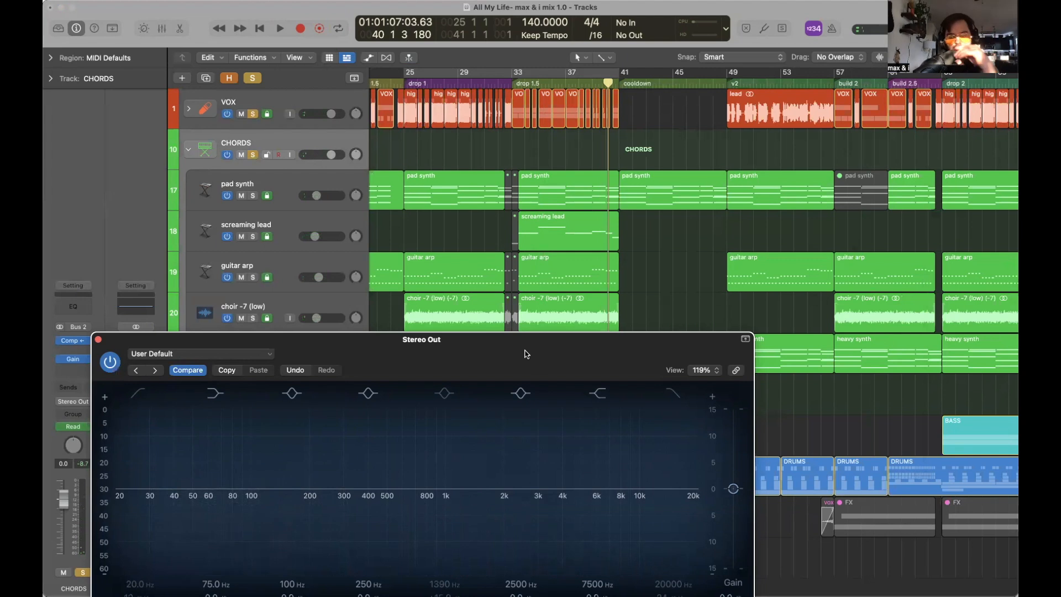
key("space")
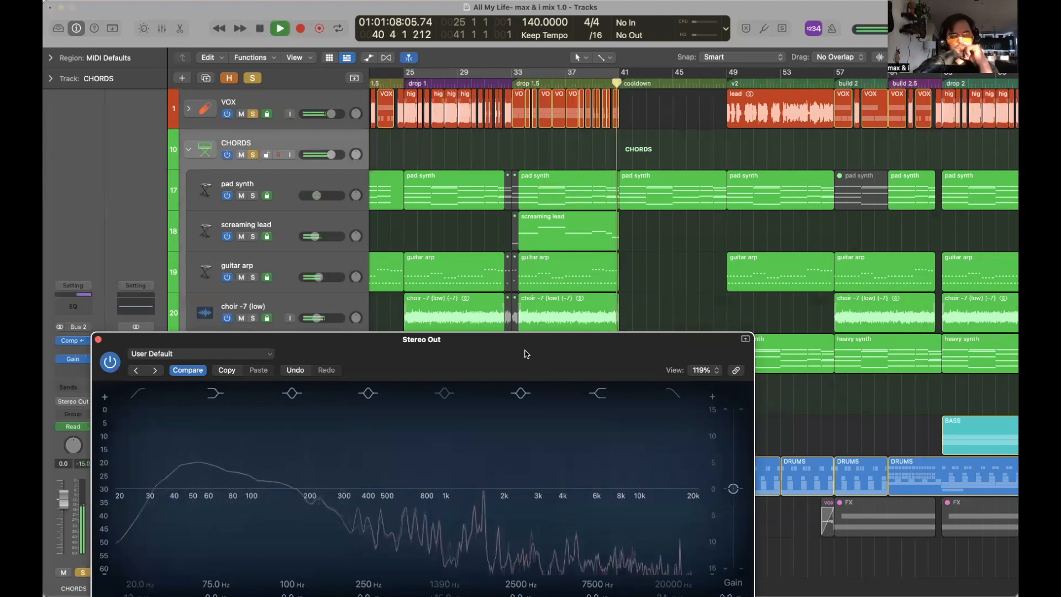
left_click(98, 339)
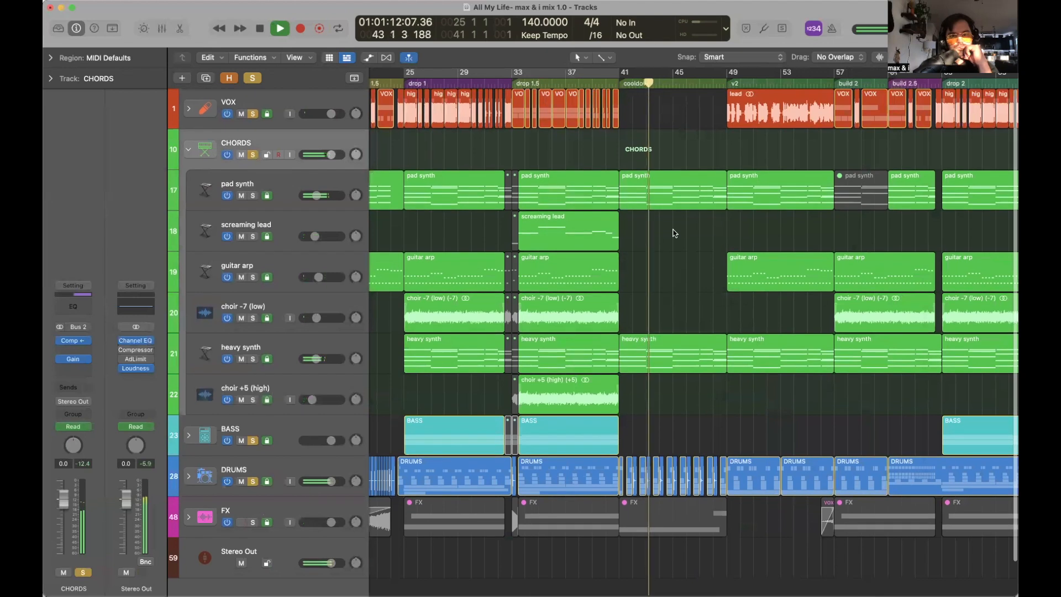
Examine the pad synth's spectrum in its Channel EQ while the cooldown plays into verse 2.
left_click(289, 190)
key("super+Left")
key("super+Left")
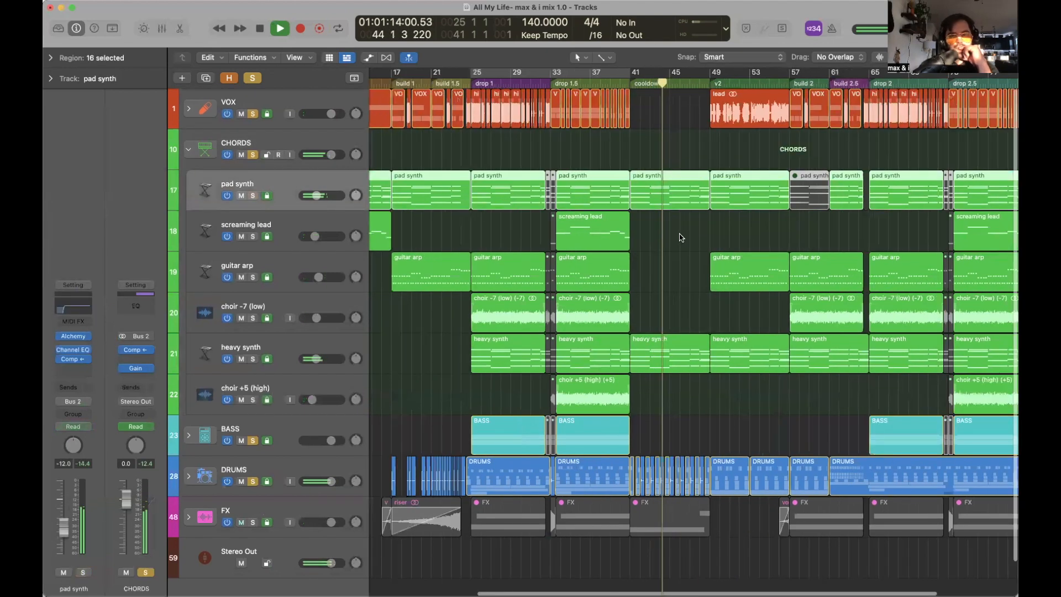
left_click(73, 350)
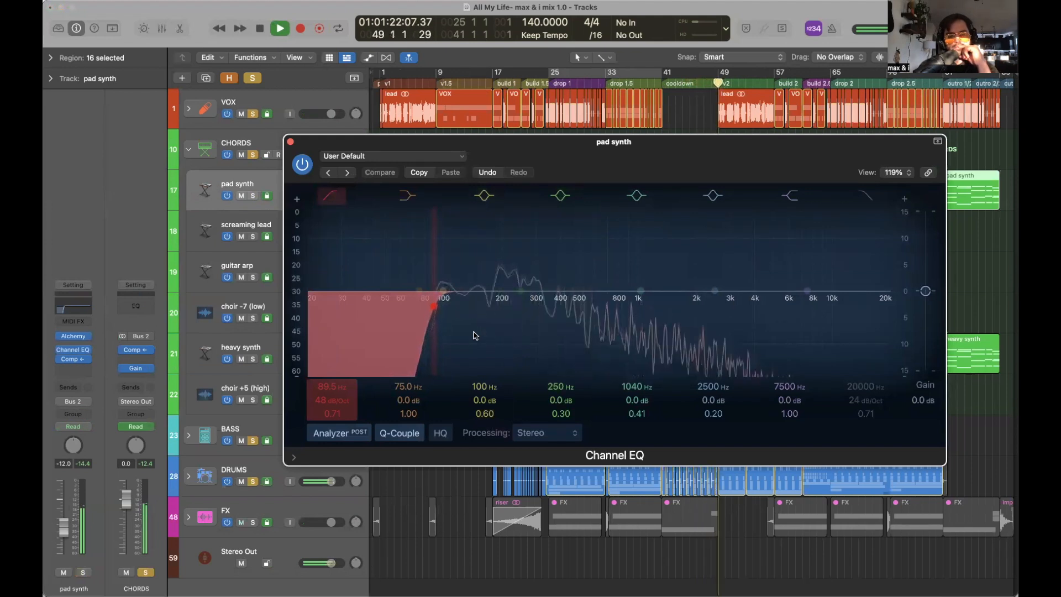
left_click(289, 142)
Select the CHORDS stack and check the gain reduction meter of its side-chained Compressor.
left_click(290, 144)
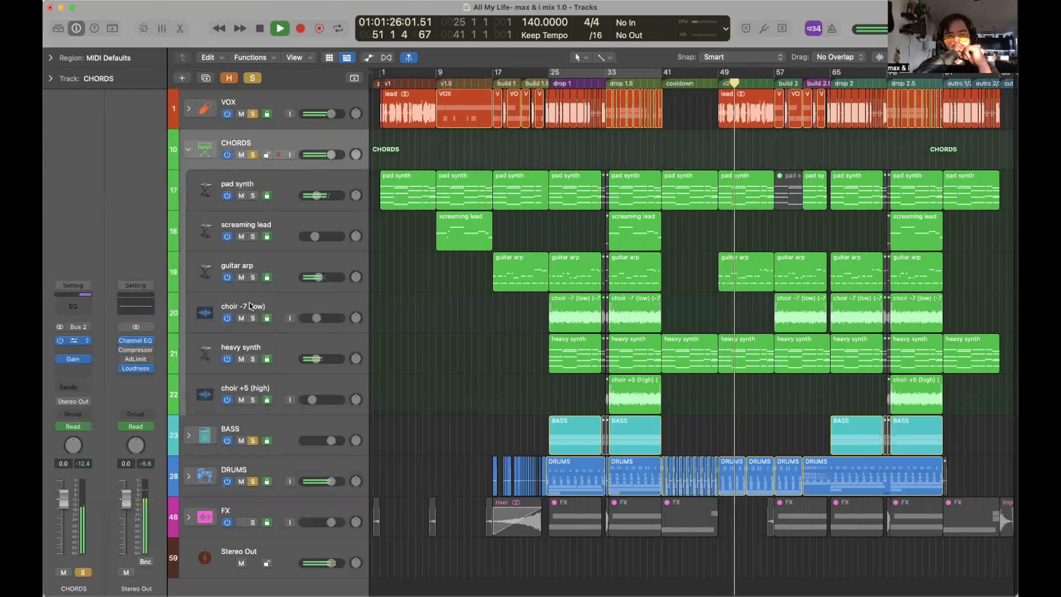
left_click(545, 256)
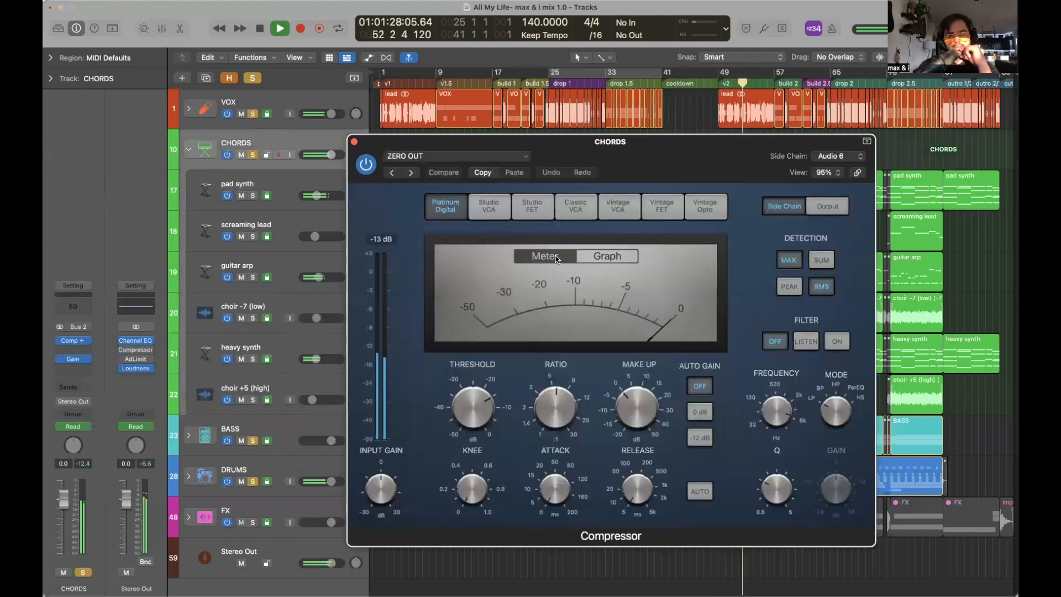
left_click(355, 142)
Play build 2 through drop 2.5, take VOX out of solo, and watch the Stereo Out Channel EQ analyzer.
scroll(708, 236, "right", 1)
scroll(803, 235, "up", 5)
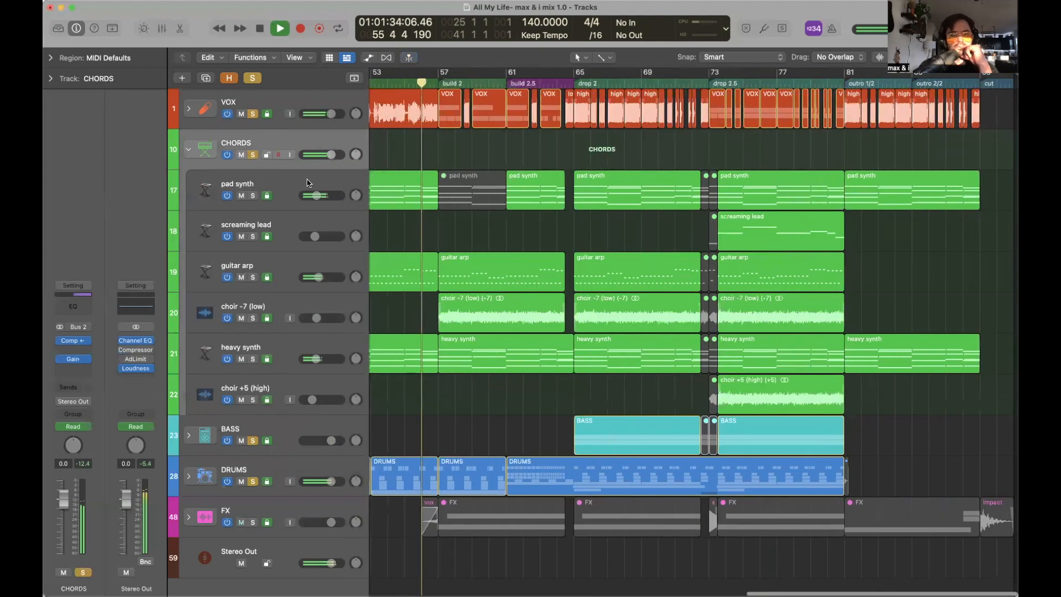
left_click(188, 108)
left_click(188, 109)
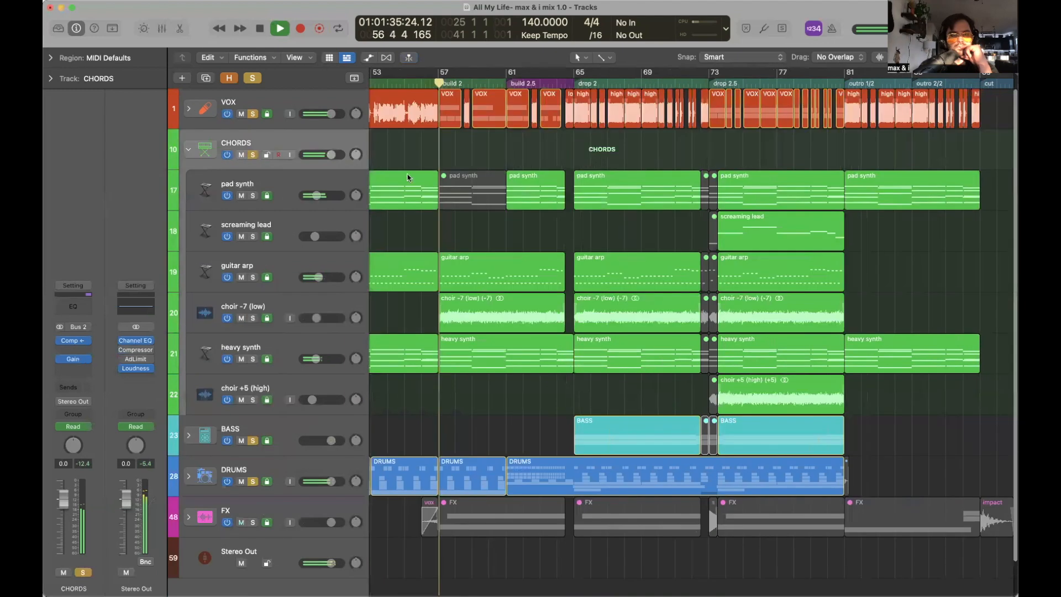
scroll(650, 222, "down", 1)
scroll(650, 223, "down", 1)
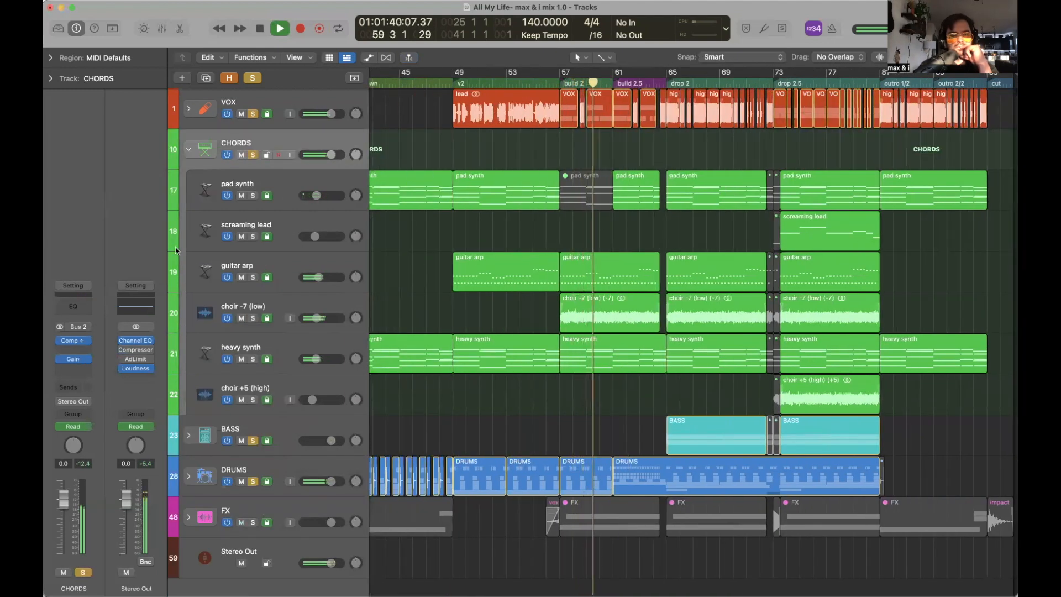
left_click_drag(480, 342, 519, 198)
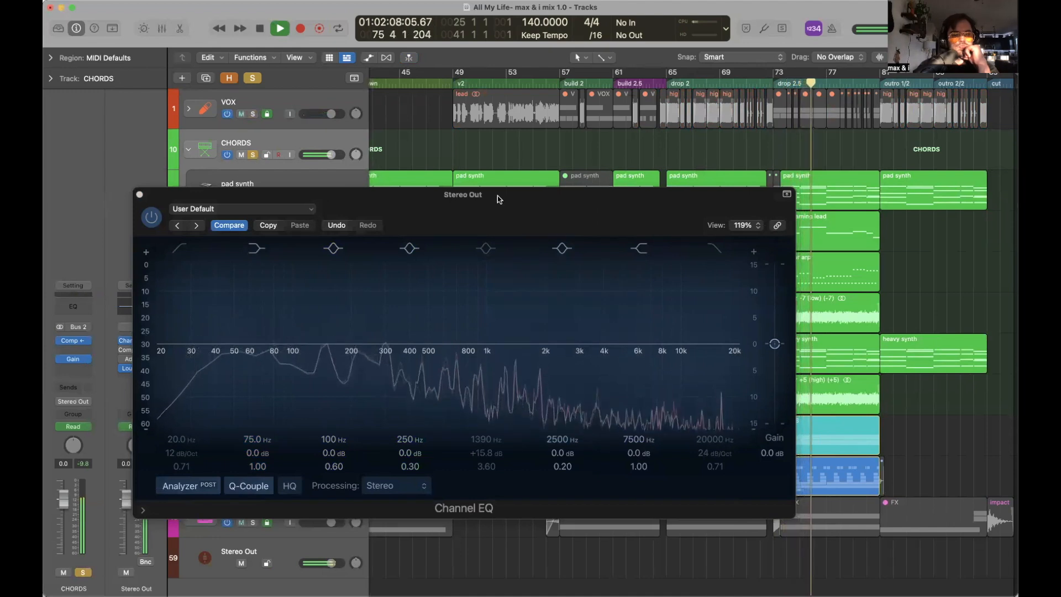
left_click_drag(574, 204, 625, 229)
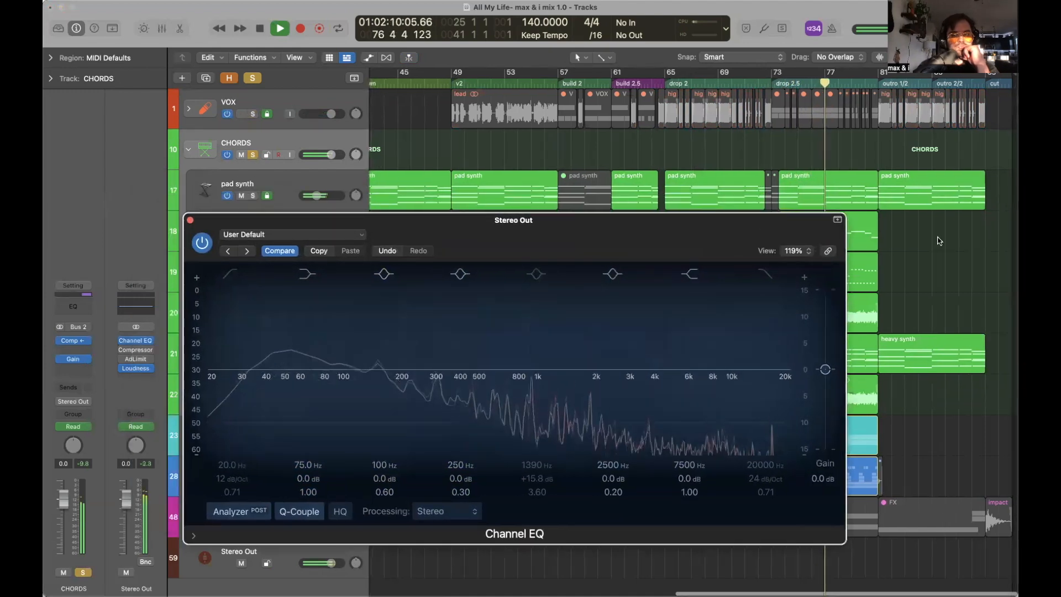
key("super+Right")
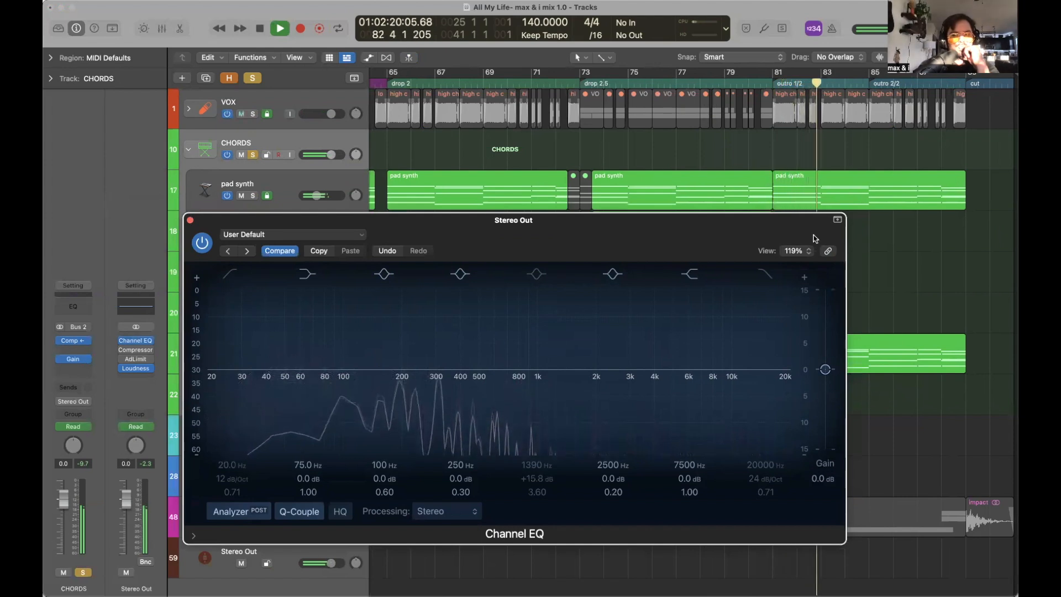
Close the Stereo Out Channel EQ, listen through the outro to the cut at the end, and stop playback.
left_click(190, 221)
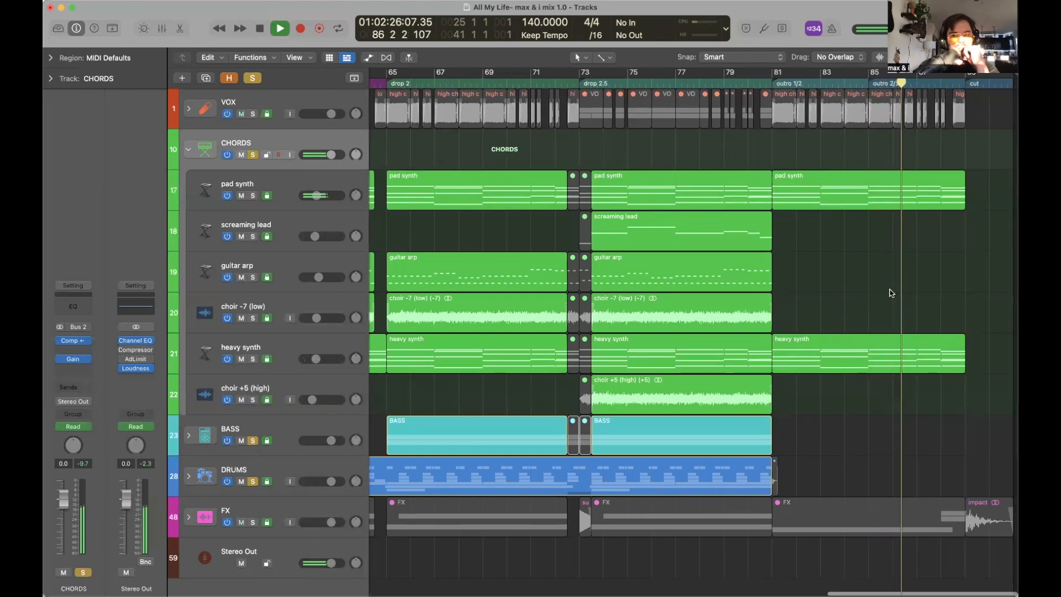
key("super+Right")
key("super+Right")
scroll(890, 293, "right", 2)
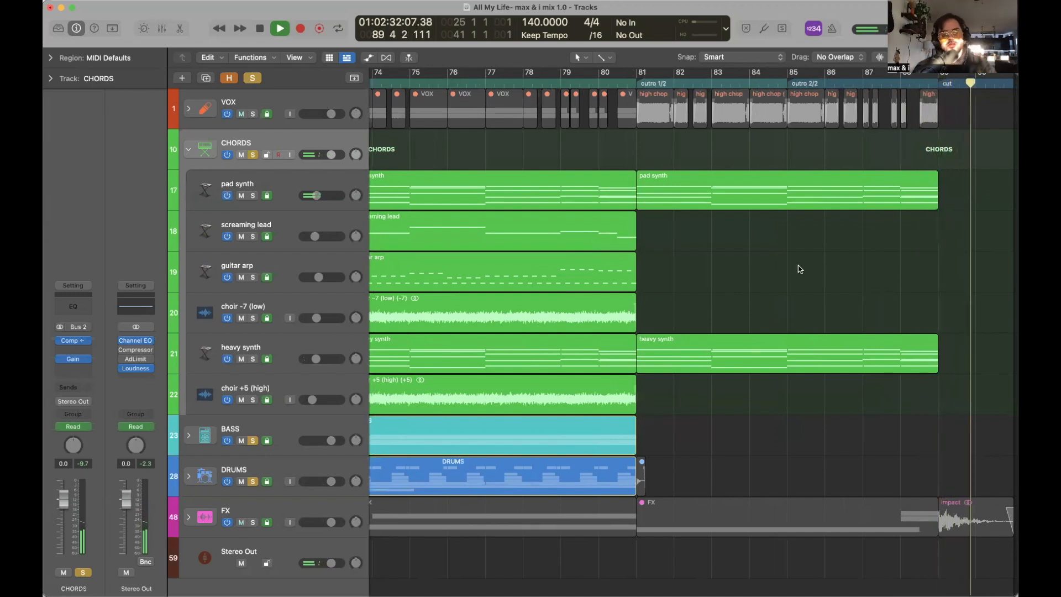
key("super+Left")
key("super+Left")
key("super+Left")
key("super+Left")
key("super+Left")
key("space")
Set a cycle range from bar 17 to bar 27, covering the build and the start of drop 1, and play it.
left_click_drag(494, 73, 548, 76)
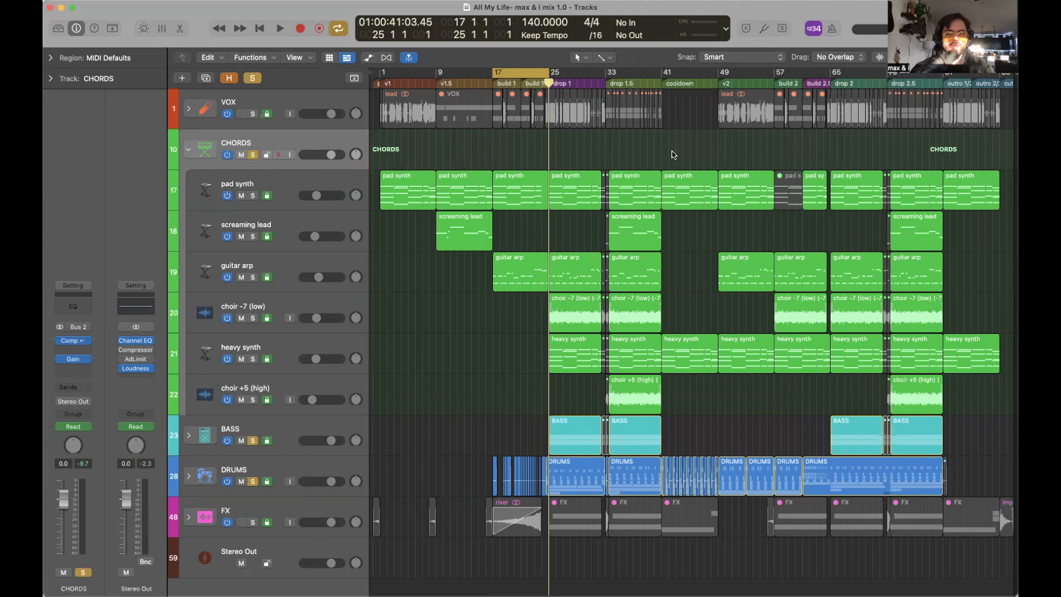
scroll(599, 351, "up", 1)
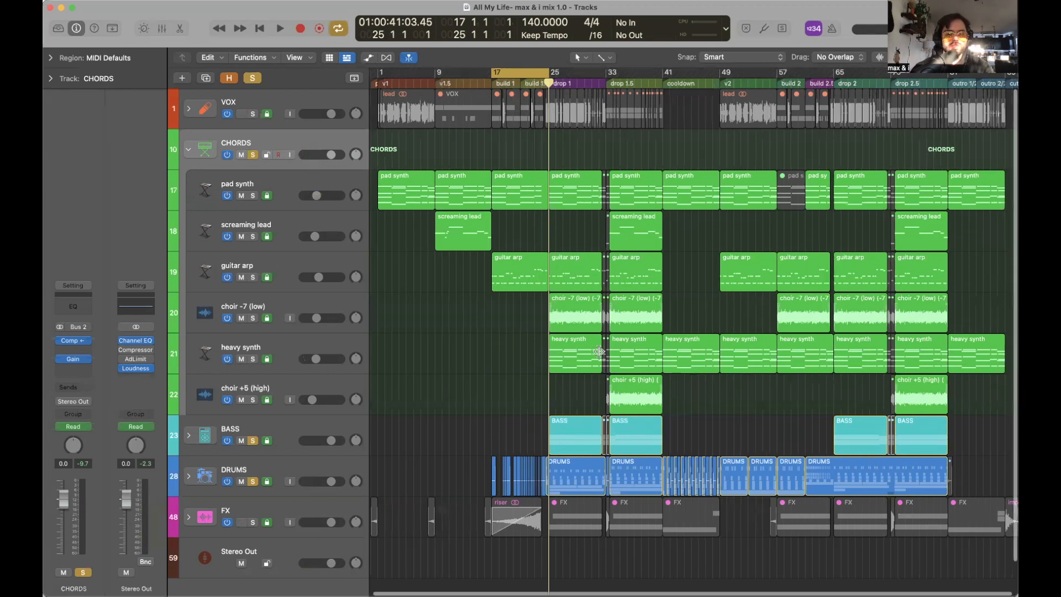
scroll(578, 155, "up", 5)
scroll(578, 154, "down", 5)
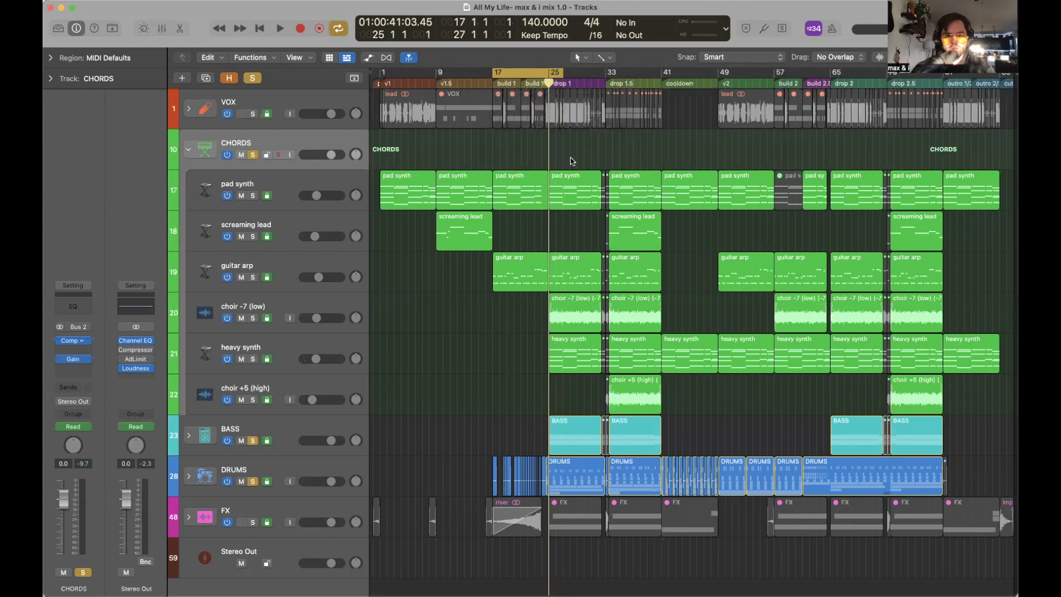
scroll(584, 162, "up", 3)
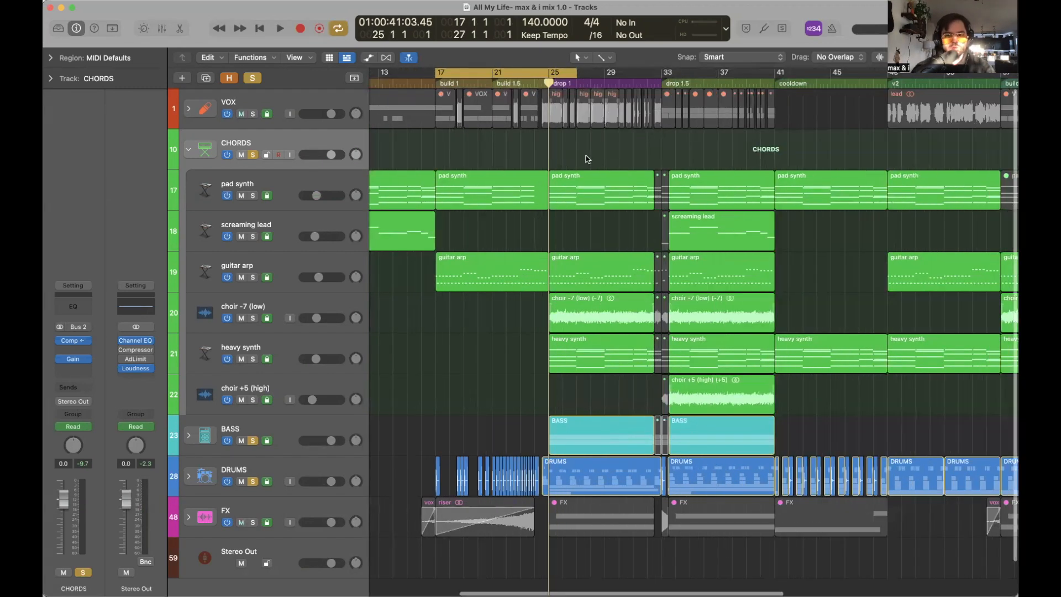
scroll(613, 158, "left", 2)
scroll(614, 150, "left", 3)
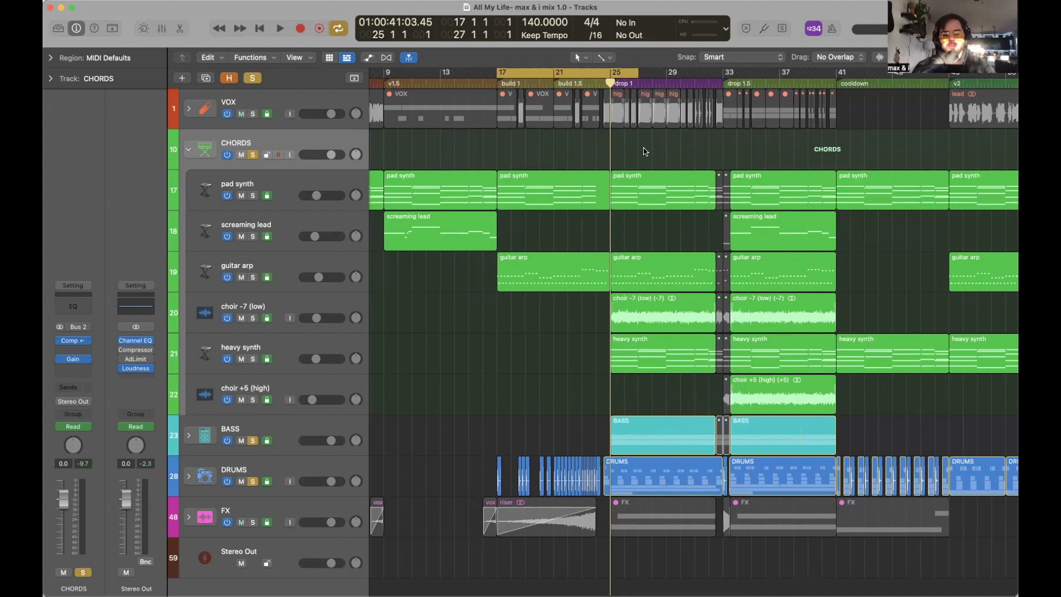
key("space")
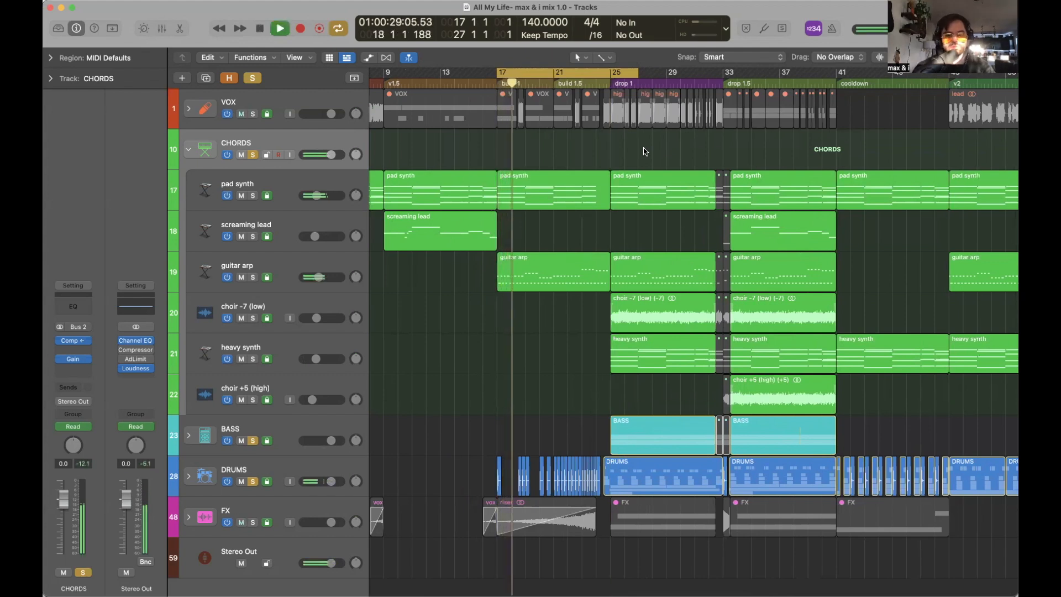
Listen through builds 1 and 1.5 into the start of drop 1, stop playback and turn cycle off.
key("super+Right")
scroll(643, 151, "right", 3)
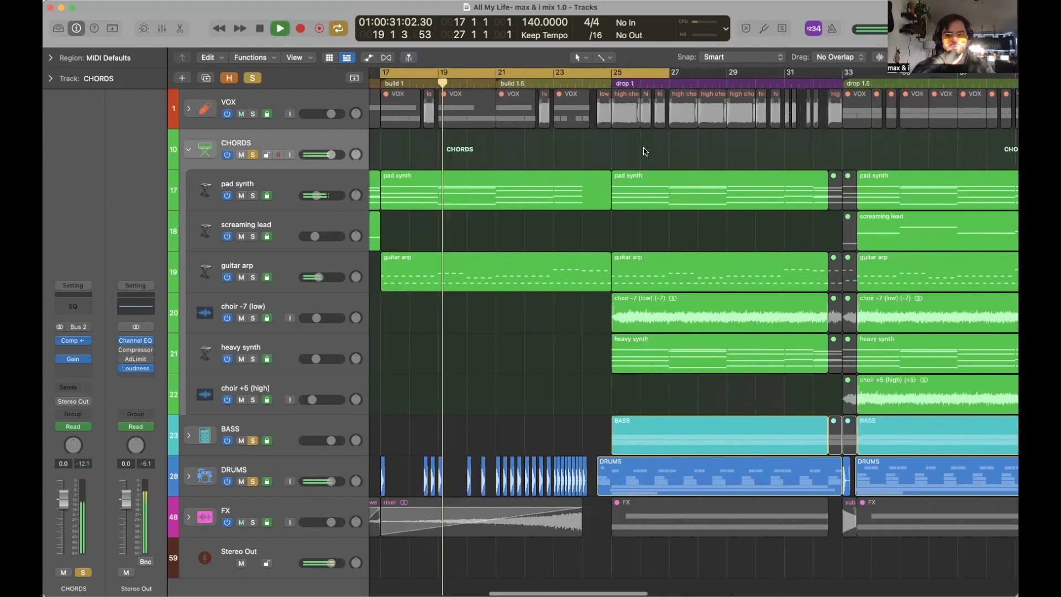
scroll(657, 151, "left", 2)
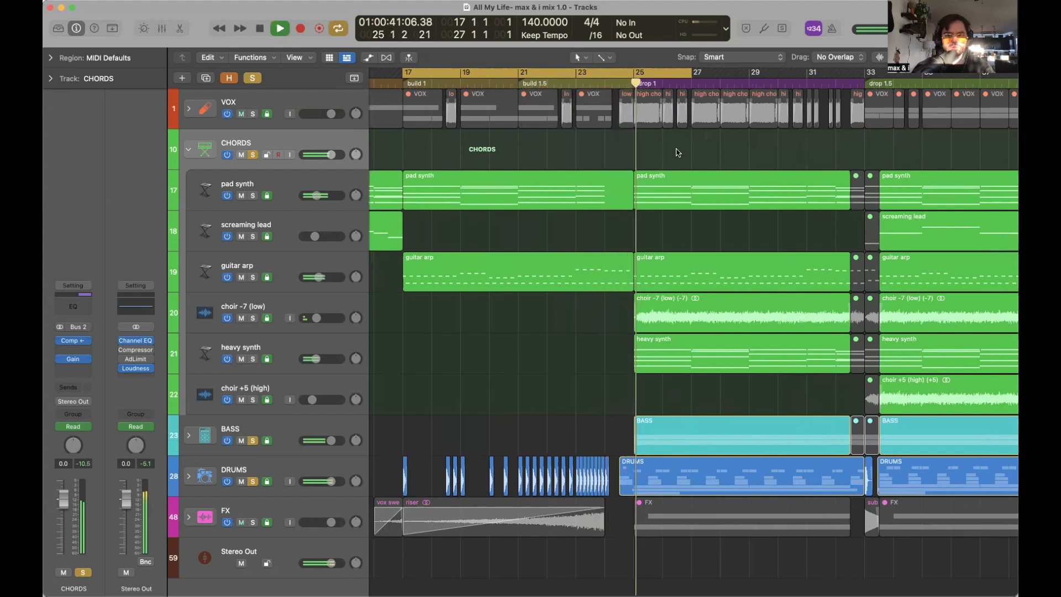
key("c")
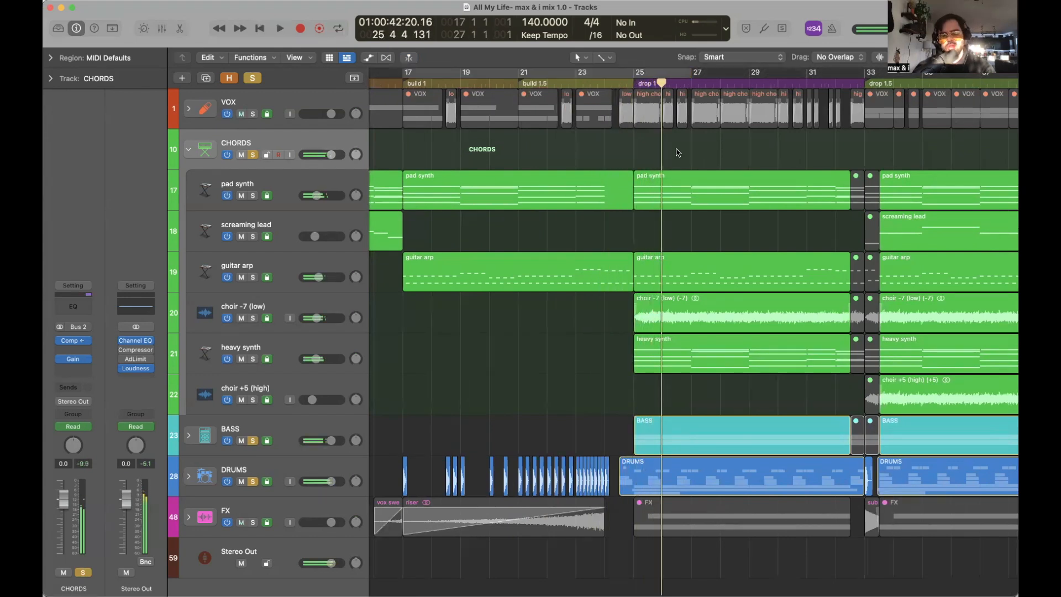
Set a cycle range from bar 57 to bar 67, covering build 2, build 2.5 and the start of drop 2.
key("super+Left")
key("super+Left")
key("super+Left")
key("super+Left")
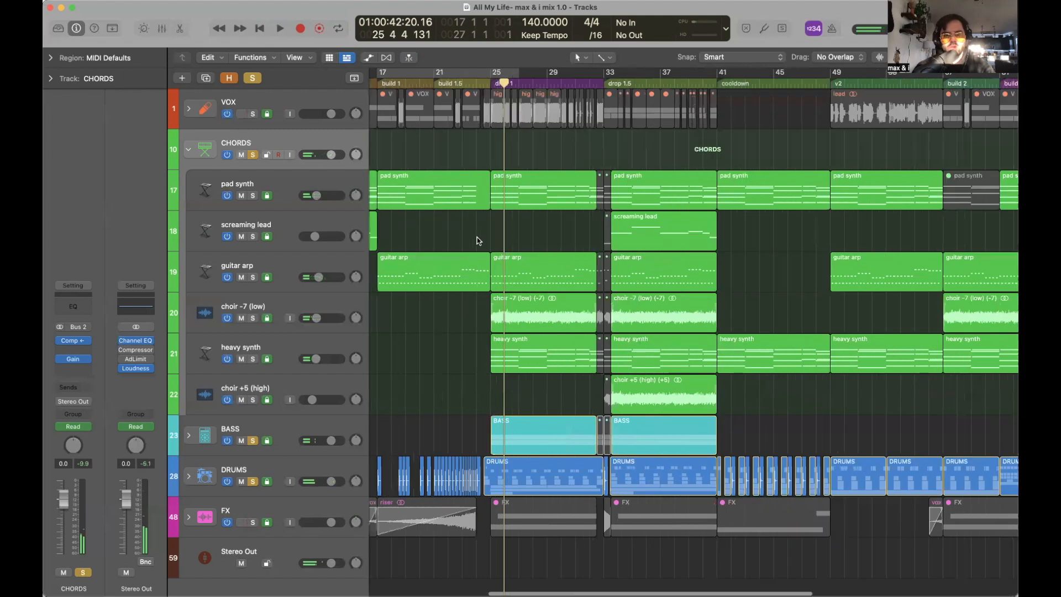
key("super+Right")
key("super+Right")
key("super+Right")
key("super+Right")
key("super+Right")
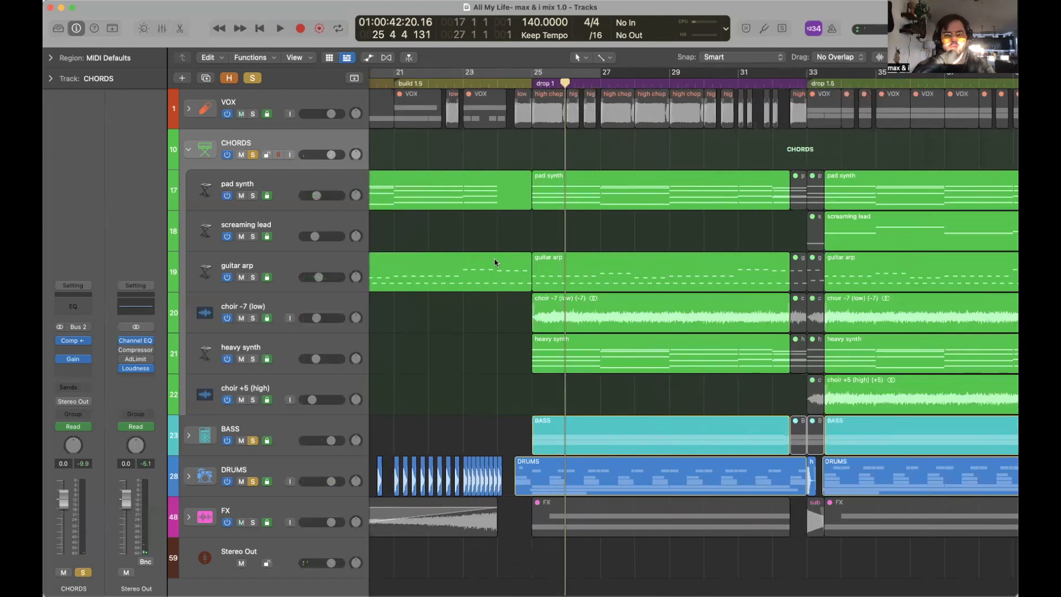
scroll(643, 232, "right", 10)
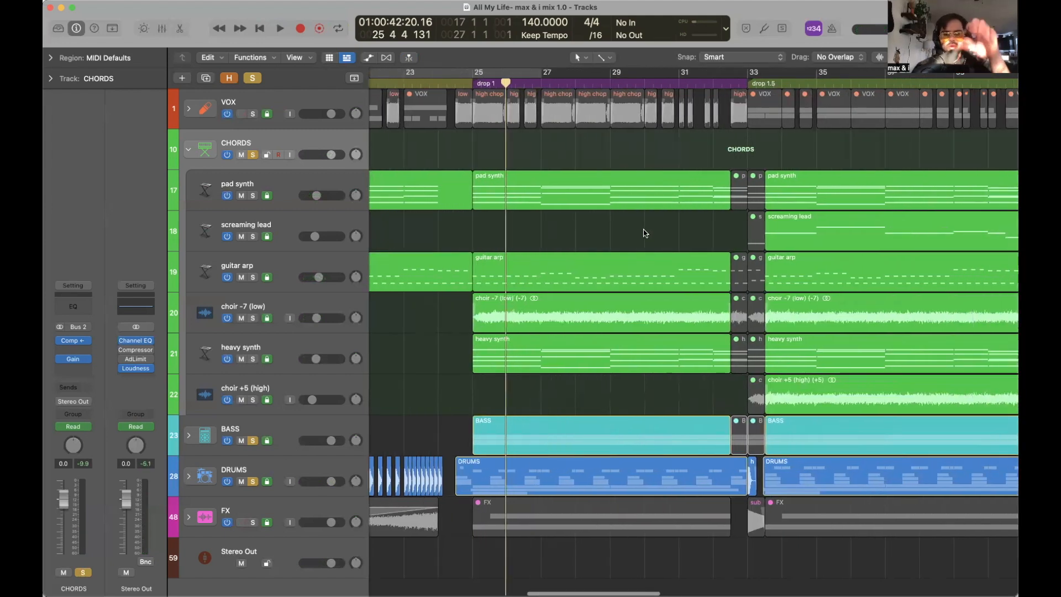
scroll(737, 237, "right", 15)
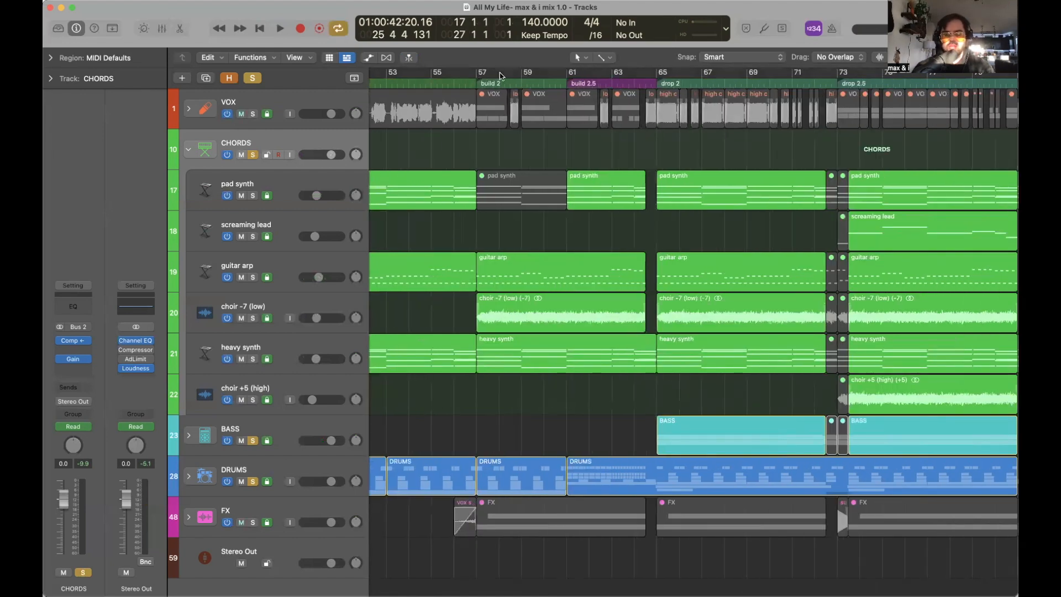
left_click_drag(500, 76, 704, 77)
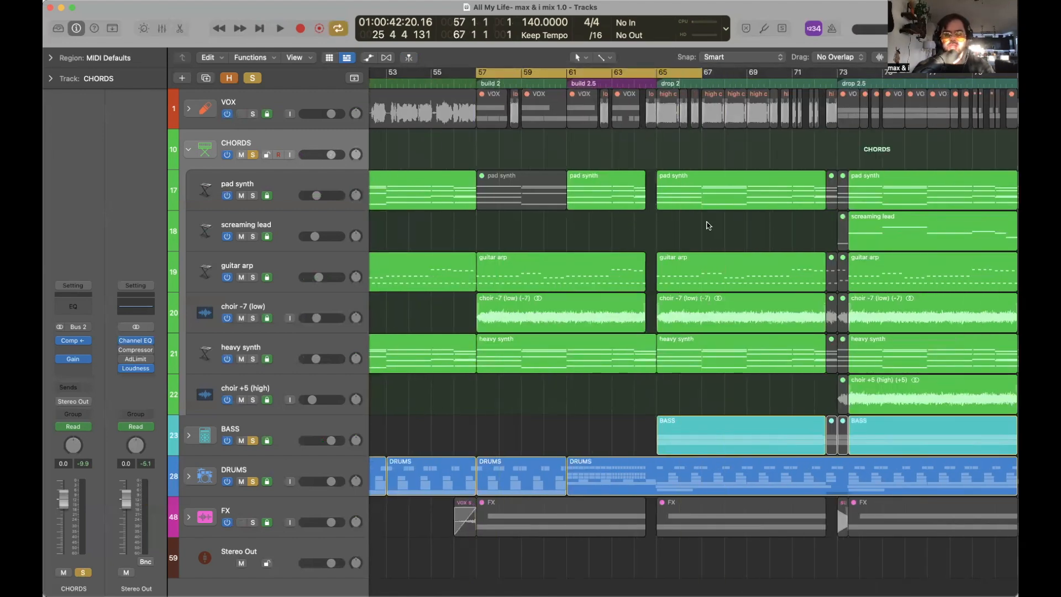
Play the cycled section from build 2 into drop 2 and stop just after the drop begins.
scroll(711, 224, "up", 2)
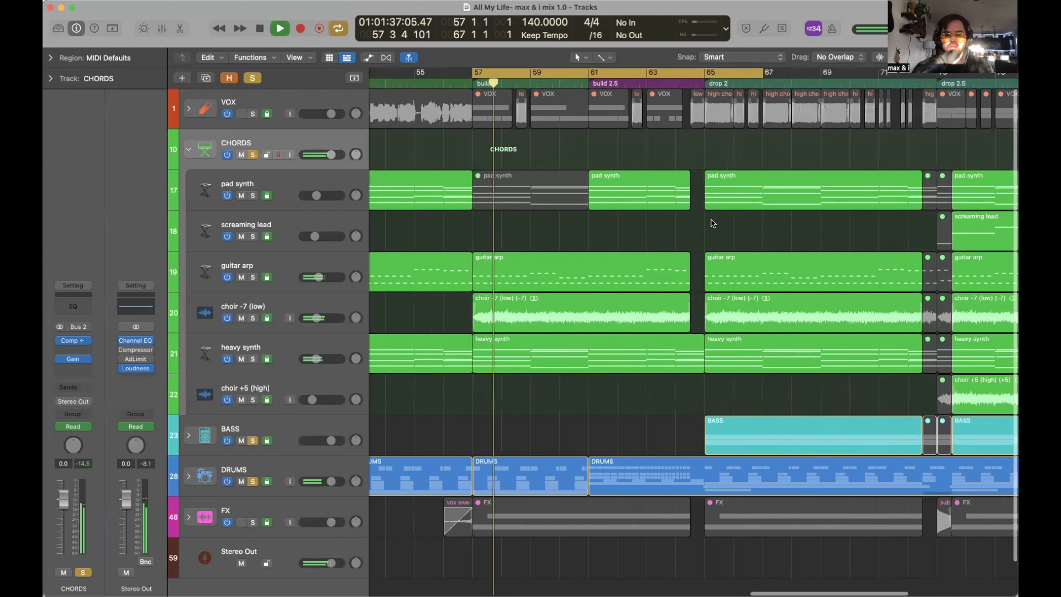
scroll(711, 224, "right", 2)
scroll(658, 229, "right", 4)
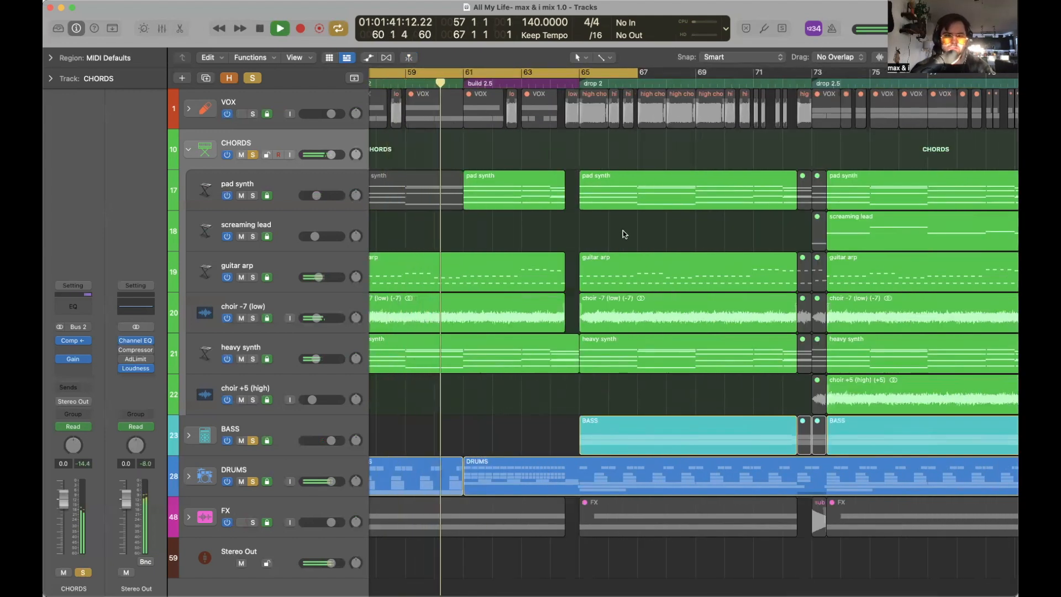
scroll(622, 230, "left", 4)
scroll(622, 230, "right", 3)
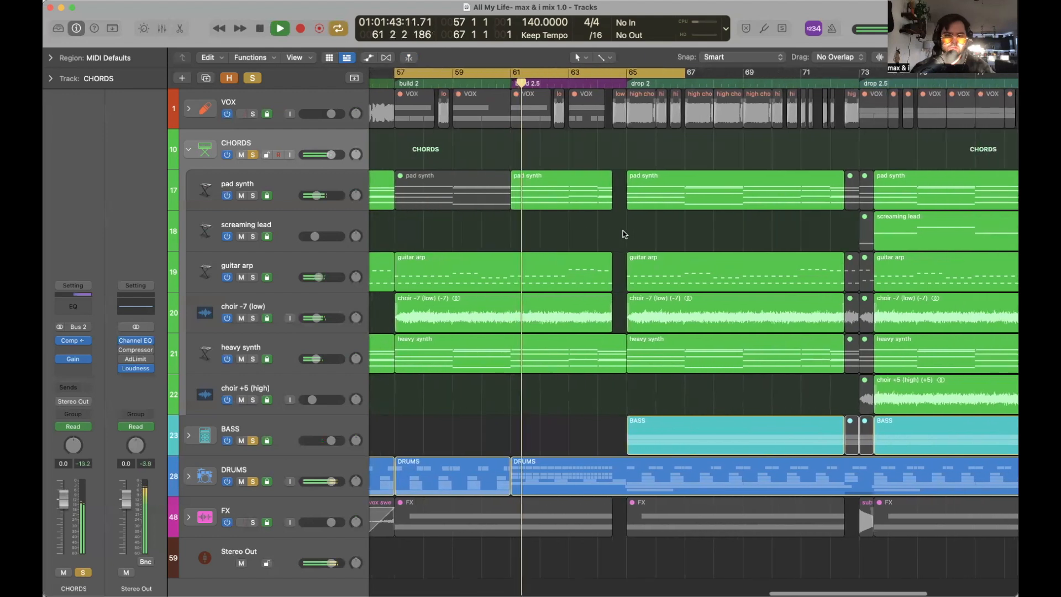
scroll(622, 231, "left", 1)
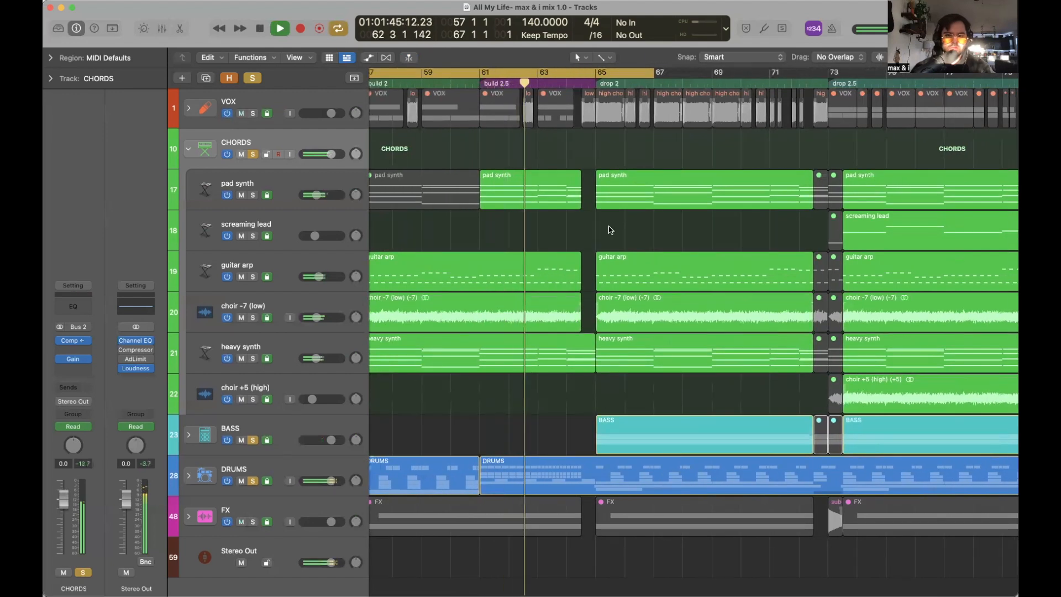
scroll(622, 231, "up", 3)
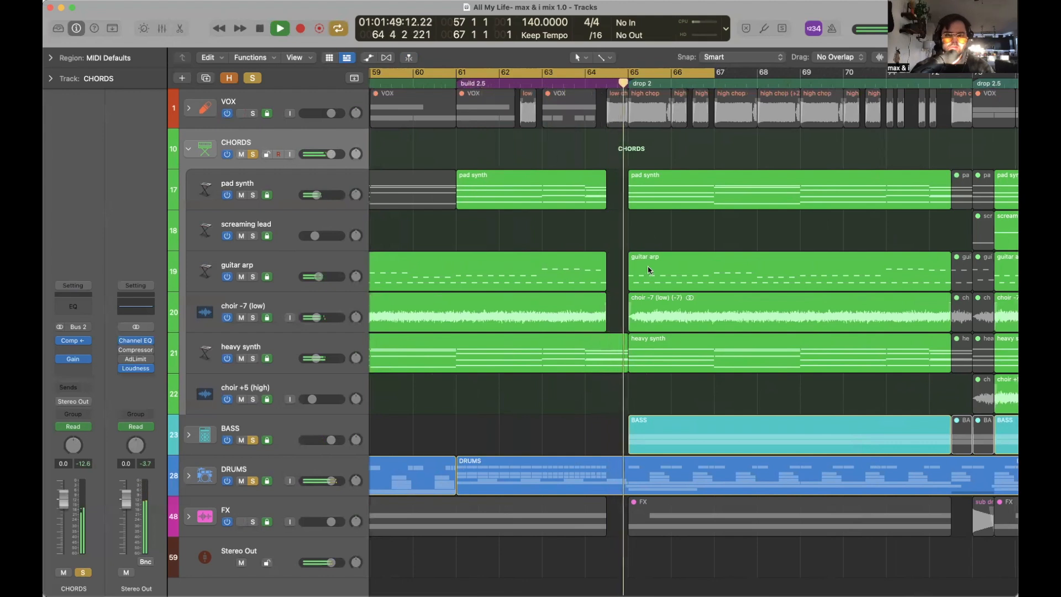
key("space")
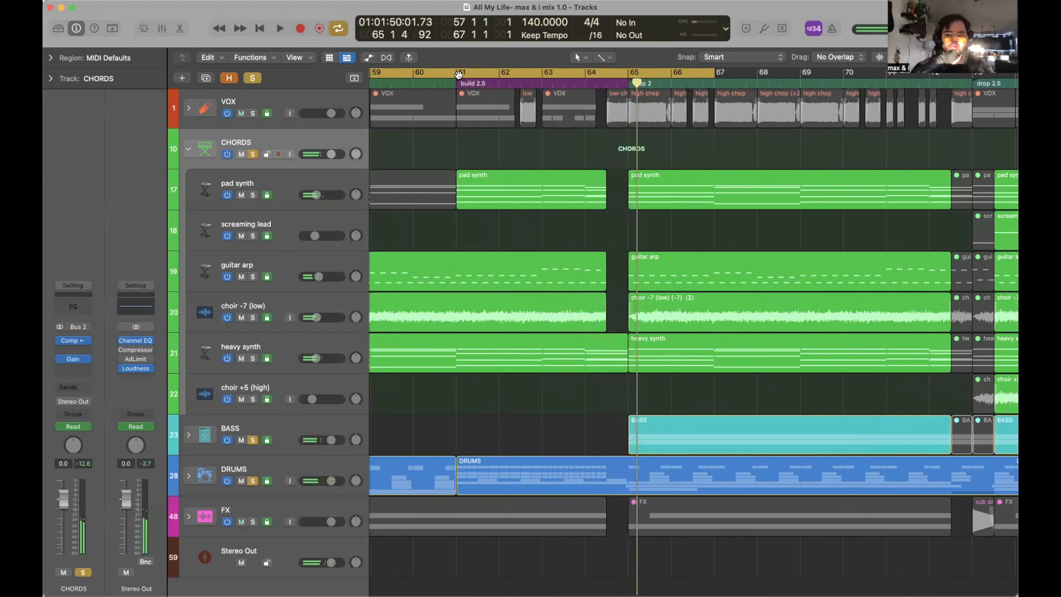
Cycle bars 61 to 66 and play them while watching the Stereo Out Channel EQ analyzer, then stop and close the EQ.
left_click_drag(459, 73, 585, 73)
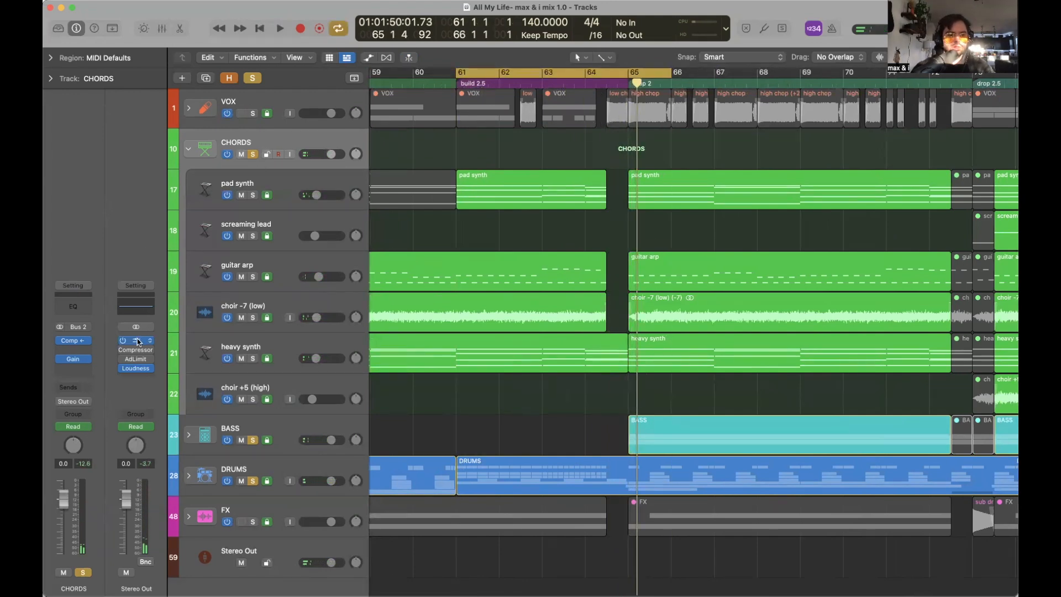
left_click(138, 342)
key("space")
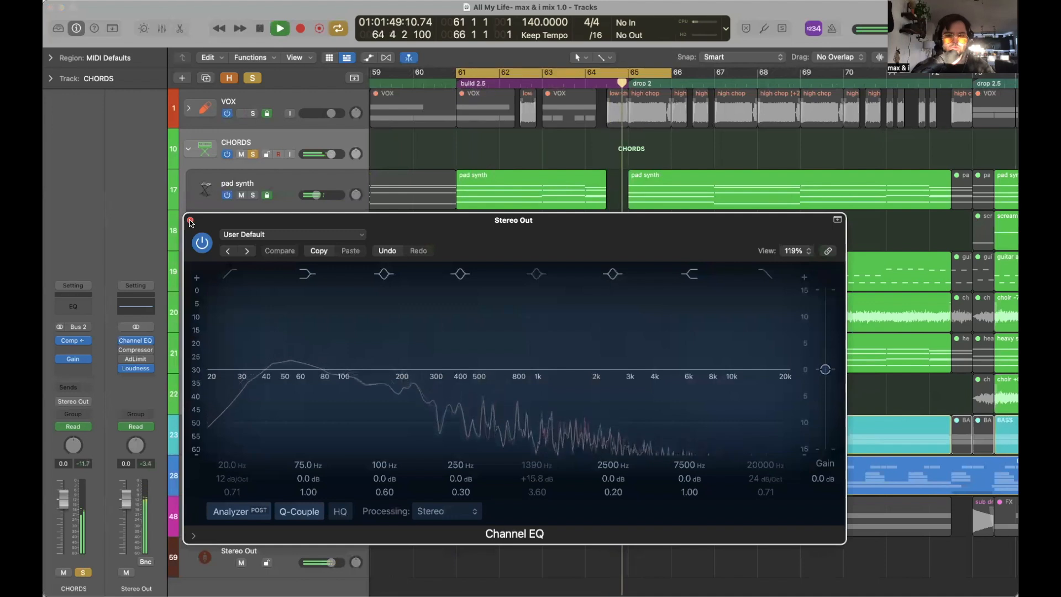
key("space")
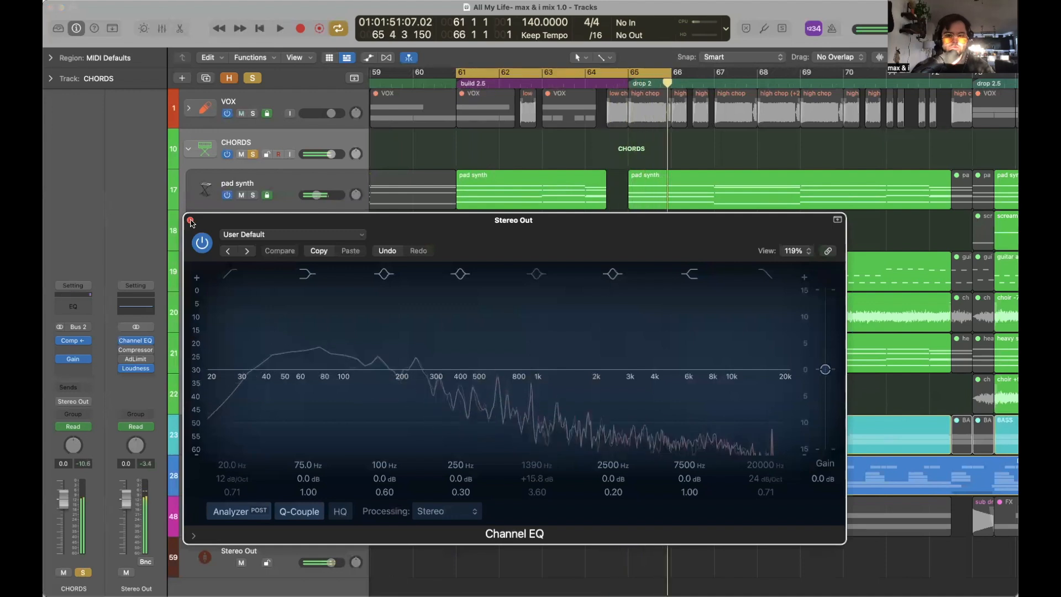
left_click(190, 221)
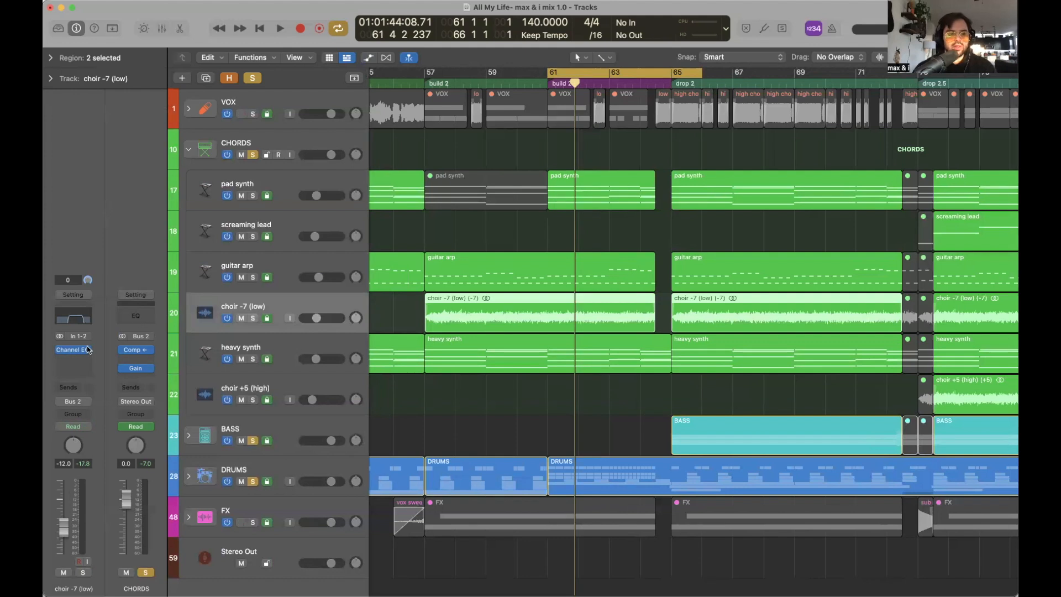
Add a Single Band EQ after the Channel EQ on choir -7 (low), set its low cut to 20 Hz and show track automation.
left_click(88, 349)
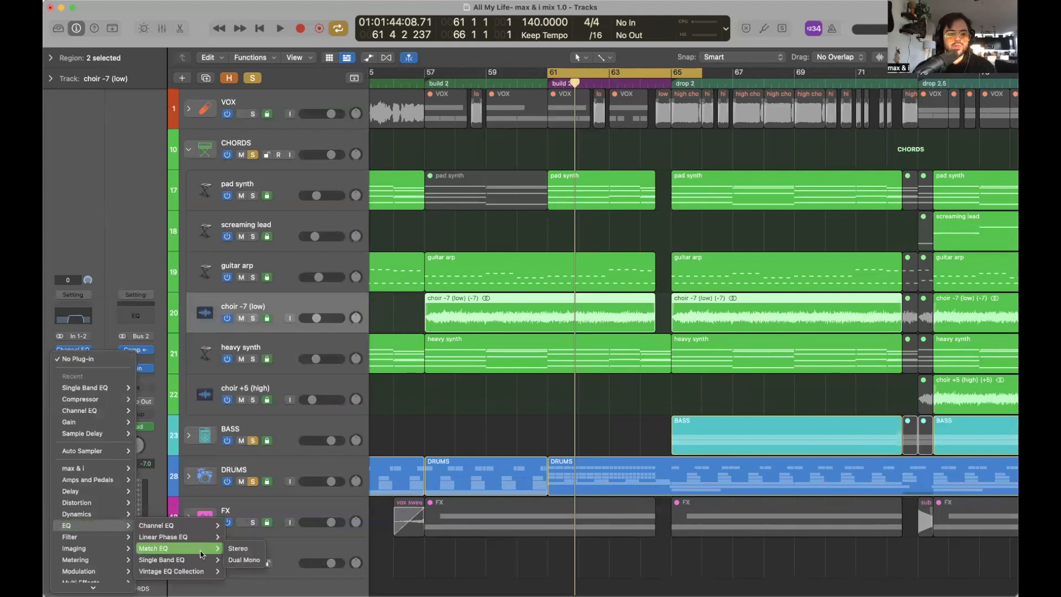
left_click(238, 560)
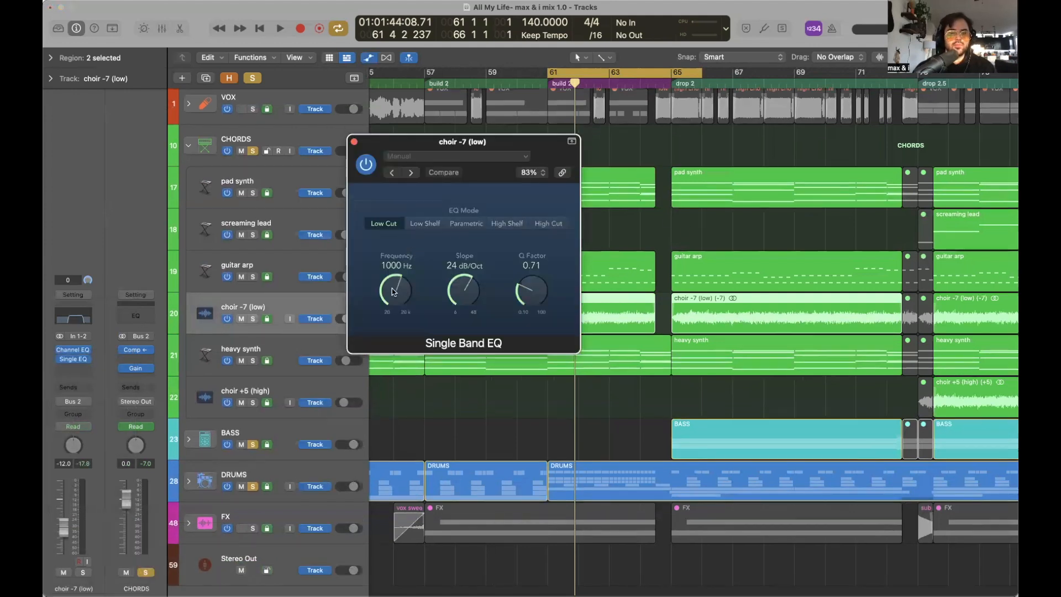
key("a")
left_click(352, 140)
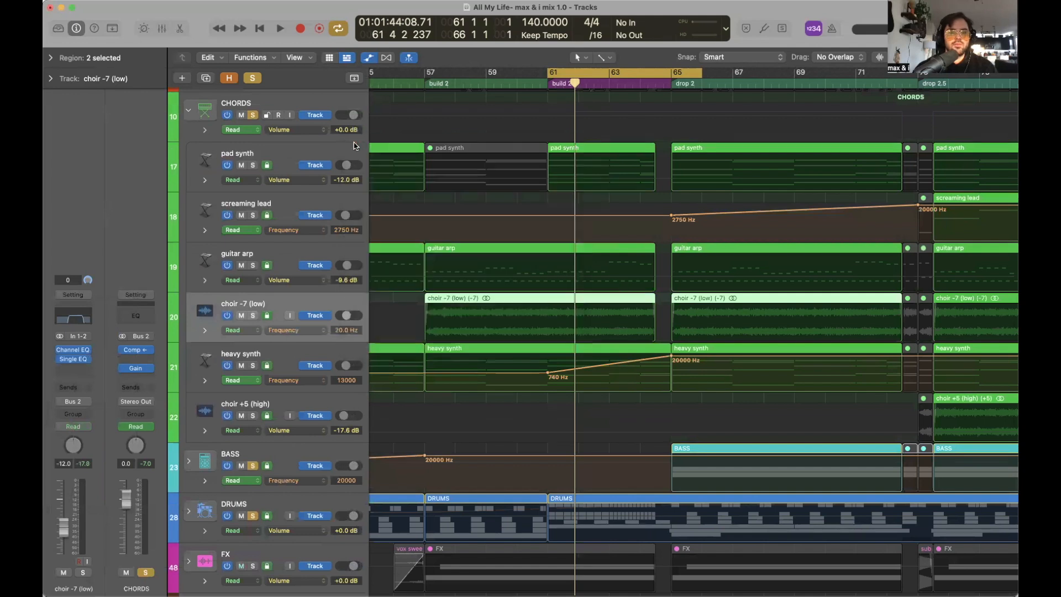
Automate the choir -7 (low) low-cut frequency with points at bar 63, the end of its build region and bar 65, raising the middle point.
left_click(608, 83)
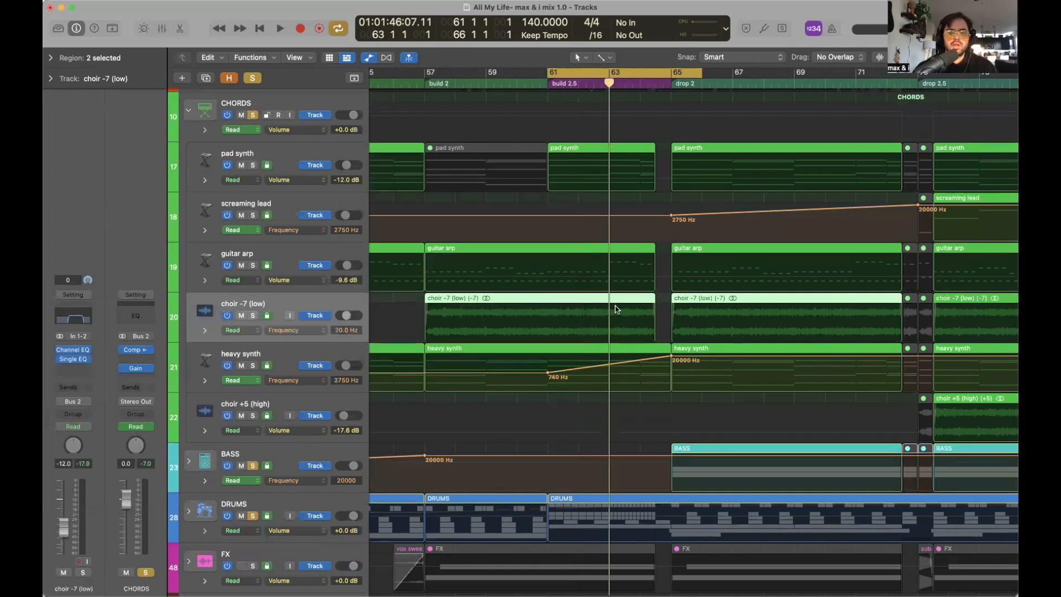
key("super+t")
left_click(565, 229)
left_click(652, 340)
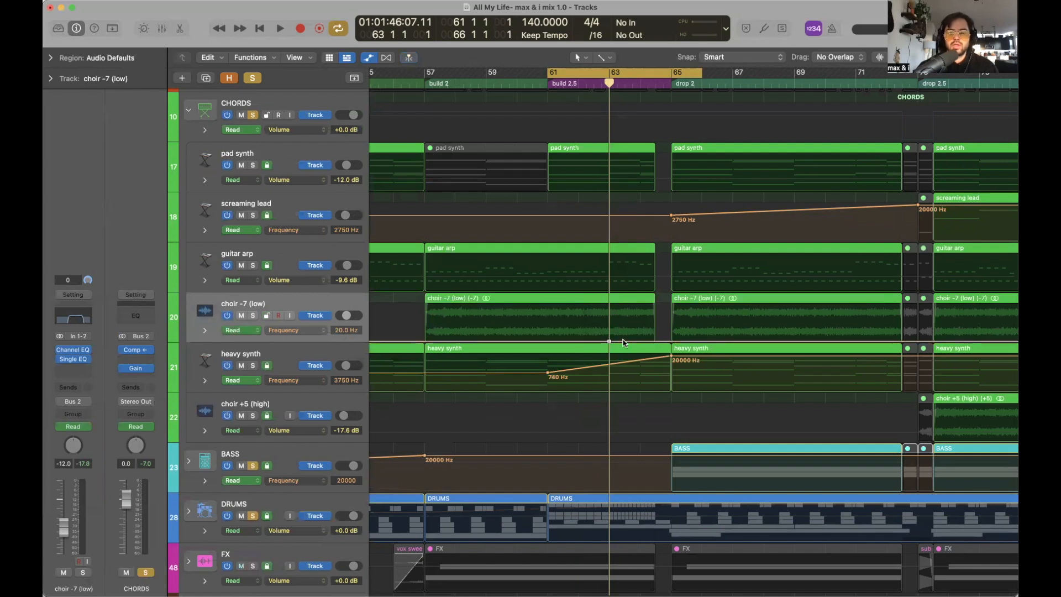
left_click(656, 314)
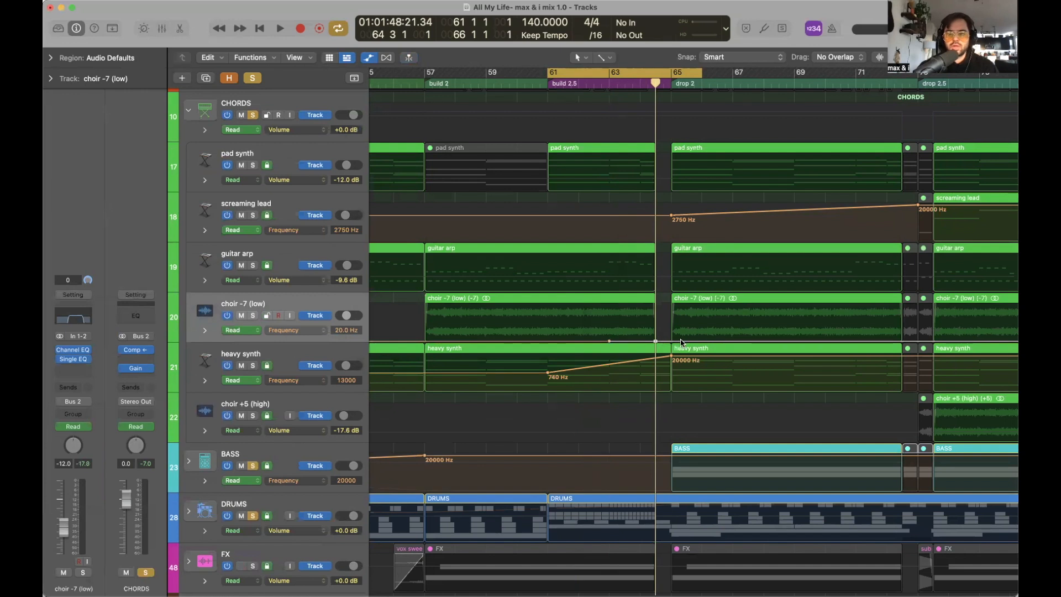
left_click(674, 84)
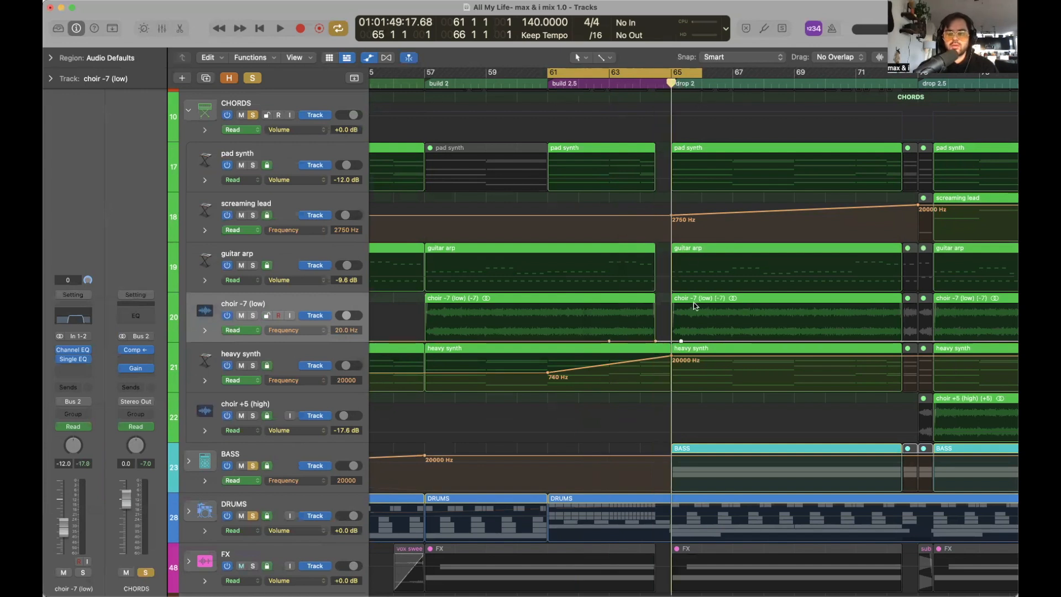
left_click_drag(655, 340, 655, 320)
Play the cycle into drop 2, hide automation, take DRUMS and BASS out of solo, and listen to the chords alone.
key("space")
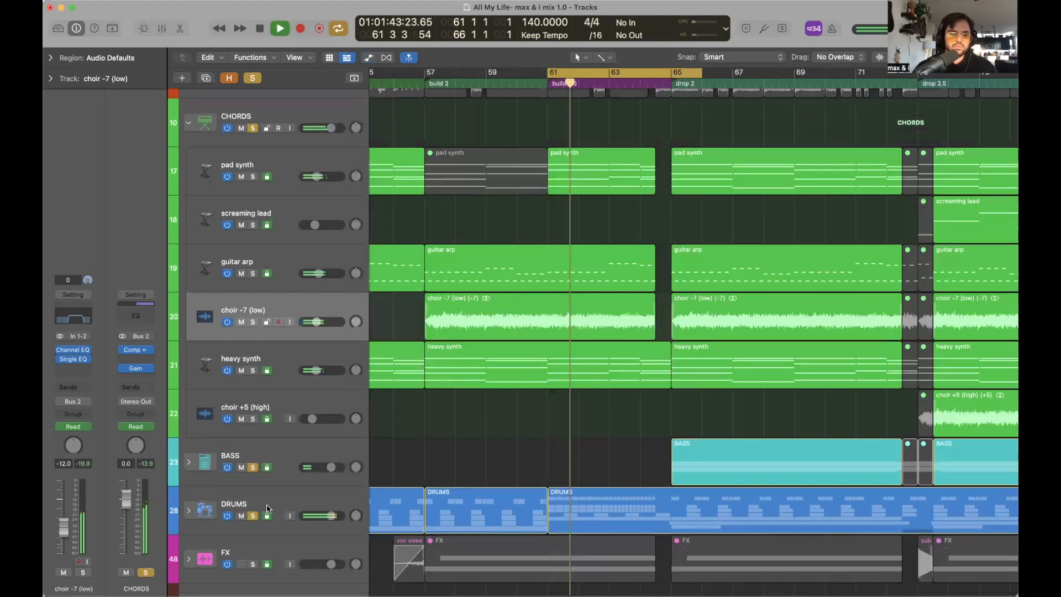
key("a")
left_click(253, 480)
left_click(252, 440)
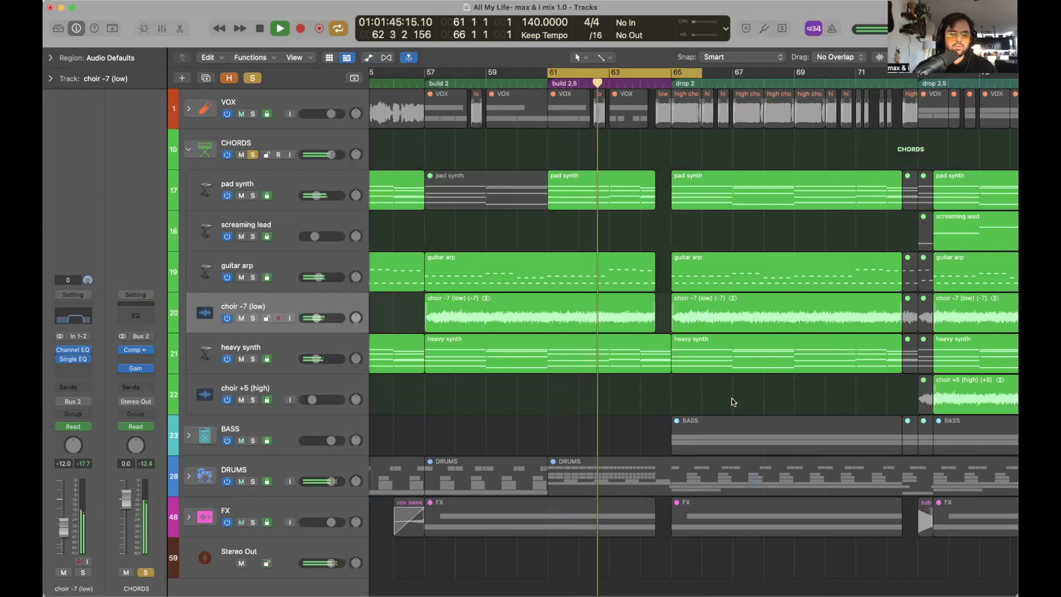
key("super+Right")
key("super+Right")
key("super+Right")
scroll(693, 304, "right", 2)
scroll(692, 303, "right", 2)
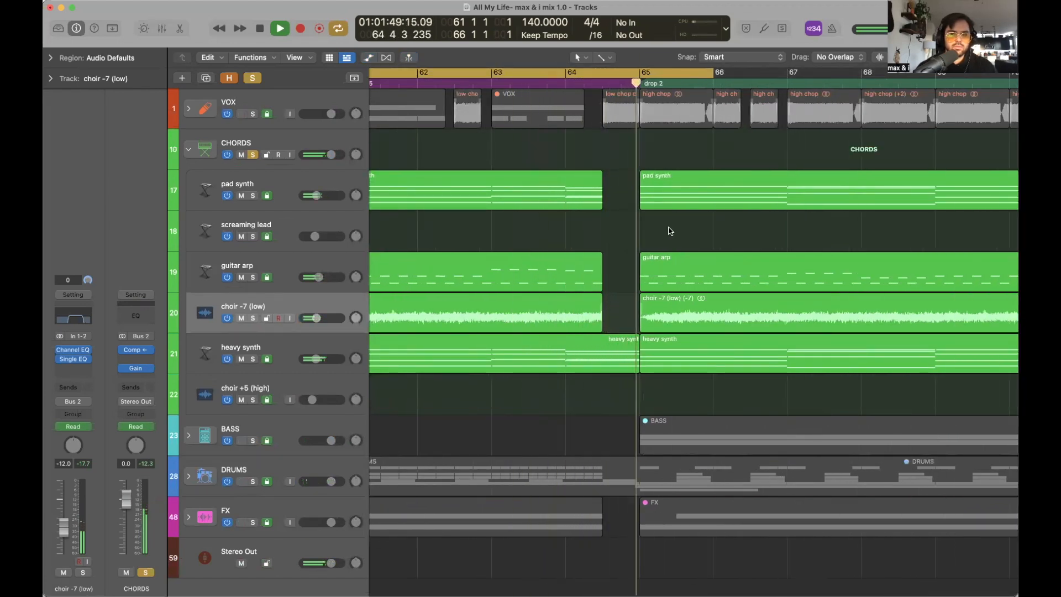
key("space")
Solo the heavy synth instead of the CHORDS stack and listen to it across the transition into drop 2.
left_click(253, 359)
left_click(253, 155)
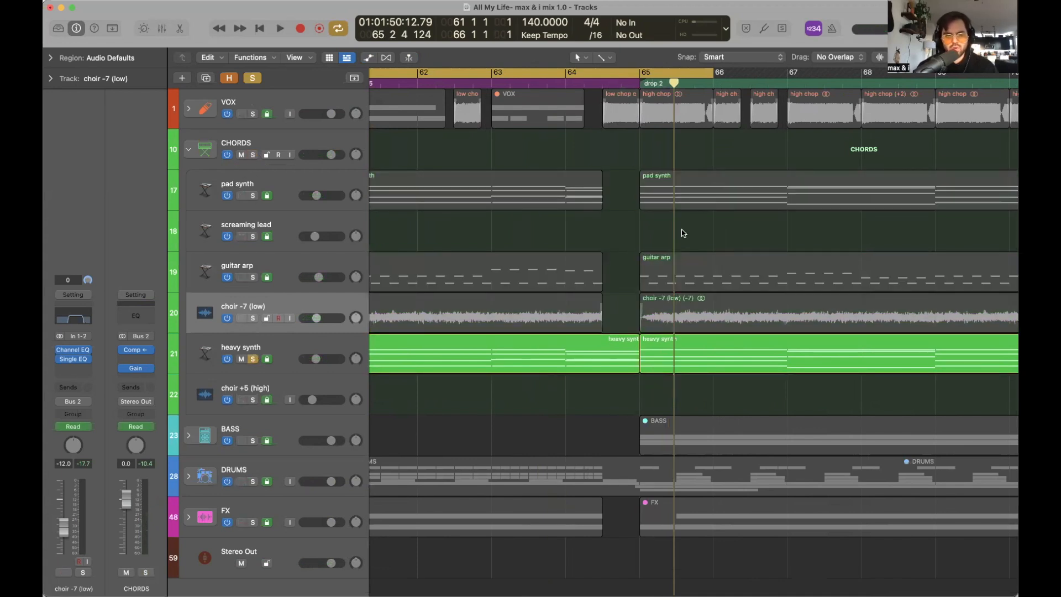
key("space")
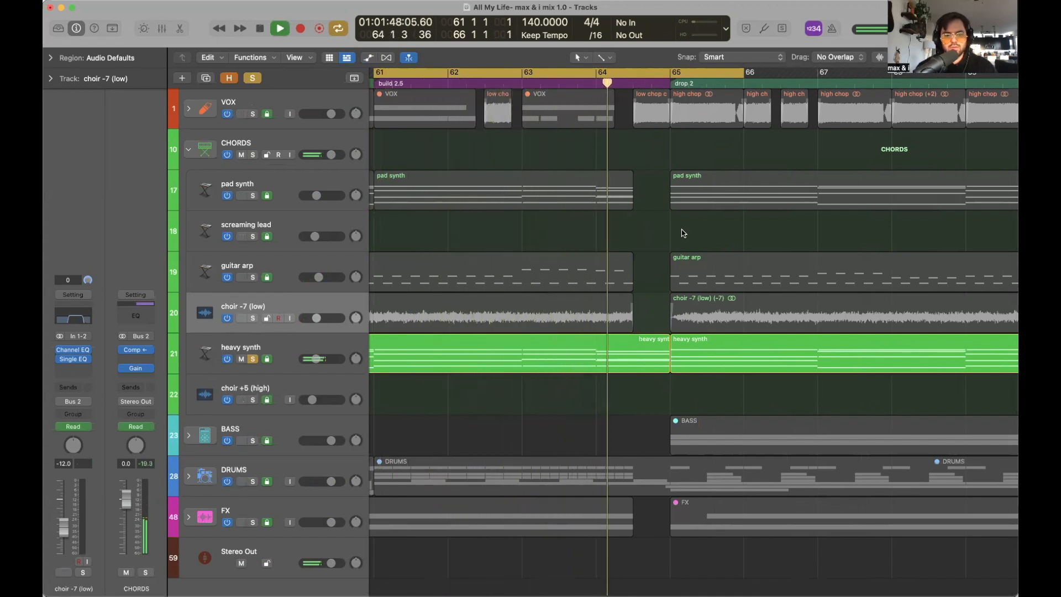
key("space")
Switch the solo from heavy synth to choir -7 (low) and listen to its filter sweep into drop 2.
left_click(253, 318)
left_click(253, 359)
key("space")
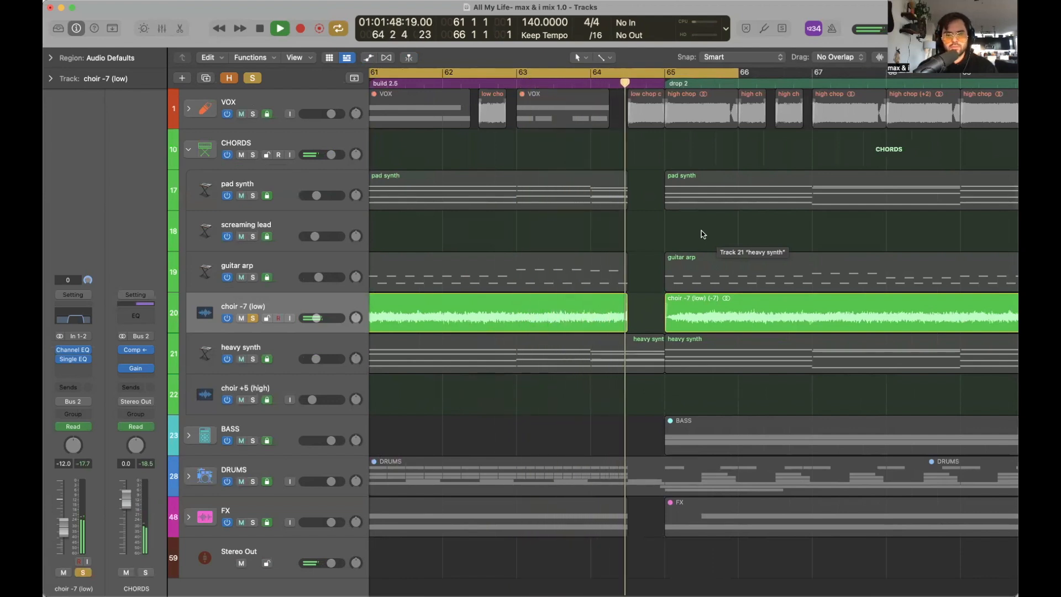
key("space")
Solo only the guitar arp and listen to it through build 2.5 into drop 2.
left_click(247, 269)
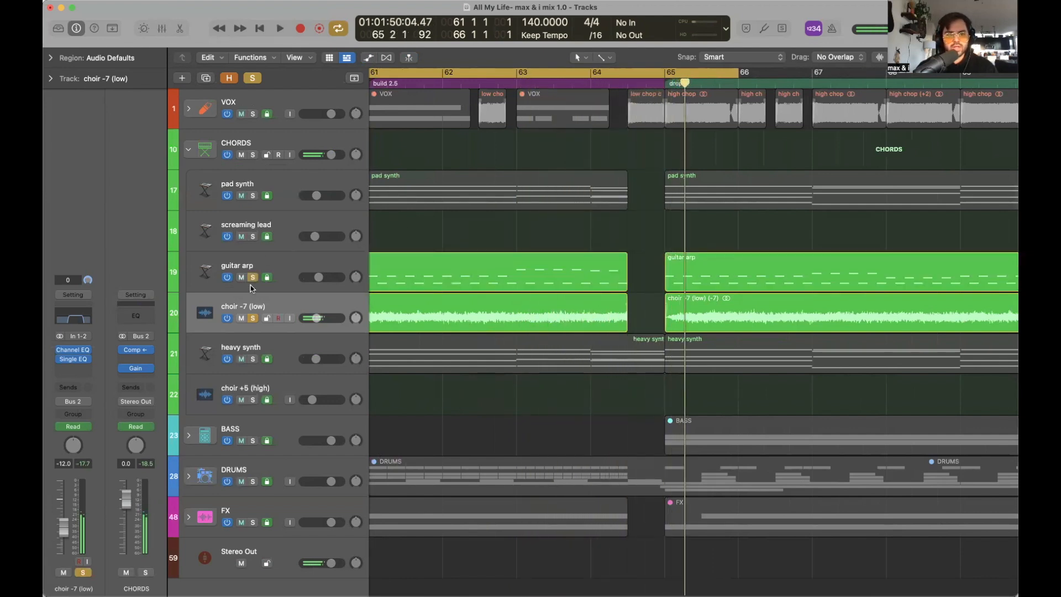
left_click(252, 277, "alt")
key("space")
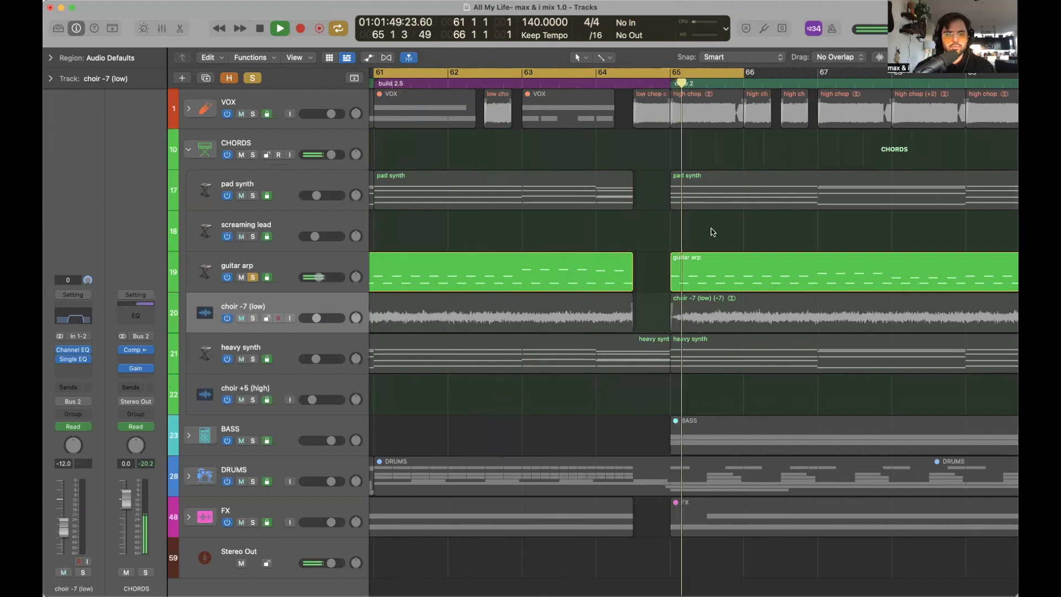
key("space")
Insert a stereo Gain plug-in on the guitar arp track and show the automation lanes.
left_click(287, 258)
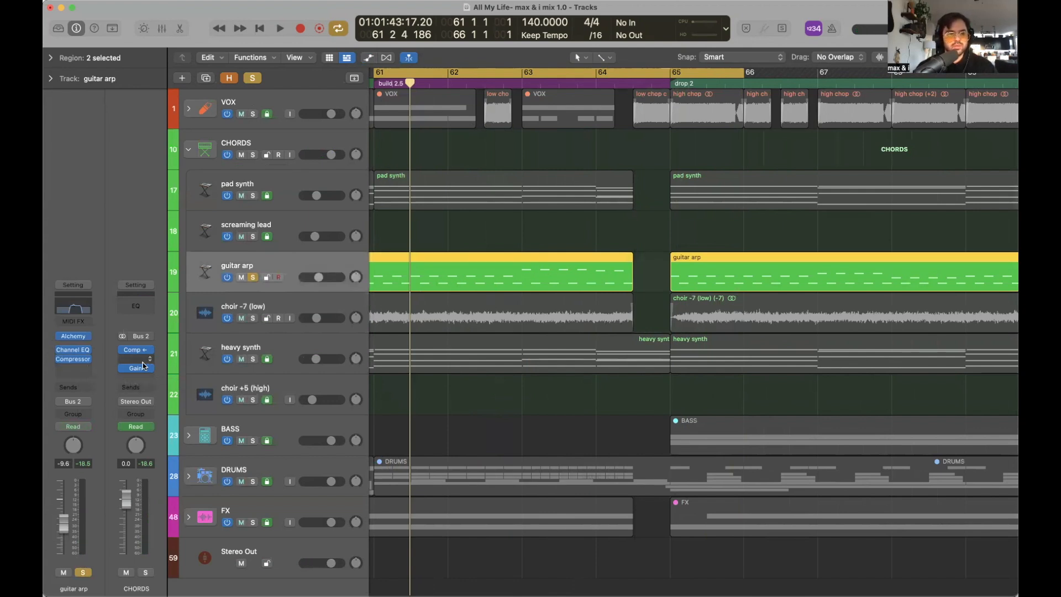
left_click(72, 369)
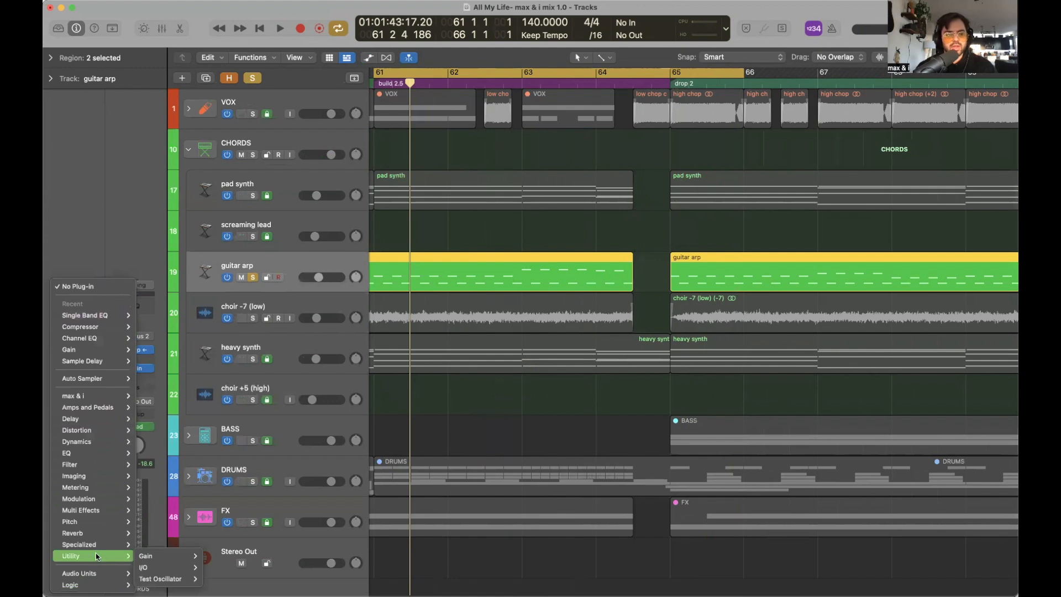
mouse_move(160, 556)
left_click(219, 557)
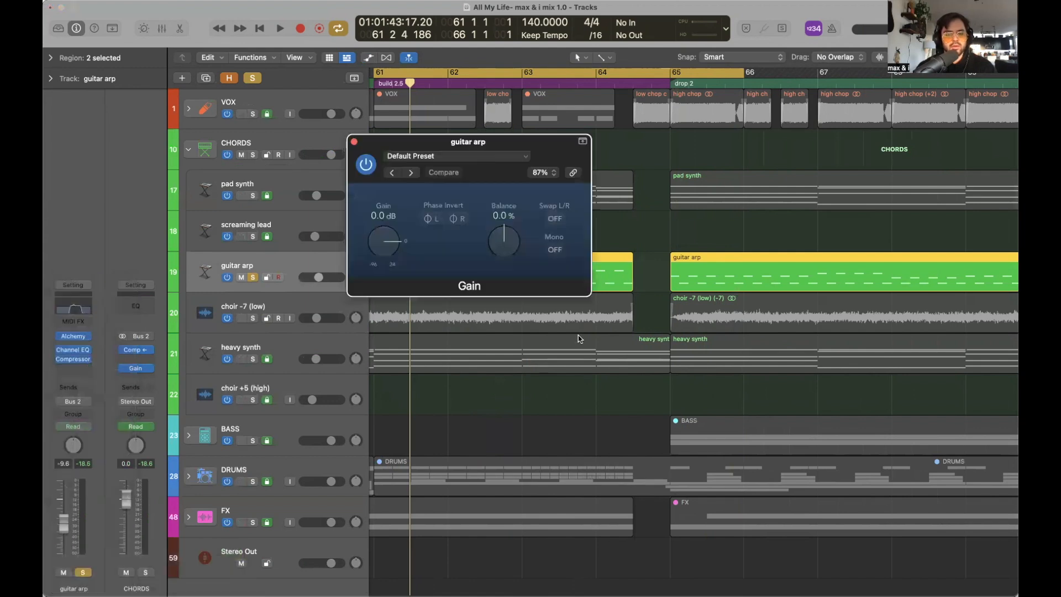
key("a")
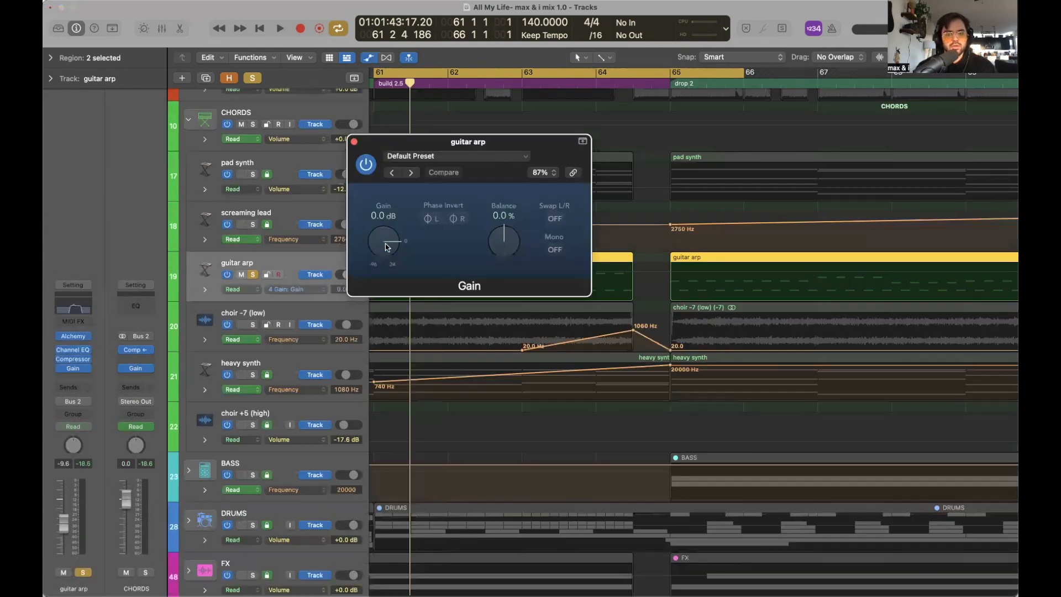
left_click(354, 142)
Drop the guitar arp's Gain automation to -96 dB across the gap before drop 2, play it back, and hide the automation.
left_click(604, 57)
left_click(642, 218)
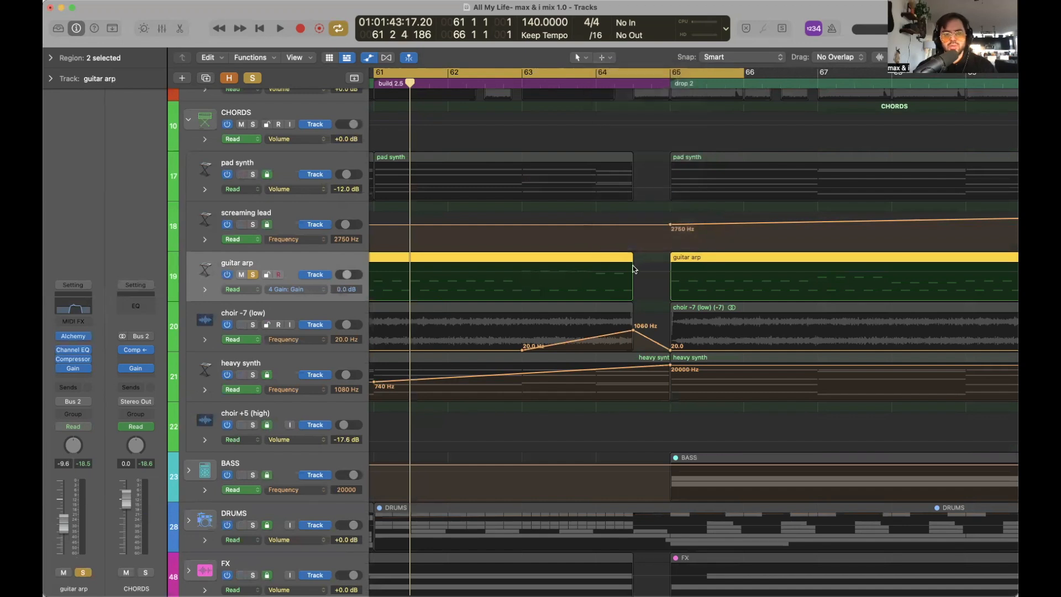
left_click(655, 276)
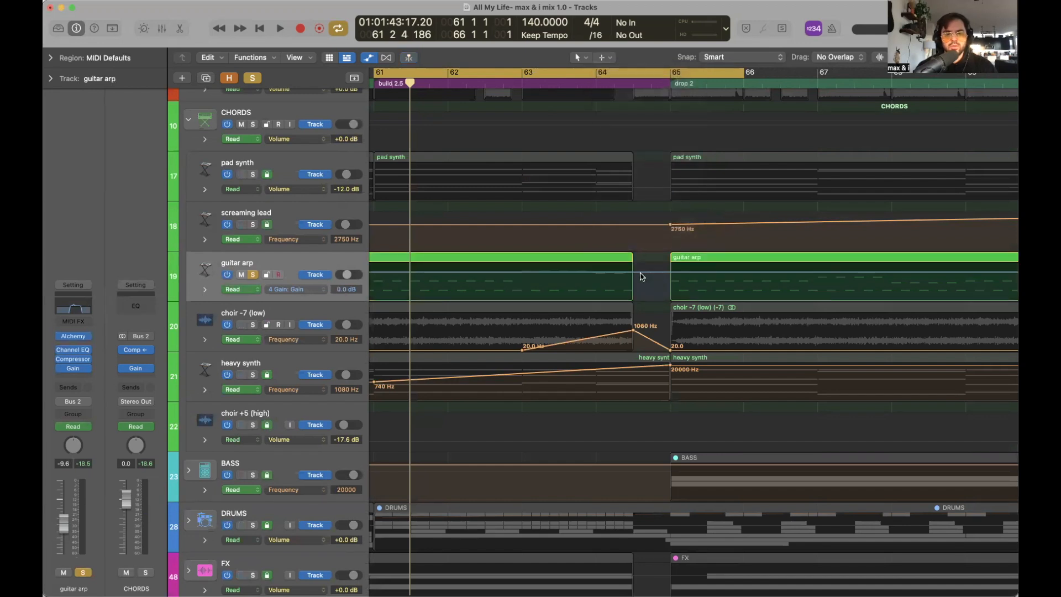
left_click_drag(633, 270, 654, 323)
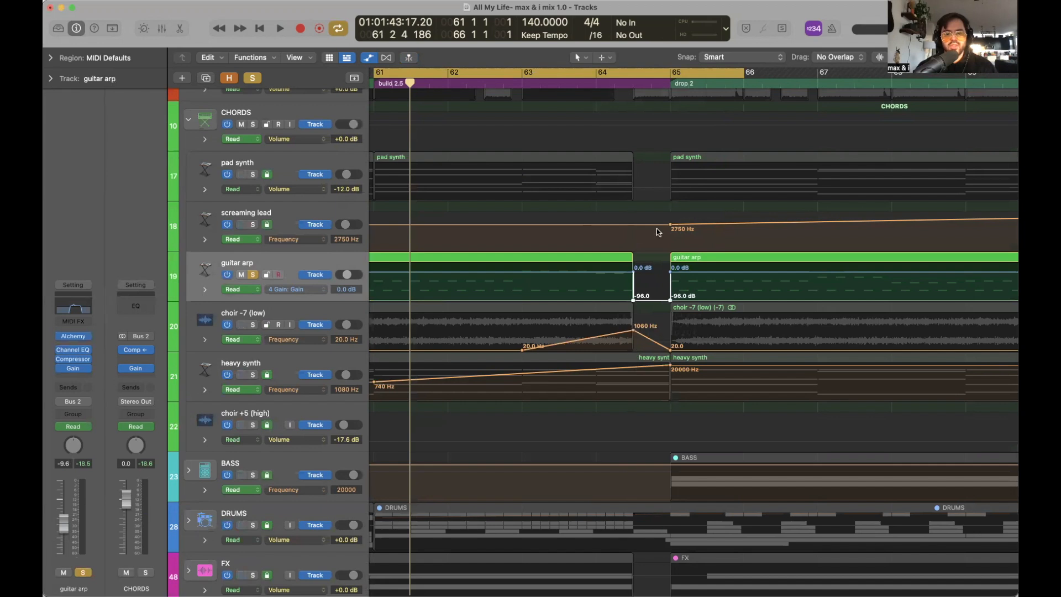
key("space")
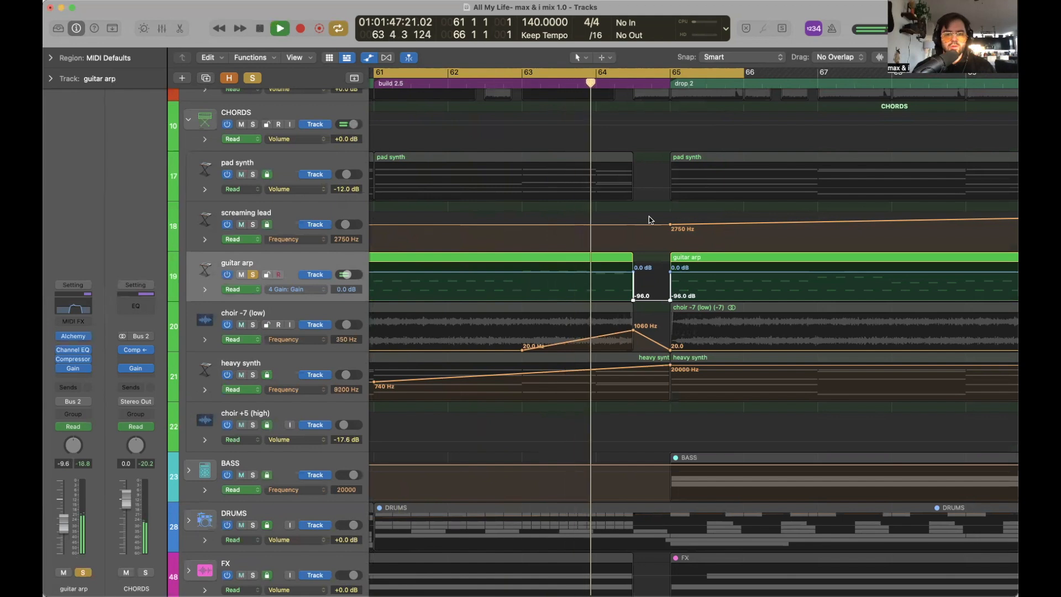
key("space")
key("a")
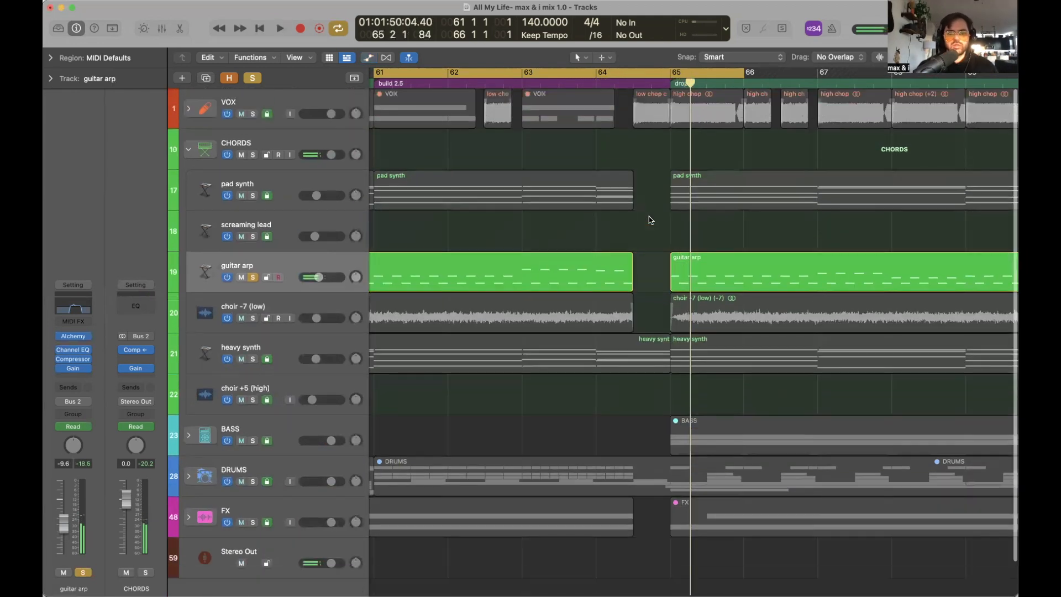
Solo the pad synth instead of the guitar arp and listen to its tail in the gap before drop 2.
left_click(252, 196)
left_click(252, 276)
key("space")
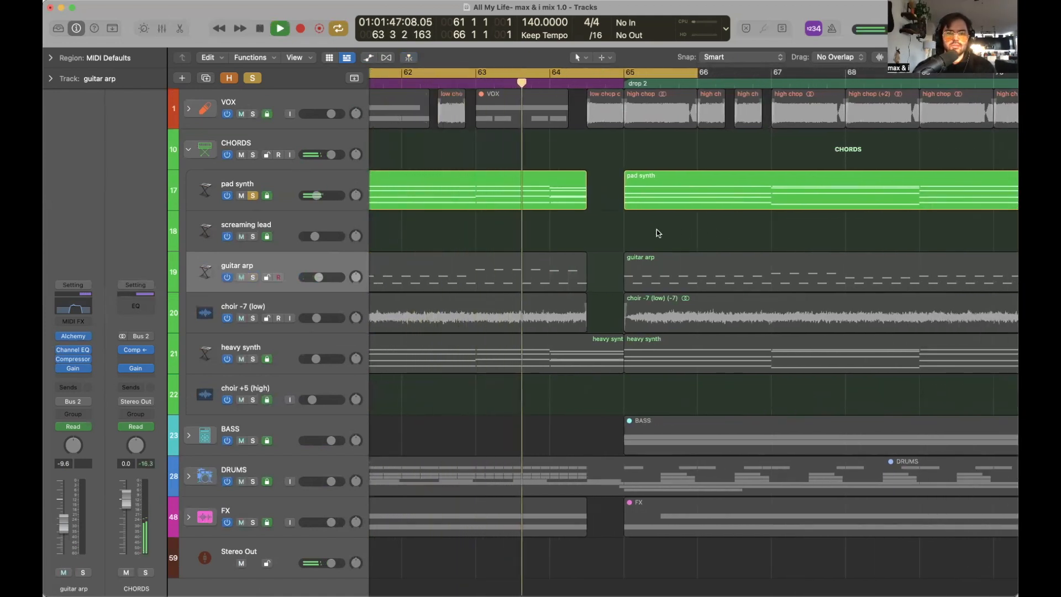
key("space")
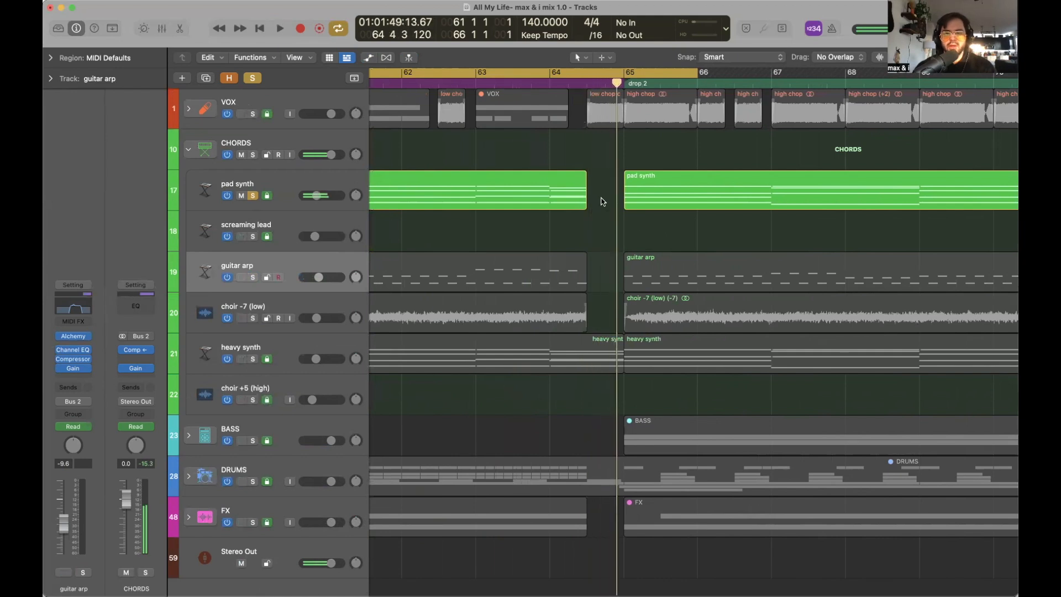
left_click(586, 84)
scroll(700, 206, "left", 3)
scroll(785, 196, "right", 1)
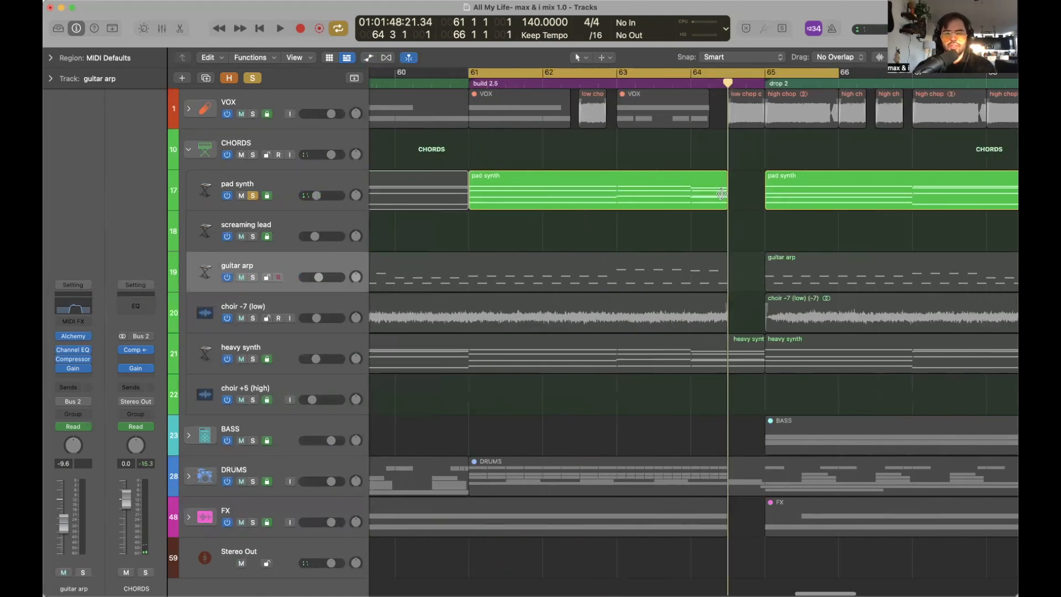
Insert a stereo Gain plug-in on the pad synth track and show the automation lanes.
left_click(310, 186)
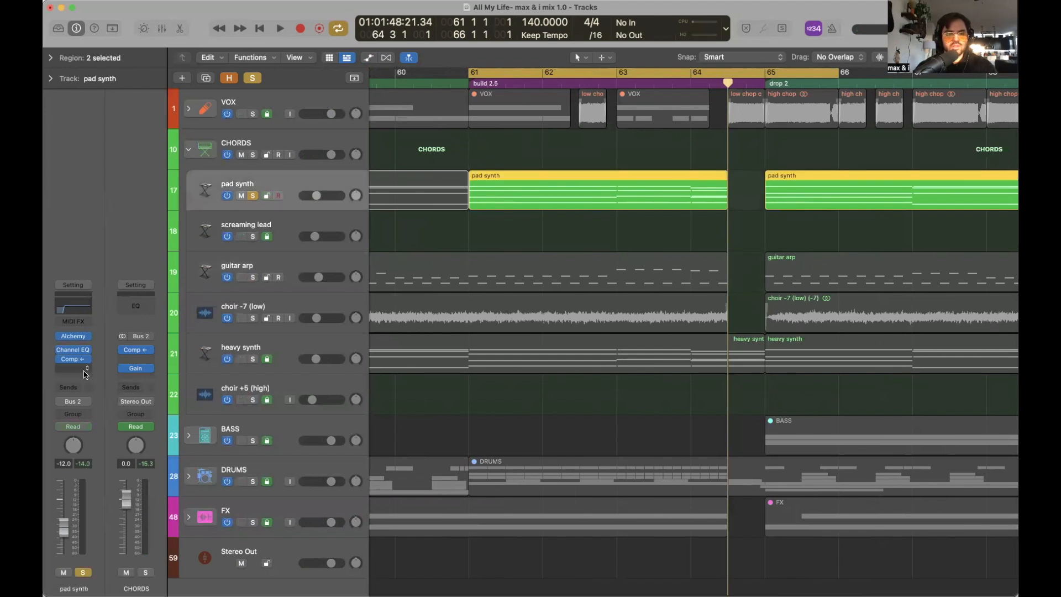
left_click(86, 372)
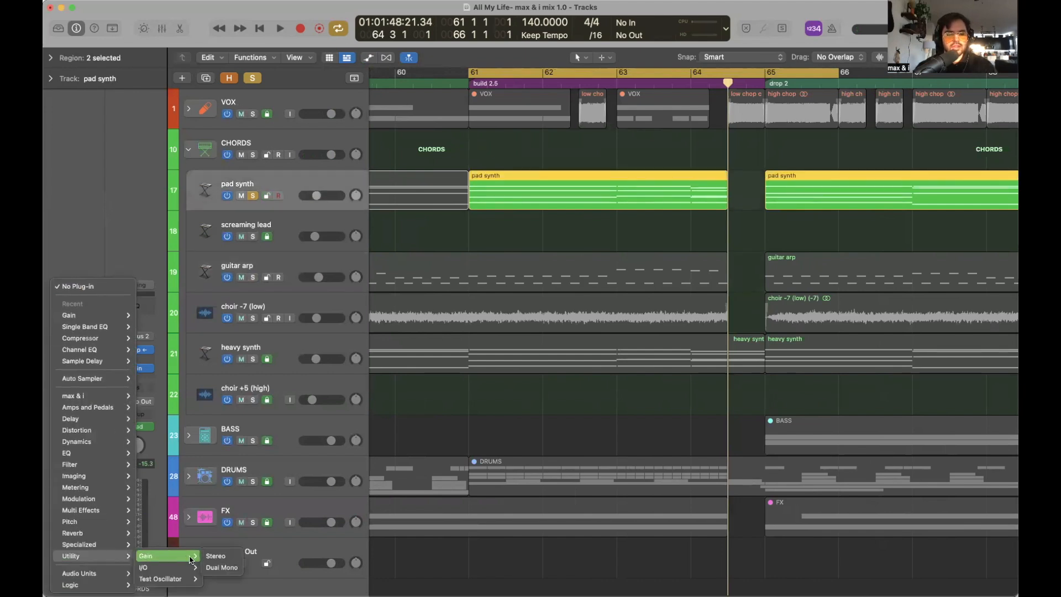
left_click(216, 560)
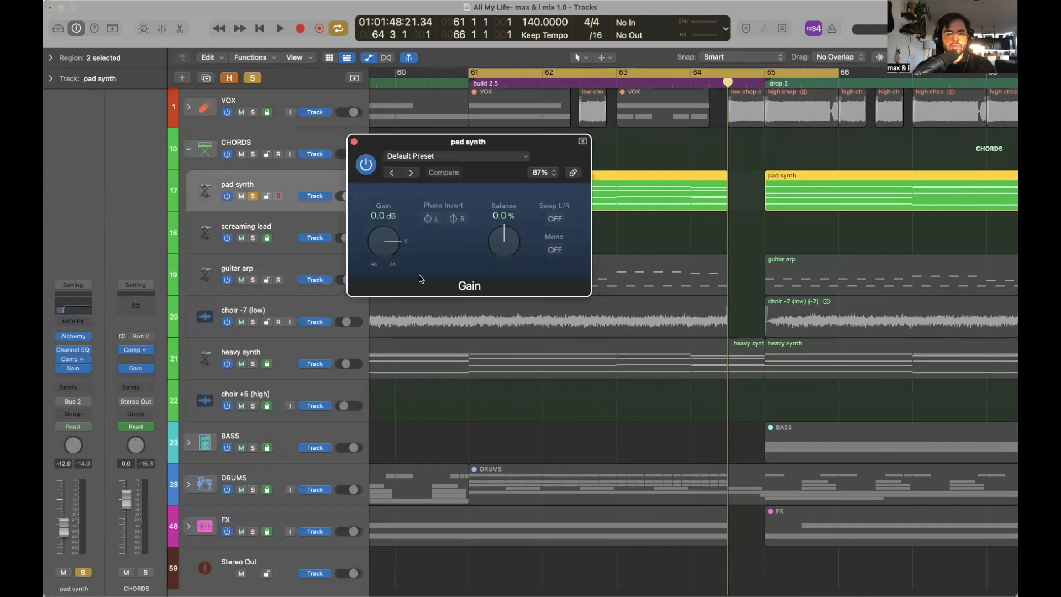
key("a")
left_click(354, 142)
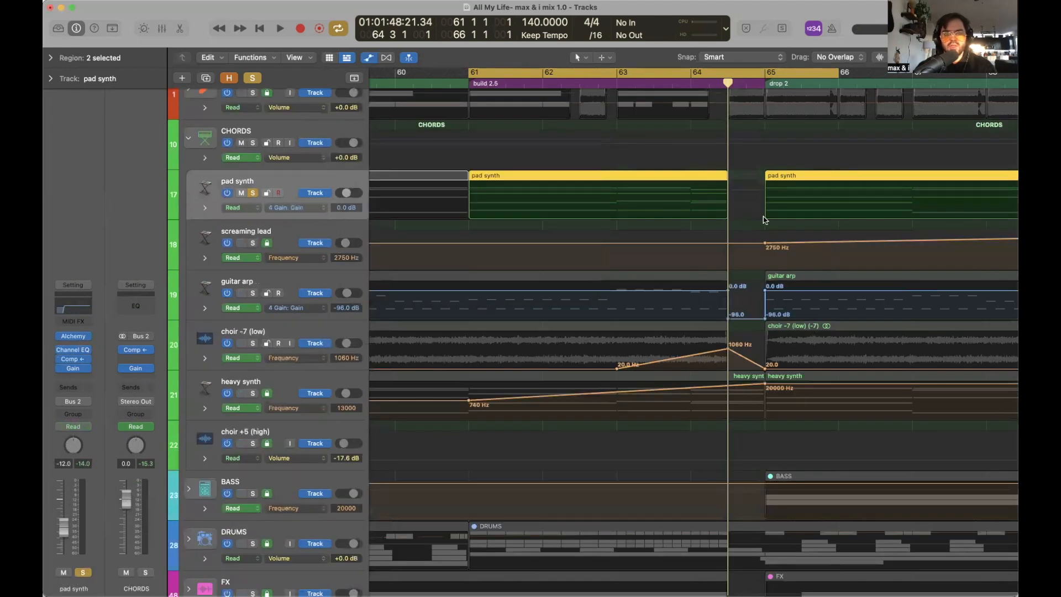
Drop the pad synth's Gain automation to -96 dB across the gap before bar 65 and play the cycle to check it.
left_click(739, 193)
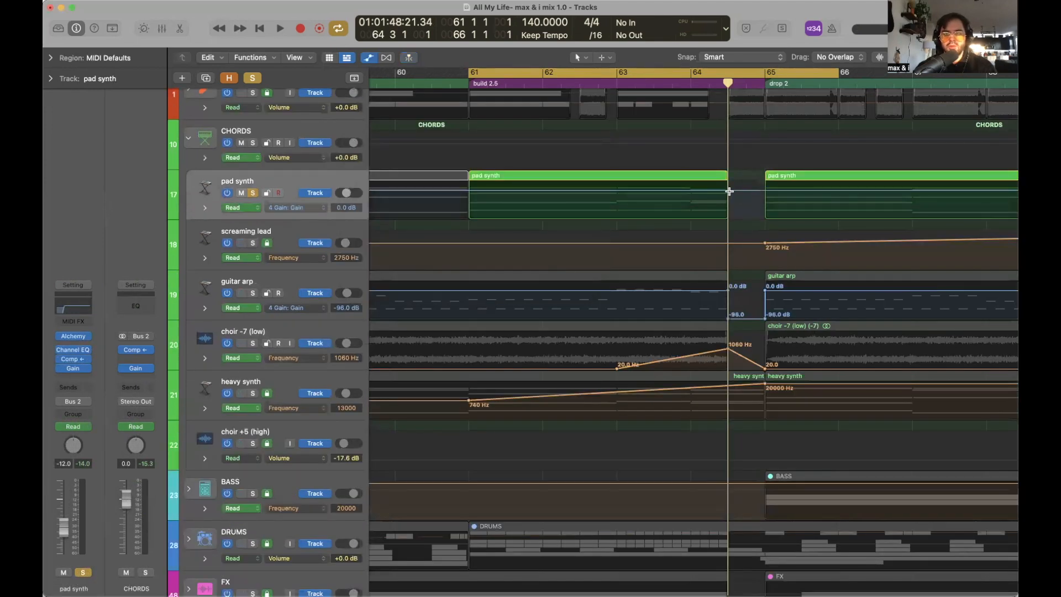
left_click_drag(729, 191, 770, 193)
scroll(767, 222, "down", 5)
key("space")
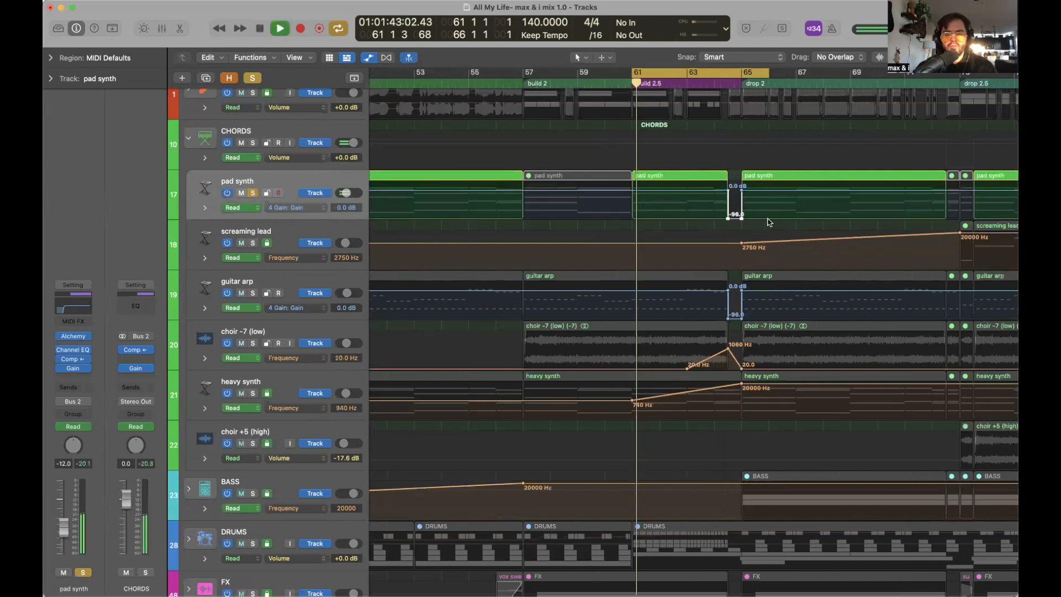
scroll(767, 221, "right", 2)
scroll(767, 221, "right", 2)
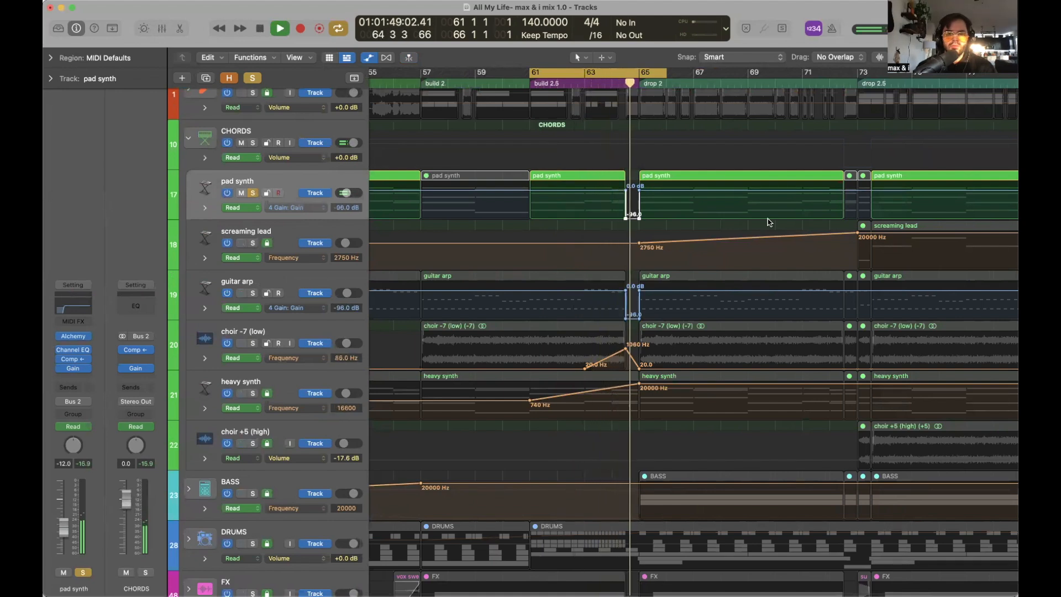
key("space")
scroll(750, 221, "down", 3)
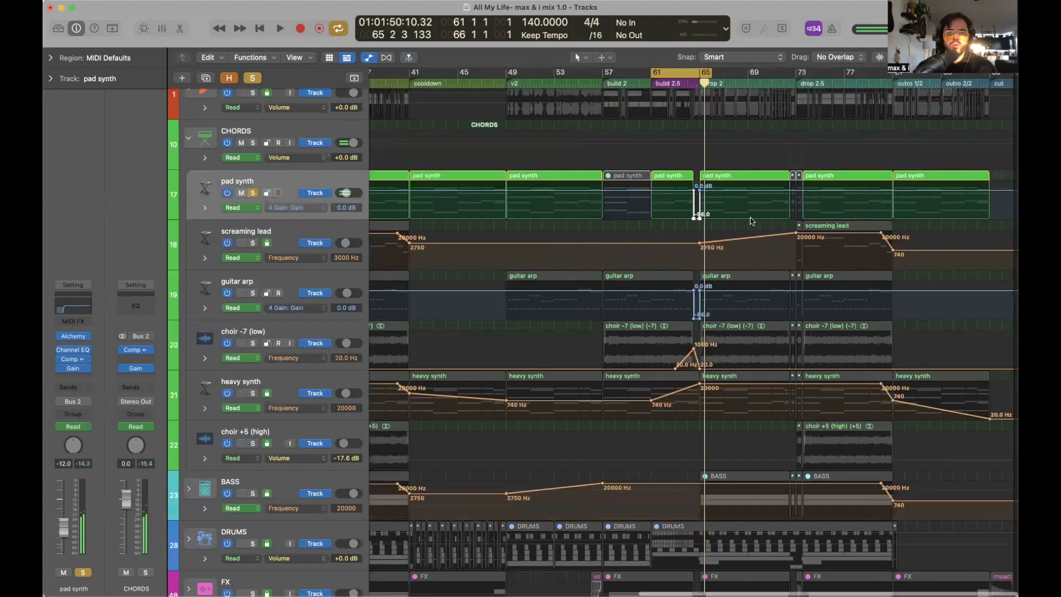
Turn off cycling and listen to the soloed pad synth across the transition from drop 1 into drop 1.5.
key("c")
scroll(627, 194, "left", 10)
scroll(627, 194, "down", 3)
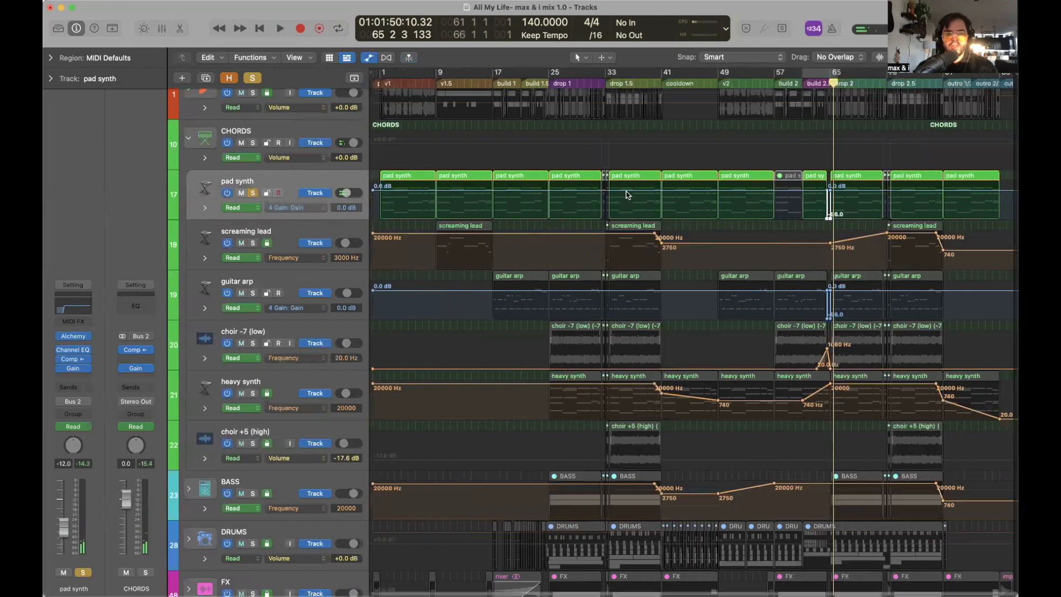
left_click(595, 84)
scroll(642, 199, "up", 1)
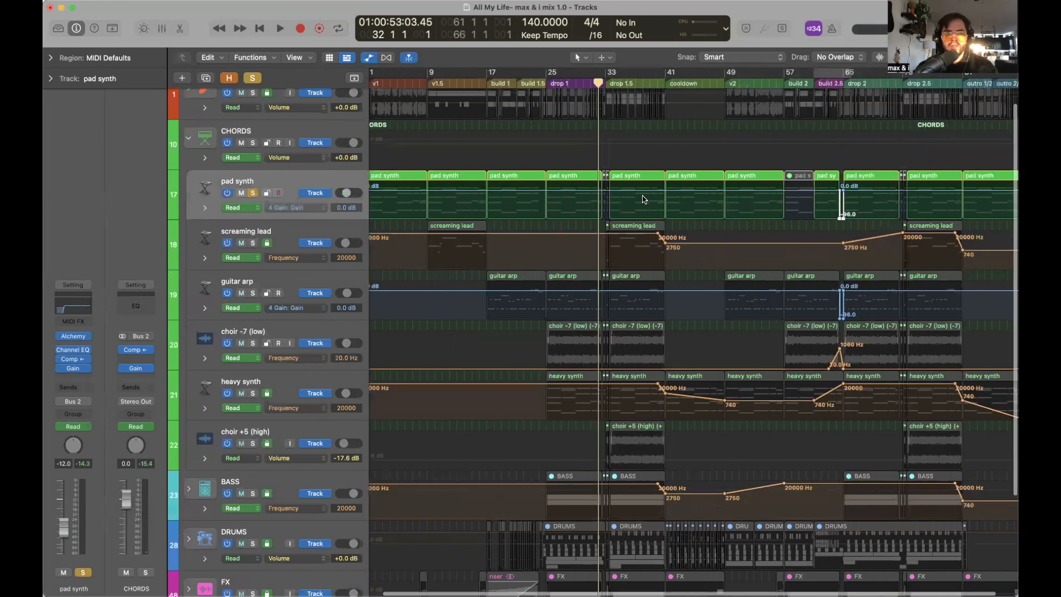
scroll(642, 199, "up", 5)
key("space")
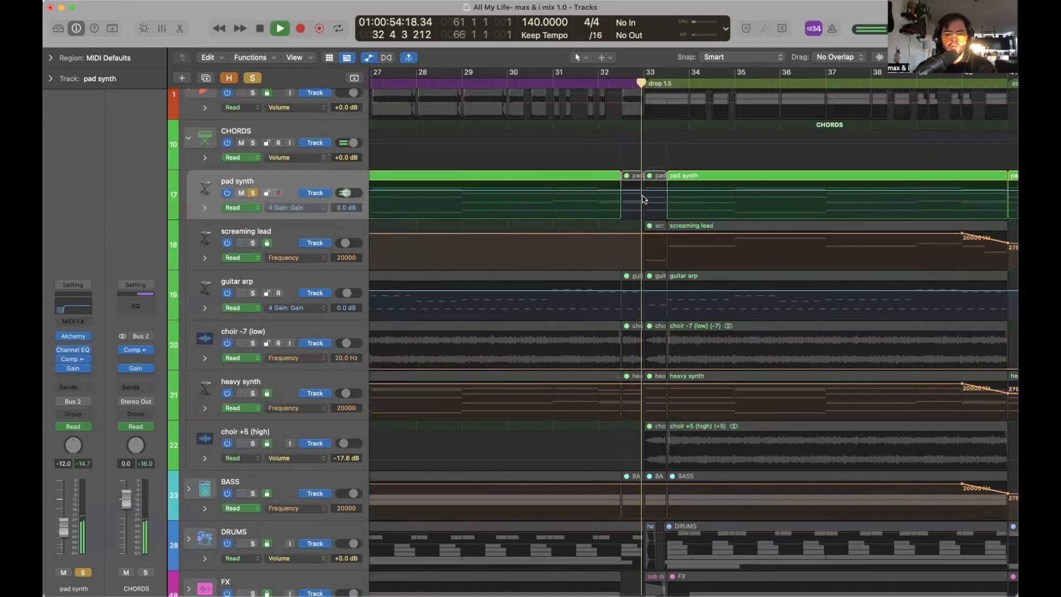
scroll(642, 199, "right", 15)
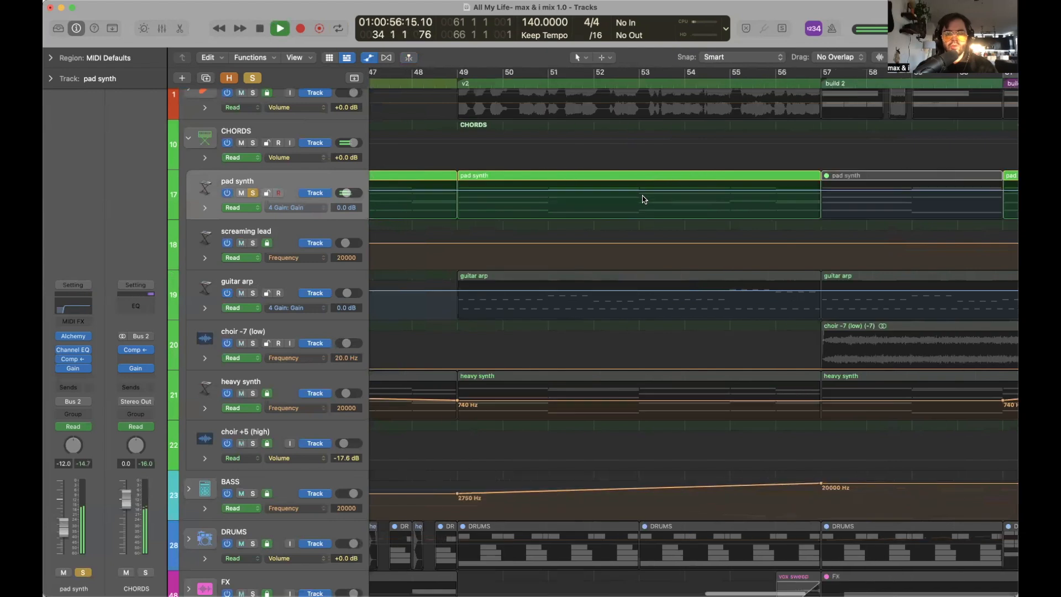
key("space")
Place the playhead at bar 55 and switch the CHORDS stack's automation lane from Volume to Gain.
scroll(504, 112, "left", 3)
left_click(407, 83)
scroll(542, 180, "left", 2)
key("super+Left")
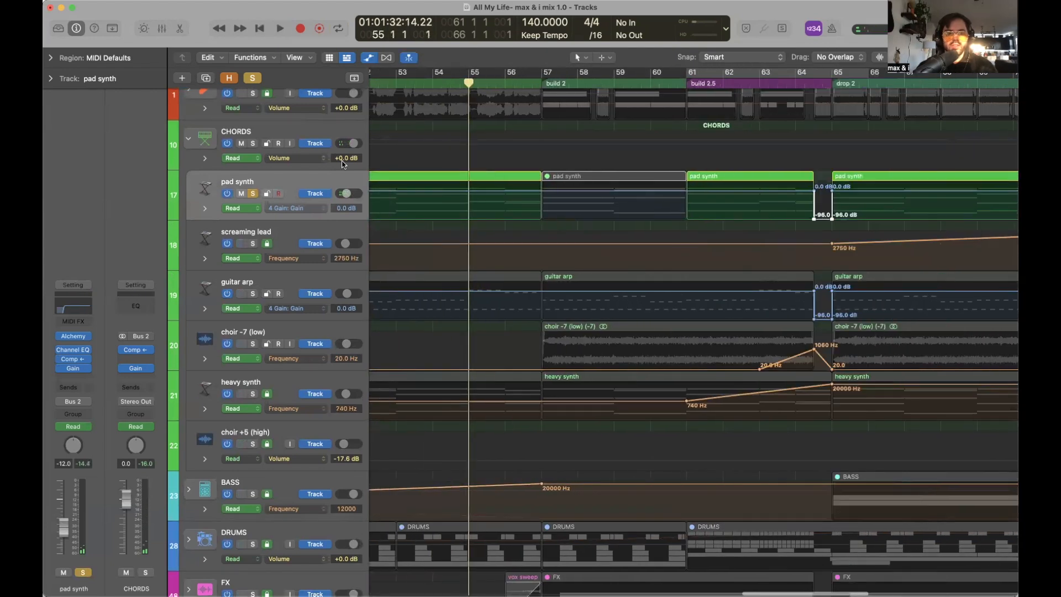
left_click(309, 159)
left_click(374, 292)
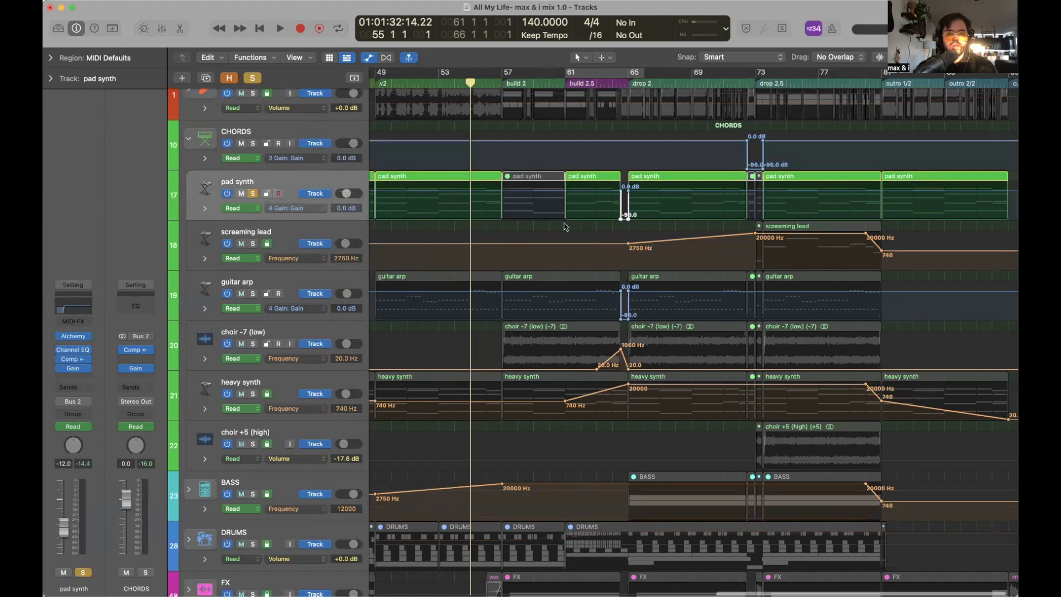
Listen to the soloed pad synth from the end of v2 into the muted region in build 2.
scroll(556, 210, "left", 5)
scroll(625, 165, "right", 4)
key("space")
scroll(618, 167, "up", 5)
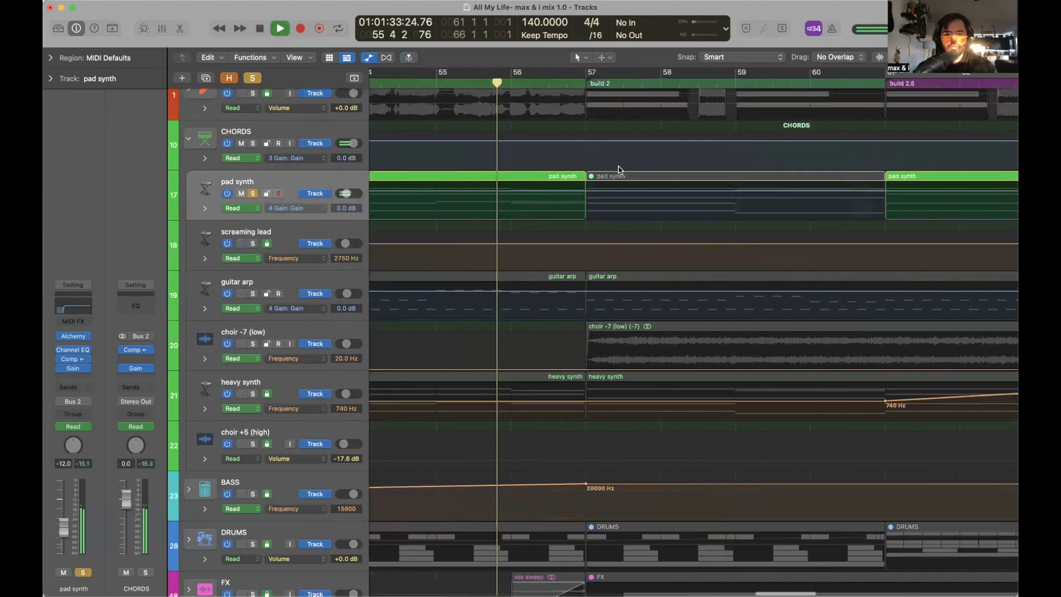
scroll(618, 166, "right", 1)
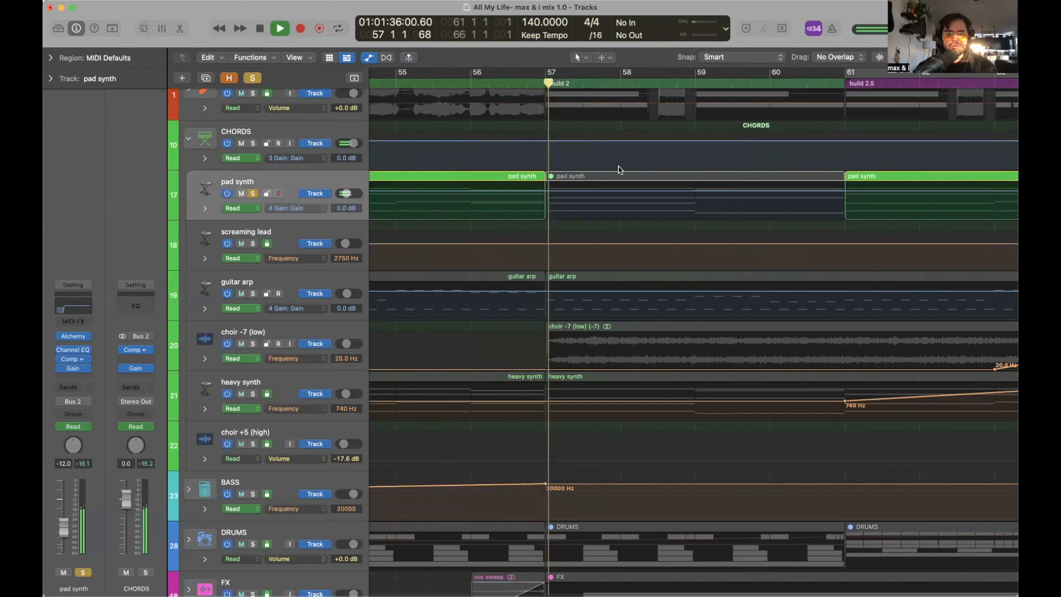
key("space")
Drop the pad synth's Gain automation to -96 dB across build 2, bars 57 to 61, and play the transition to check it.
left_click_drag(547, 192, 845, 207)
left_click_drag(672, 195, 660, 280)
left_click(470, 82)
key("space")
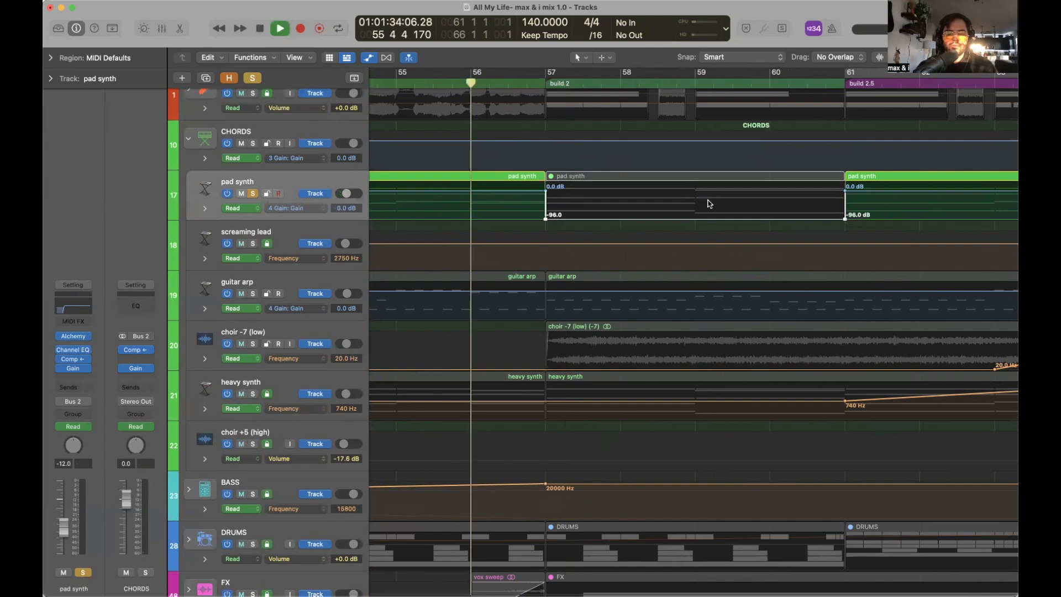
key("super+Left")
key("super+Left")
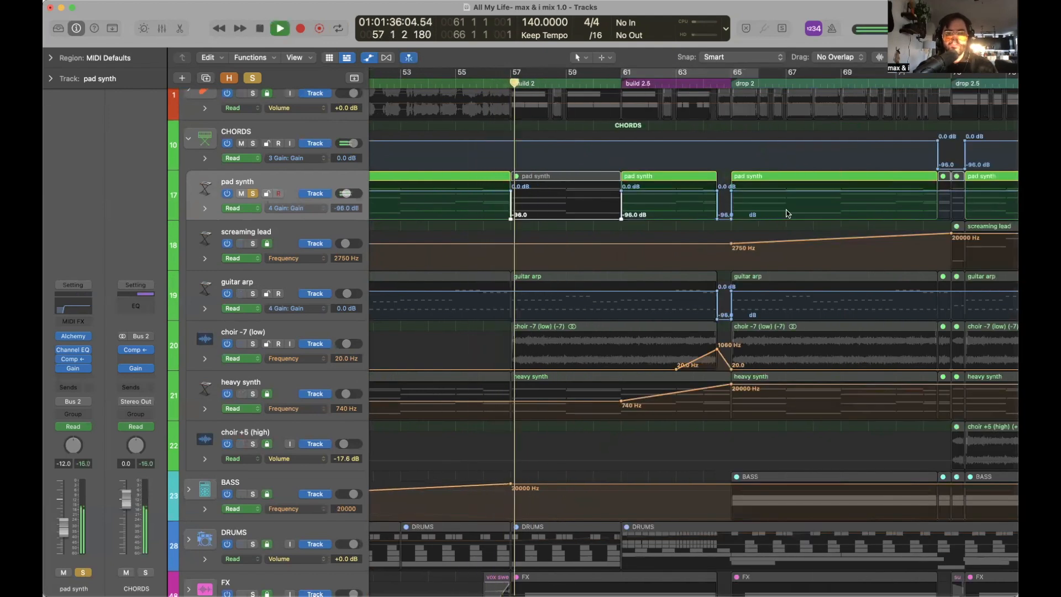
scroll(681, 95, "right", 5)
key("space")
Listen to the soloed pad synth across the transition from drop 2 into drop 2.5.
left_click(678, 82)
scroll(772, 215, "right", 5)
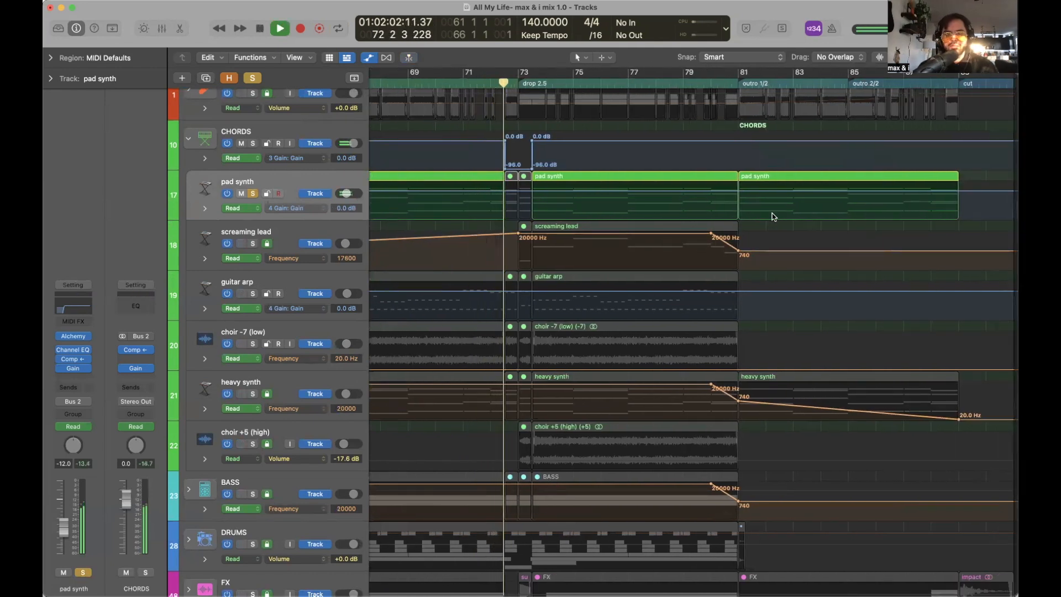
key("space")
Listen to the pad synth through the end of the outro into the cut section and hide the automation.
left_click(854, 83)
key("space")
key("super+Right")
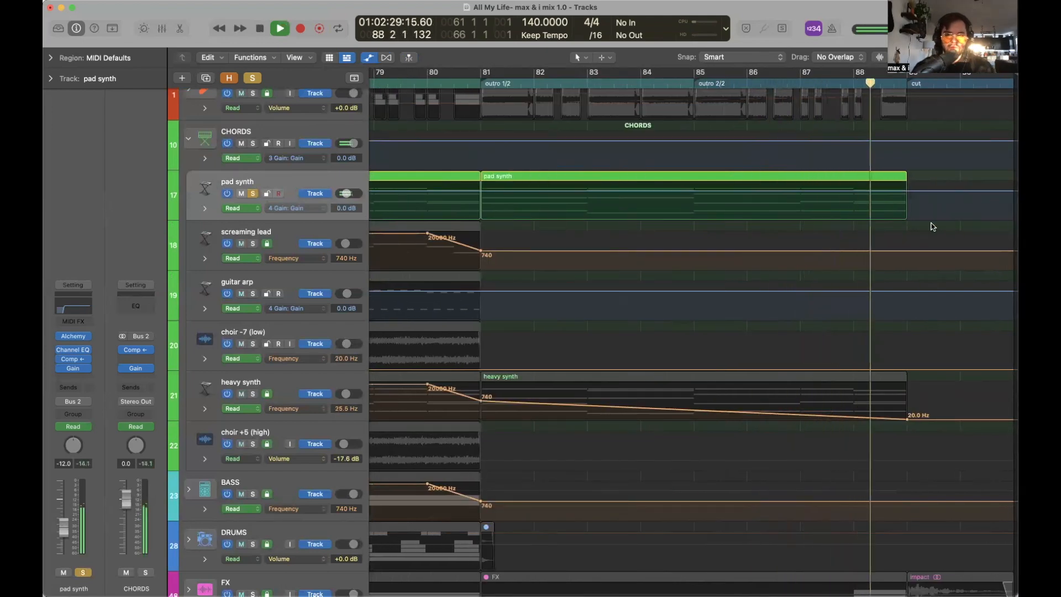
key("space")
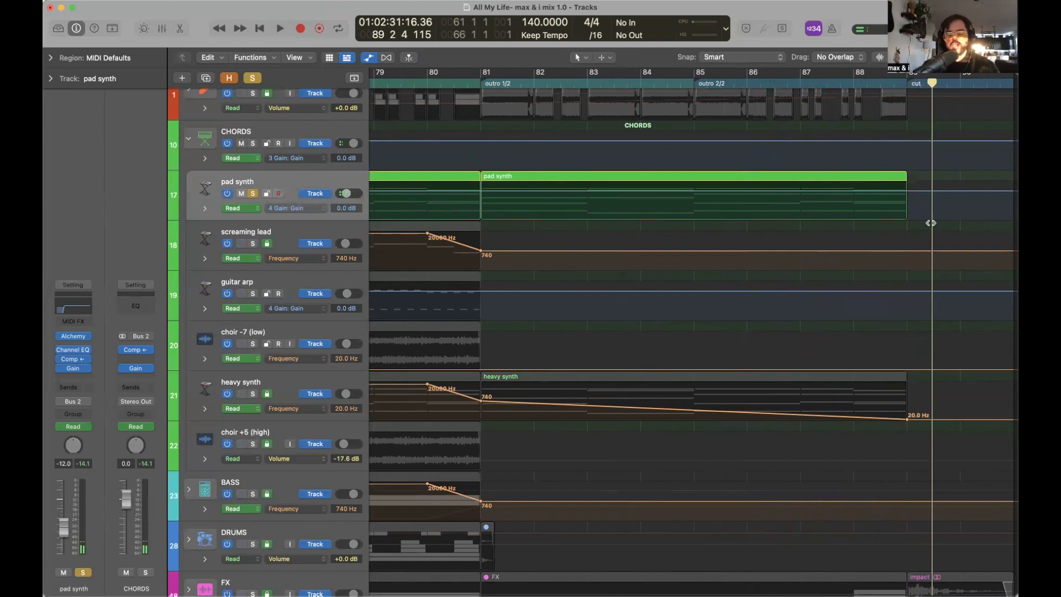
key("a")
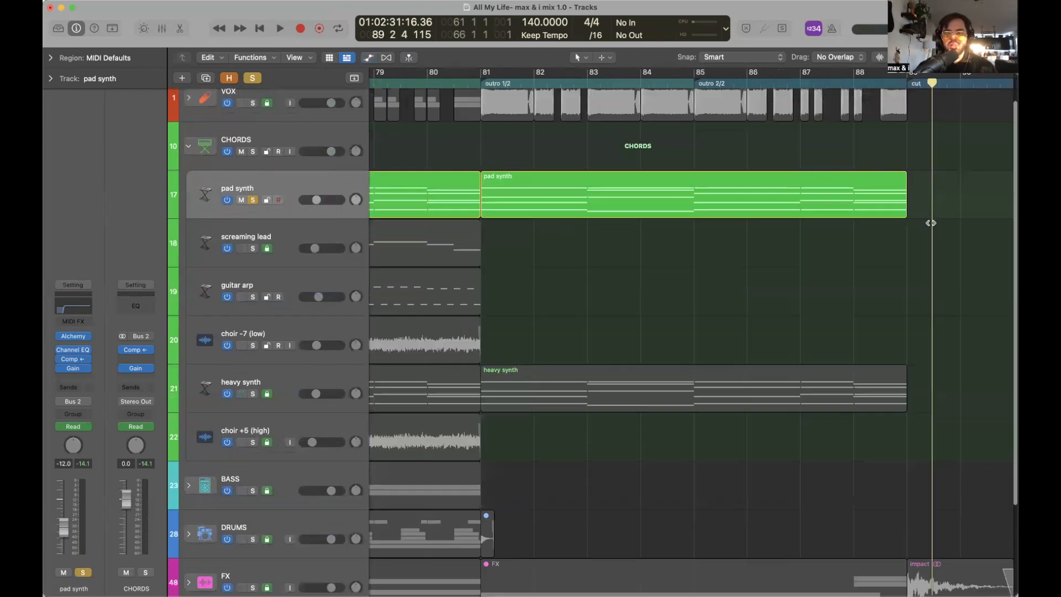
key("super+Left")
key("super+Left")
key("super+Left")
key("super+Left")
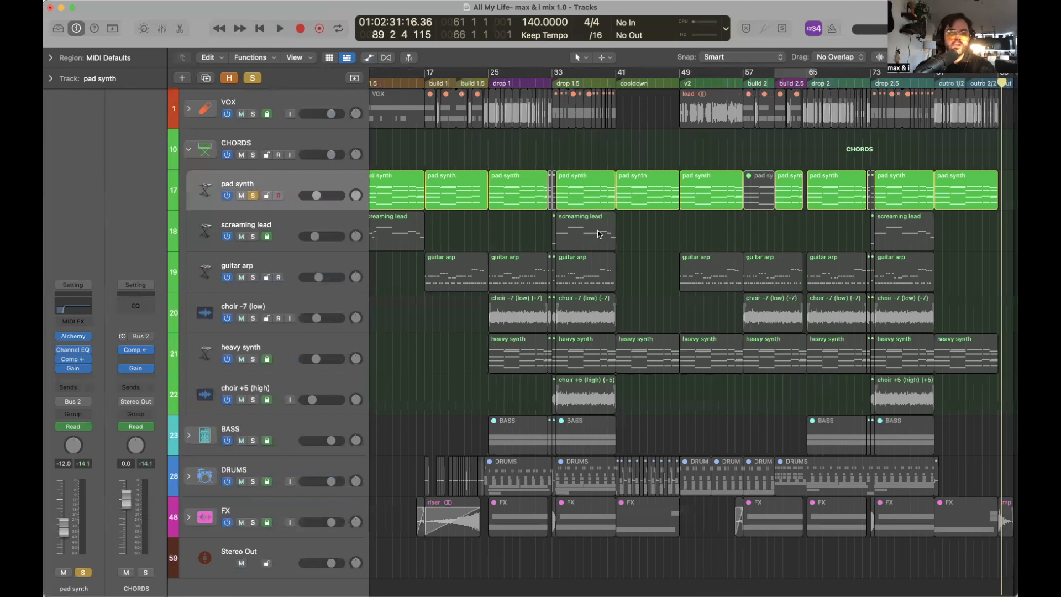
Freeze the pad synth, swap its solo for the whole CHORDS stack, and play from the start of build 2 at bar 57.
left_click(267, 197)
left_click(253, 196)
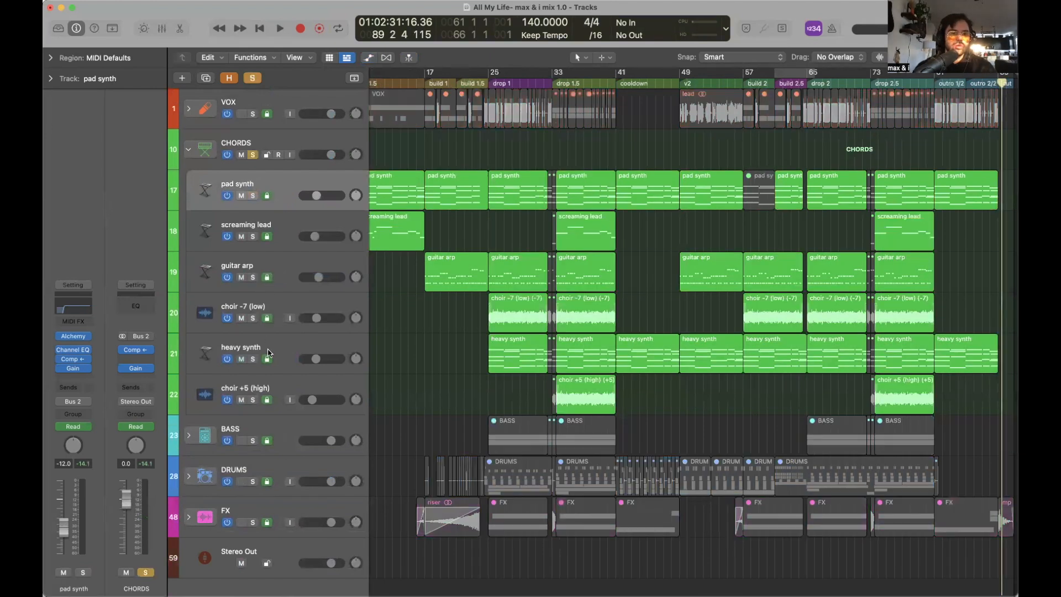
left_click(488, 82)
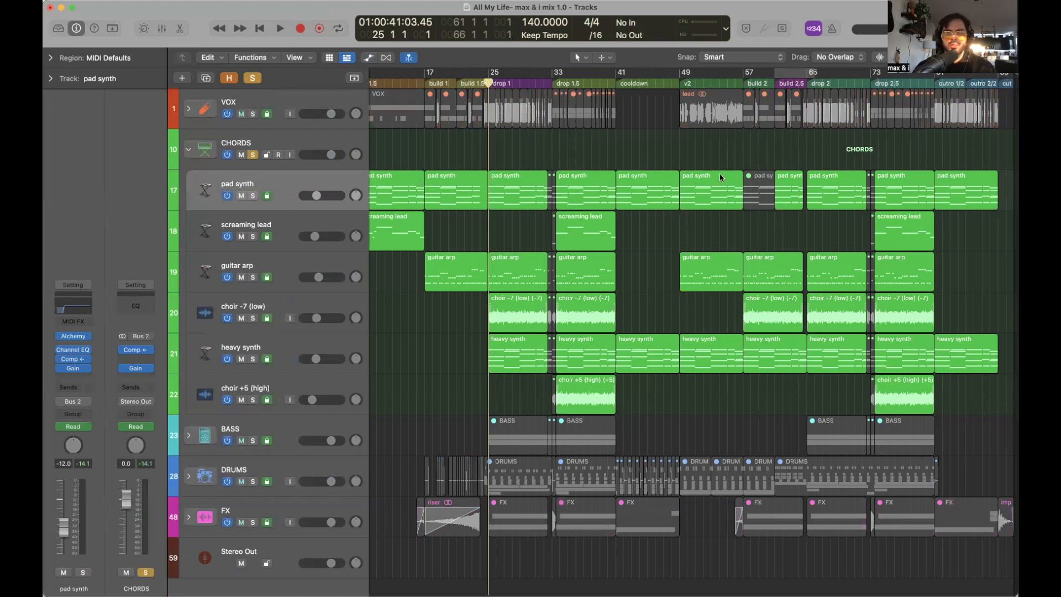
left_click(744, 83)
key("space")
key("super+Right")
key("super+Right")
key("super+Right")
key("super+Right")
key("super+Right")
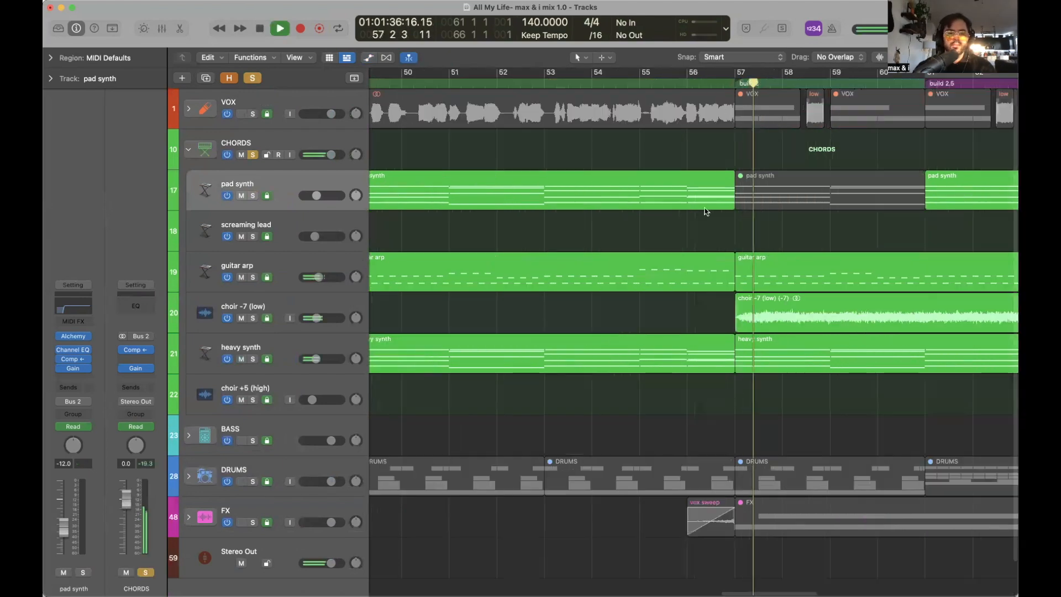
Add BASS and DRUMS to the solo and listen through build 2.5 into drop 2.
left_click(252, 440)
left_click(252, 481)
key("super+Left")
key("super+Left")
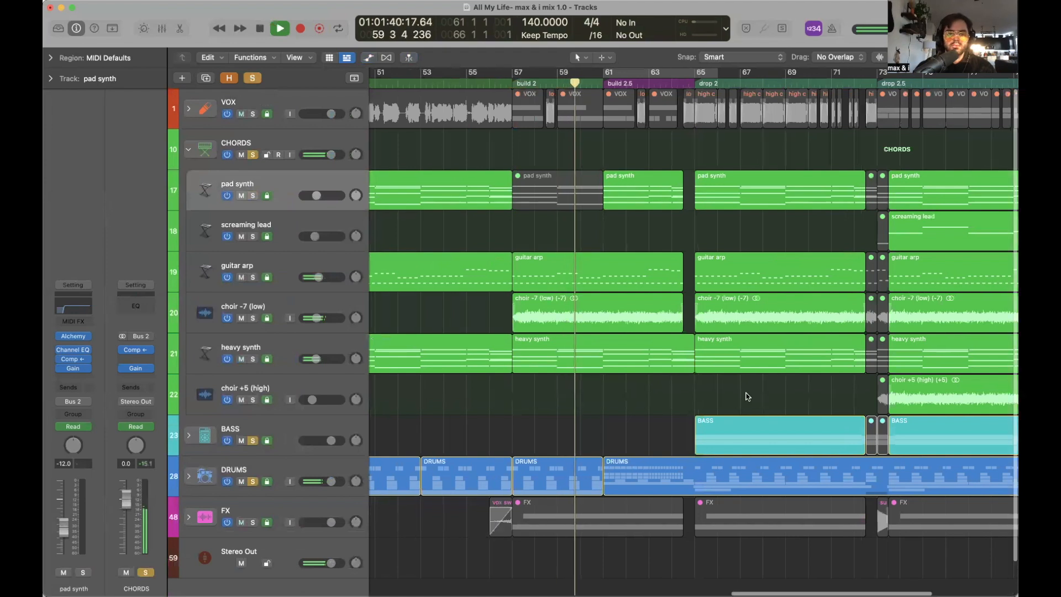
scroll(746, 396, "right", 3)
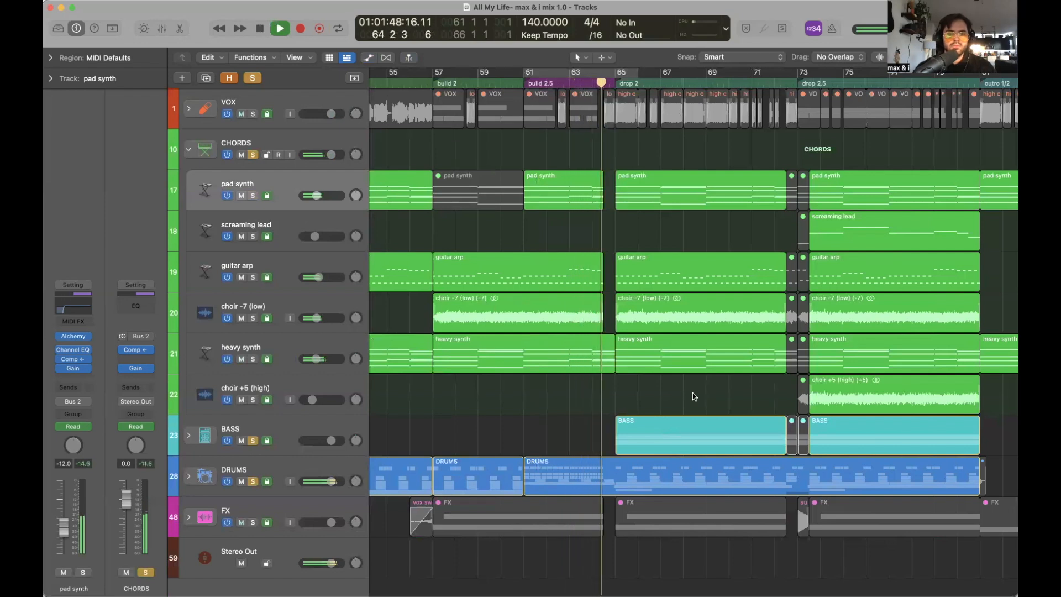
key("space")
Insert a stereo Single Band EQ ahead of the Gain plug-in on the pad synth, with its Low Cut frequency at 20 Hz.
key("a")
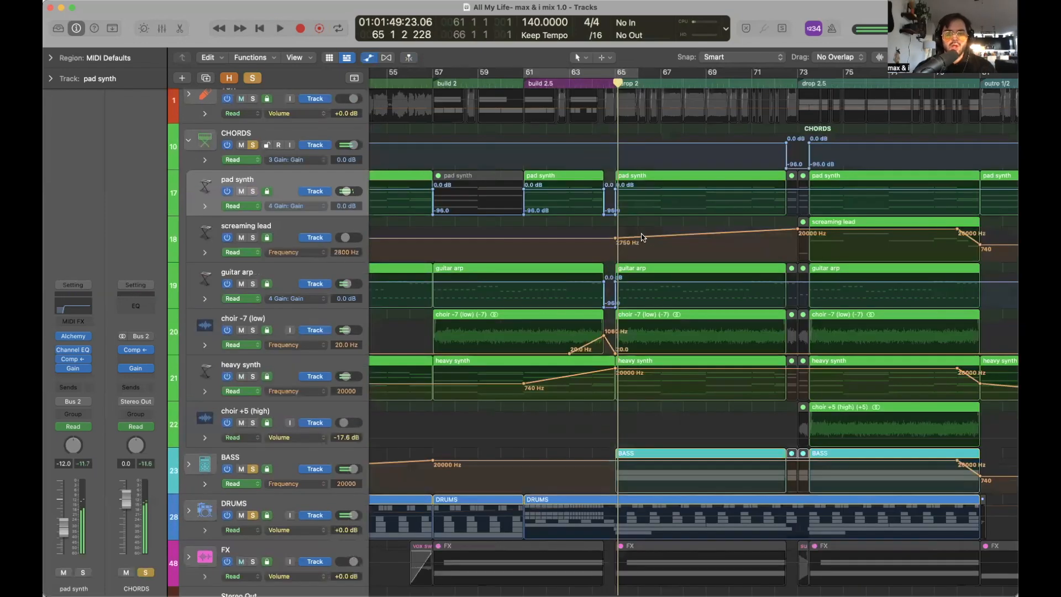
key("super+Down")
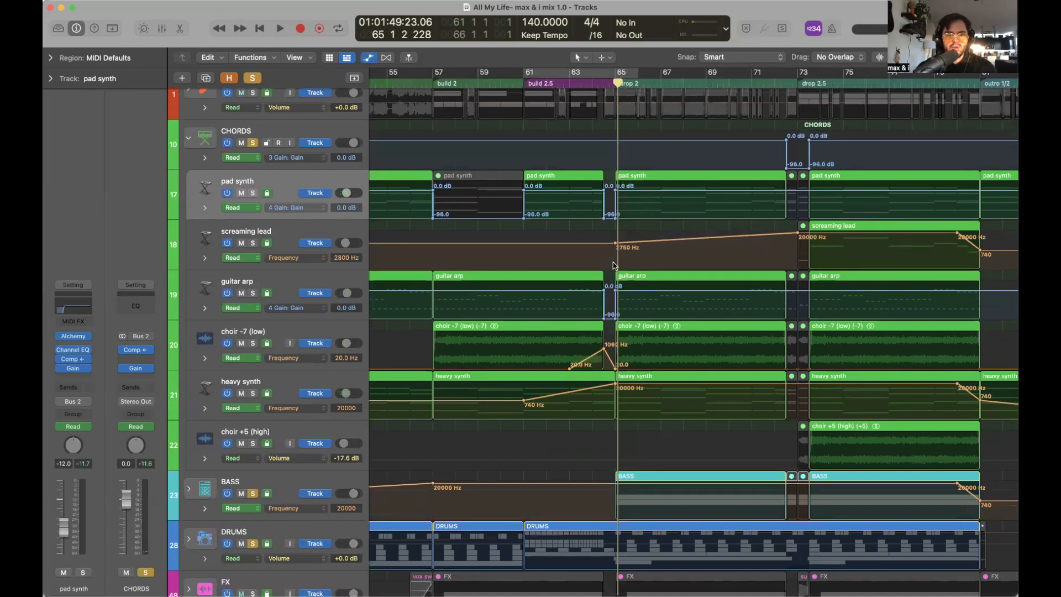
left_click(317, 209)
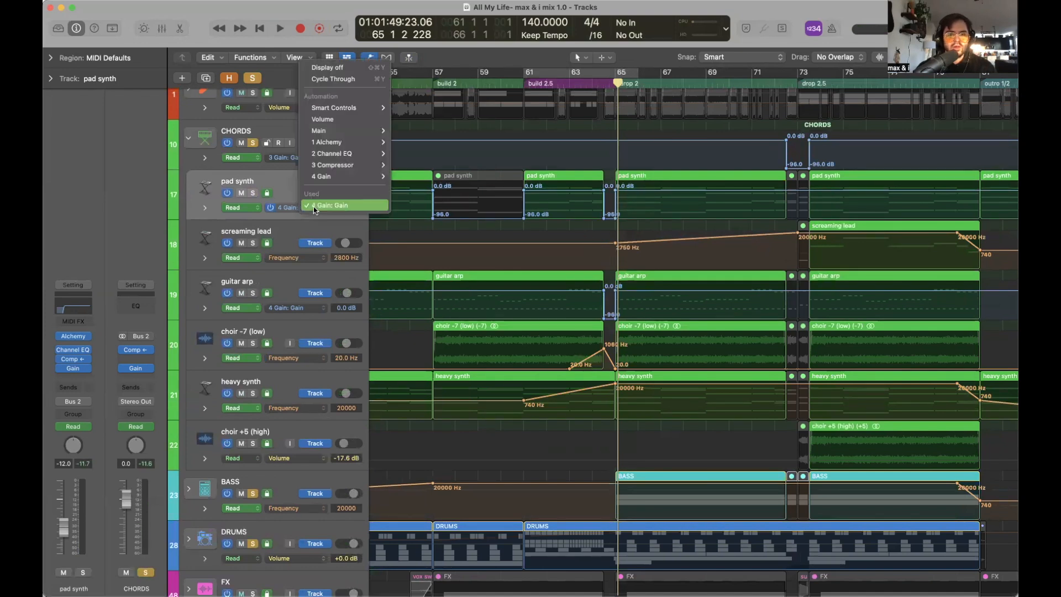
left_click(287, 184)
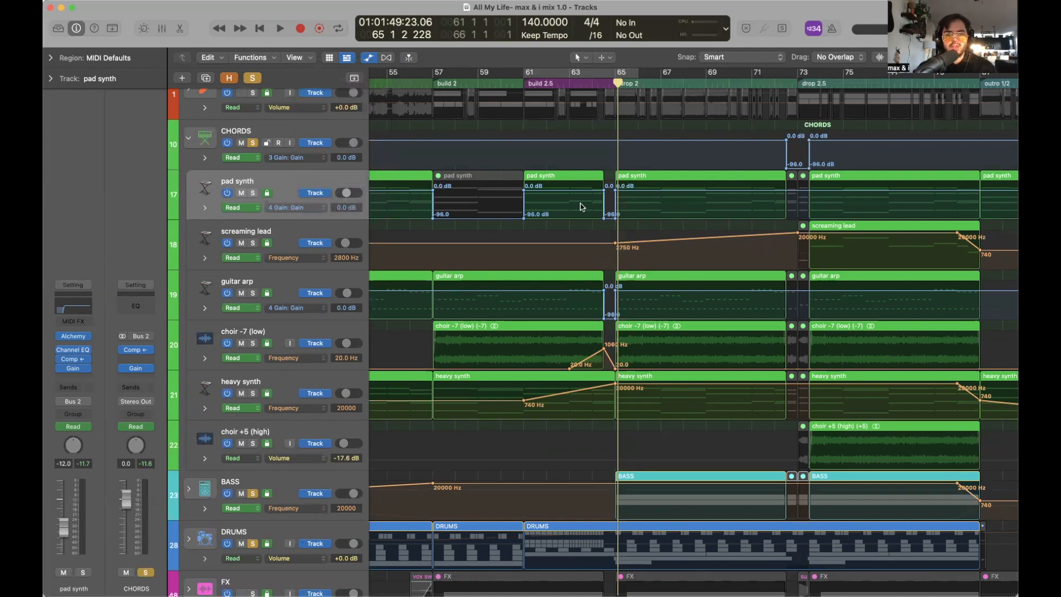
left_click(591, 82)
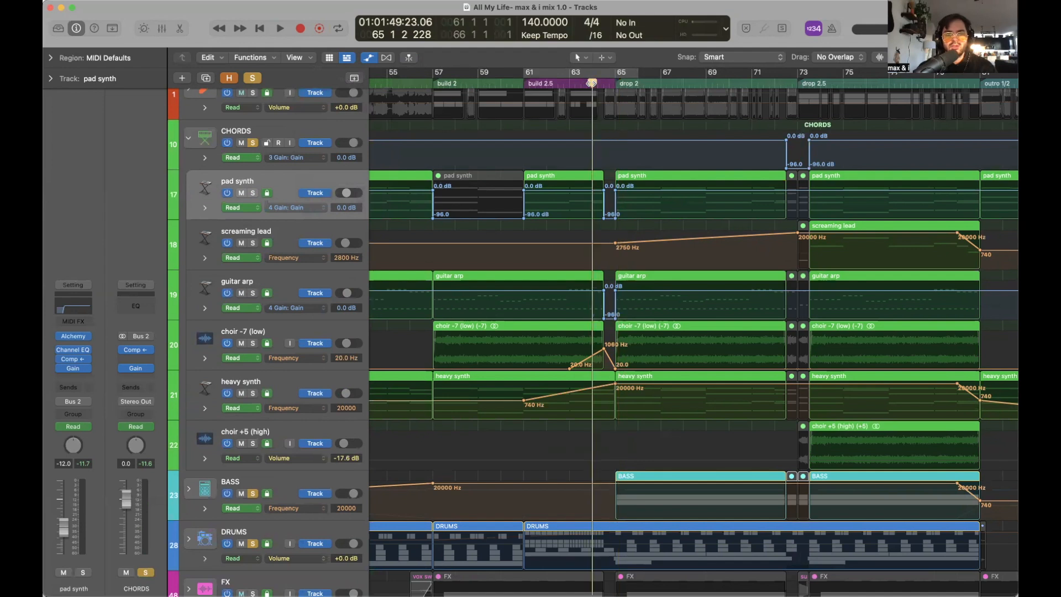
left_click(569, 82)
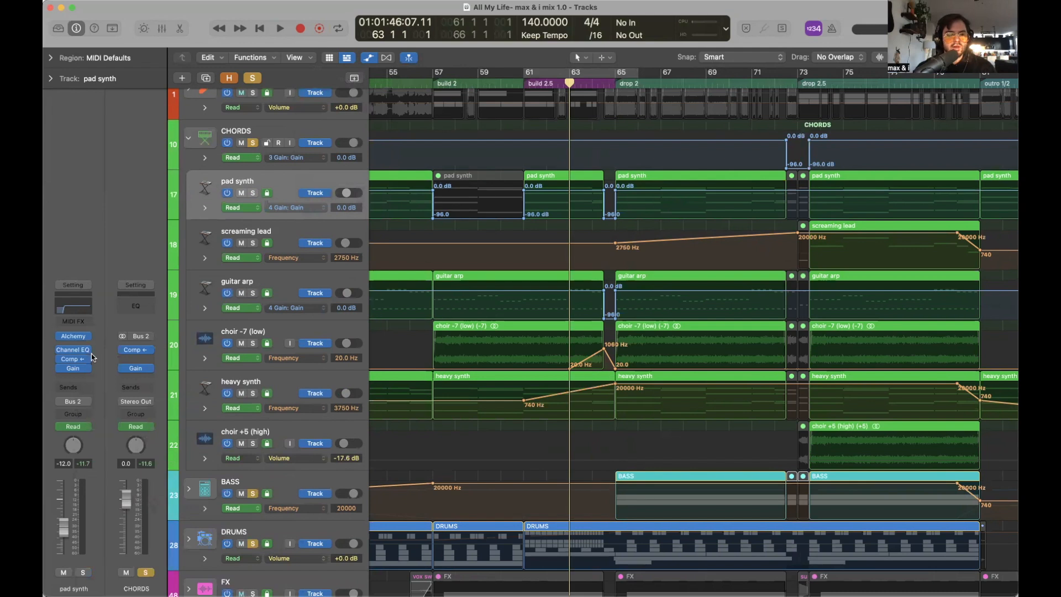
left_click(73, 377)
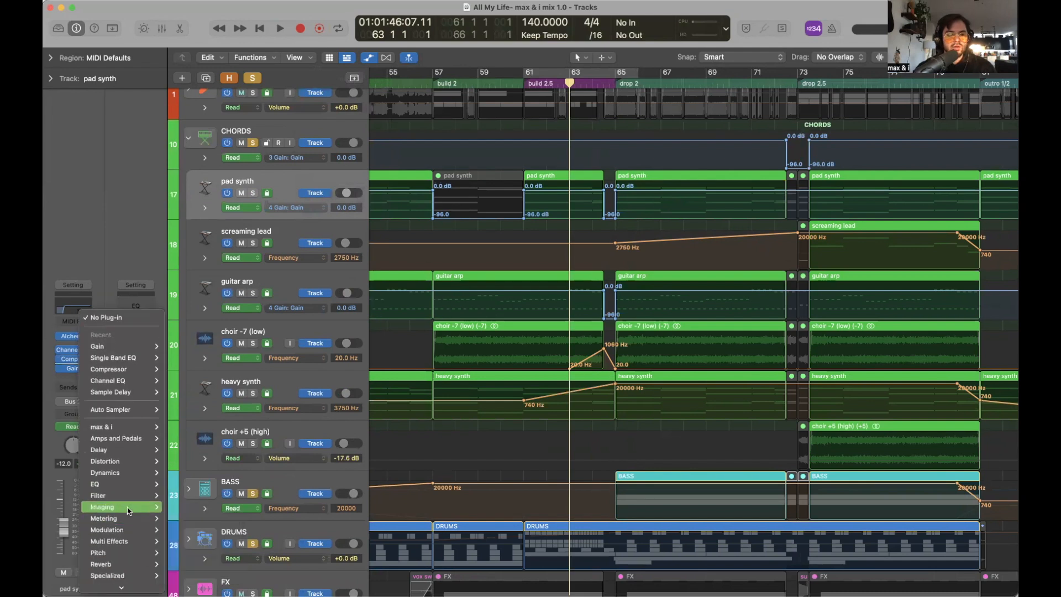
mouse_move(125, 484)
mouse_move(243, 528)
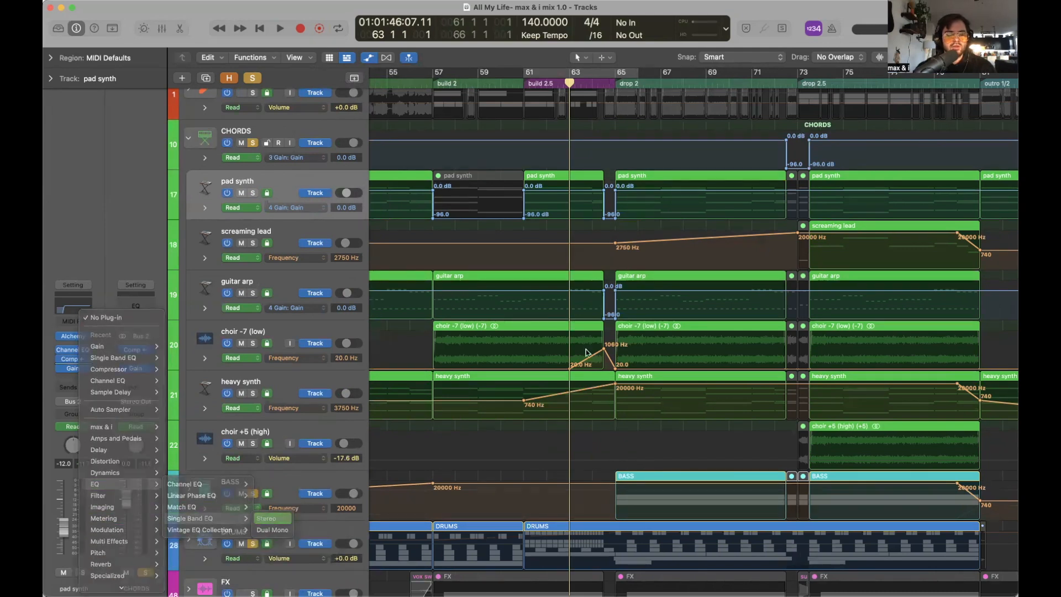
left_click(271, 529)
left_click_drag(398, 284, 397, 428)
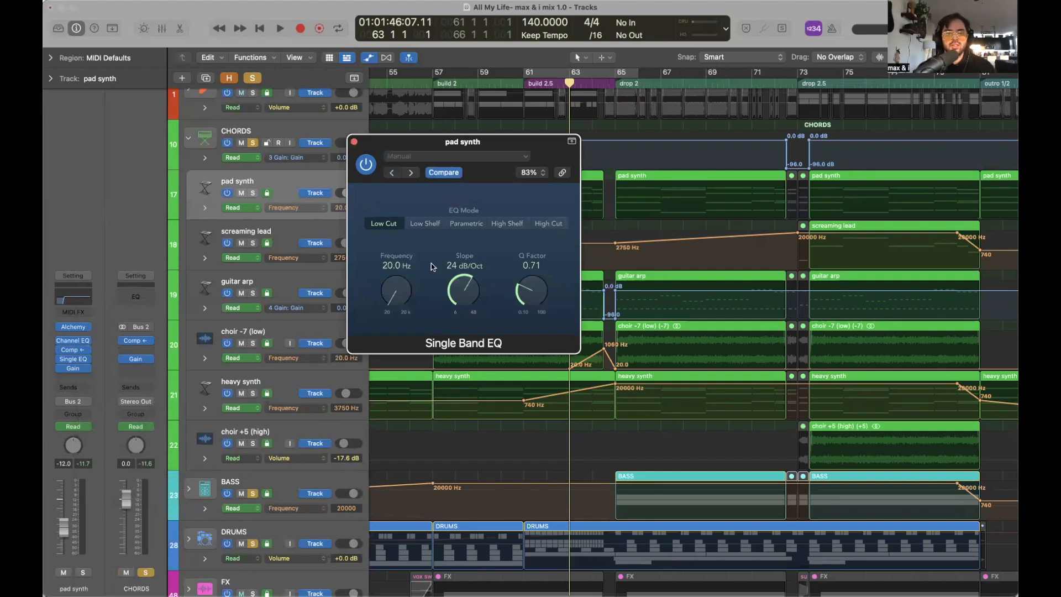
left_click(354, 142)
Unfreeze the pad synth and anchor its EQ Frequency automation at 20 Hz on bar 63.
left_click(586, 200)
left_click(527, 228)
left_click(267, 193)
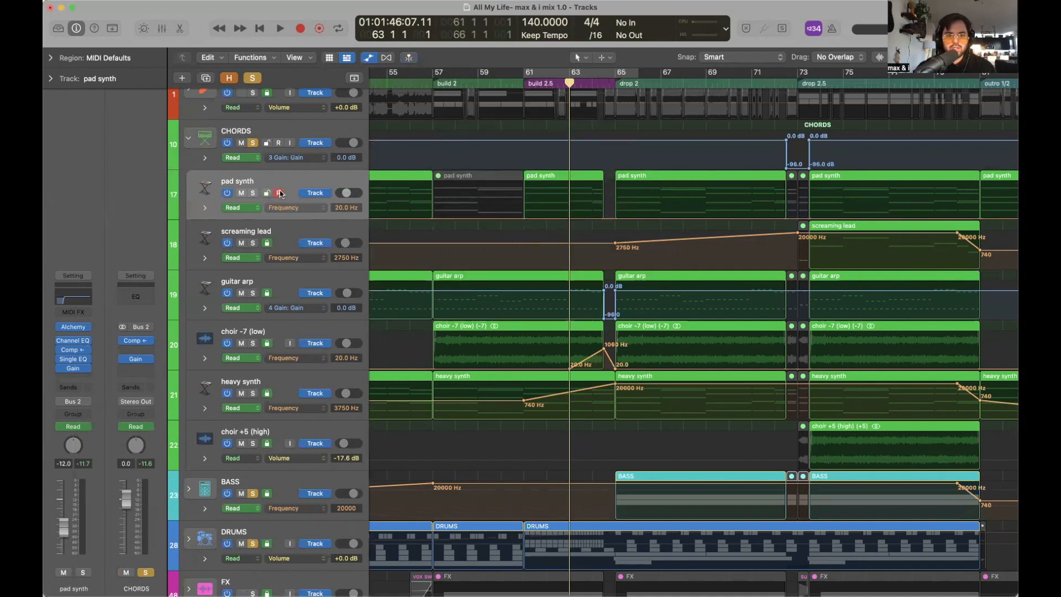
key("super+Right")
key("super+Right")
key("super+Right")
key("super+Right")
key("super+Right")
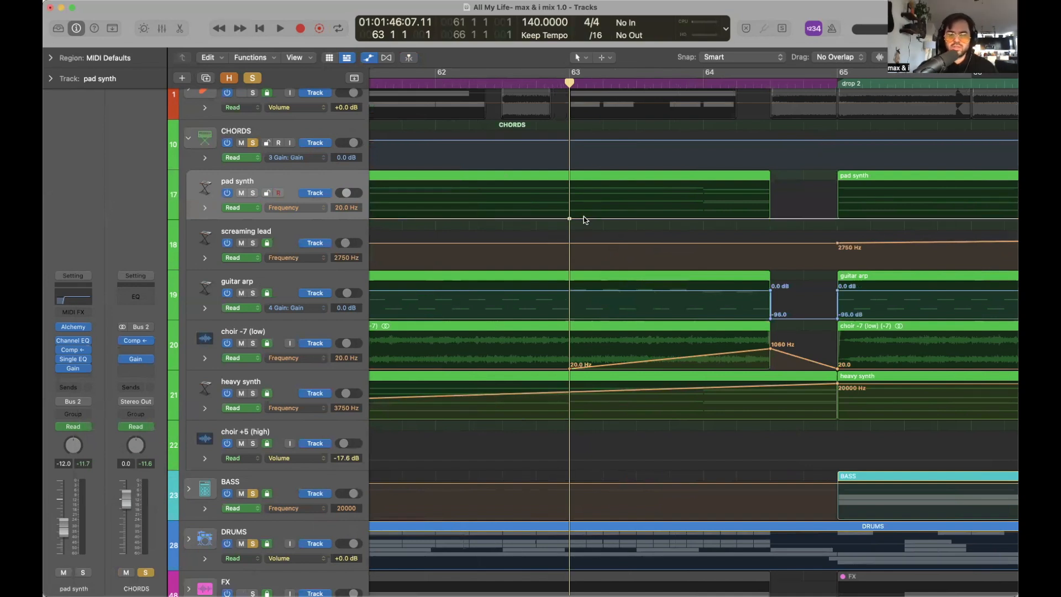
Raise the pad synth's Frequency automation to 1060 Hz at the end of its build 2.5 region and return it to 20 Hz at bar 65.
scroll(585, 219, "right", 5)
left_click(644, 84)
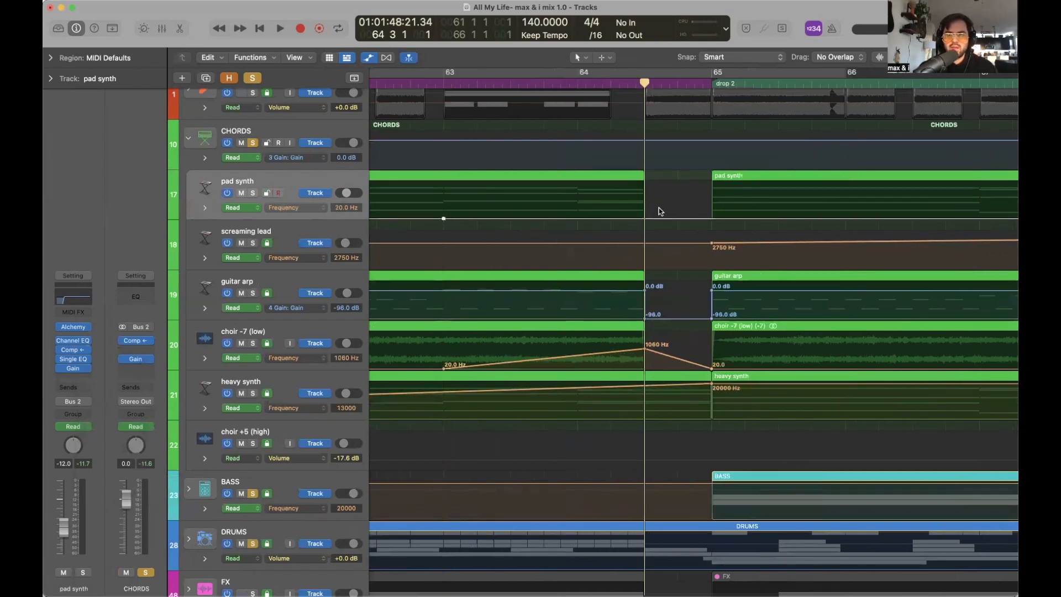
left_click(726, 218)
left_click(711, 84)
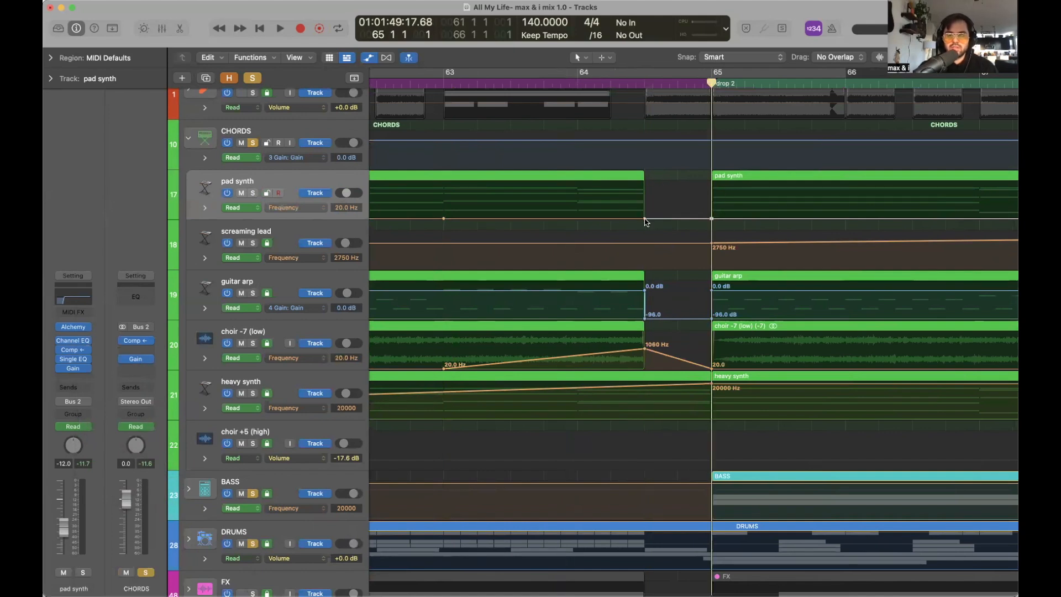
left_click_drag(645, 220, 644, 197)
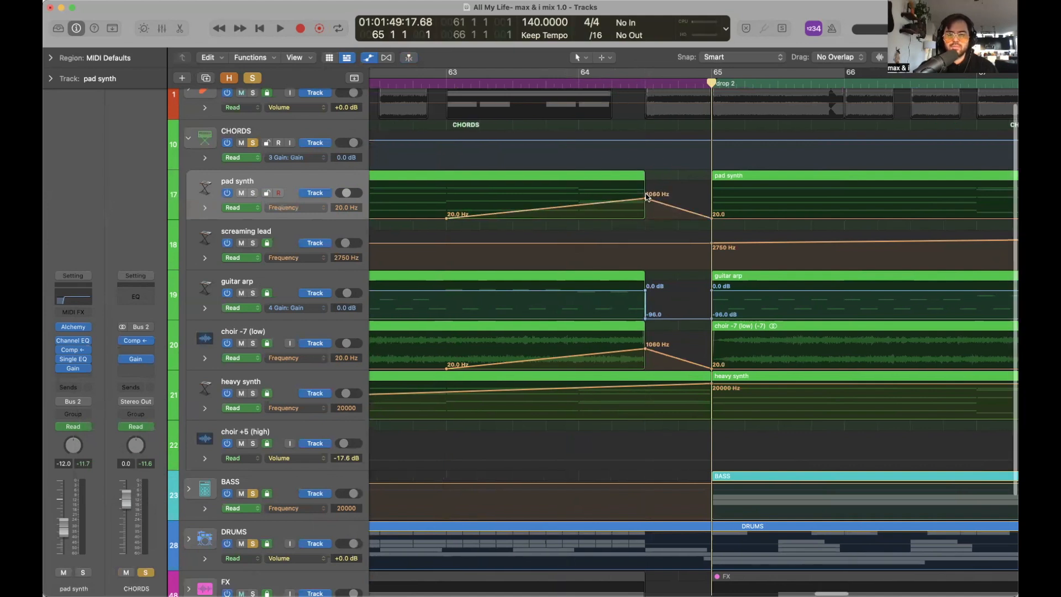
Turn on the cycle over bars 61 to 66 and listen to the pad synth's filter sweep into drop 2.
key("super+Left")
key("super+Left")
key("super+Left")
key("super+Left")
key("c")
scroll(707, 150, "right", 4)
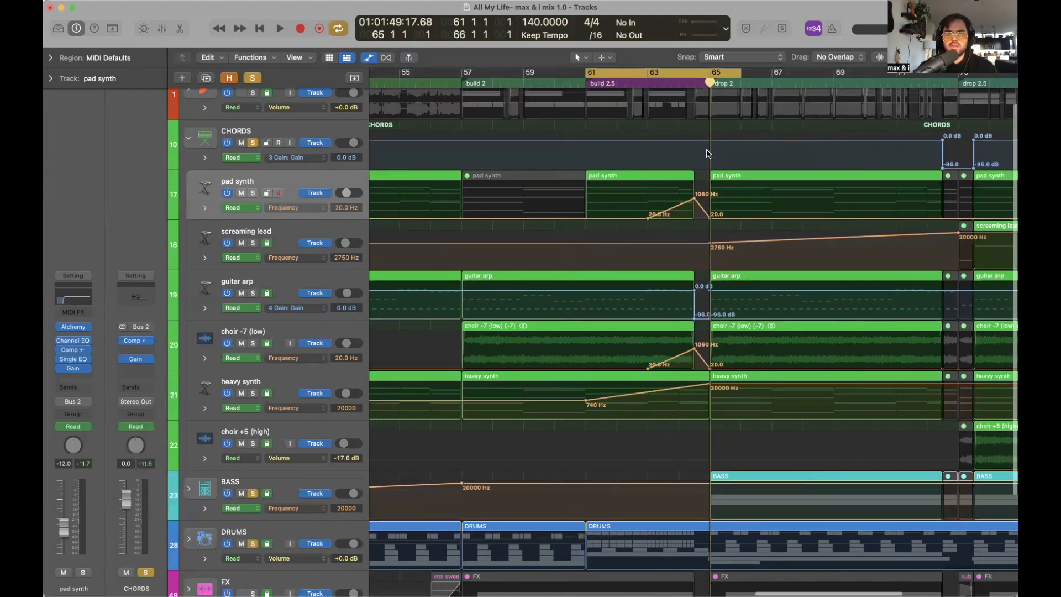
scroll(707, 153, "right", 1)
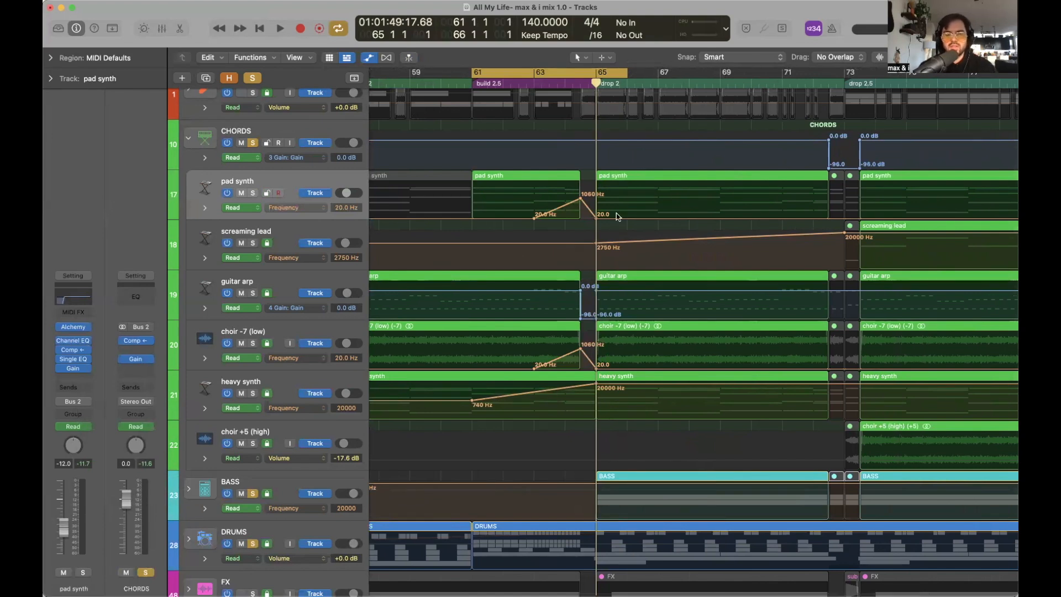
key("space")
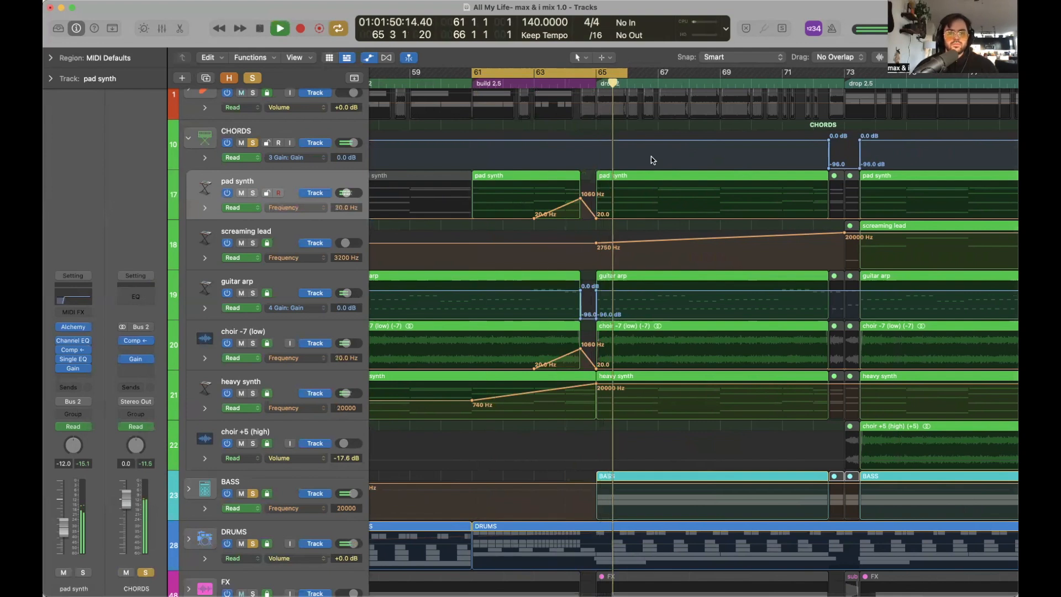
key("z")
scroll(651, 157, "right", 5)
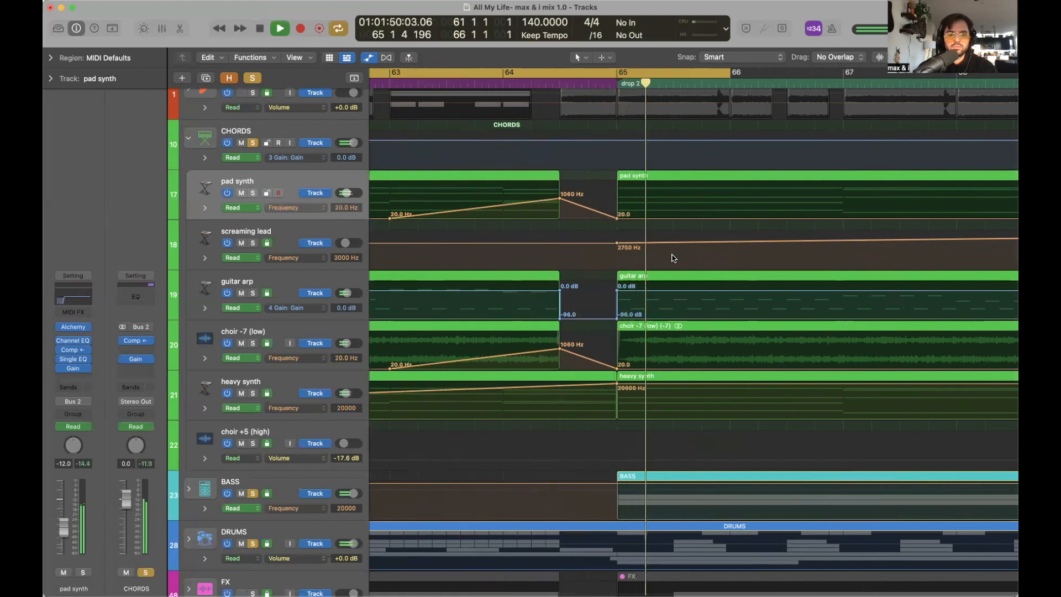
key("space")
Review the chord tracks' automation across the second half of the song and hide the automation lanes.
key("a")
key("z")
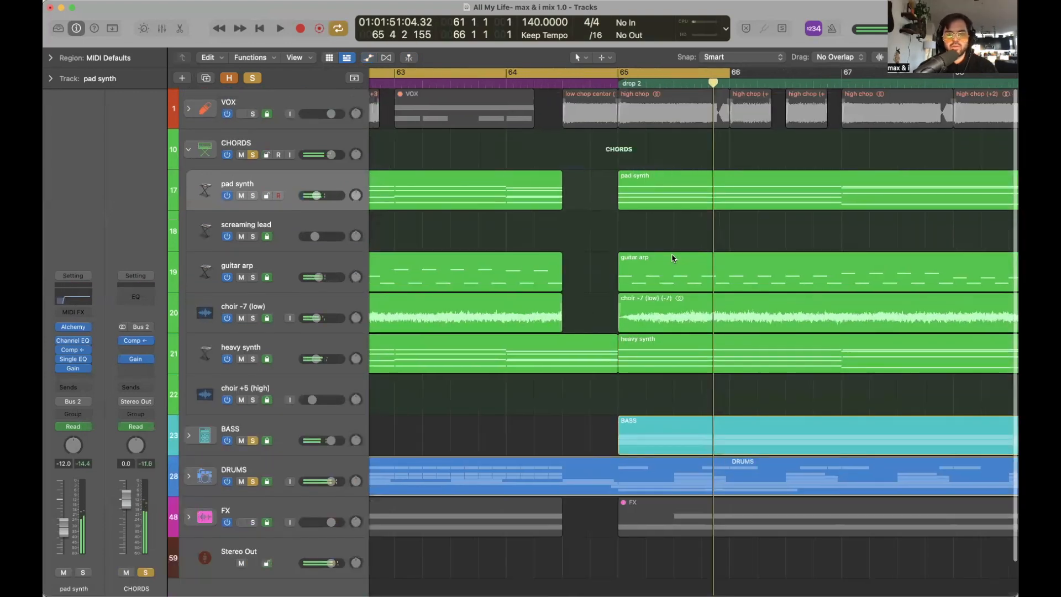
scroll(711, 283, "down", 1)
key("a")
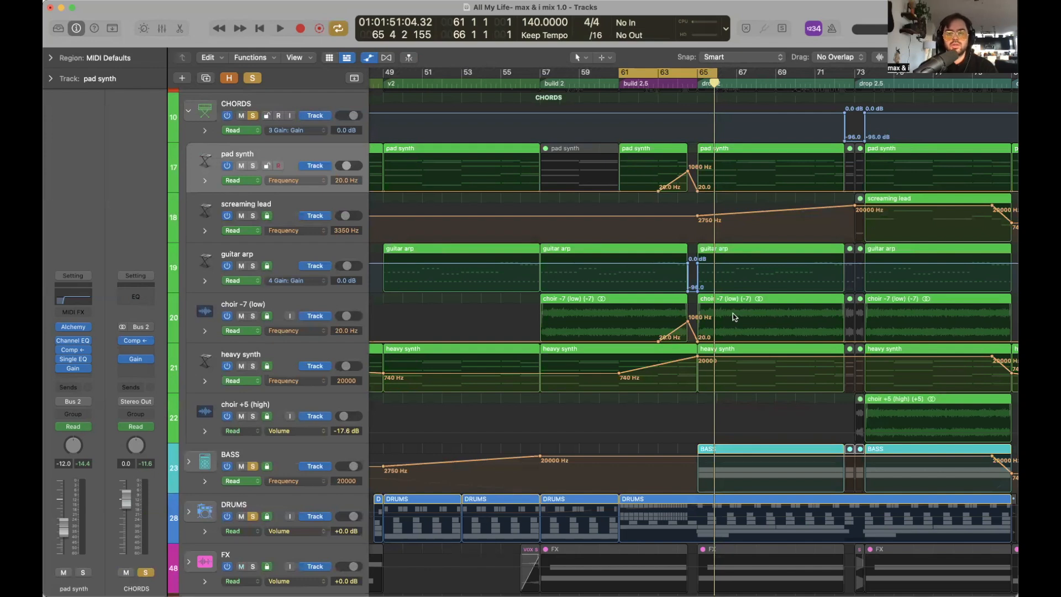
scroll(788, 228, "down", 5)
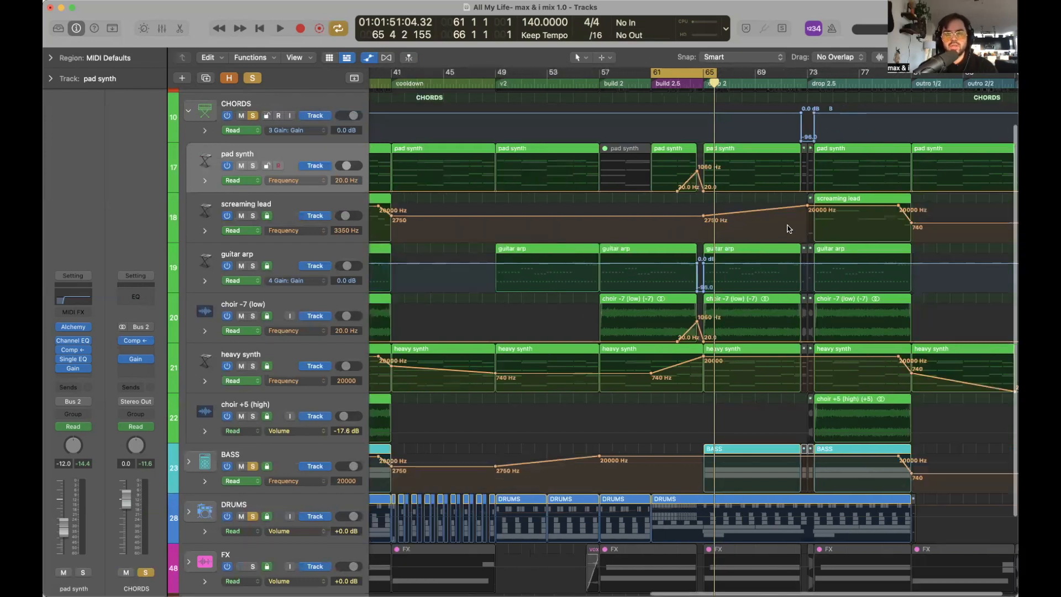
key("a")
scroll(271, 166, "down", 1)
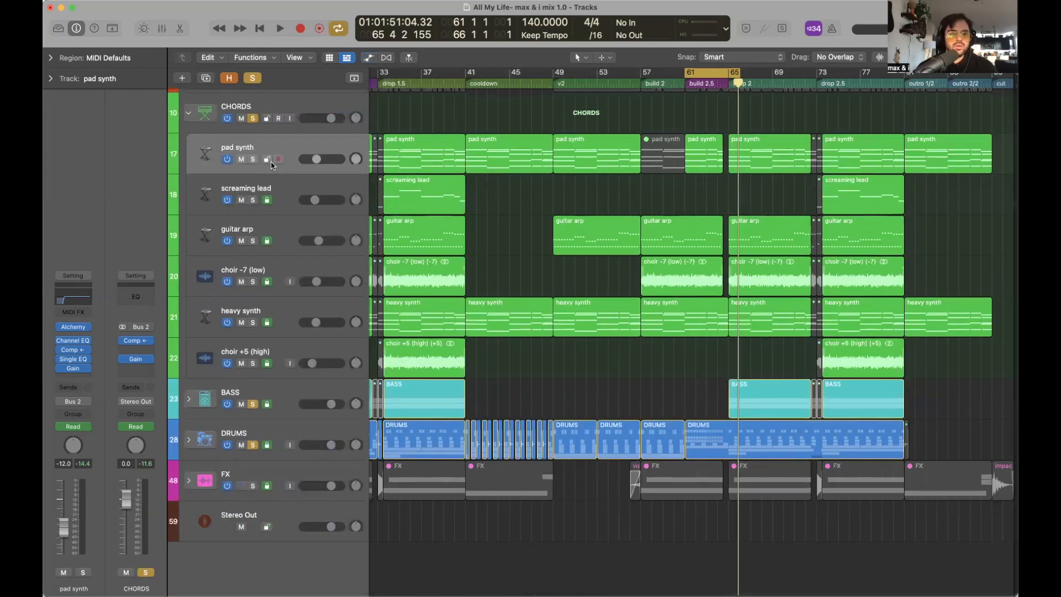
Collapse the CHORDS stack and keep it soloed together with BASS and DRUMS.
left_click(253, 120)
left_click(188, 114)
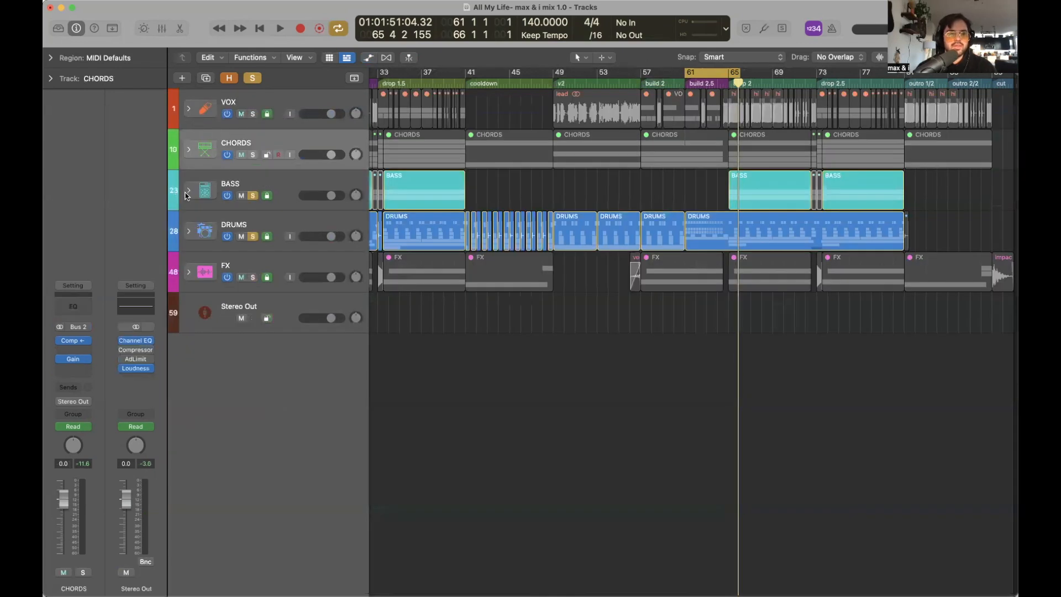
left_click(252, 155)
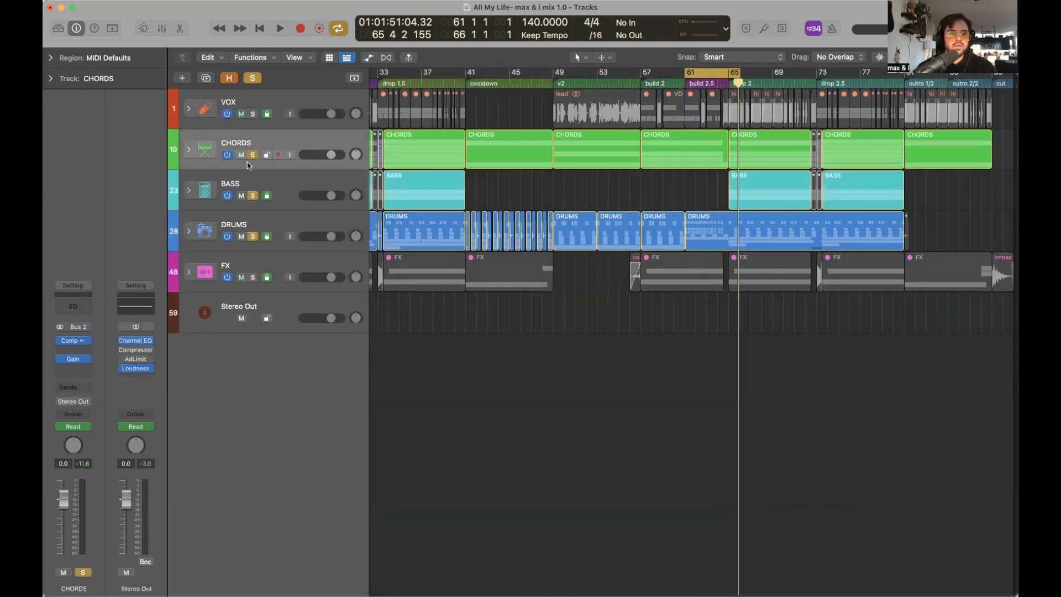
Expand the DRUMS stack and its SNARES sub-stack to show the individual drum regions around build 2.5.
left_click(188, 231)
scroll(752, 397, "down", 3)
scroll(750, 397, "up", 5)
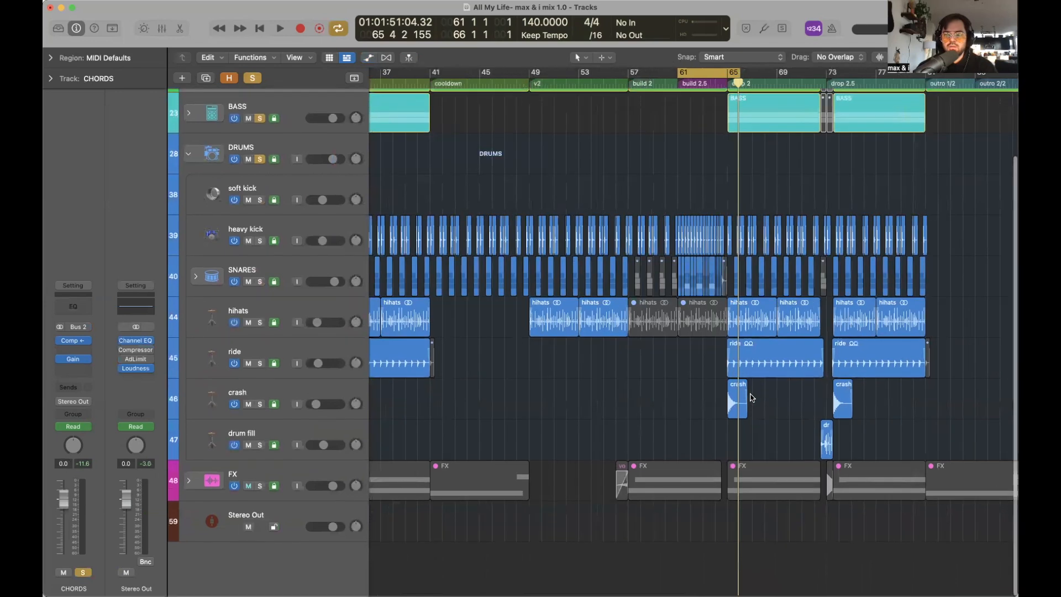
scroll(589, 183, "right", 2)
scroll(589, 184, "left", 4)
scroll(589, 184, "left", 1)
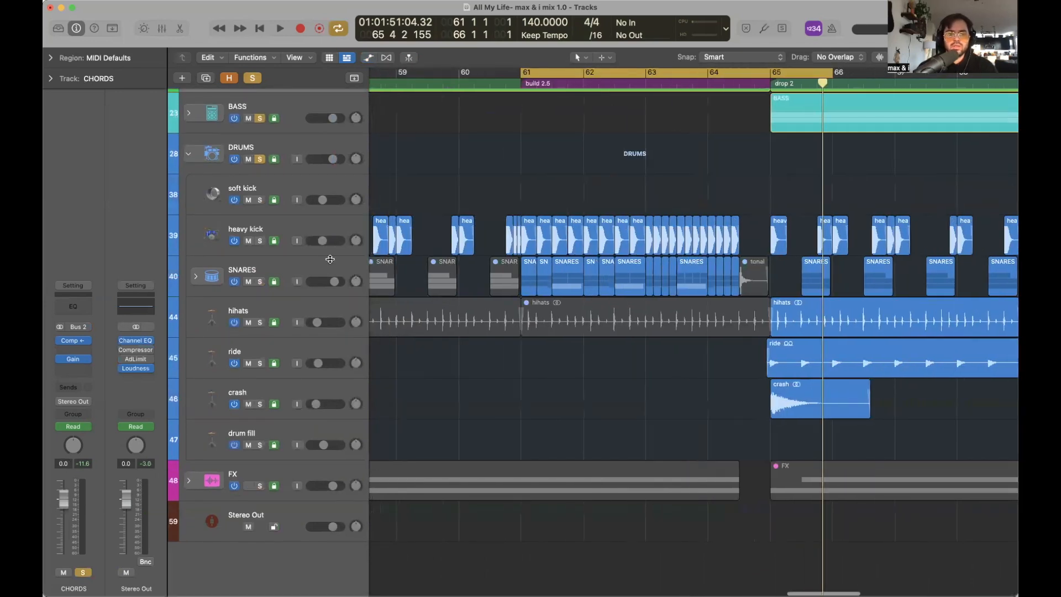
left_click(196, 276)
Listen to the soloed chords, bass and drums through build 2.5 and examine the kick and snare rolls before drop 2.
key("space")
scroll(744, 256, "up", 5)
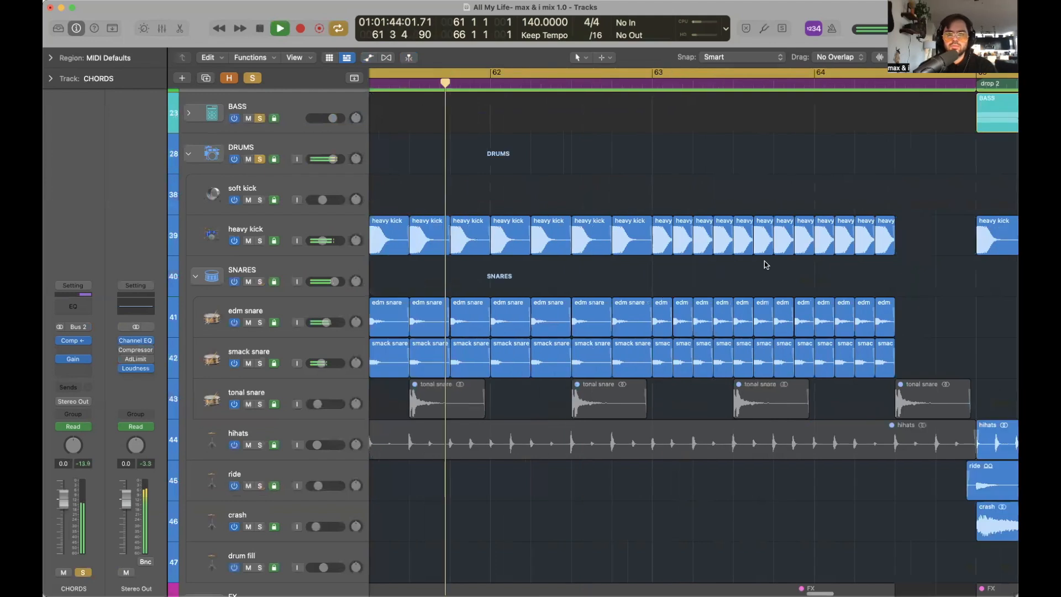
scroll(741, 276, "up", 3)
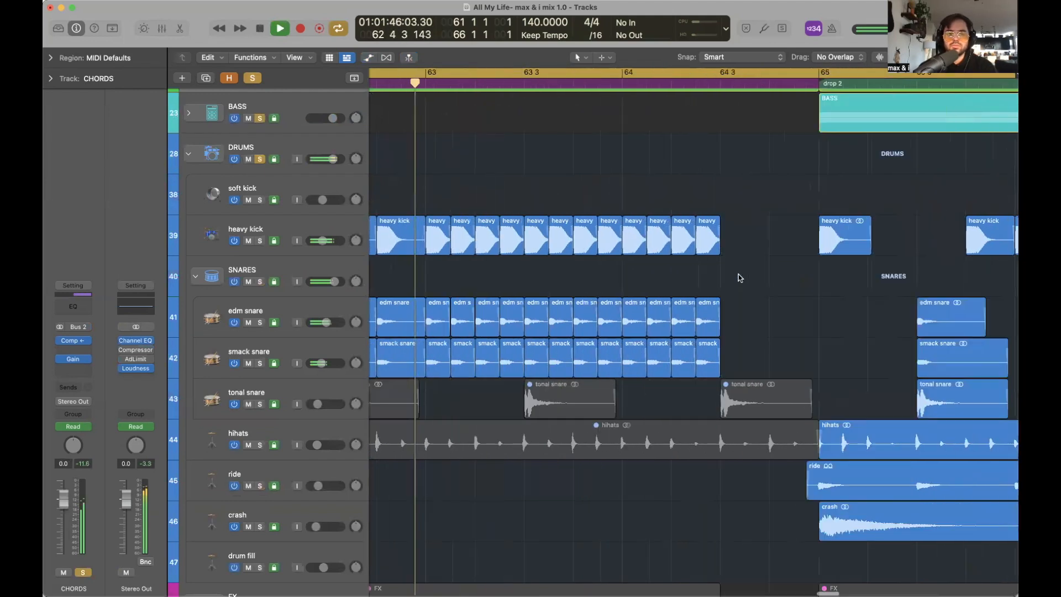
scroll(738, 274, "right", 1)
scroll(738, 274, "left", 1)
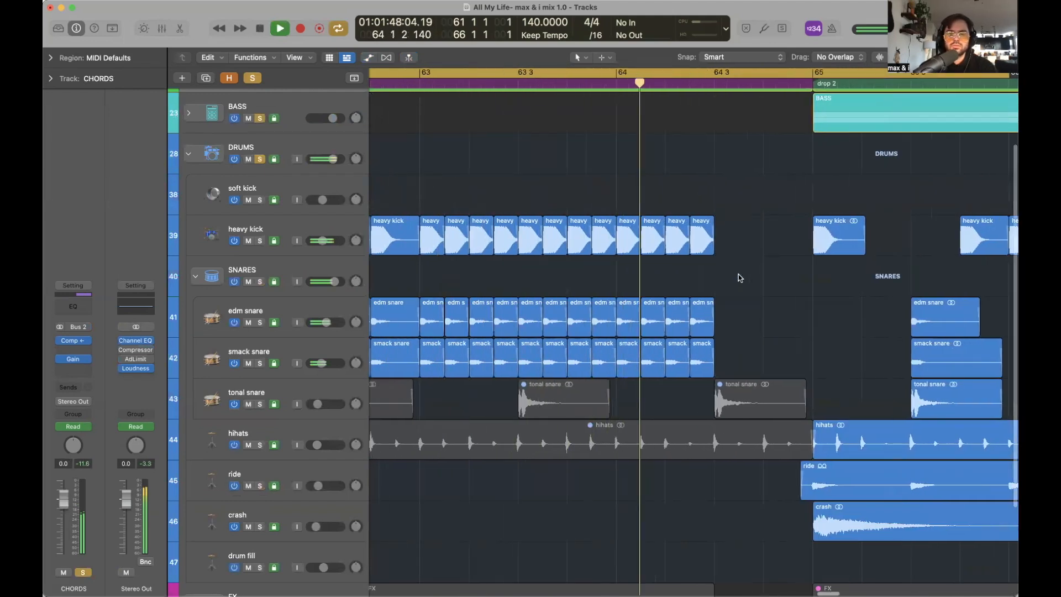
scroll(738, 274, "left", 3)
key("space")
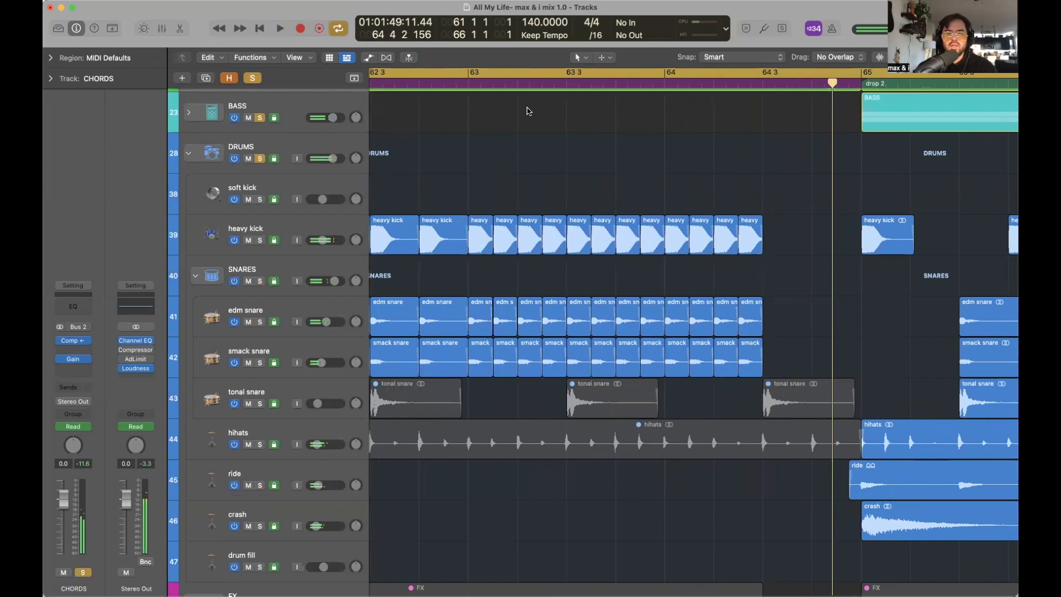
Set the cycle range from bar 63 to 64 3, unprotect the edm snare and smack snare tracks, and show the region parameters.
left_click_drag(648, 78, 762, 78)
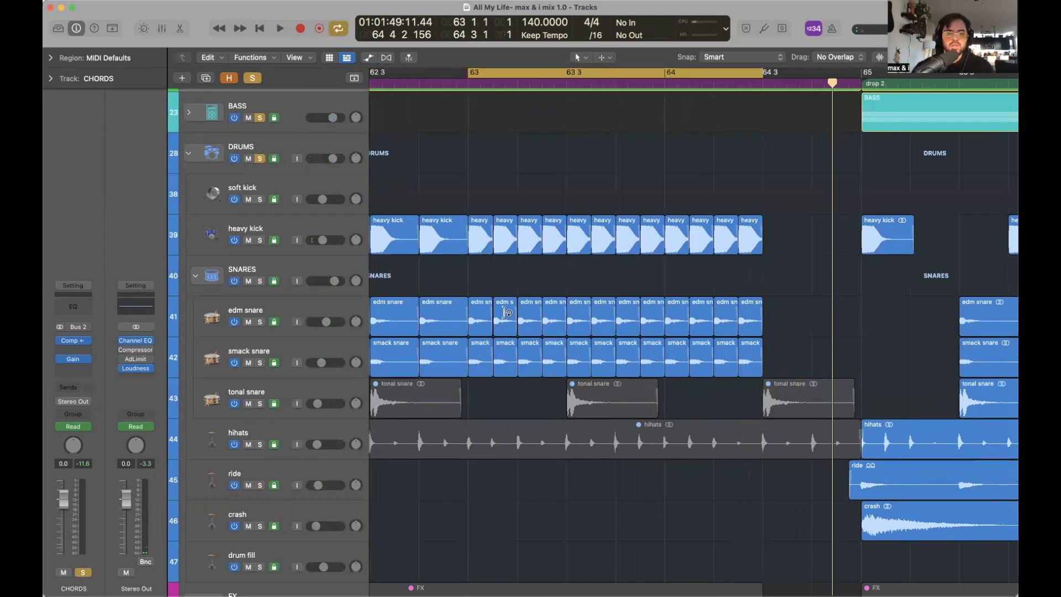
left_click(275, 323)
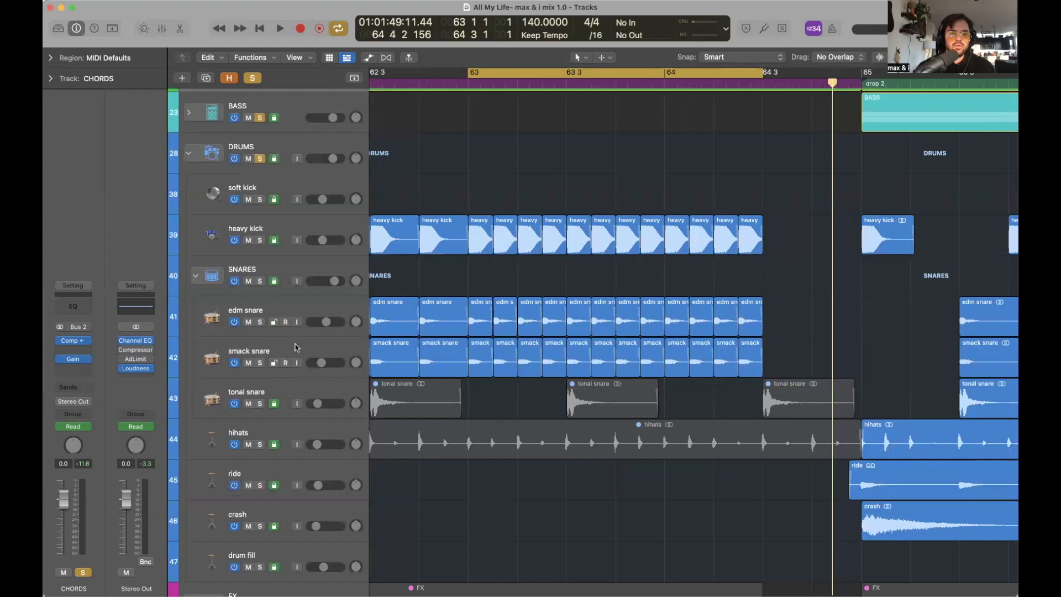
left_click(326, 311)
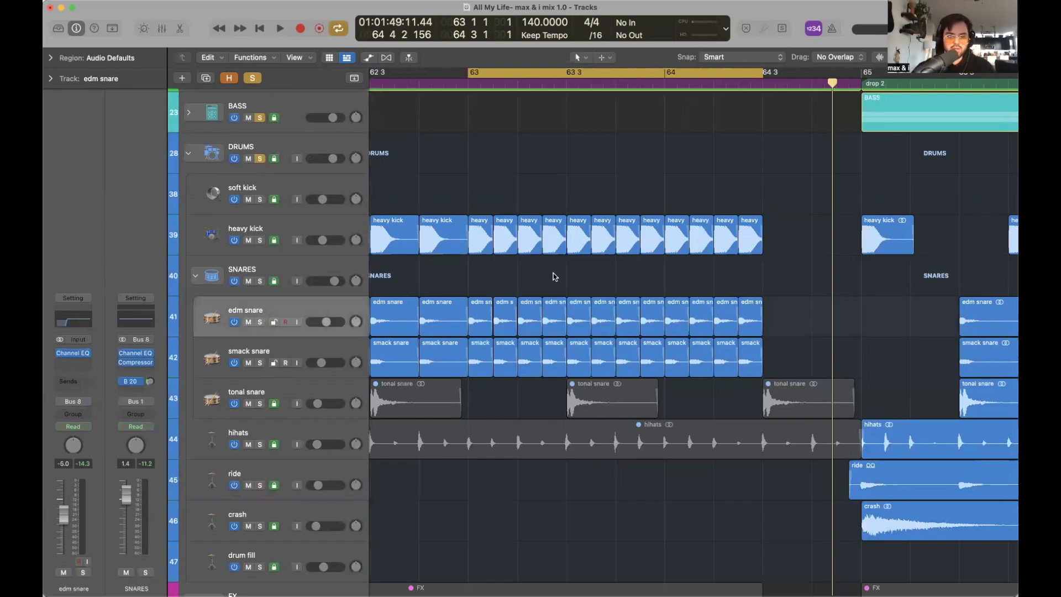
left_click(51, 58)
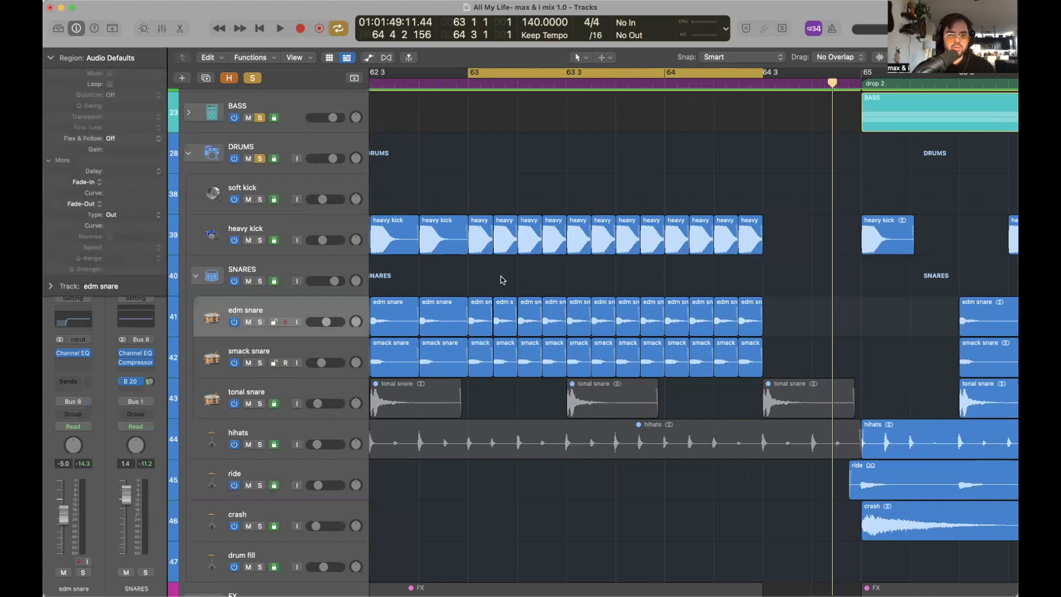
Transpose each successive pair of edm snare and smack snare regions after the first hit at bar 63 upward, from 1 to 11.
left_click_drag(502, 280, 504, 363)
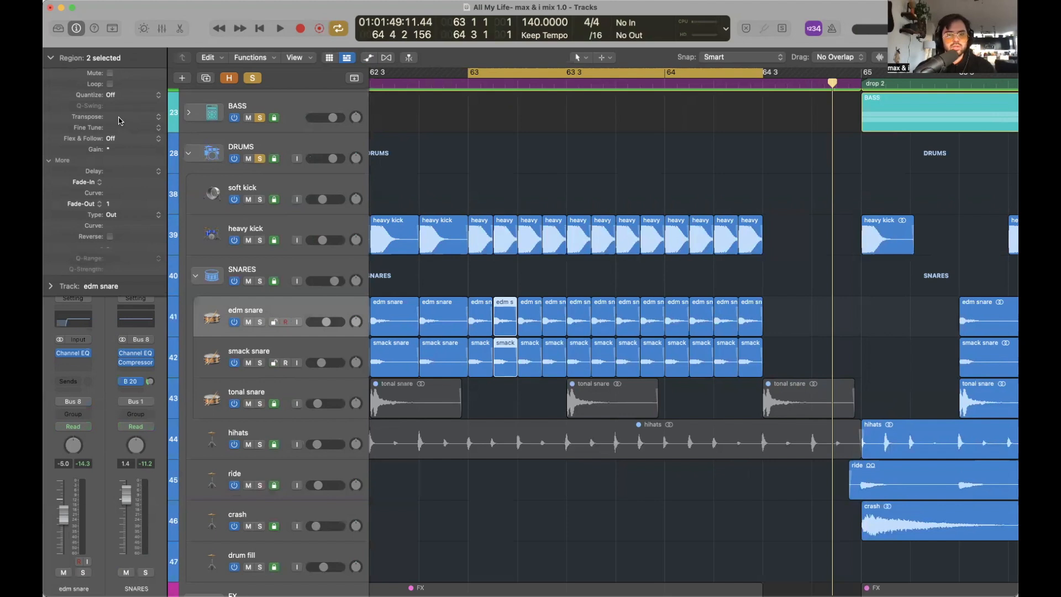
left_click_drag(119, 120, 121, 117)
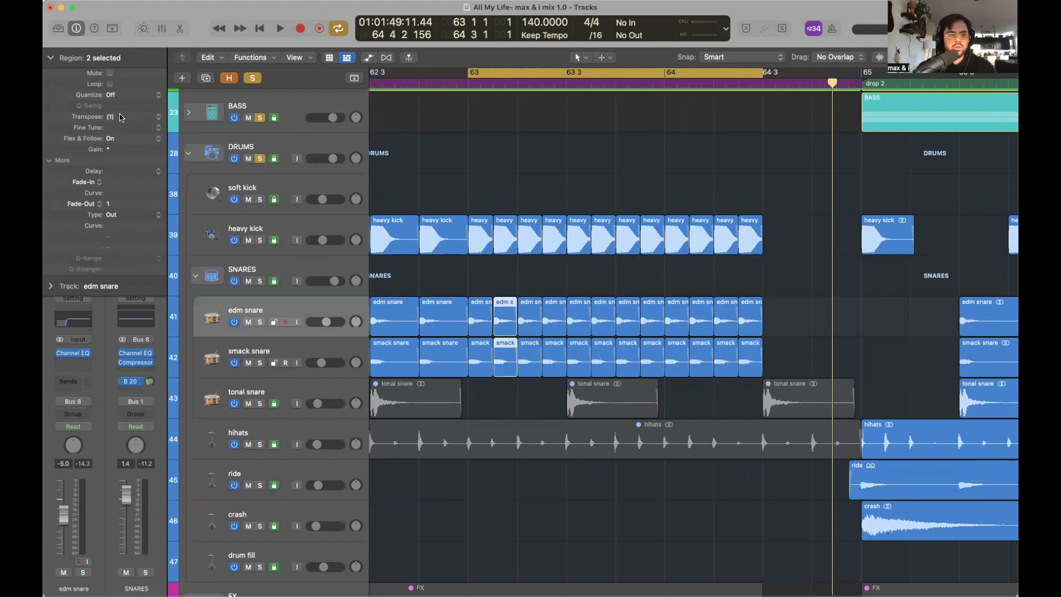
left_click(503, 318)
left_click(504, 362)
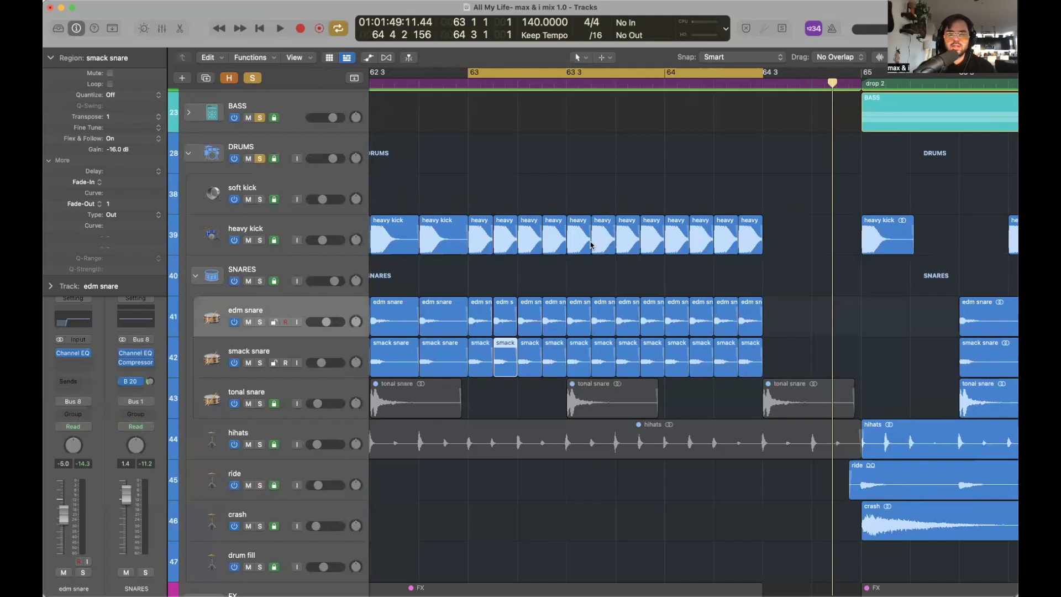
left_click_drag(529, 275, 529, 349)
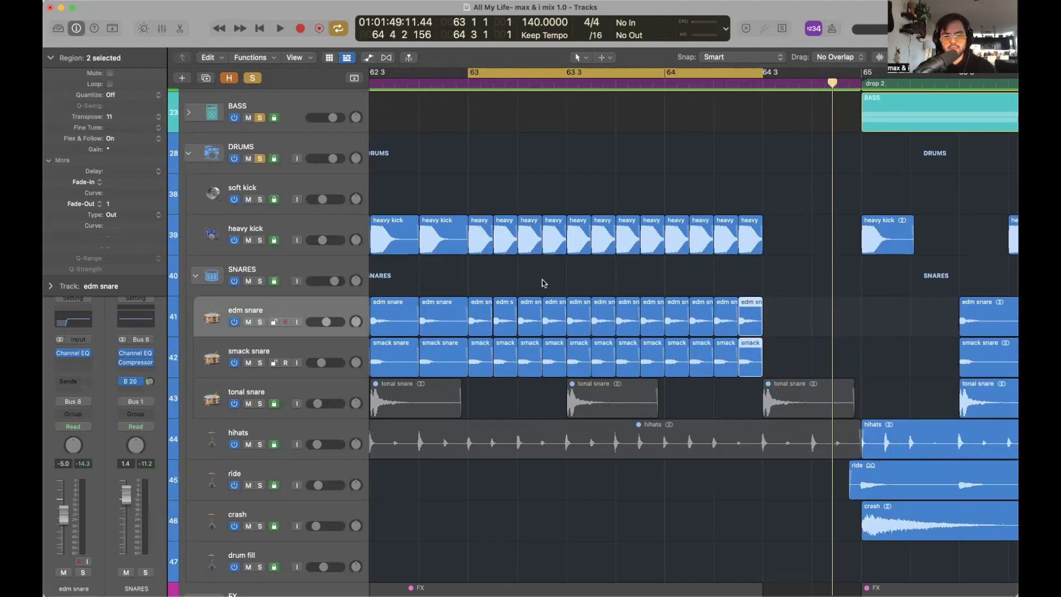
left_click(697, 282)
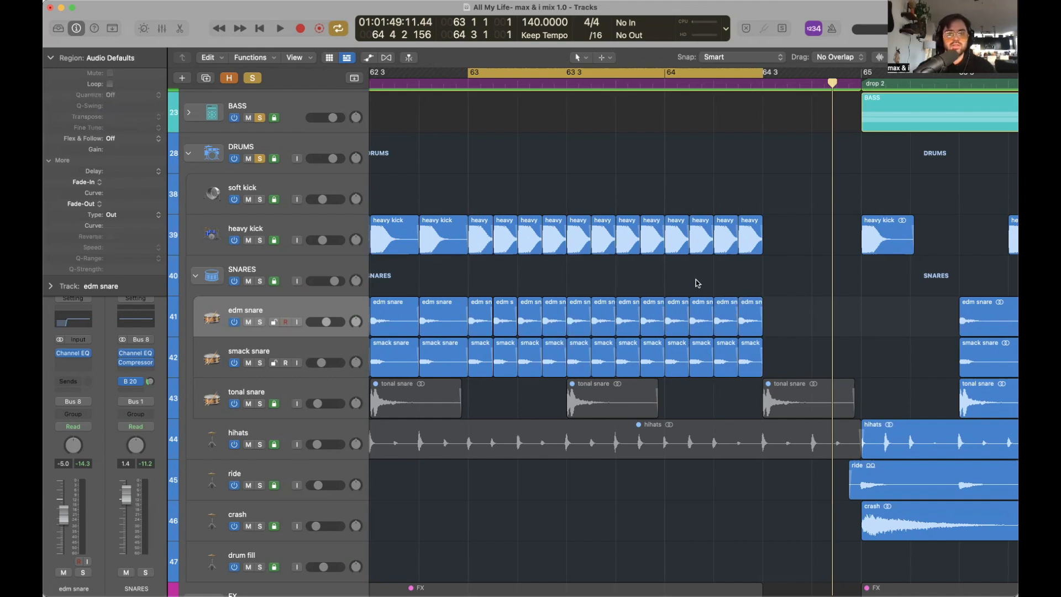
Listen to the rising snare roll, extend the cycle range to bars 61 to 66, and check the transition into drop 2.
key("space")
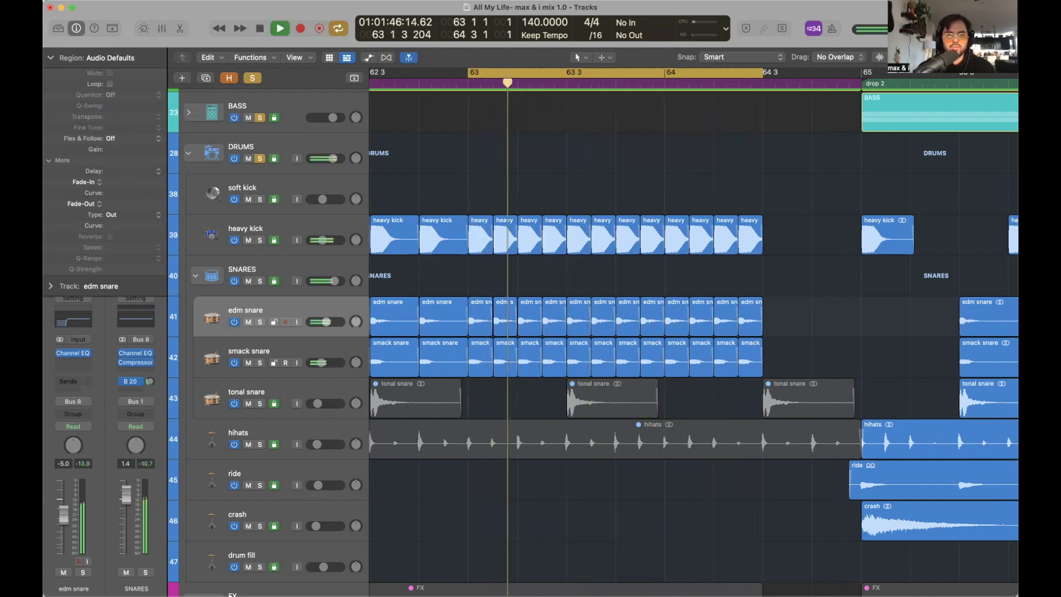
scroll(723, 272, "down", 5)
key("space")
key("c")
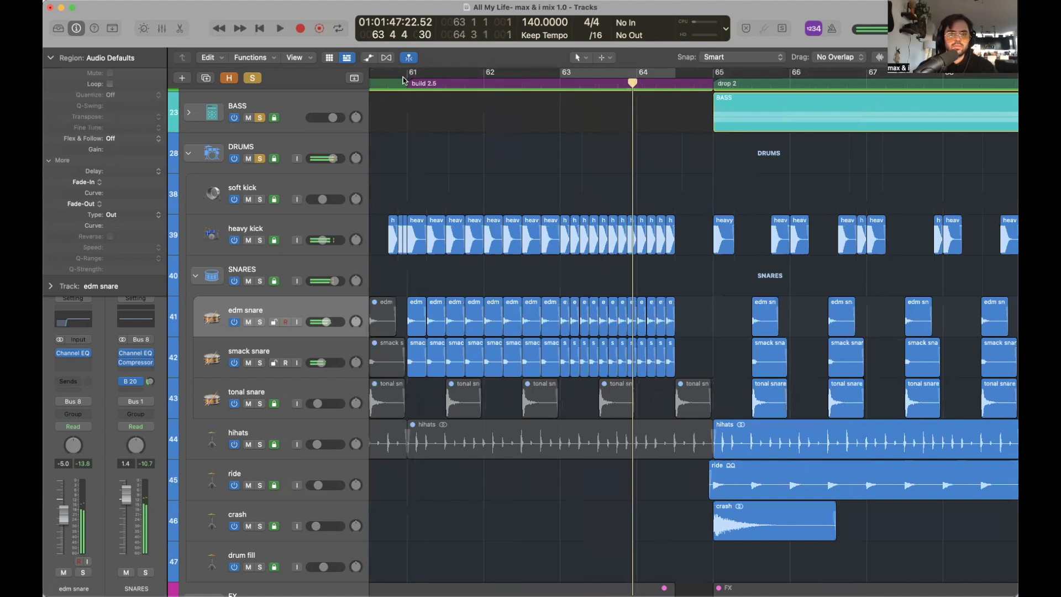
left_click_drag(411, 76, 790, 74)
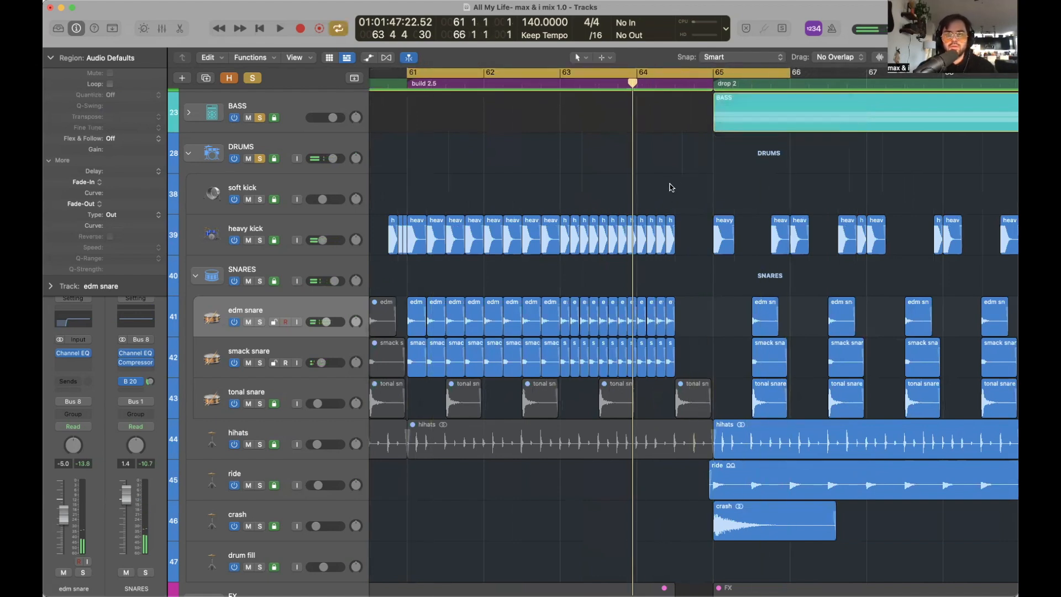
scroll(775, 219, "up", 2)
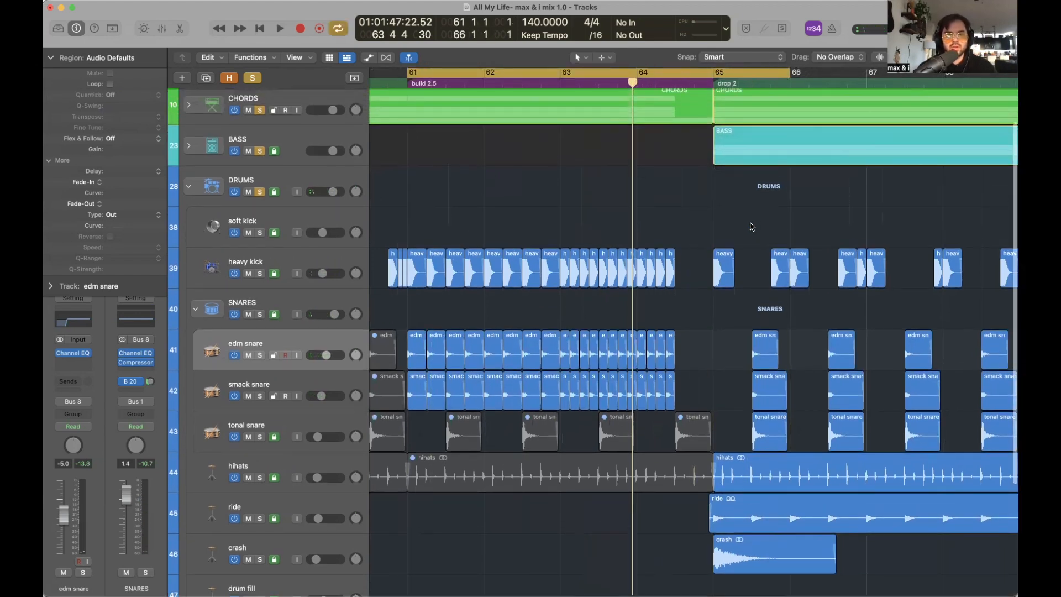
key("space")
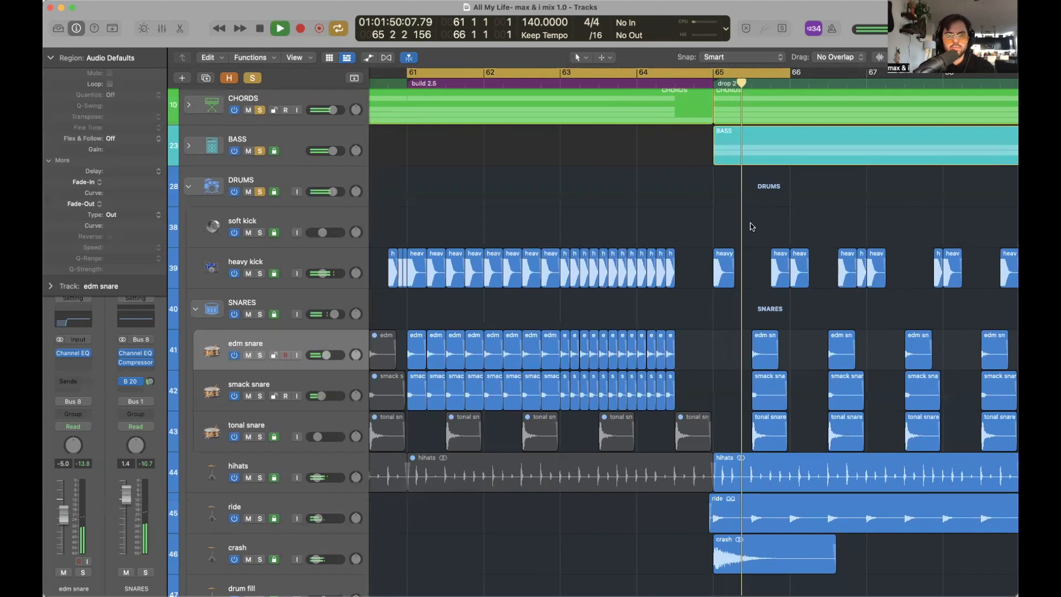
key("space")
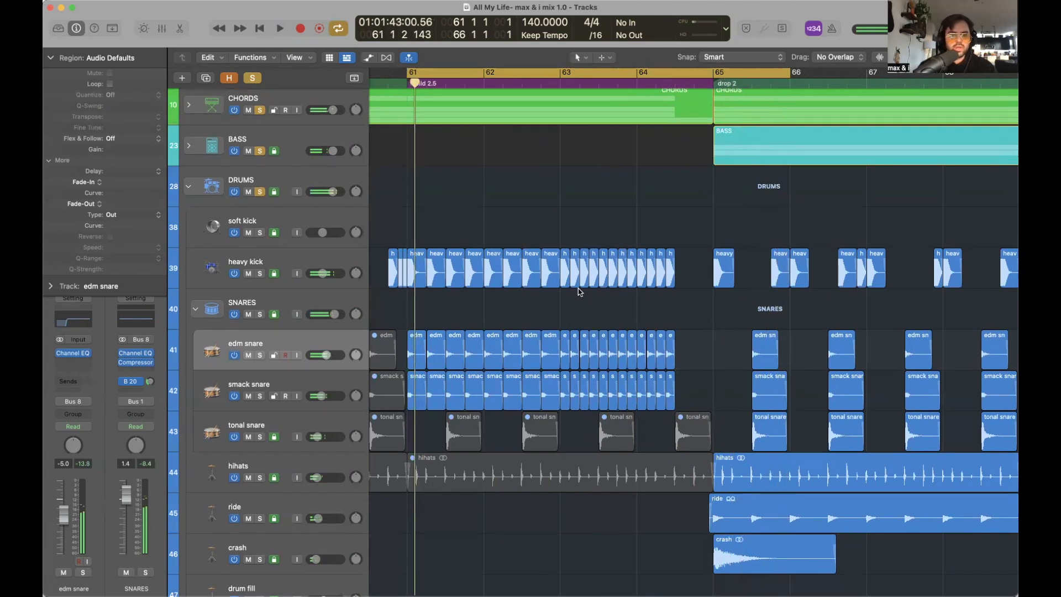
Select the SNARES stack, collapse the region parameters, and open the stack's Channel EQ.
scroll(578, 291, "down", 3)
left_click(216, 238)
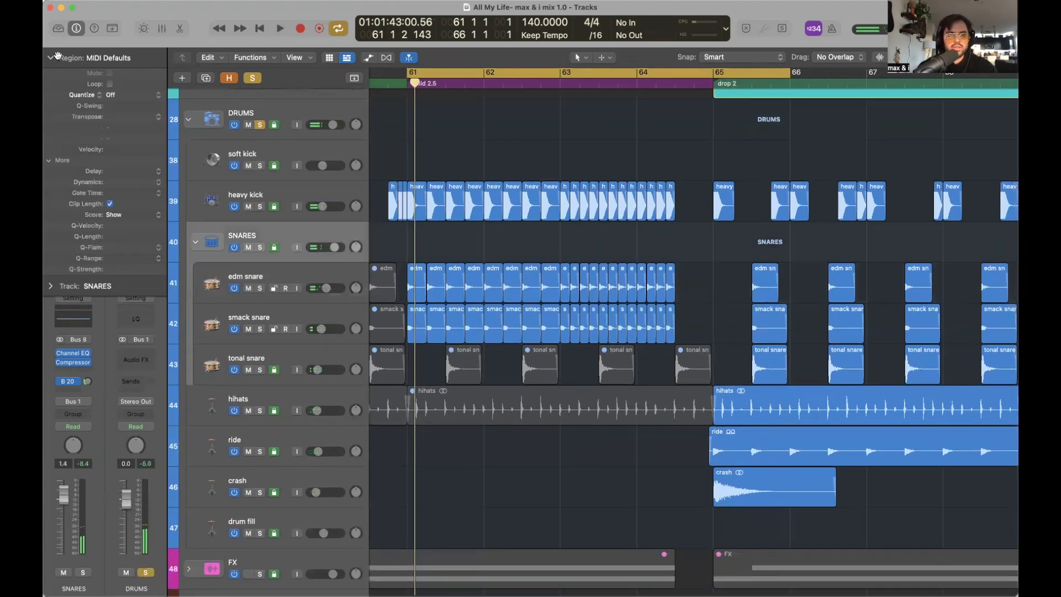
left_click(52, 57)
key("super+Right")
key("super+Right")
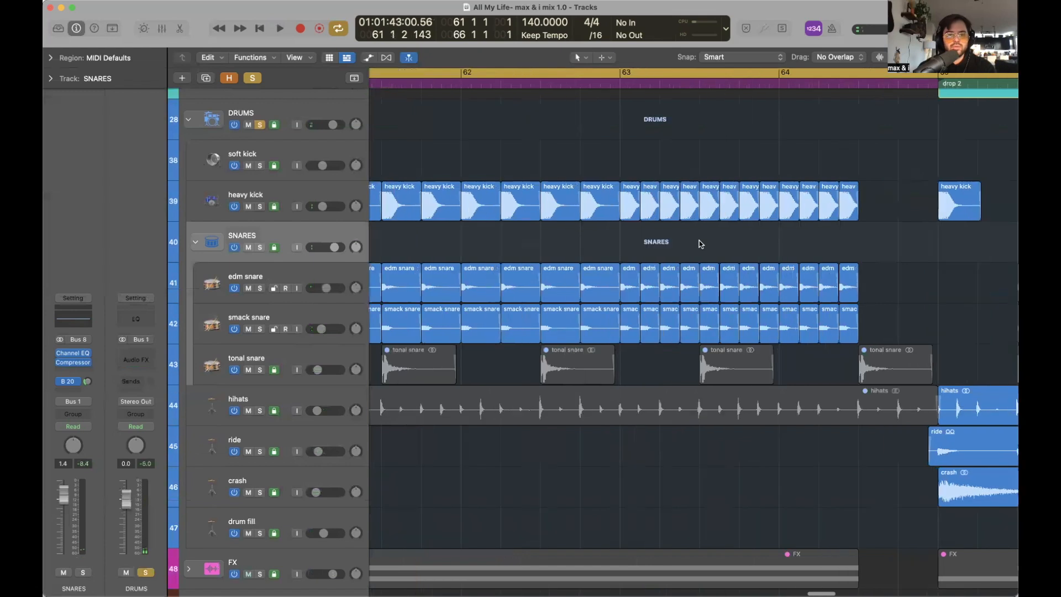
key("super+Left")
key("super+Left")
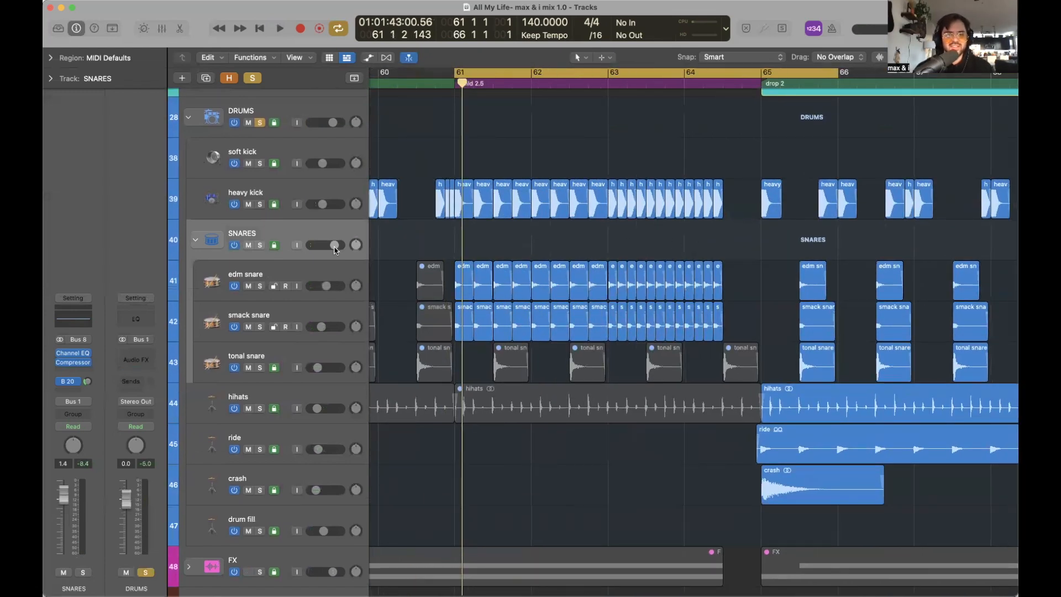
mouse_move(74, 363)
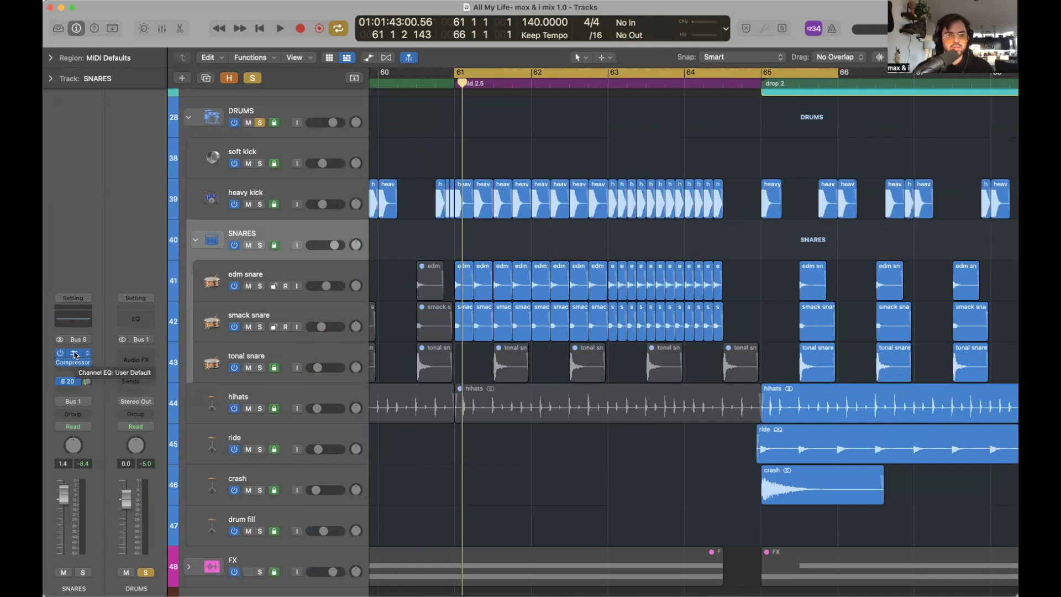
left_click(74, 354)
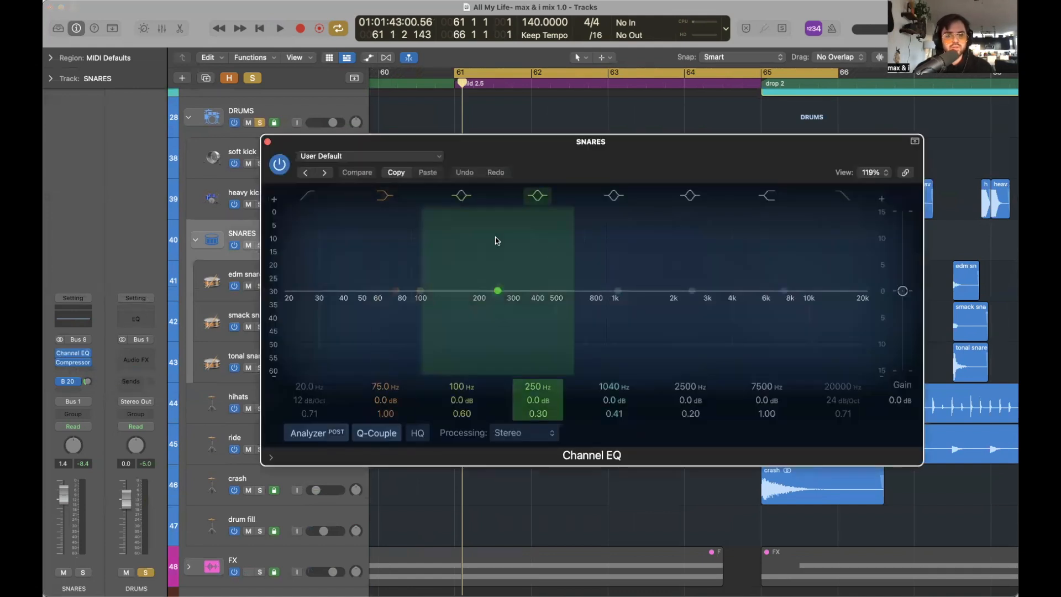
Enable the SNARES EQ's low cut at 48 dB/Oct and show Low Cut Freq on the stack's automation lane.
left_click(304, 200)
left_click_drag(309, 400, 317, 385)
key("a")
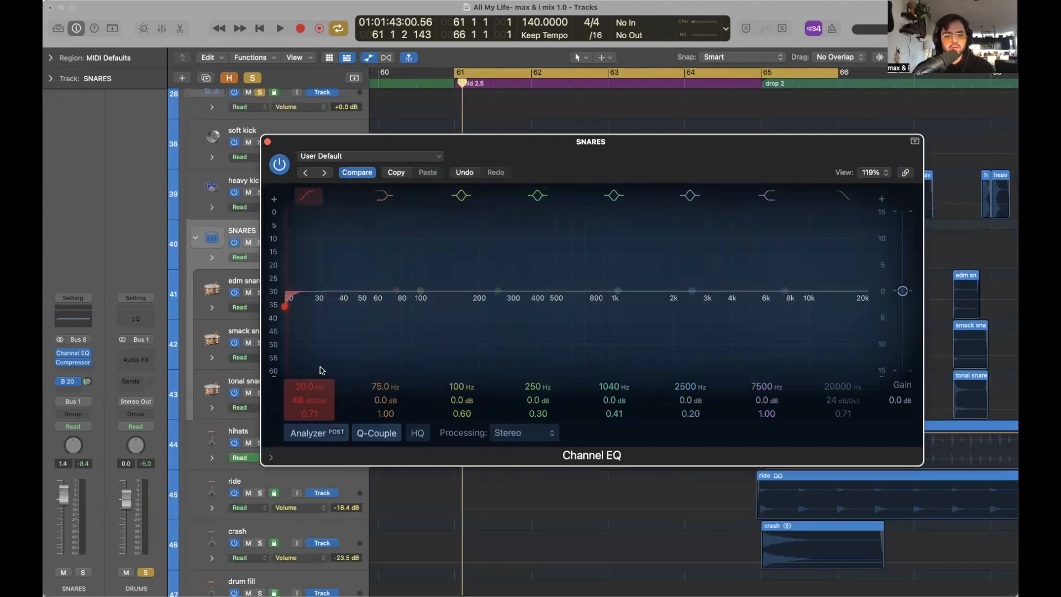
left_click(307, 195)
left_click(268, 142)
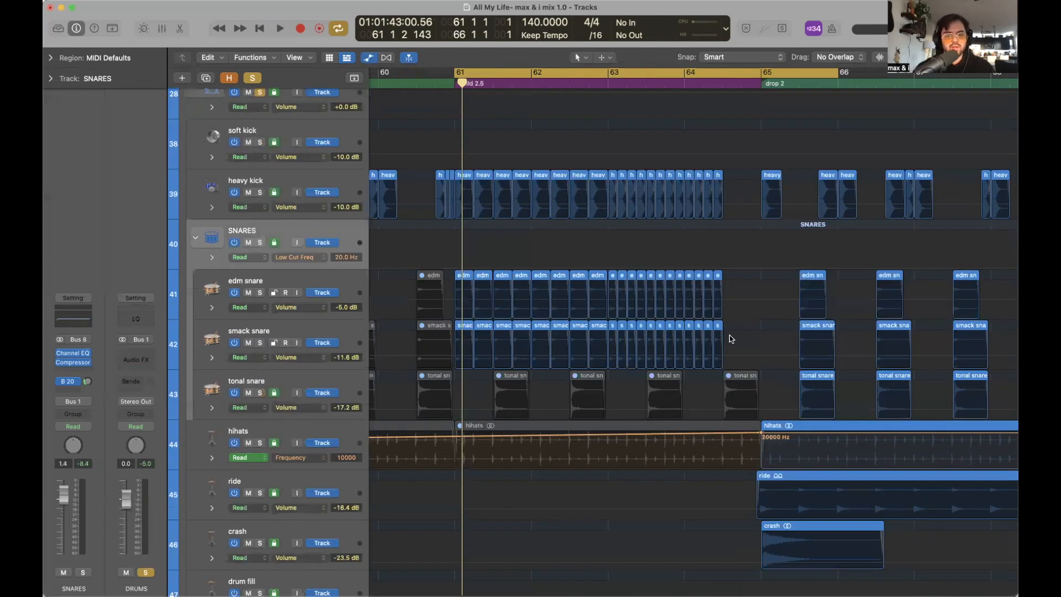
Unprotect the SNARES stack for automation and expand the CHORDS stack to check its filter sweep points before drop 2.
left_click(557, 250)
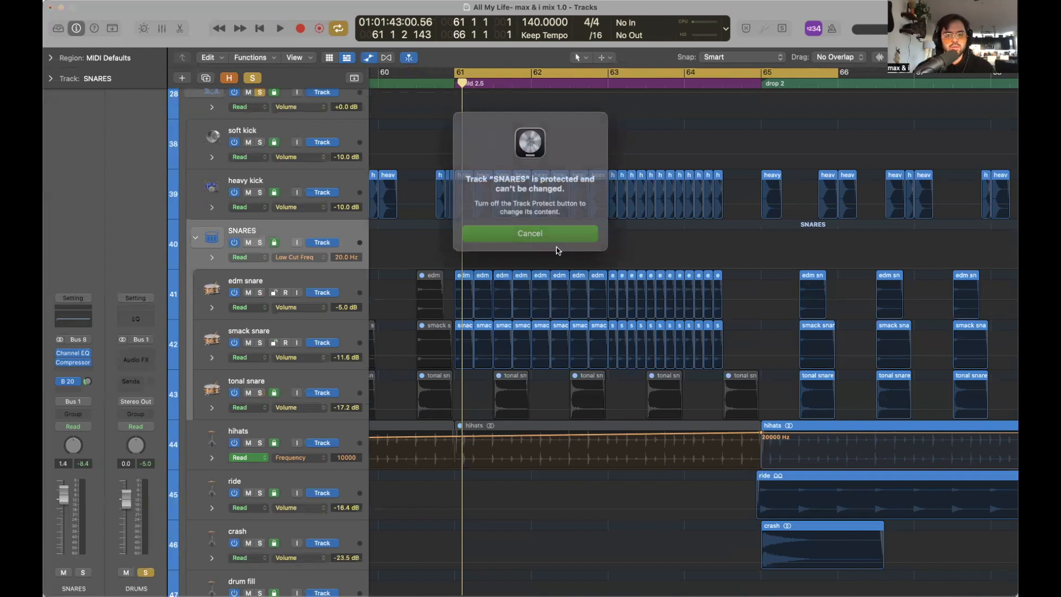
left_click(530, 230)
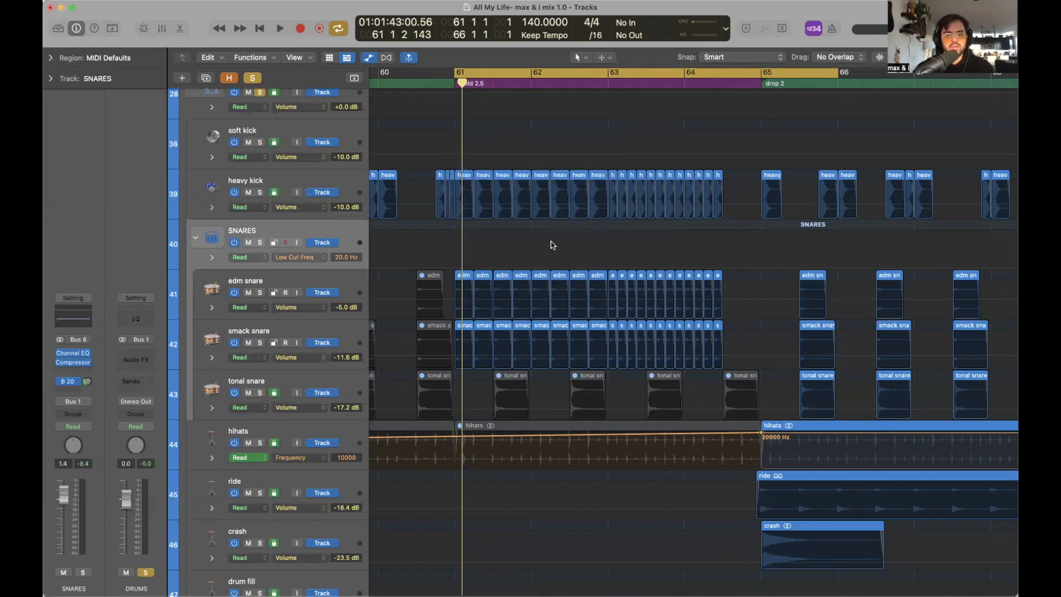
scroll(740, 267, "up", 6)
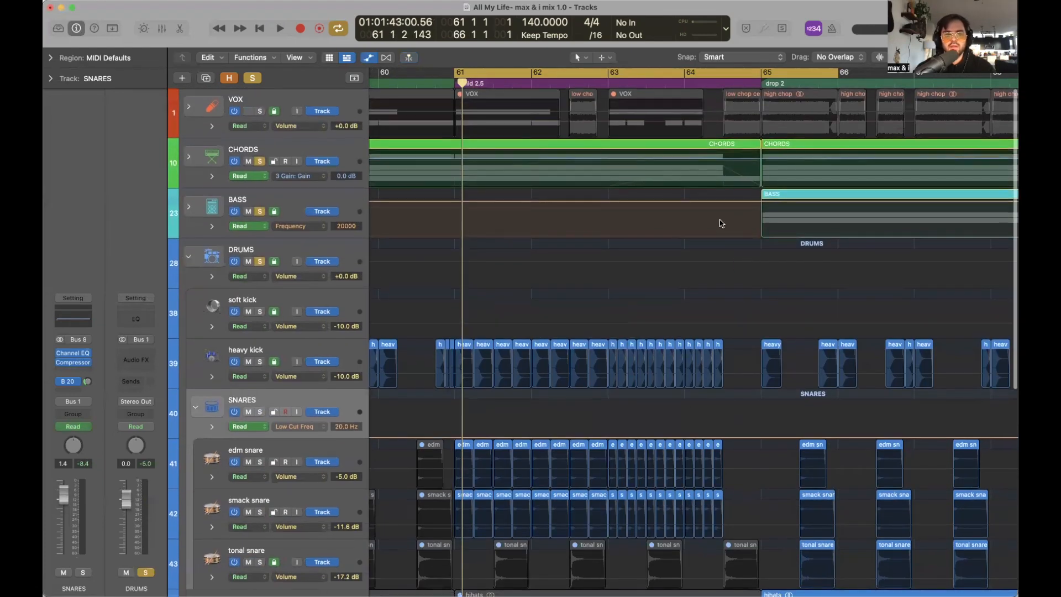
left_click(188, 157)
scroll(756, 248, "down", 1)
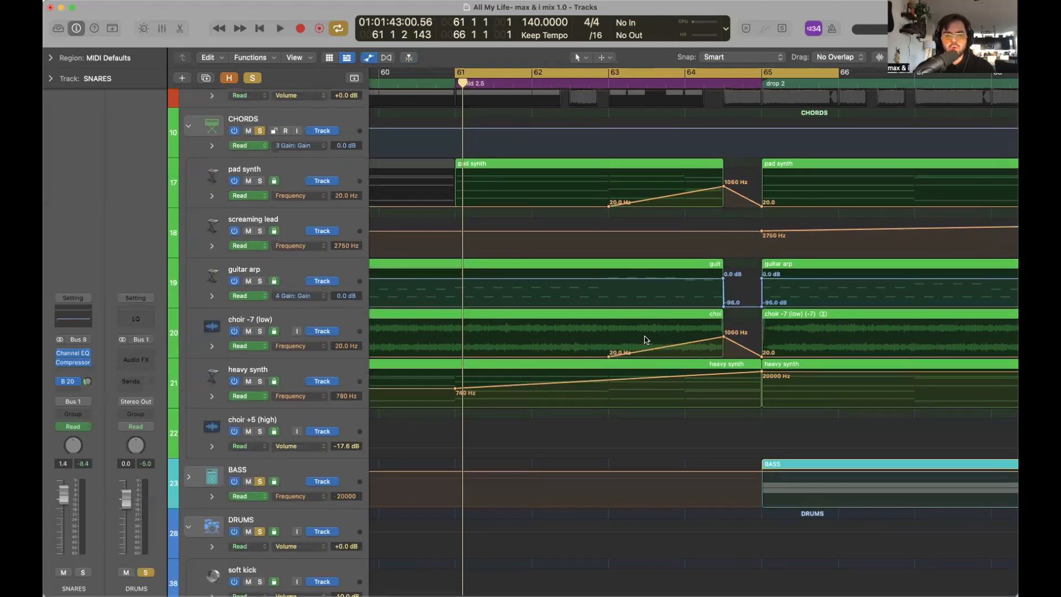
scroll(682, 339, "down", 10)
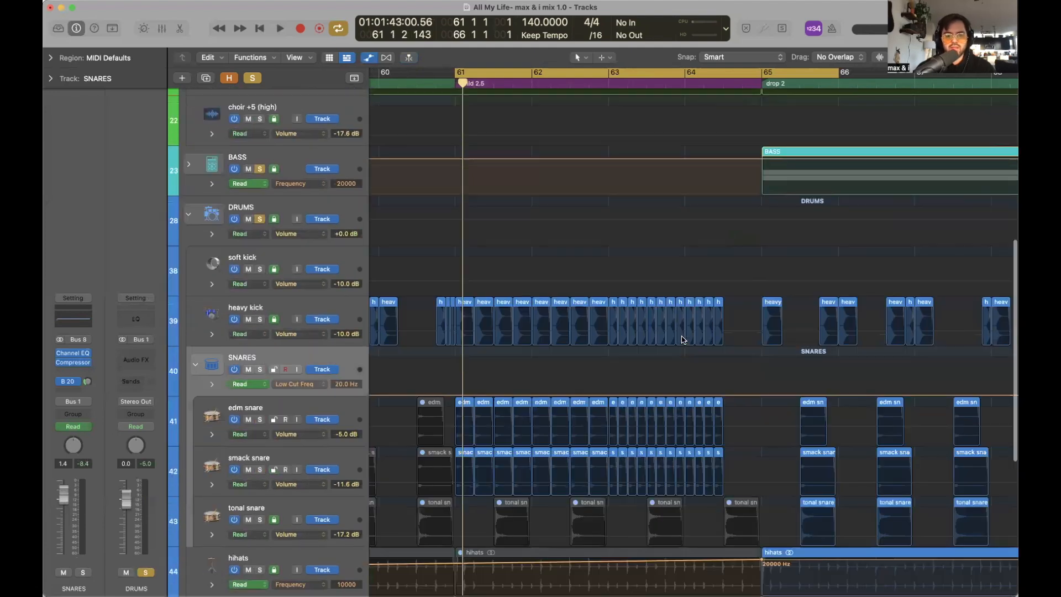
Automate the SNARES Low Cut Freq from 20 Hz at bar 63 to 515 Hz at 64 3, returning to 20 Hz at 65, and listen.
left_click(608, 83)
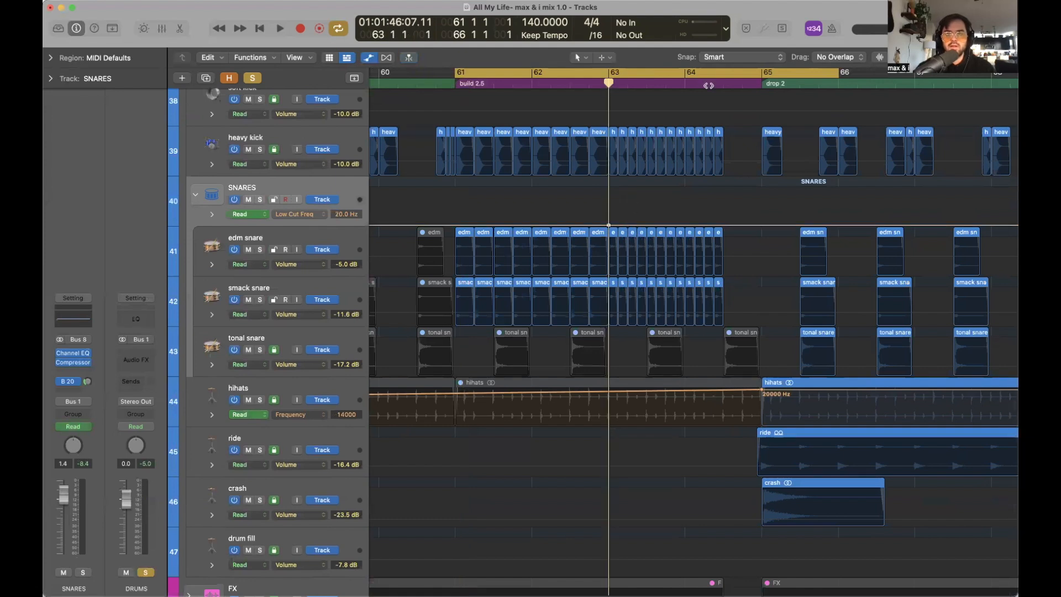
left_click(723, 84)
left_click(730, 224)
left_click(764, 83)
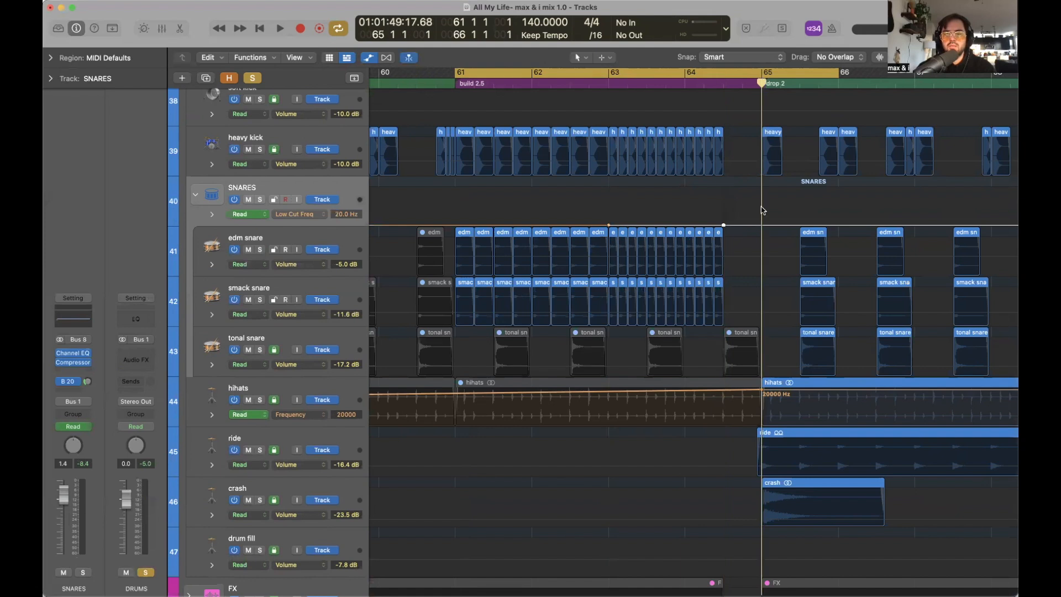
left_click(726, 226)
left_click_drag(725, 221, 724, 208)
key("super+z")
key("space")
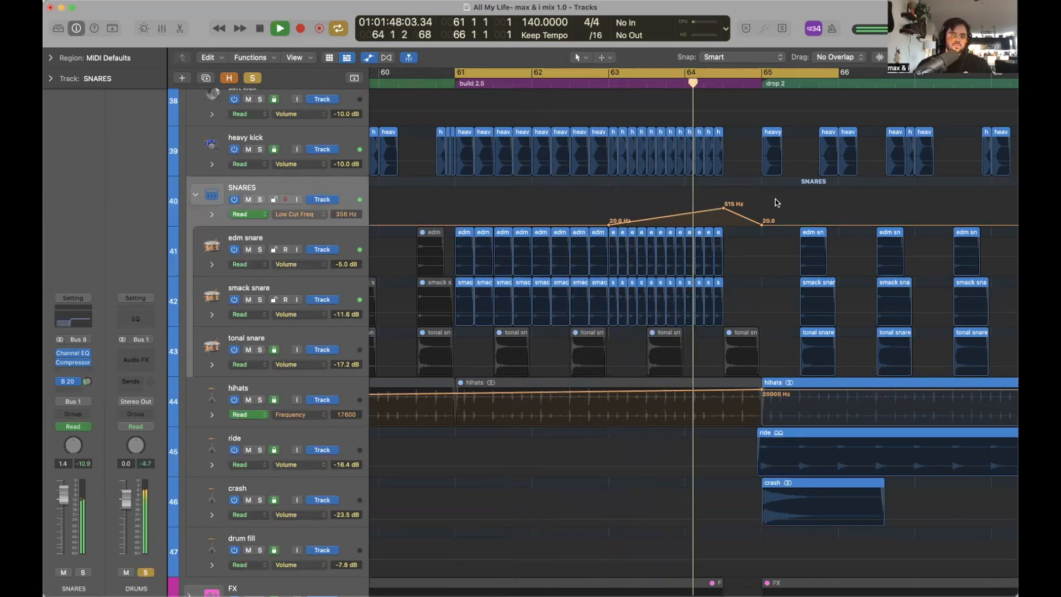
key("space")
Raise the SNARES low cut sweep's peak at 64 3 to 730 Hz and listen to the transition into drop 2.
left_click(724, 208)
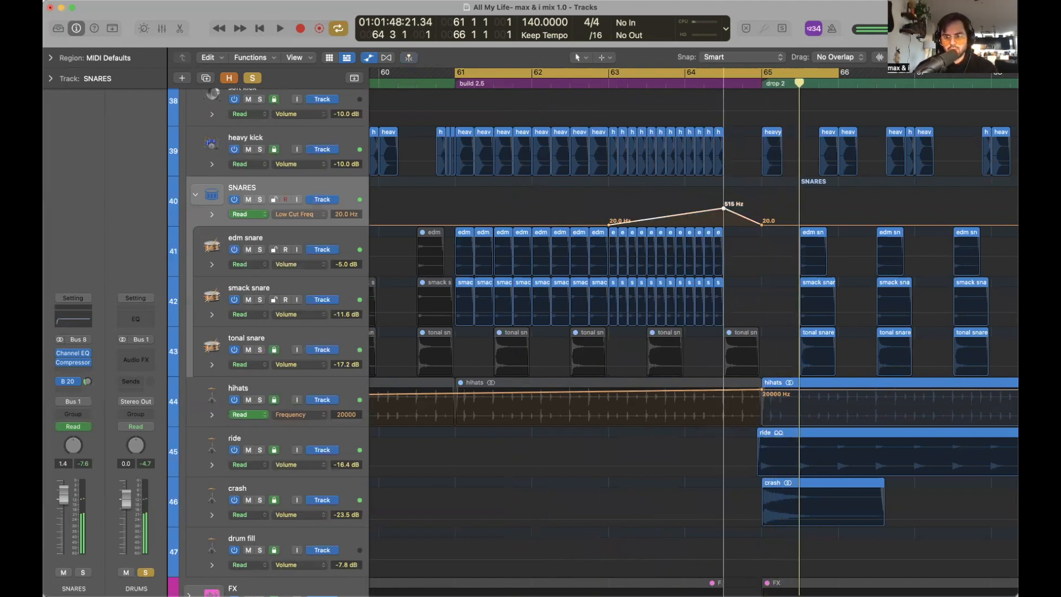
left_click_drag(724, 207, 723, 205)
key("space")
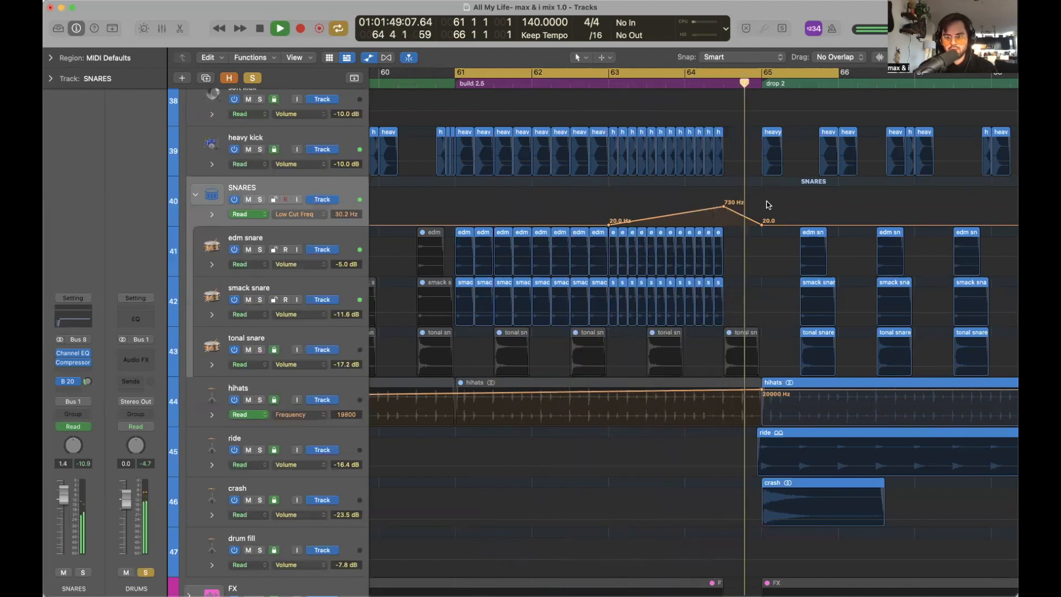
key("space")
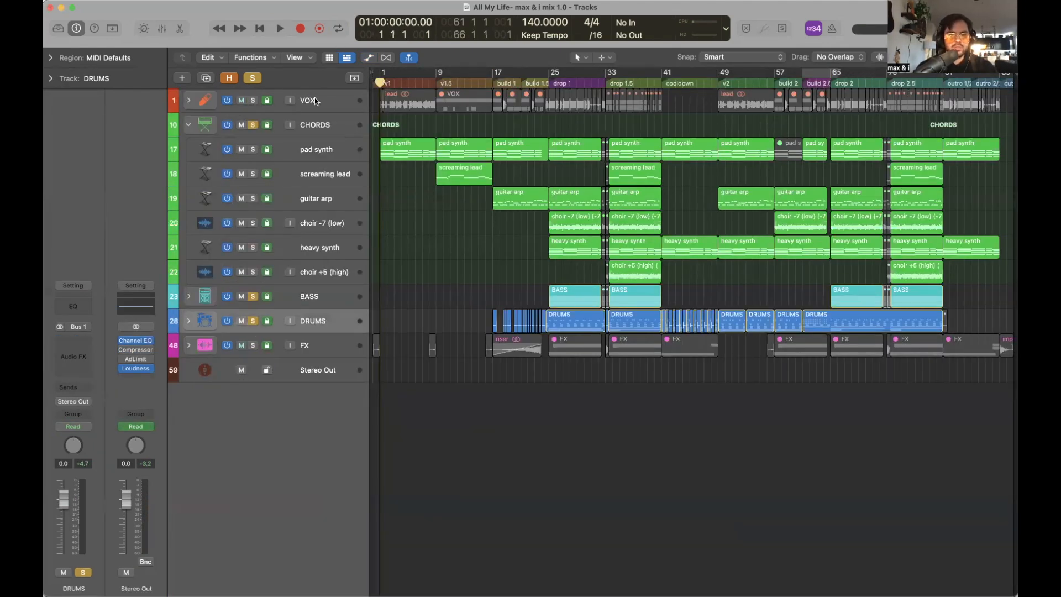
Play the soloed chords, bass and drums from the start through bar 90, watching the Stereo Out Channel EQ analyzer.
left_click(315, 122)
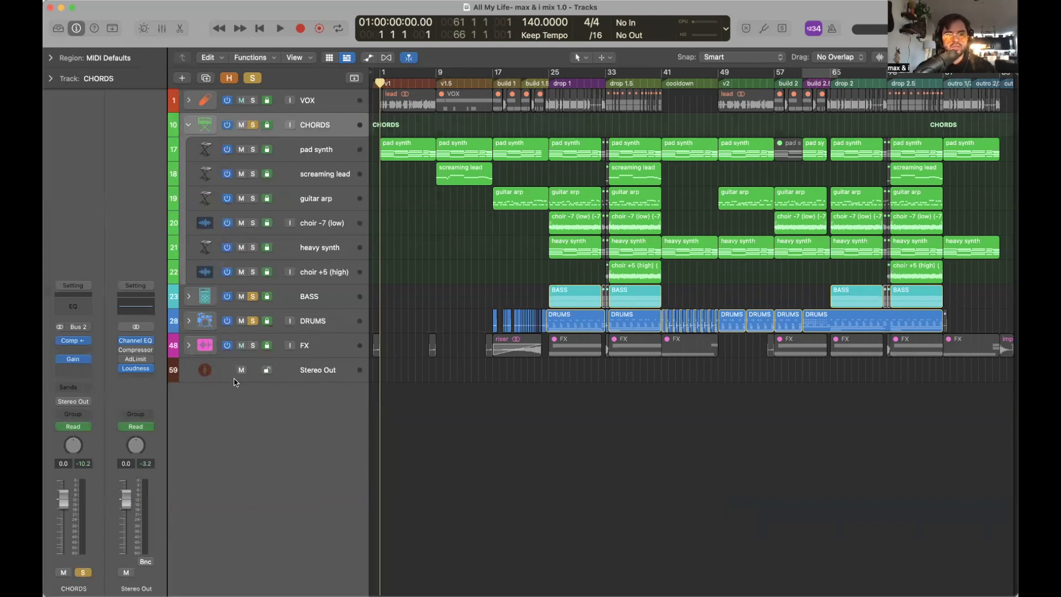
left_click(138, 343)
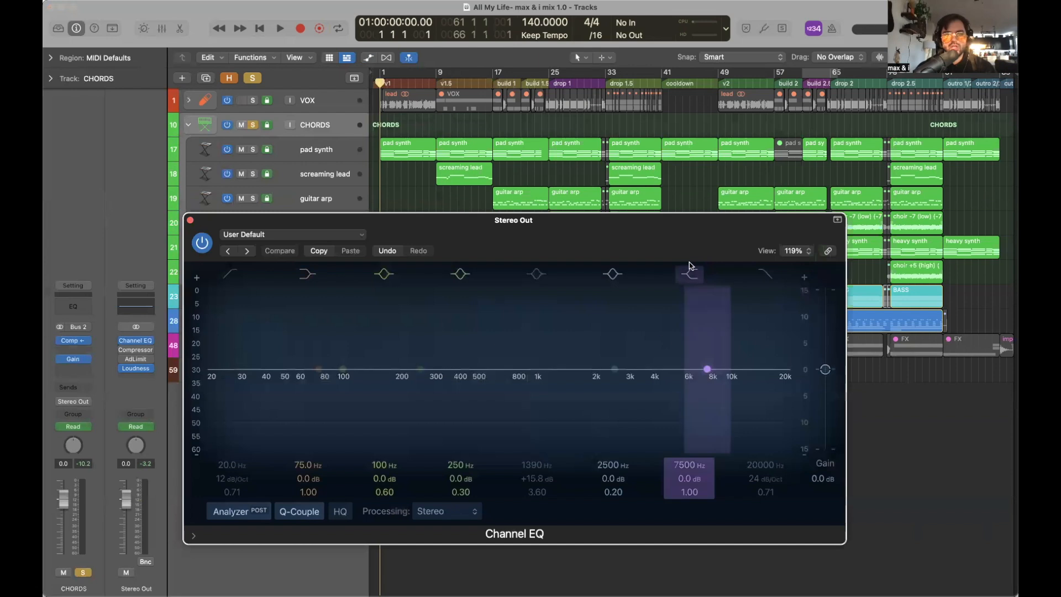
left_click_drag(669, 240, 704, 263)
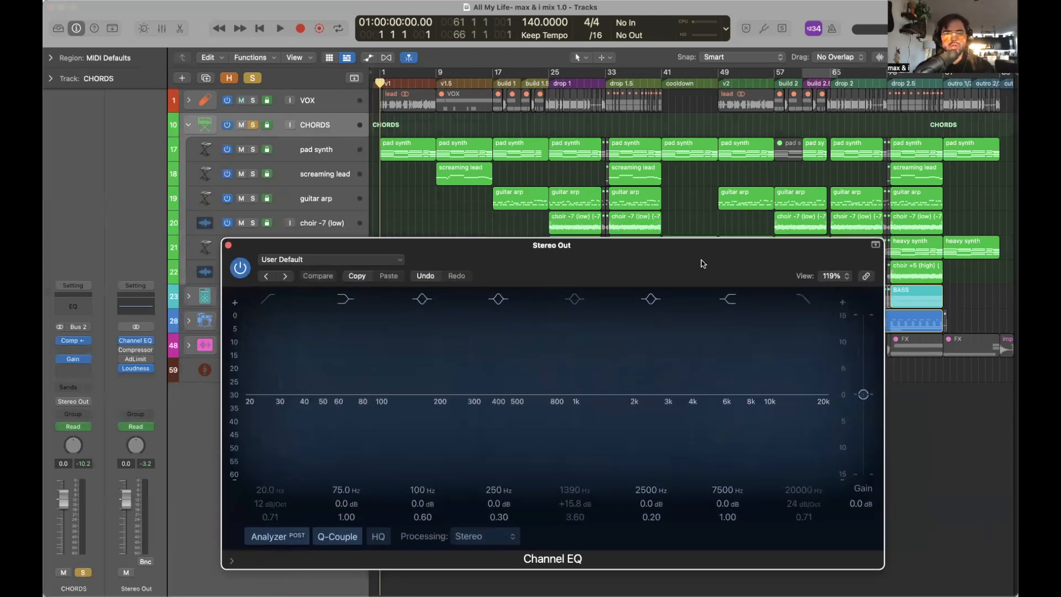
key("space")
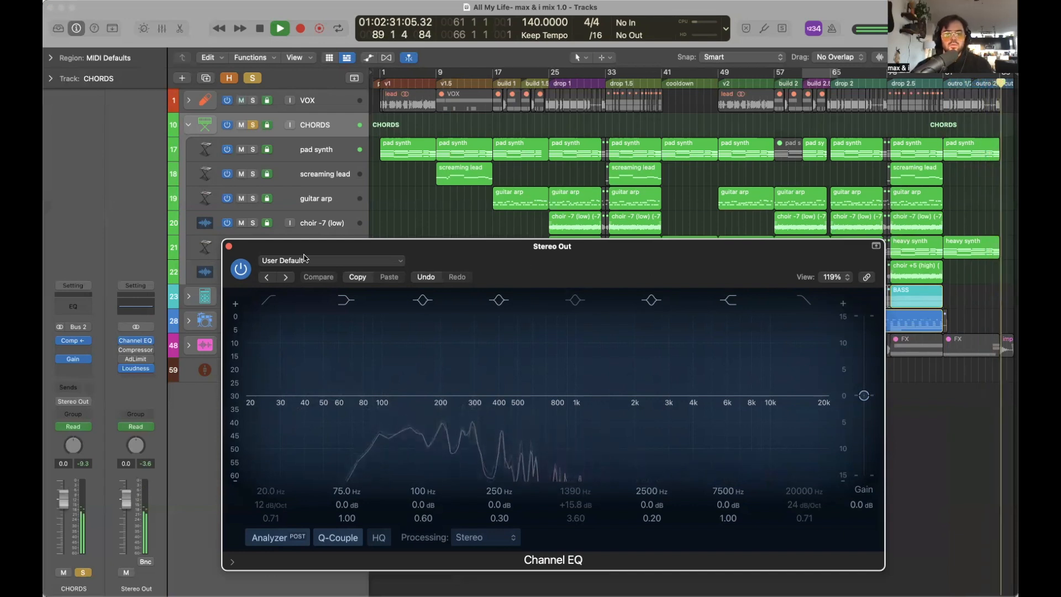
left_click(229, 246)
key("space")
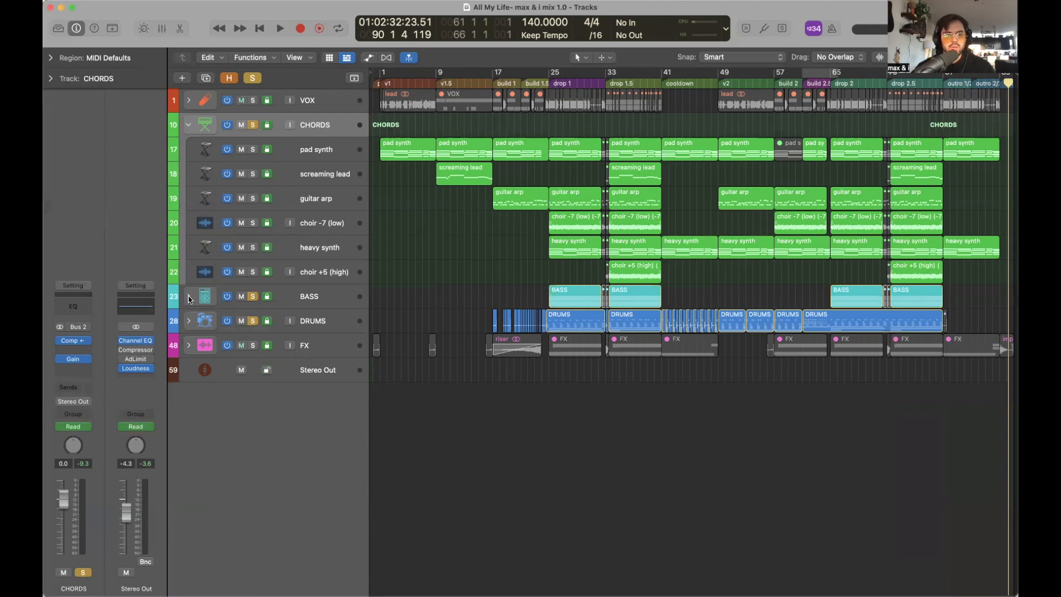
Expand the DRUMS stack and review its tracks from build 2 through drop 2.5.
left_click(189, 321)
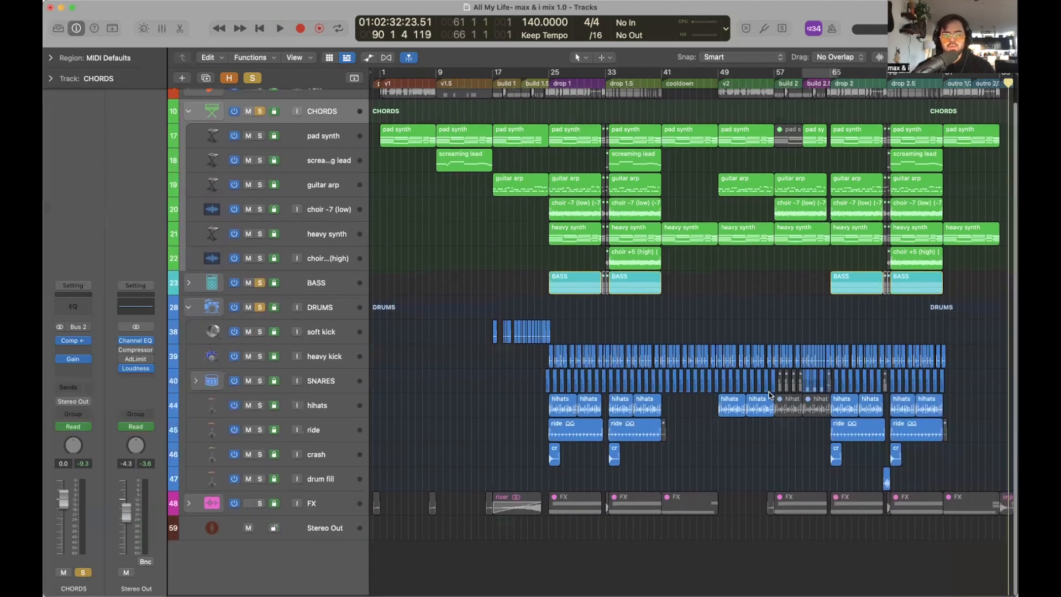
key("super+Right")
key("super+Right")
scroll(538, 393, "left", 3)
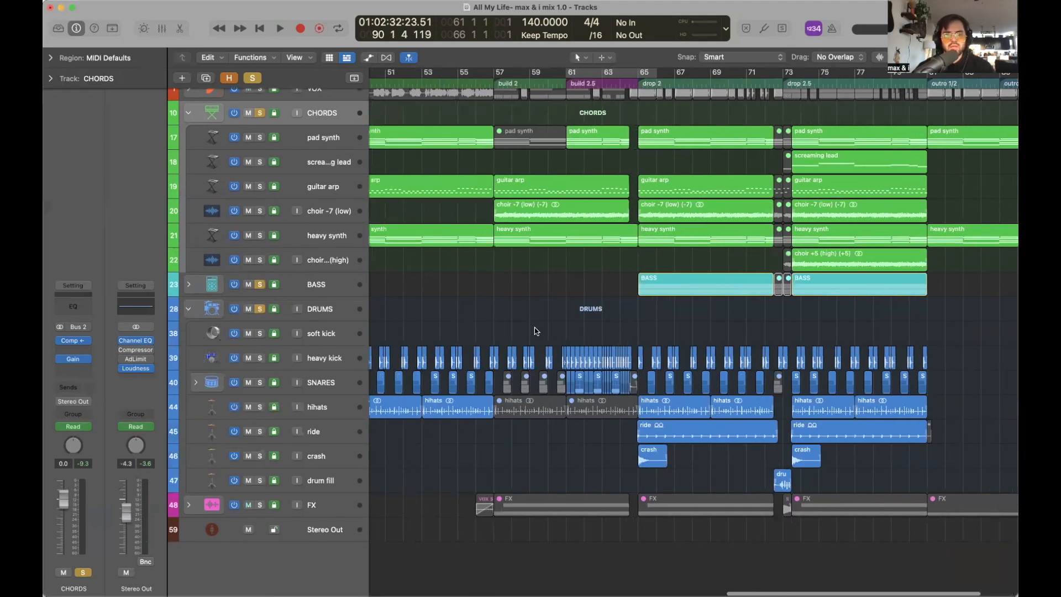
scroll(594, 335, "up", 1)
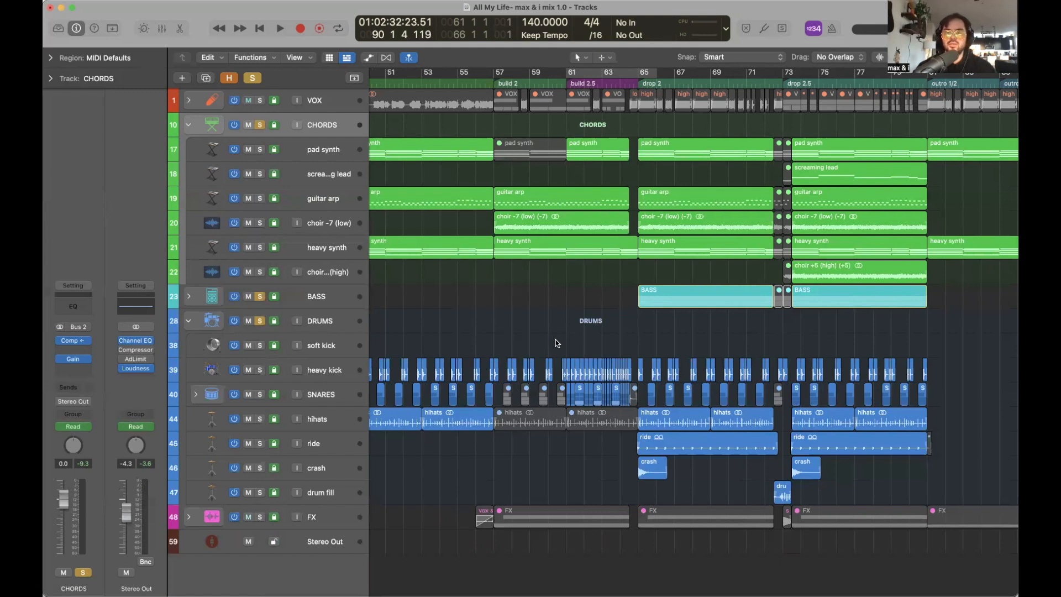
Collapse the DRUMS and CHORDS stacks and place the playhead at bar 25, the start of drop 1.
left_click(188, 321)
scroll(590, 200, "down", 3)
scroll(606, 126, "down", 3)
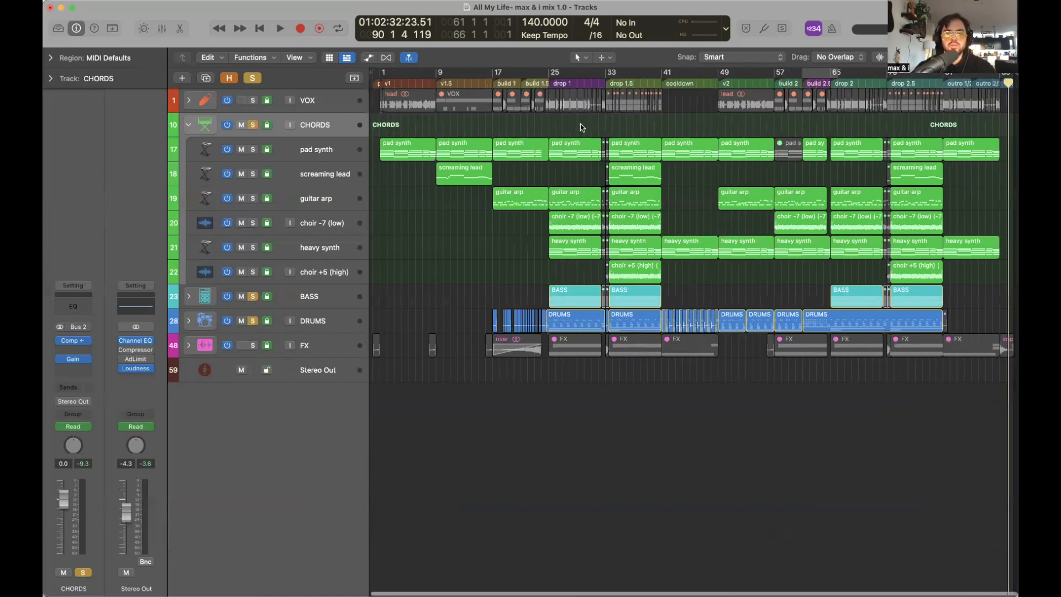
left_click(549, 83)
left_click(188, 125)
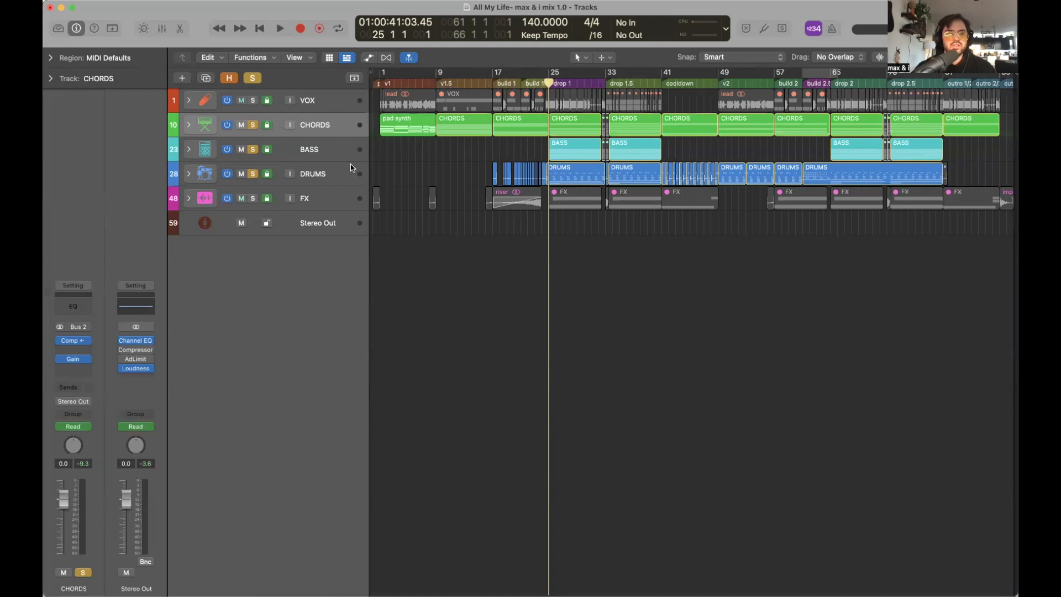